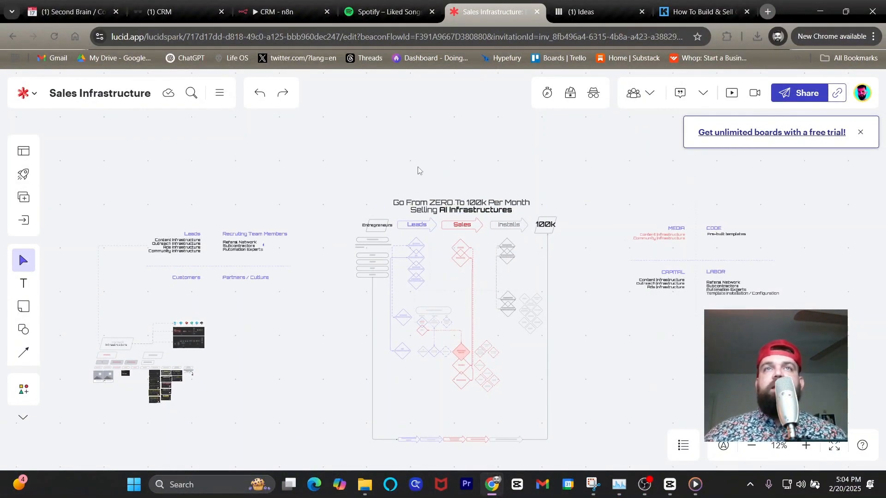
Examine the Go From ZERO To 100k flowchart, including the Sales column's Setter and Follow Up shapes and their email, SMS and phone options
scroll(452, 193, up, 5)
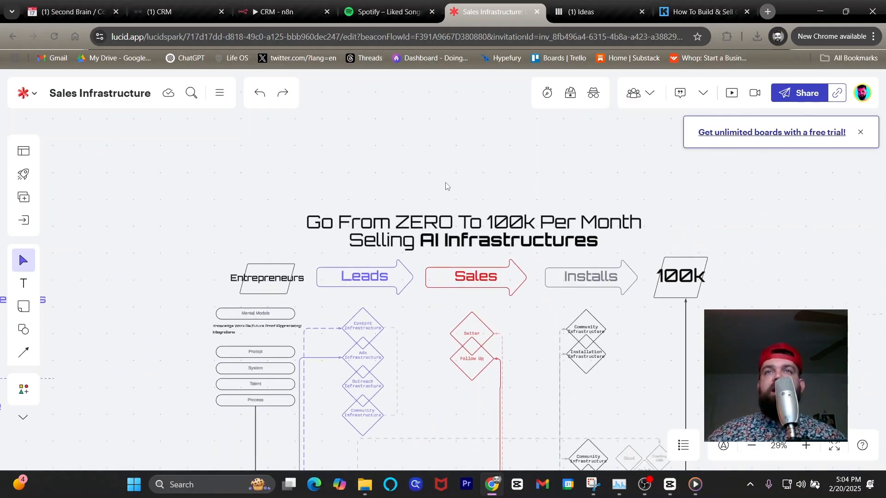
scroll(435, 183, down, 4)
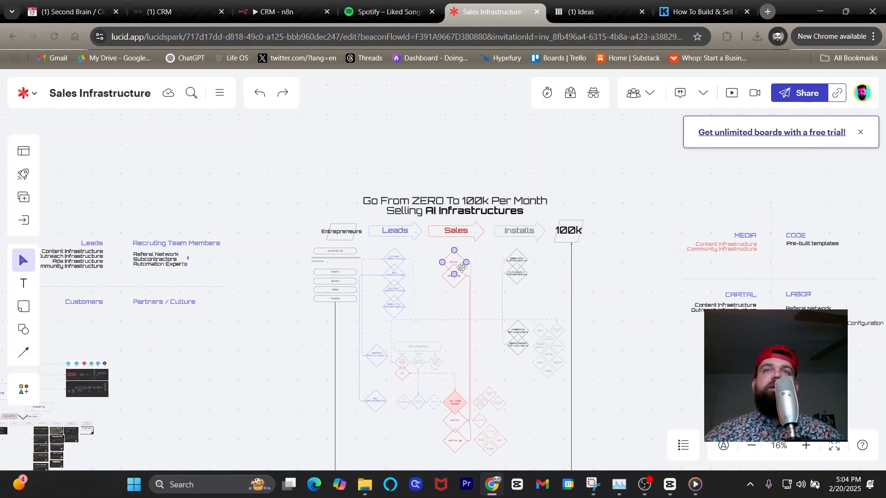
scroll(454, 261, up, 6)
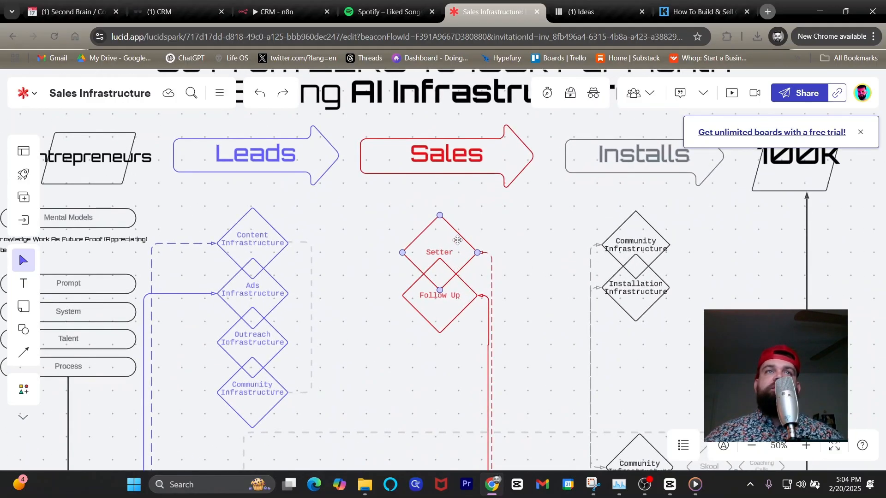
scroll(453, 253, down, 5)
scroll(458, 425, up, 6)
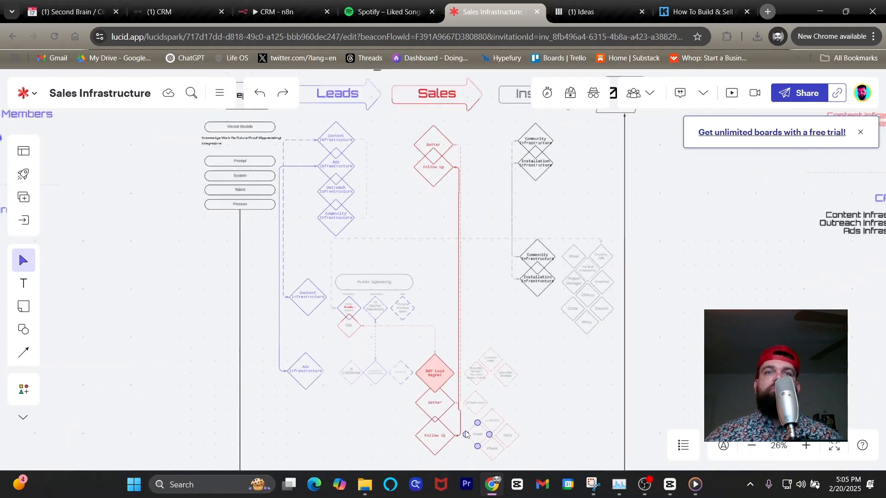
scroll(489, 354, down, 5)
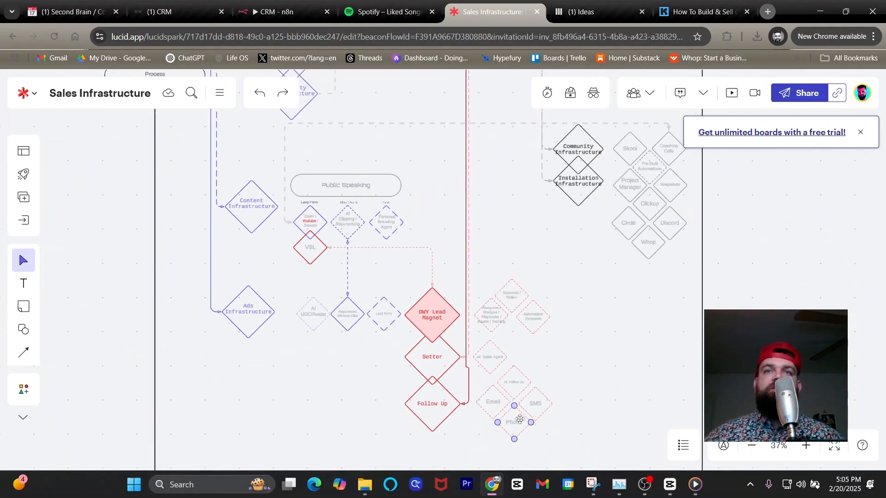
scroll(507, 411, up, 7)
scroll(511, 371, down, 1)
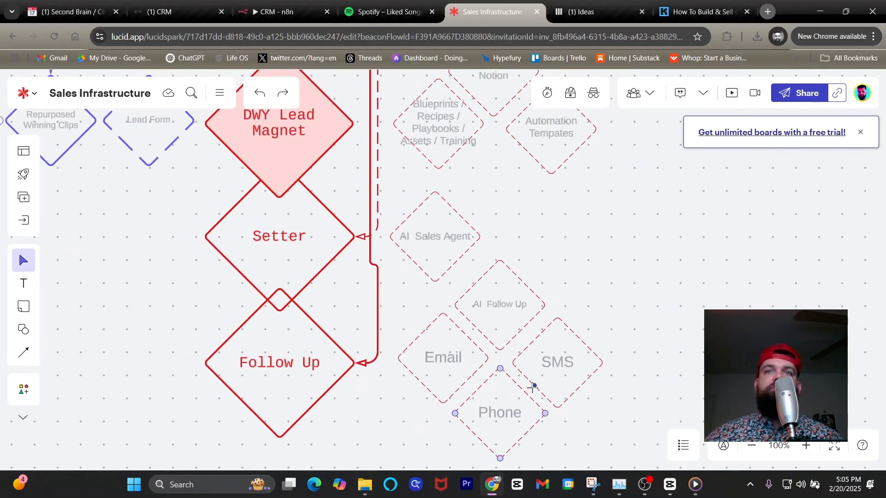
scroll(525, 330, down, 3)
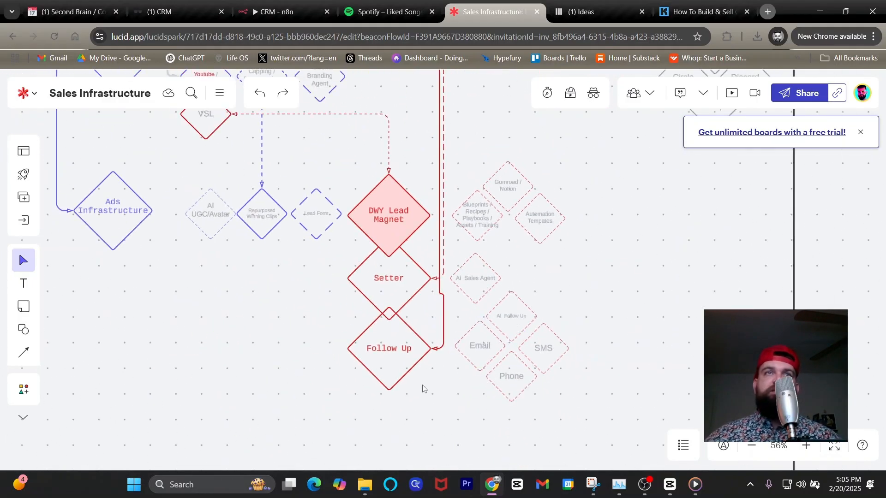
scroll(431, 404, down, 4)
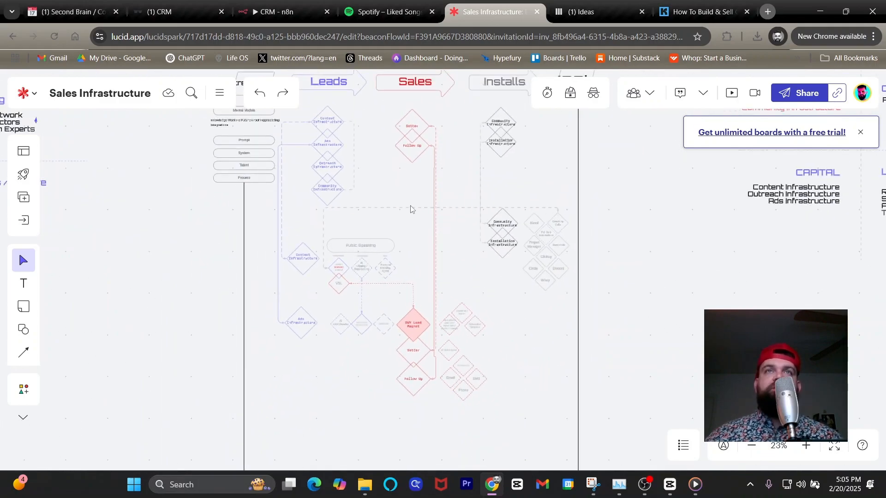
scroll(409, 206, down, 2)
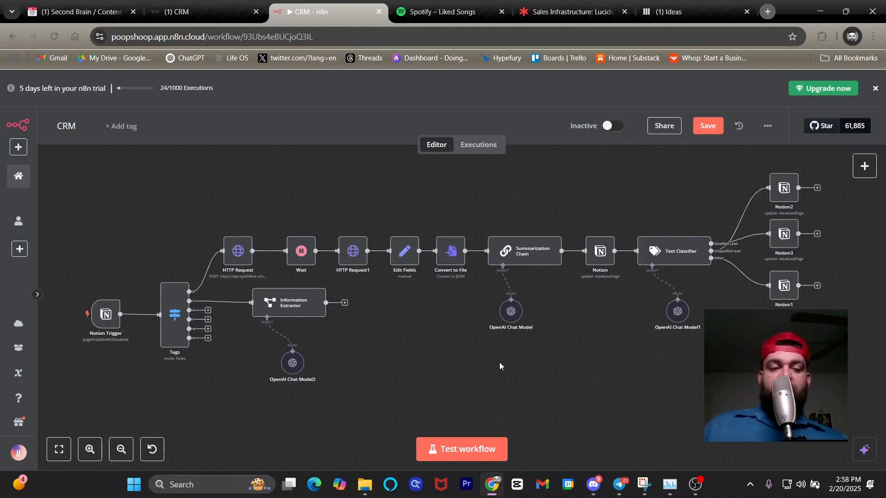
Switch to the Sales Infrastructure board in Lucidspark and examine the CRM screenshot under the Leads To Qualification / Appointments stage
key(ctrl+5)
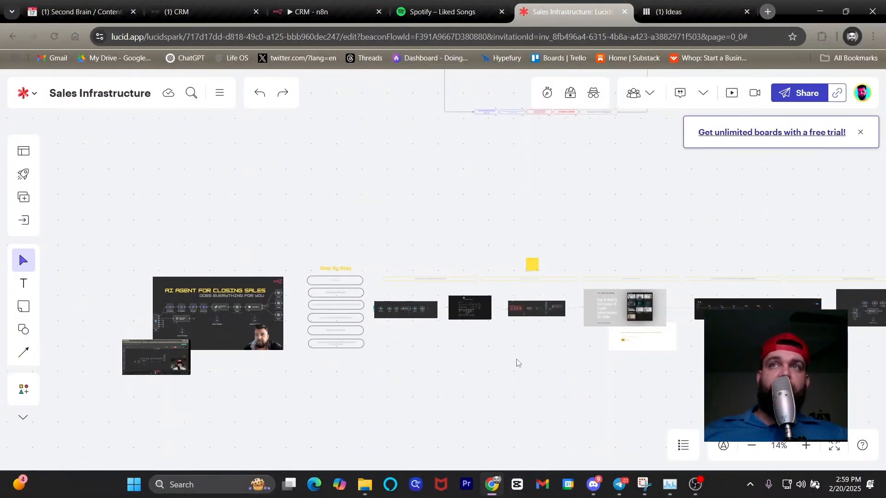
scroll(614, 349, right, 4)
click(601, 321)
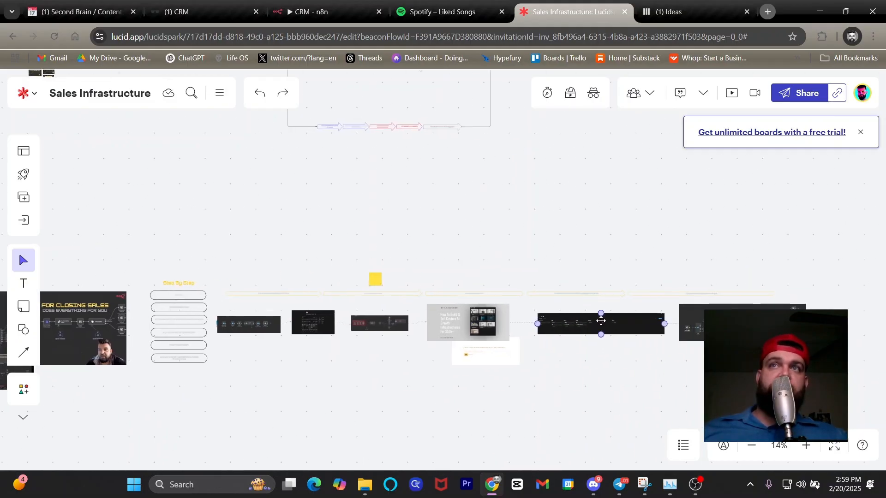
scroll(587, 333, up, 5)
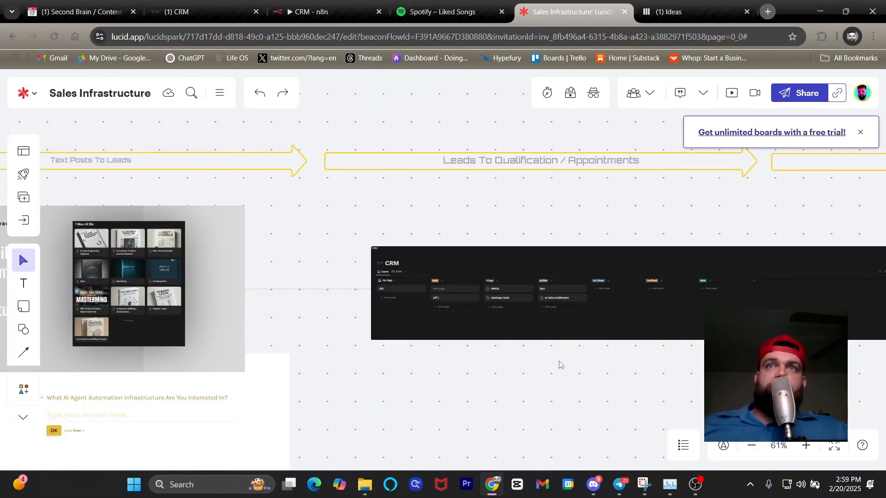
scroll(545, 366, down, 2)
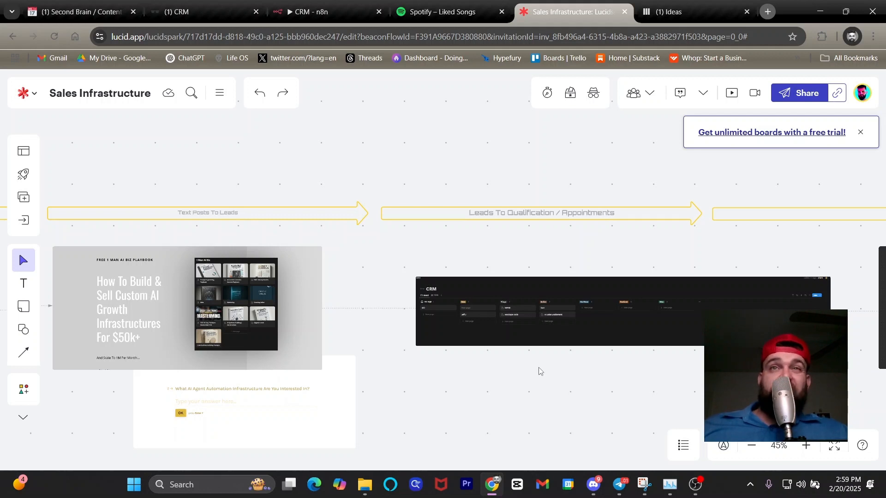
Review the earlier stages from the content calendar through Text Posts To Leads, returning to the CRM screenshot
click(696, 485)
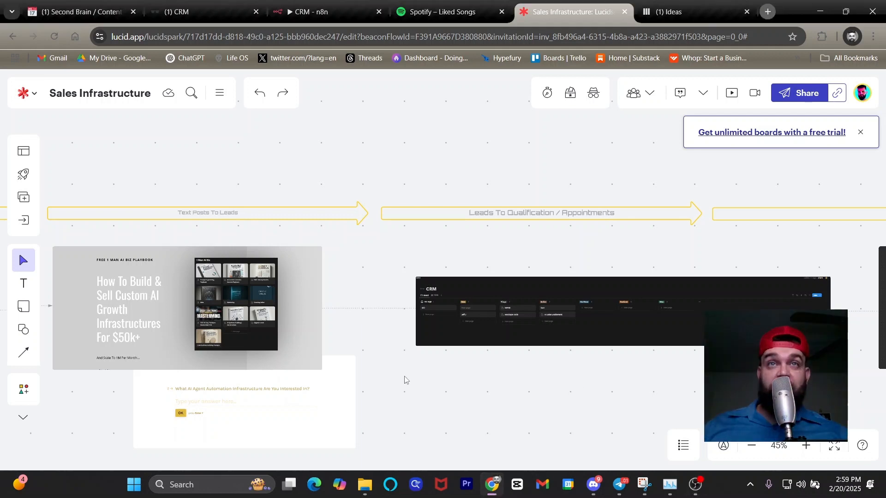
scroll(405, 380, left, 9)
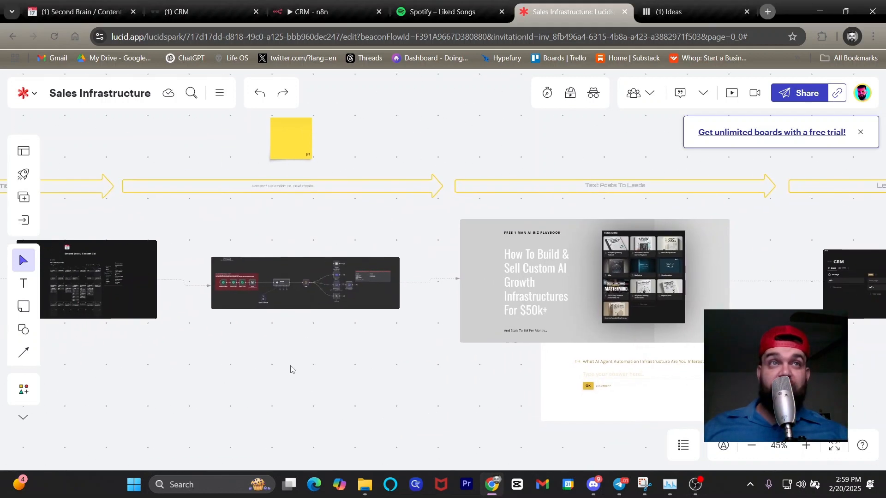
drag(292, 370, 515, 381)
scroll(285, 302, up, 6)
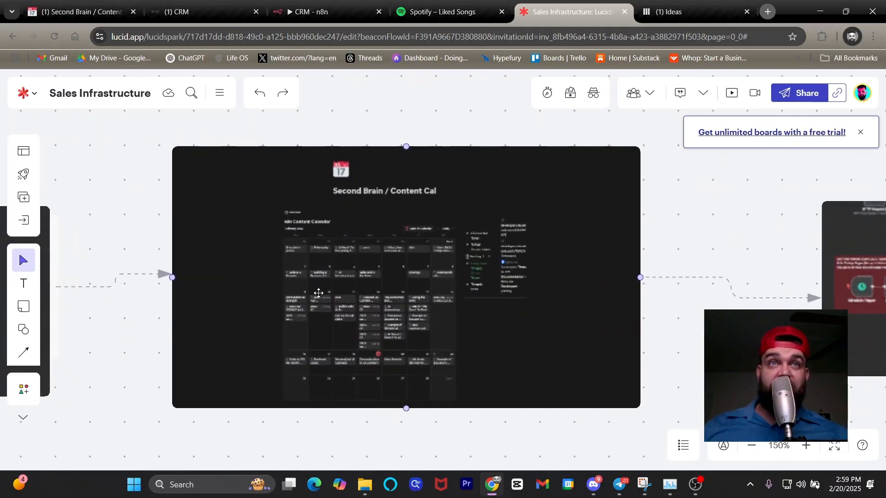
scroll(318, 294, down, 8)
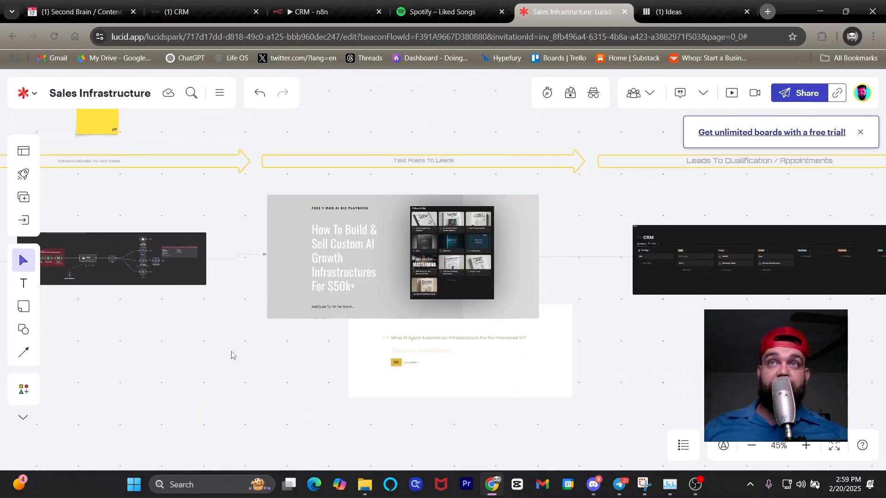
scroll(564, 338, right, 6)
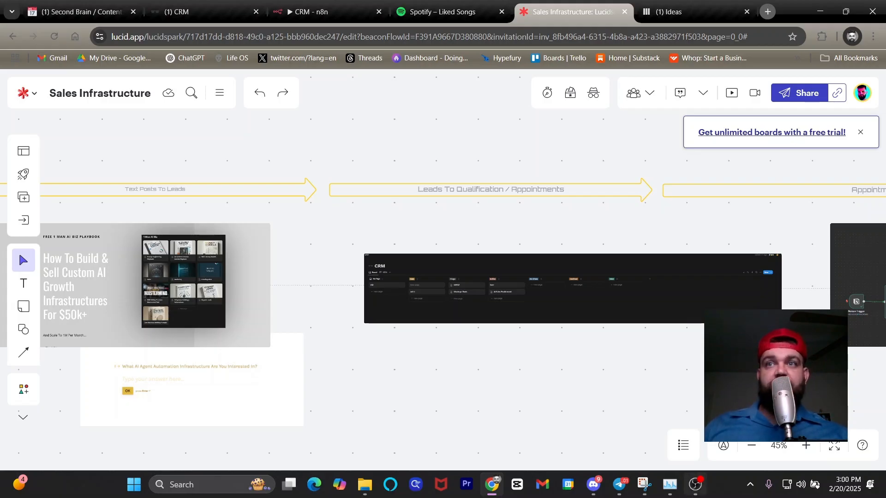
Switch to the CRM board in Notion and look through its pipeline columns from No Tags to Won
click(321, 5)
click(197, 13)
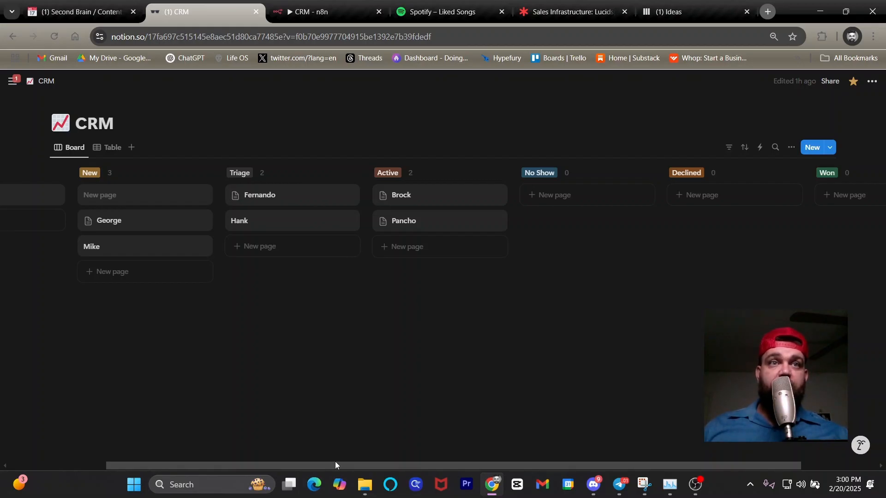
drag(336, 462, 266, 461)
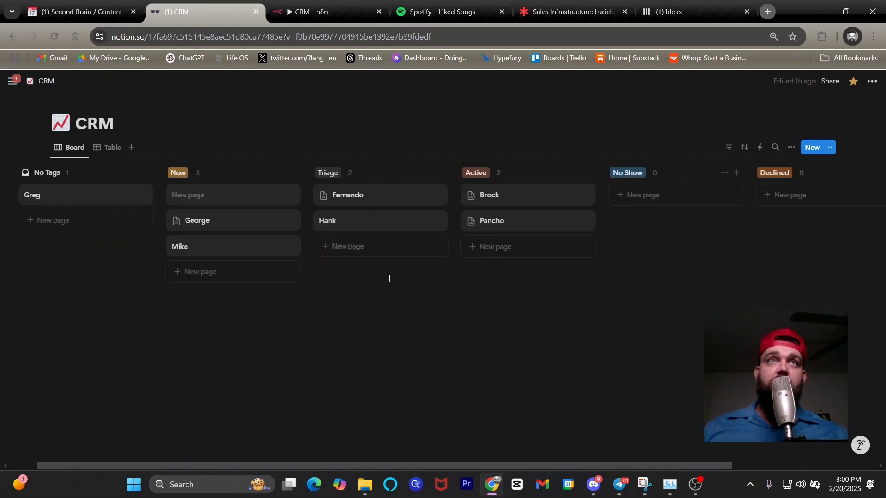
drag(381, 466, 466, 466)
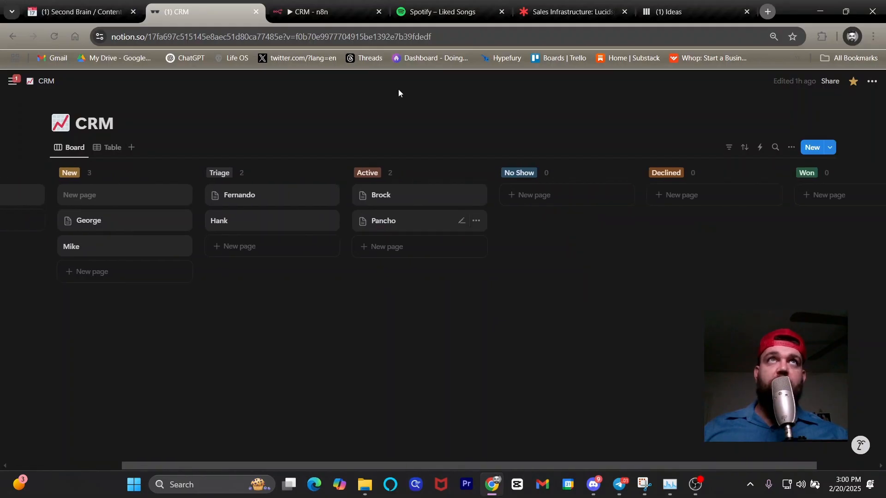
Examine the CRM workflow in n8n, comparing it with the Notion CRM board
click(316, 8)
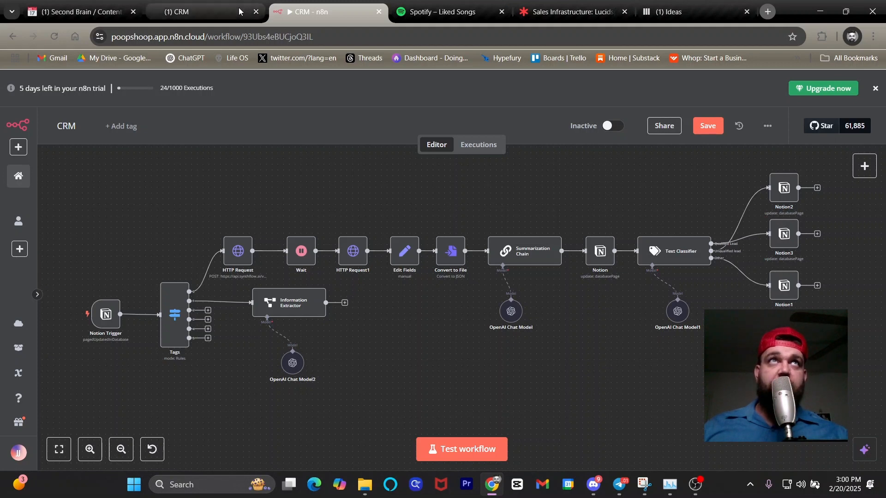
click(213, 10)
click(289, 5)
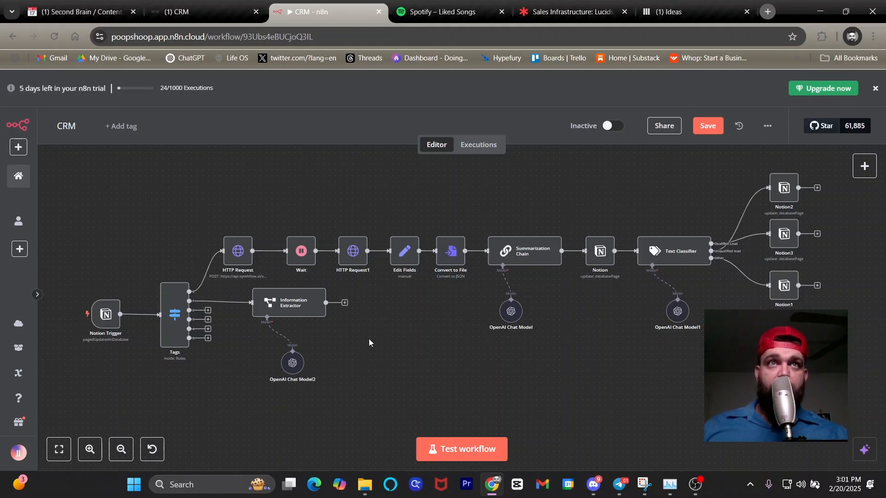
Return to the Notion CRM board, review its columns through to Won and back, and open its sharing options
click(202, 11)
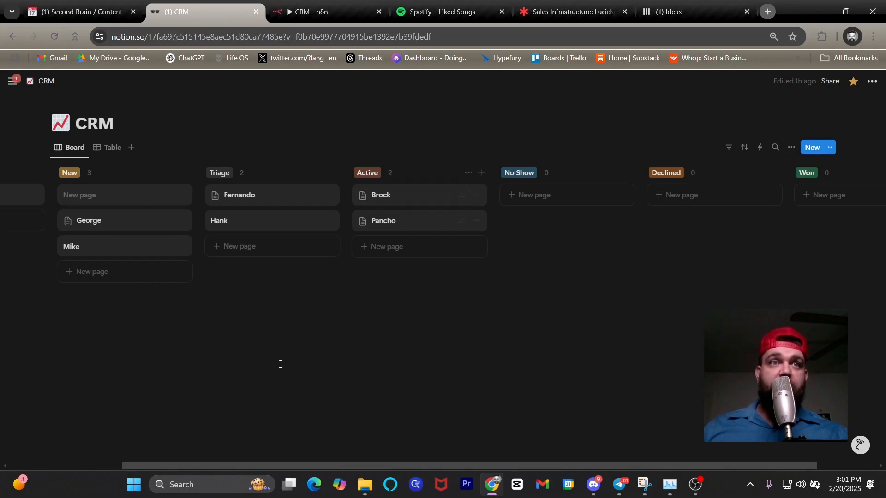
drag(316, 465, 389, 454)
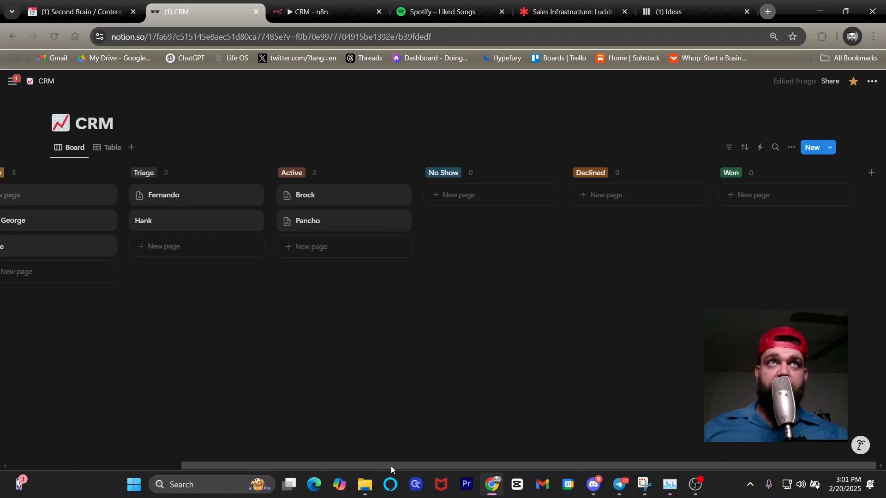
drag(391, 467, 449, 36)
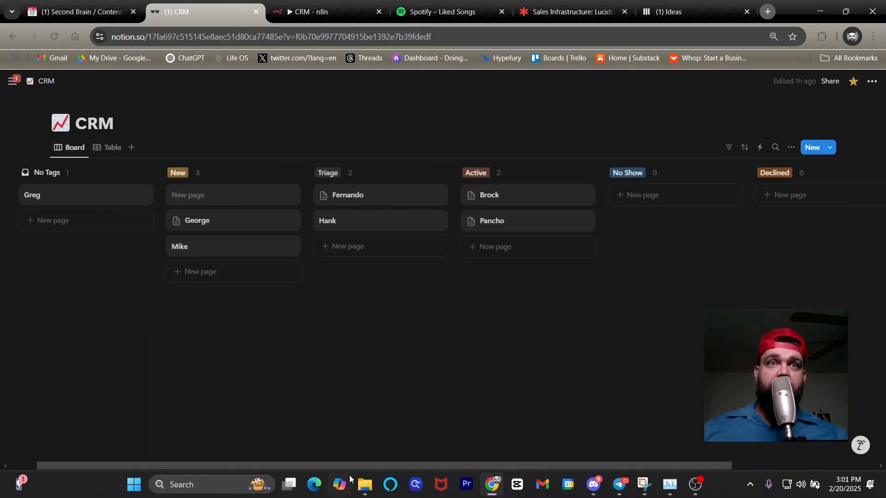
drag(324, 467, 281, 466)
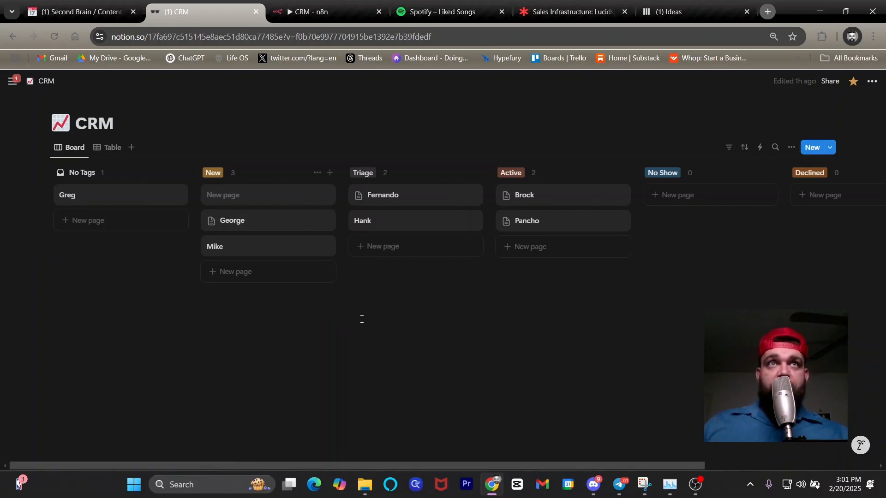
click(831, 82)
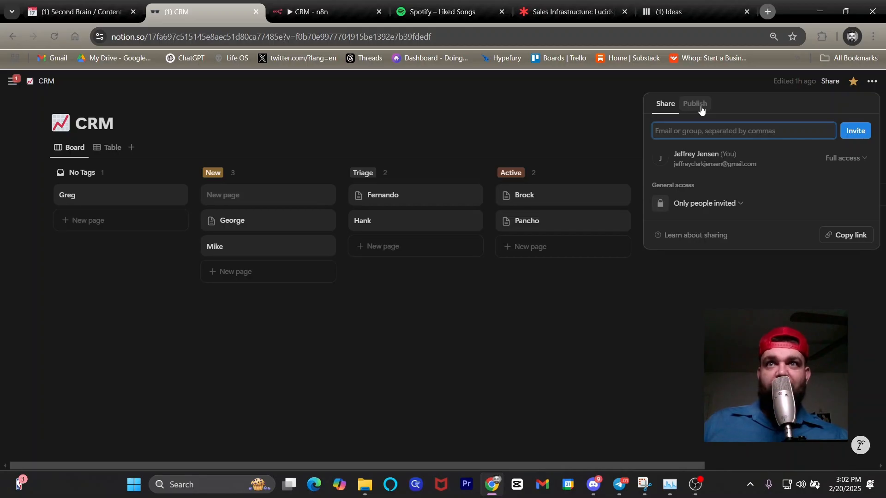
Switch to the Lucidspark board and examine the tool options beside Community and Installation Infrastructure, such as Pre-Built Automations and Clickup
click(568, 11)
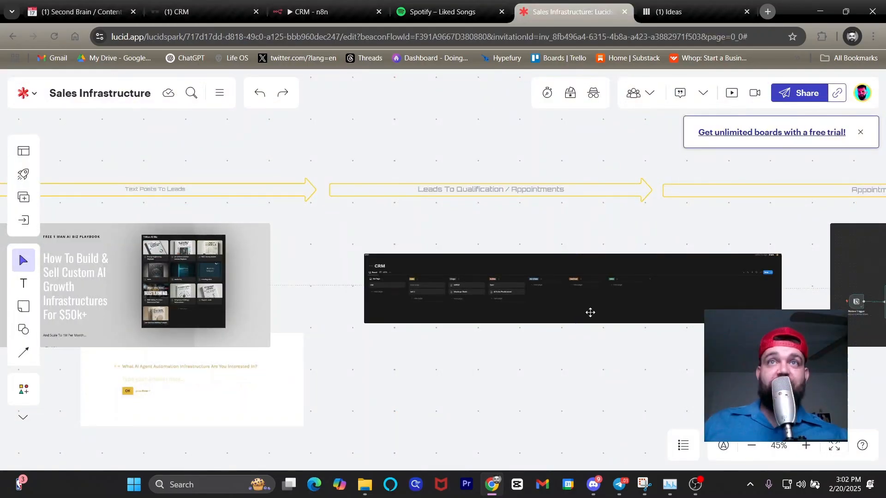
click(581, 285)
scroll(561, 272, down, 2)
scroll(561, 272, down, 4)
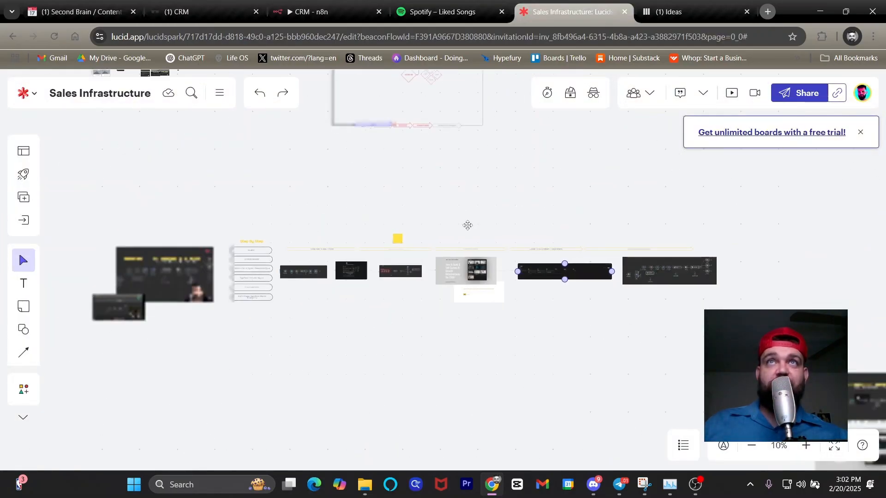
drag(434, 144, 437, 281)
scroll(514, 152, up, 5)
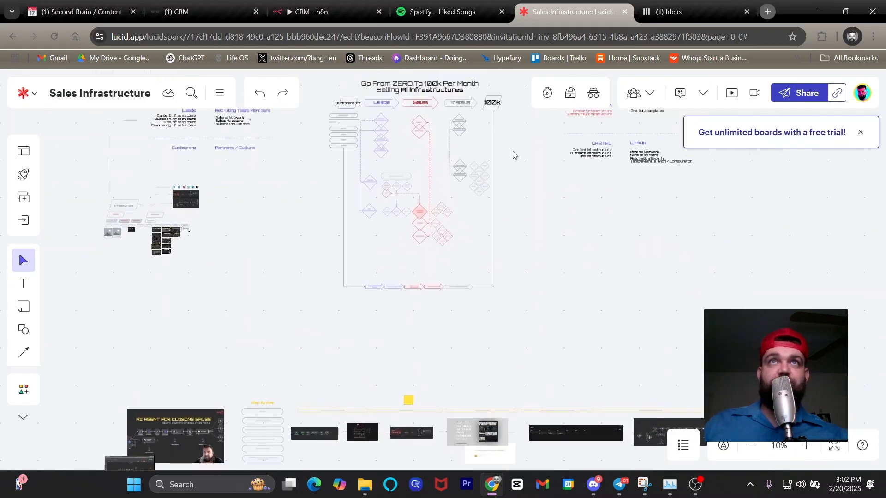
scroll(475, 167, up, 6)
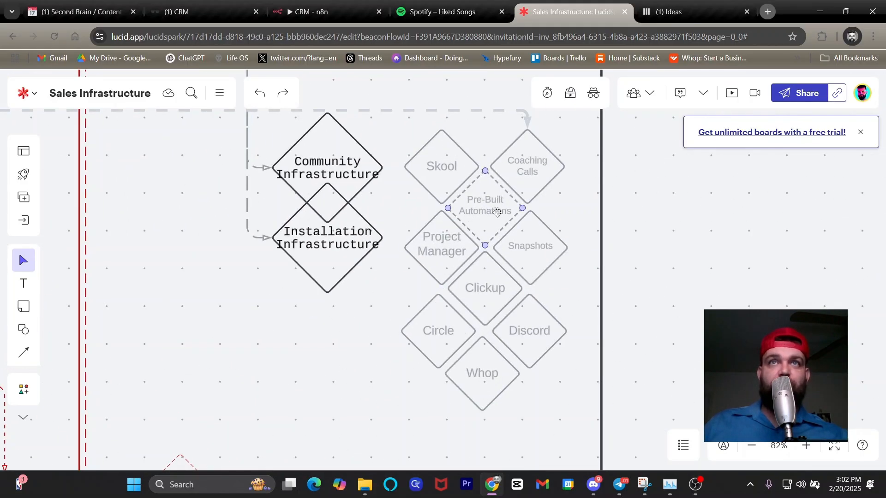
click(465, 226)
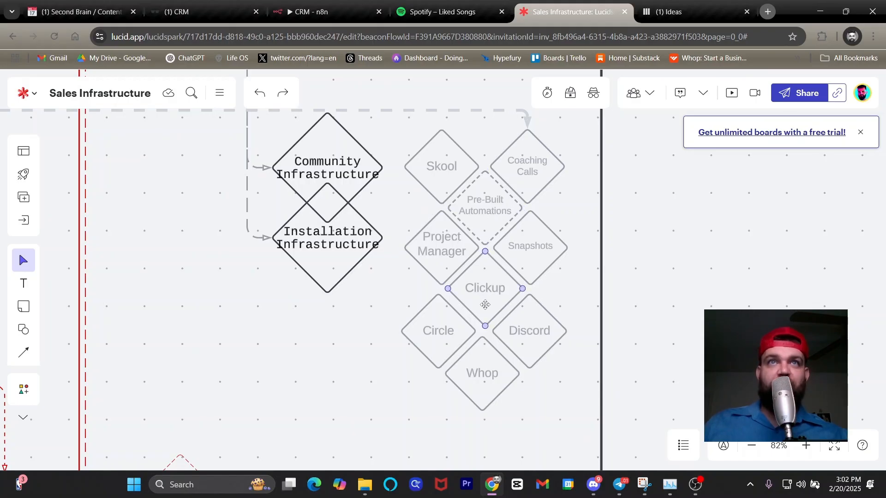
Switch back to the CRM board in Notion and close its sharing options
click(196, 12)
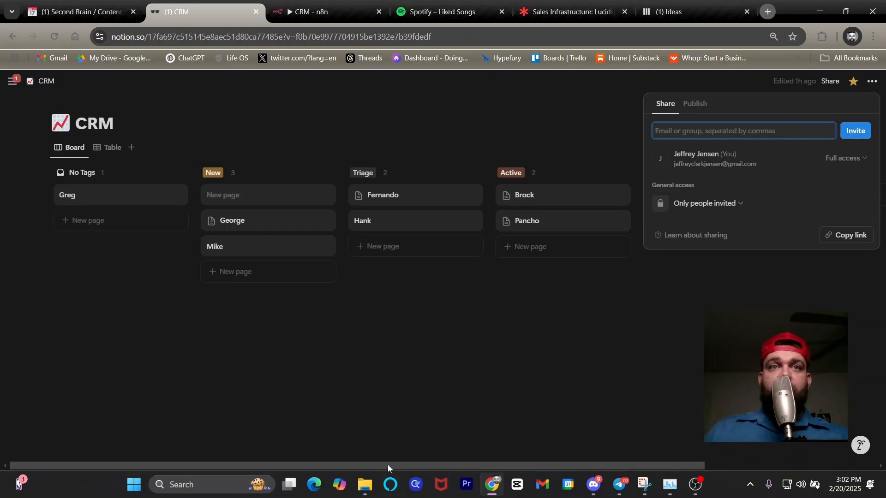
click(384, 391)
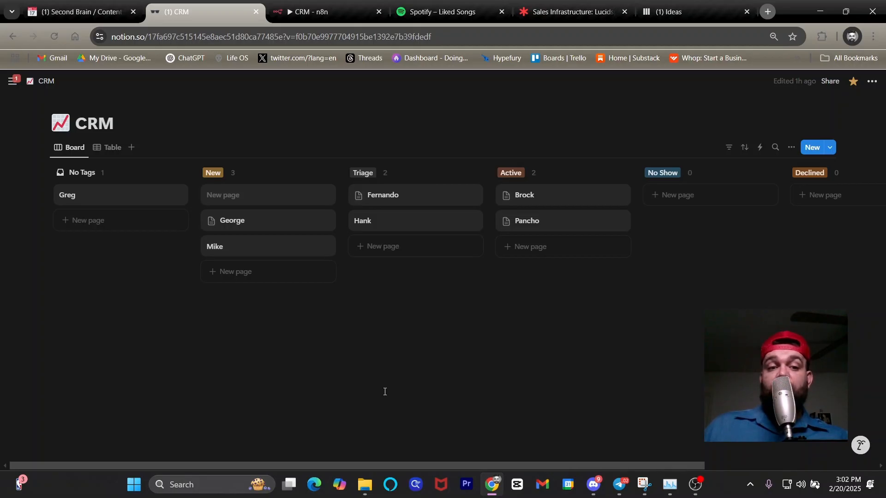
Compare the CRM workflow in n8n with the Notion CRM board, and examine the workflow's Notion Trigger and Tags nodes up close
click(330, 11)
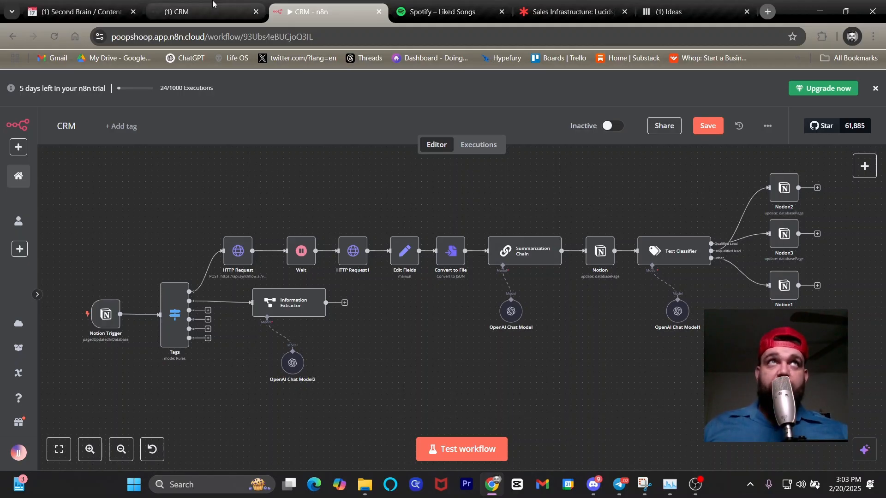
click(203, 11)
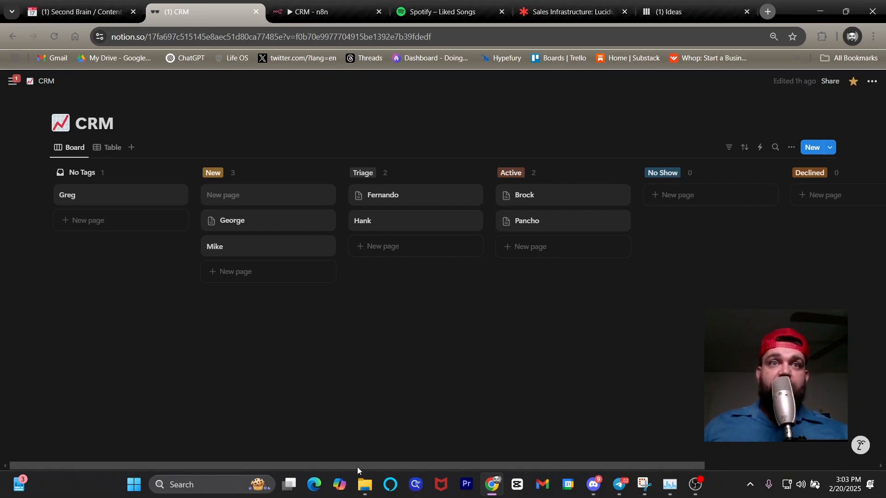
mouse_move(357, 466)
mouse_down()
mouse_move(545, 465)
mouse_move(346, 469)
mouse_up()
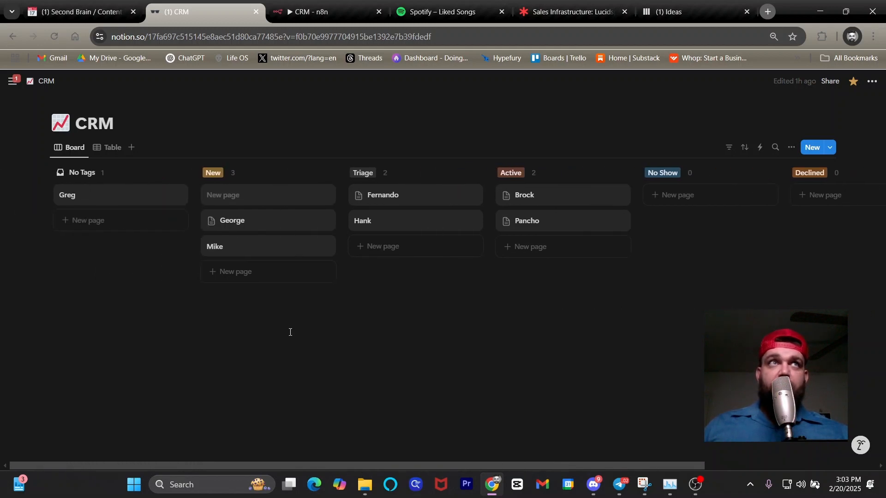
click(314, 11)
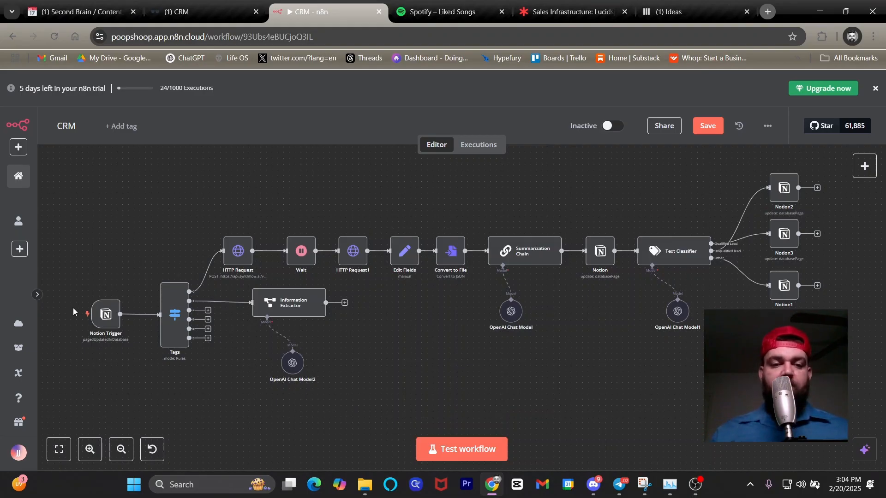
scroll(73, 308, up, 3)
scroll(85, 308, down, 4)
triple_click(92, 453)
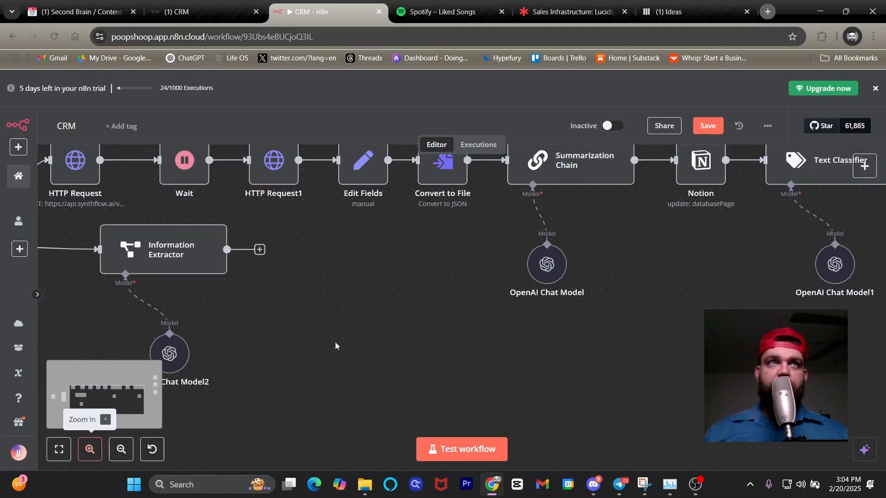
scroll(286, 325, down, 3)
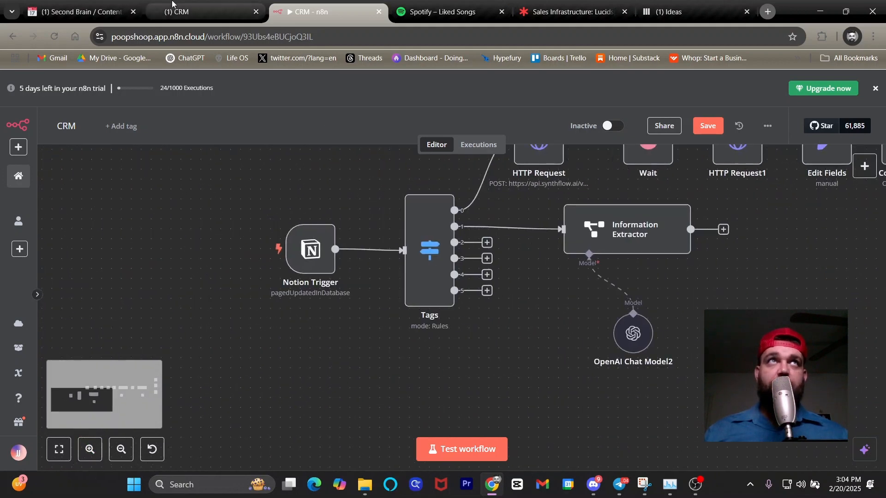
On the Notion board, move the second lead in New to Triage, check the Notion Trigger in n8n, and return the lead to New
click(203, 11)
drag(248, 220, 410, 208)
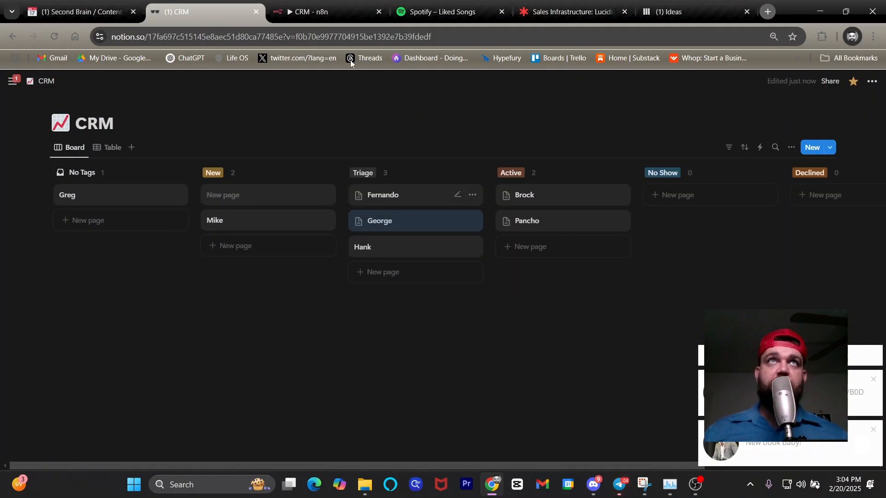
click(316, 5)
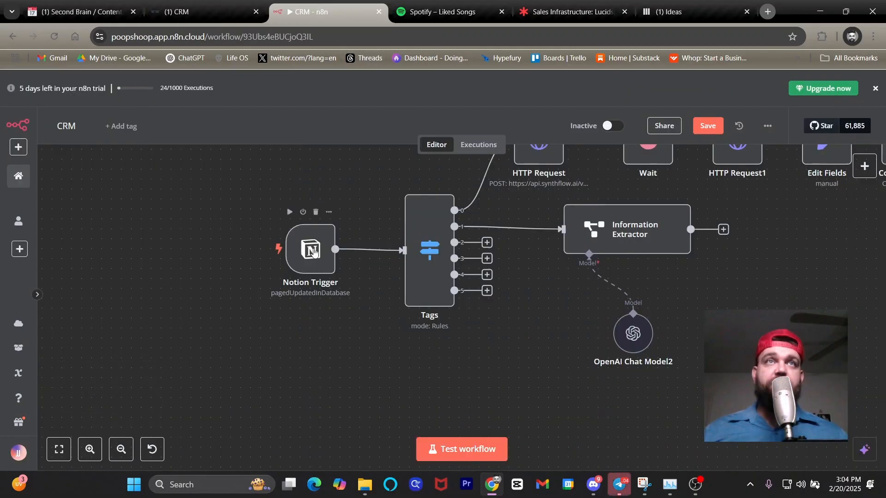
click(219, 5)
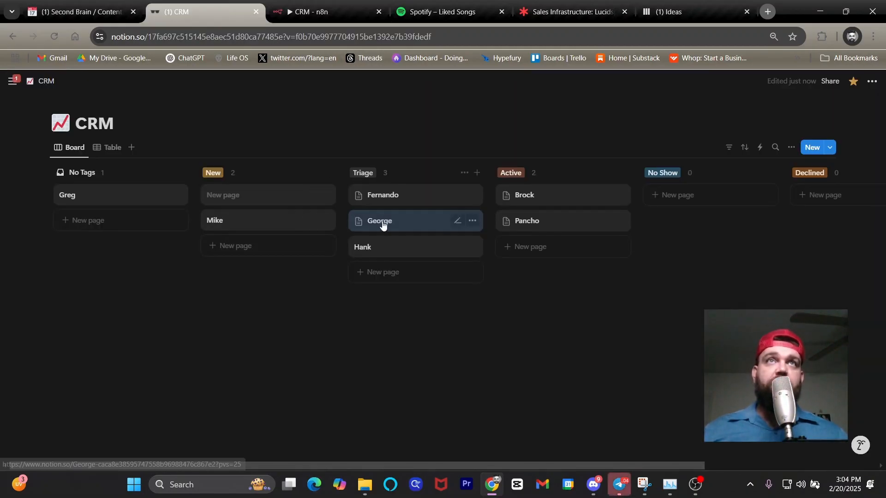
drag(385, 223, 249, 221)
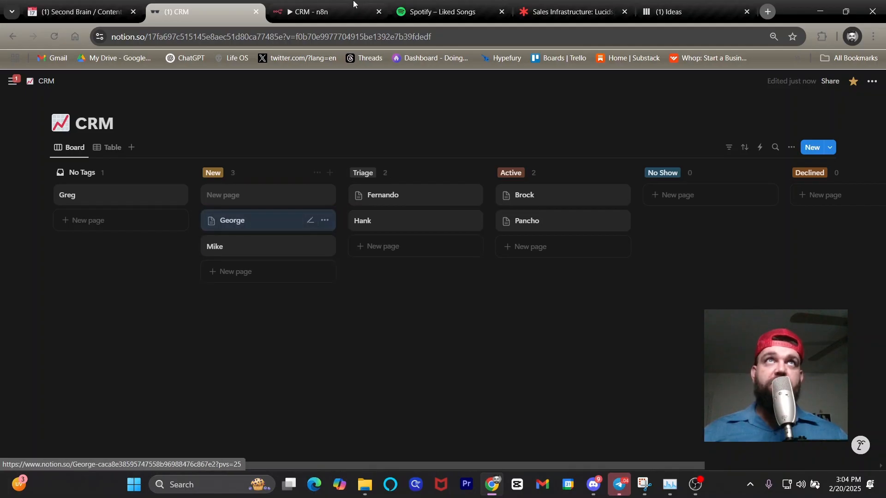
Switch to n8n, open the Tags node, and review its routing rules through to the Won condition
key(ctrl+Tab)
scroll(363, 325, up, 3)
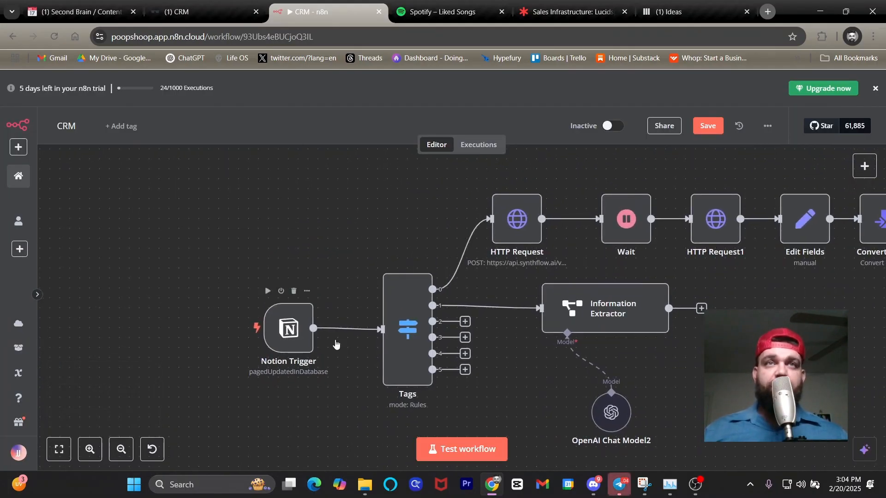
click(404, 342)
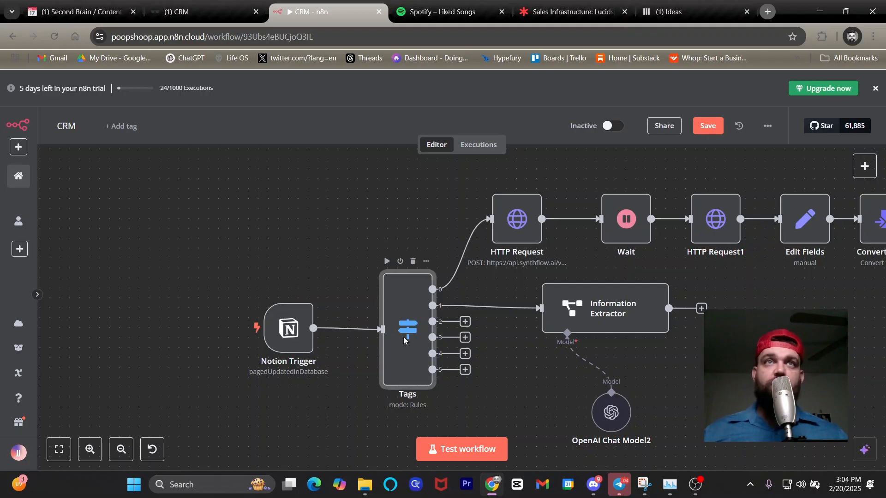
double_click(403, 341)
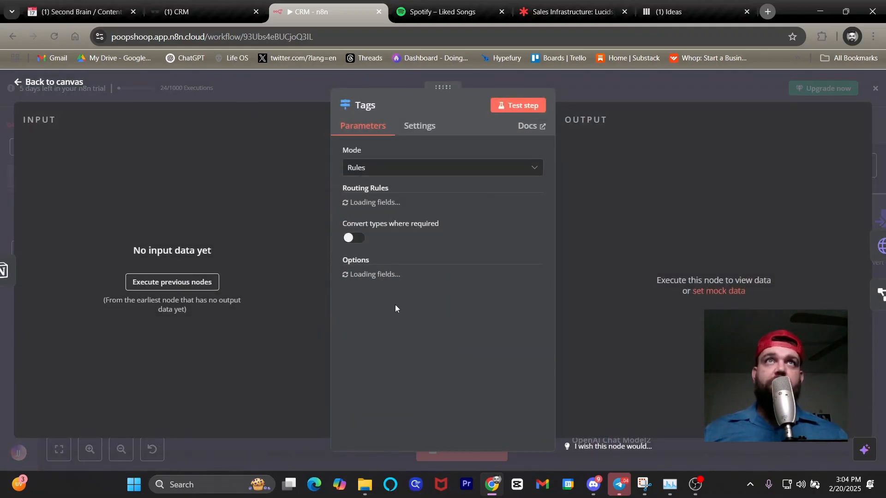
scroll(404, 303, down, 10)
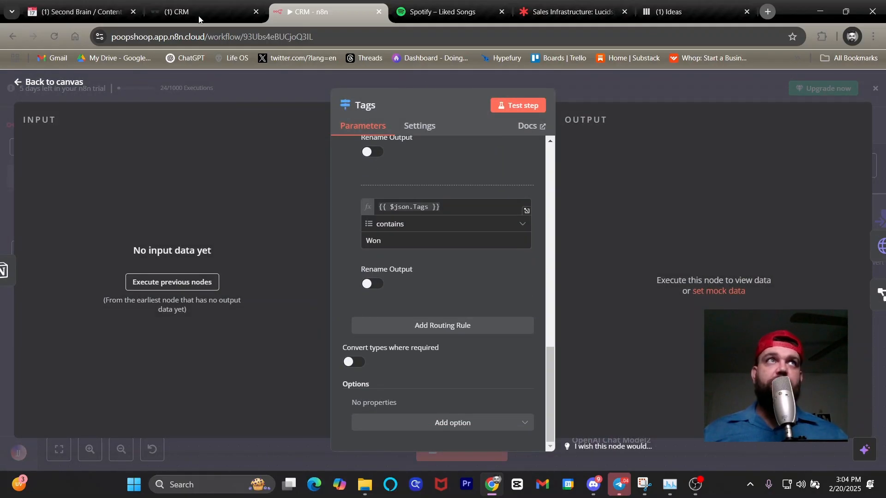
Return to Notion, open the second lead in New, examine its Tags options, and close the lead's page
click(198, 13)
click(259, 225)
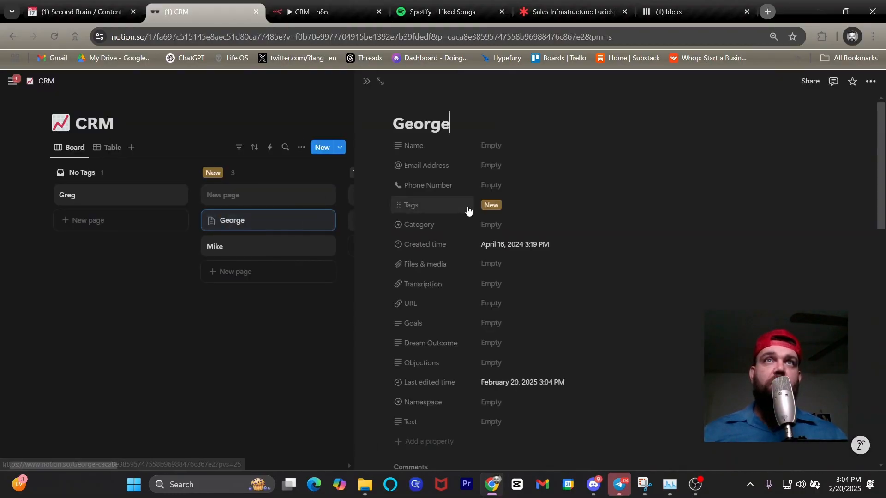
click(492, 205)
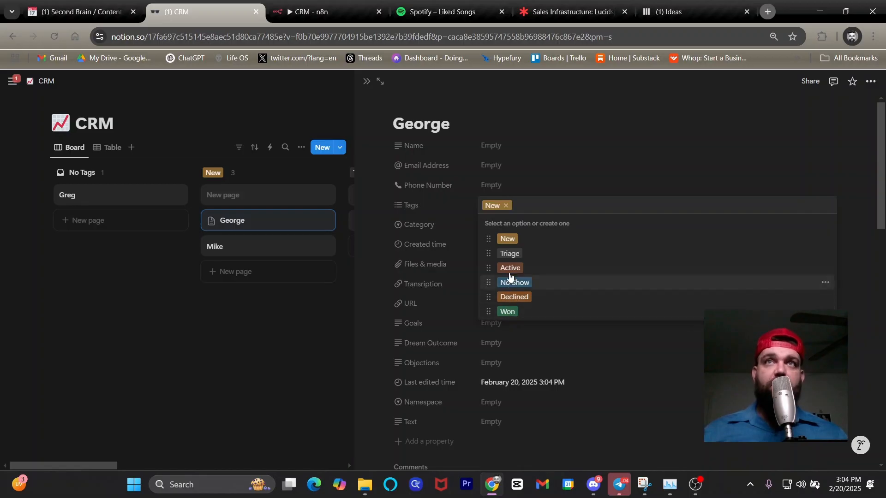
click(281, 332)
click(352, 312)
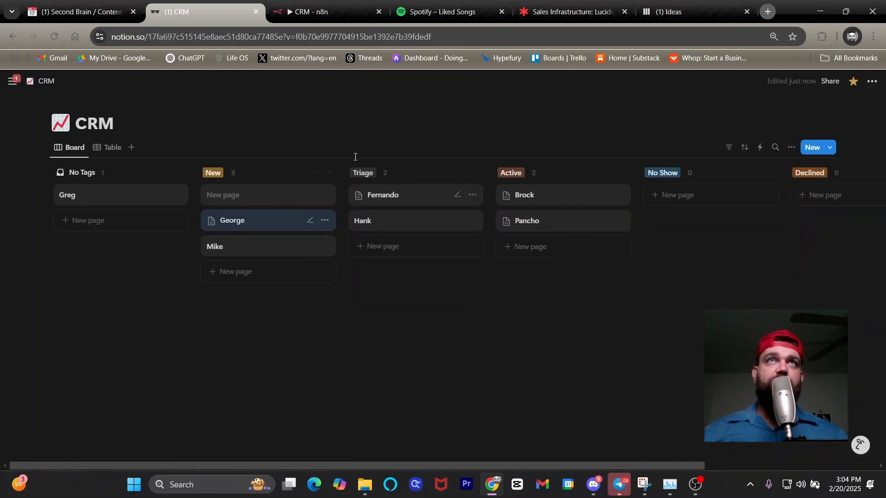
Move the second lead in New to Triage, and switch to n8n to close the Tags node's parameters
drag(263, 221, 373, 219)
click(331, 3)
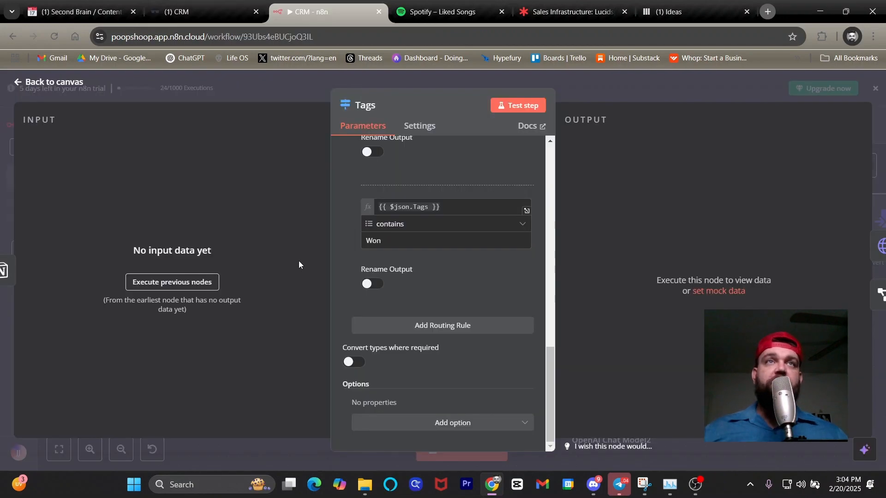
click(27, 82)
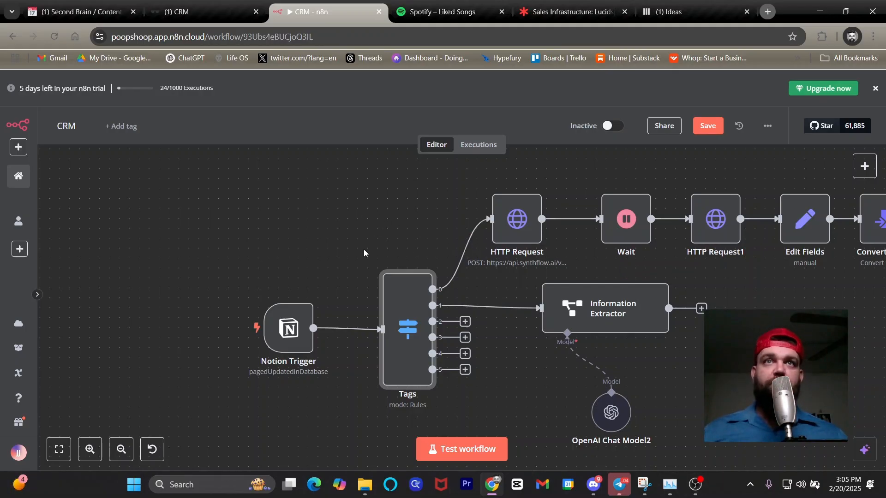
Shift the Wait node slightly toward HTTP Request and follow its branch through the Text Classifier to the Notion update nodes
drag(360, 235, 296, 262)
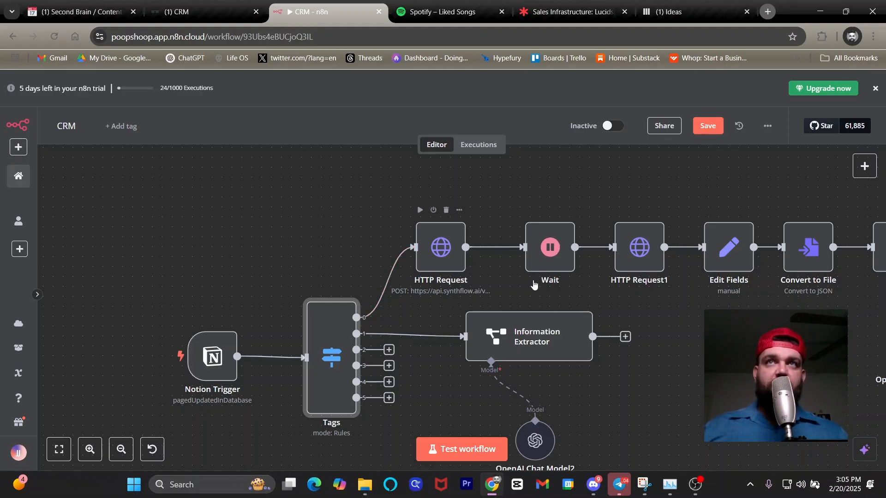
drag(549, 258, 539, 255)
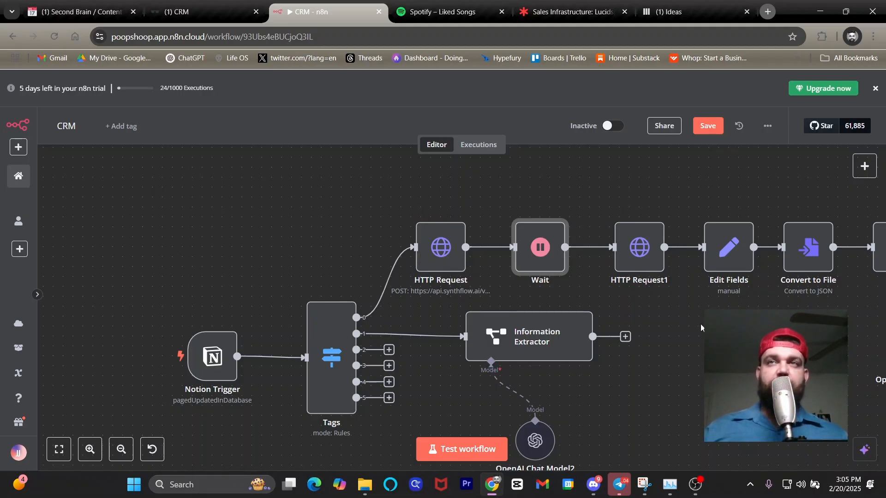
drag(708, 323, 506, 312)
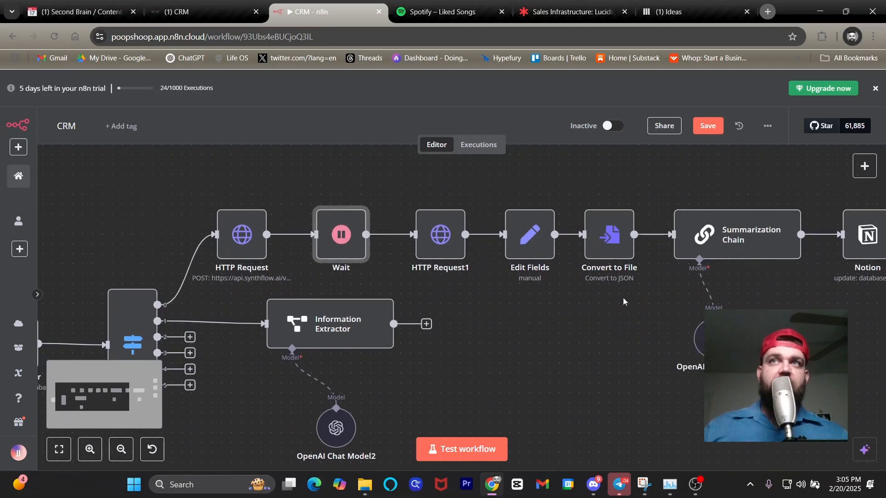
drag(624, 301, 472, 322)
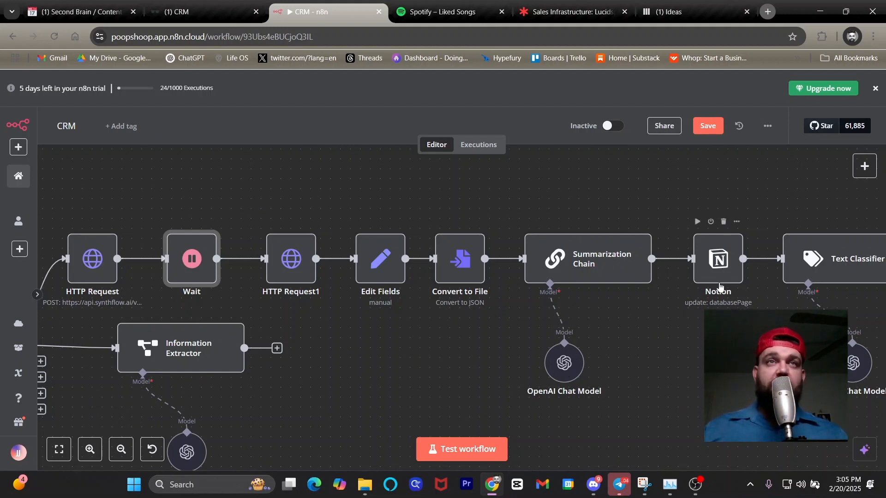
drag(724, 334, 556, 344)
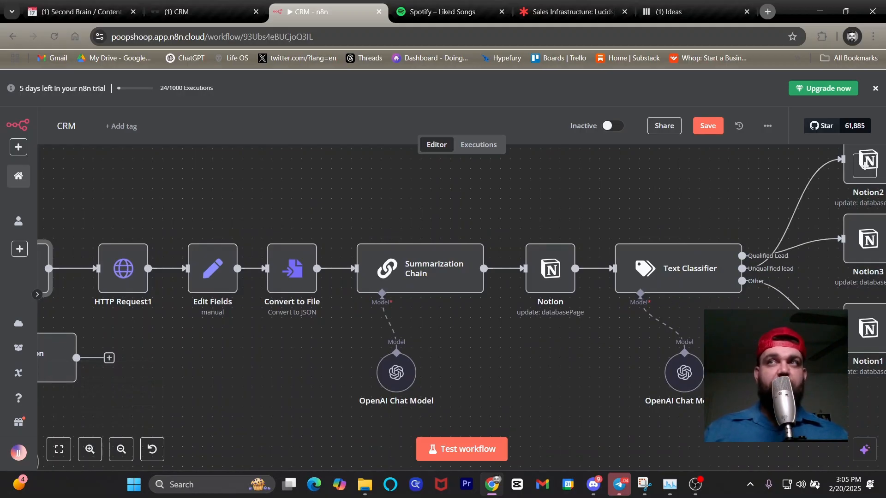
drag(772, 326, 597, 358)
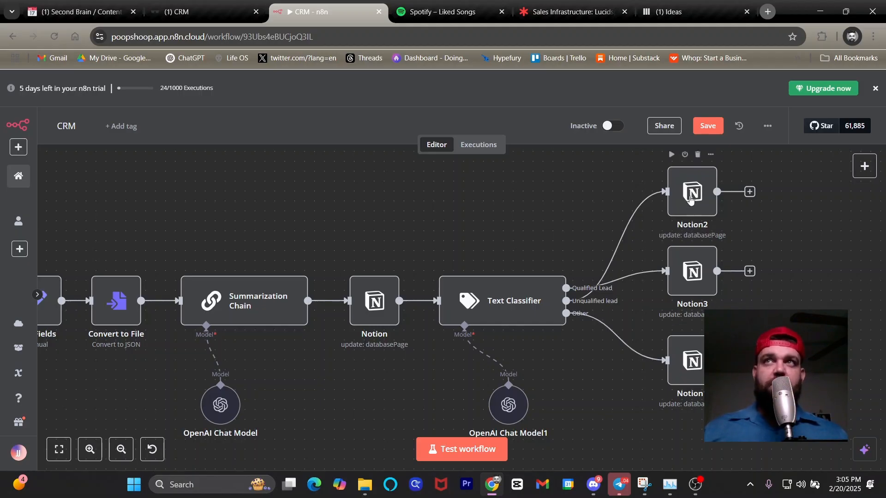
Add a Gmail node with the get message operation after the Information Extractor
scroll(574, 405, down, 3)
scroll(574, 406, left, 4)
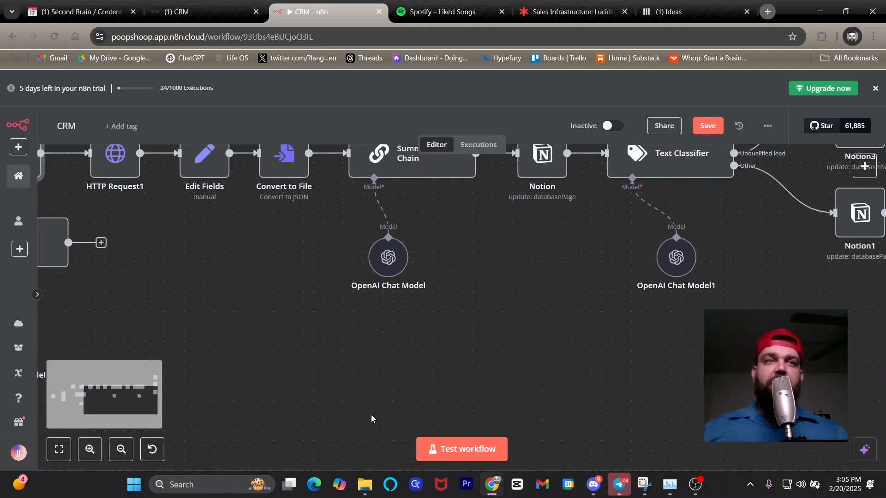
drag(282, 350, 504, 385)
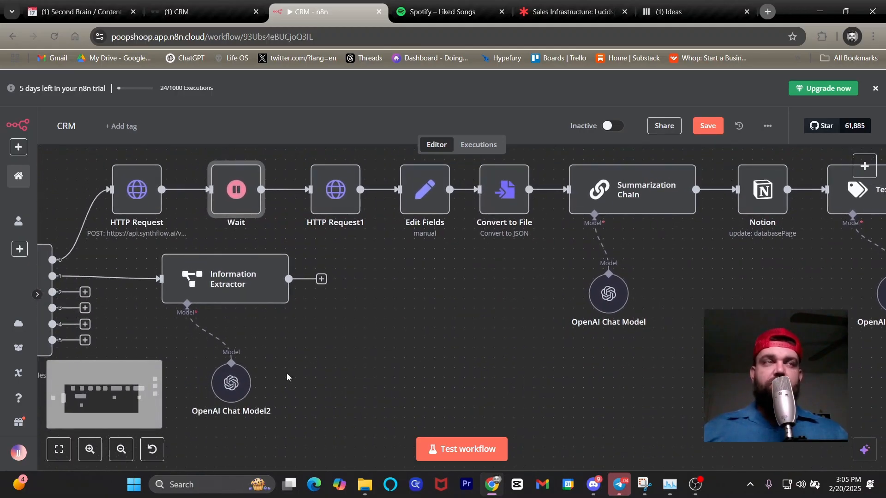
drag(287, 377, 514, 373)
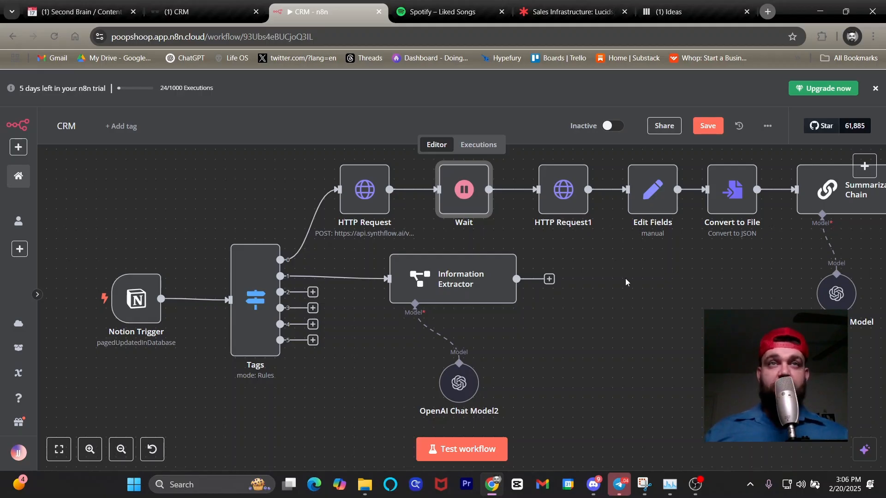
click(549, 279)
text(gmail)
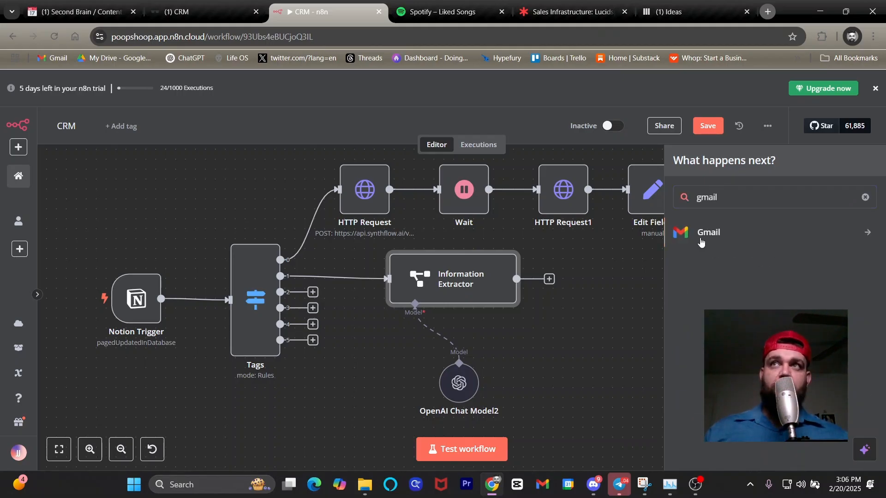
click(699, 240)
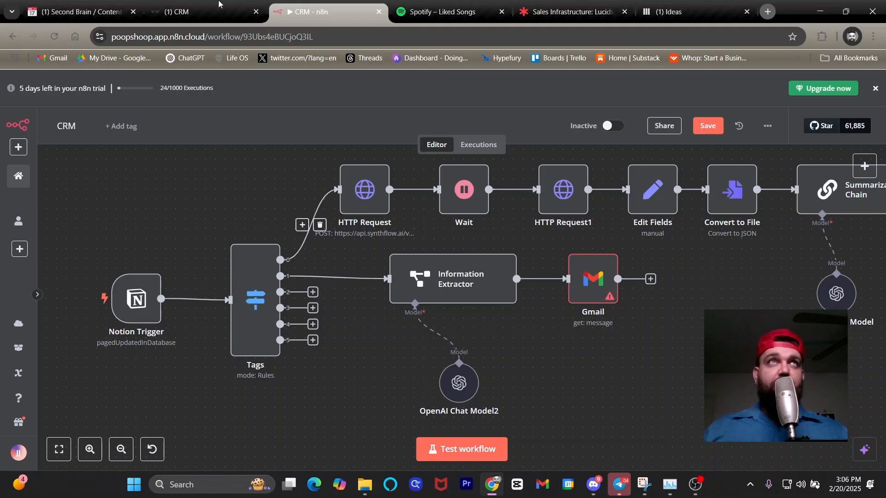
On the Notion board, move the second Triage lead to No Show, second Active to Declined, last New to Triage, and remaining Active to New
click(198, 11)
drag(435, 231, 686, 196)
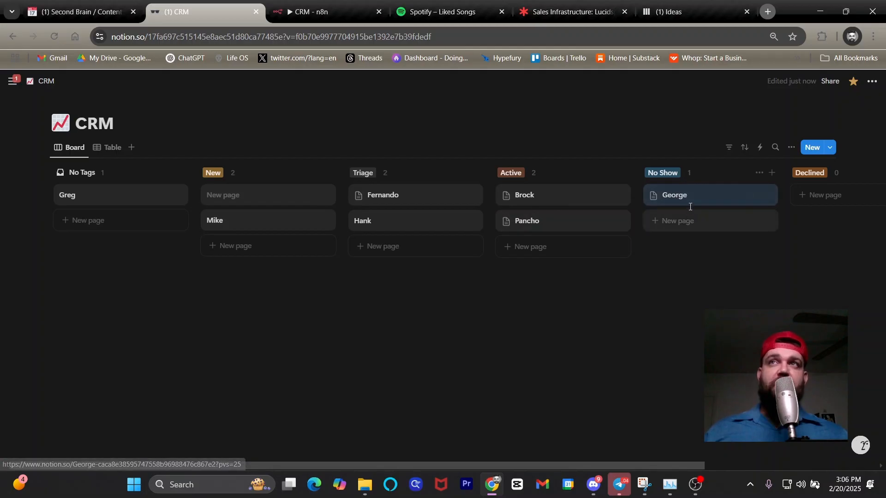
drag(532, 229, 811, 203)
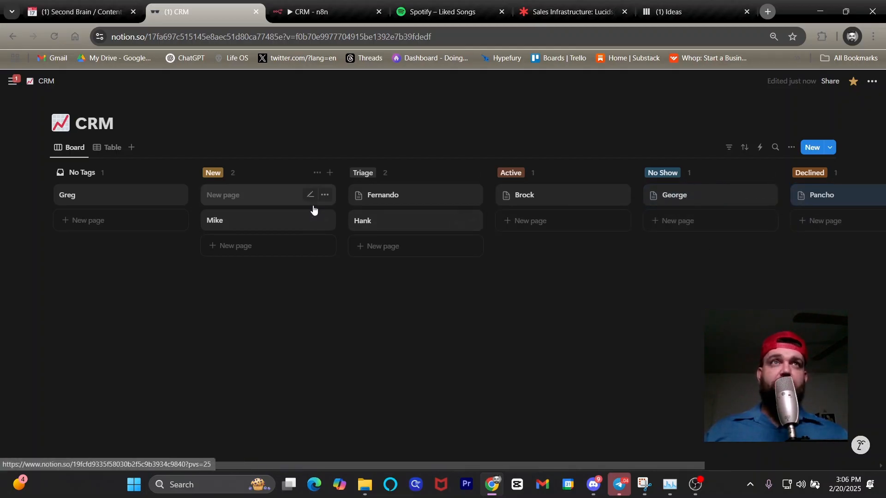
drag(303, 217, 409, 220)
drag(549, 200, 277, 223)
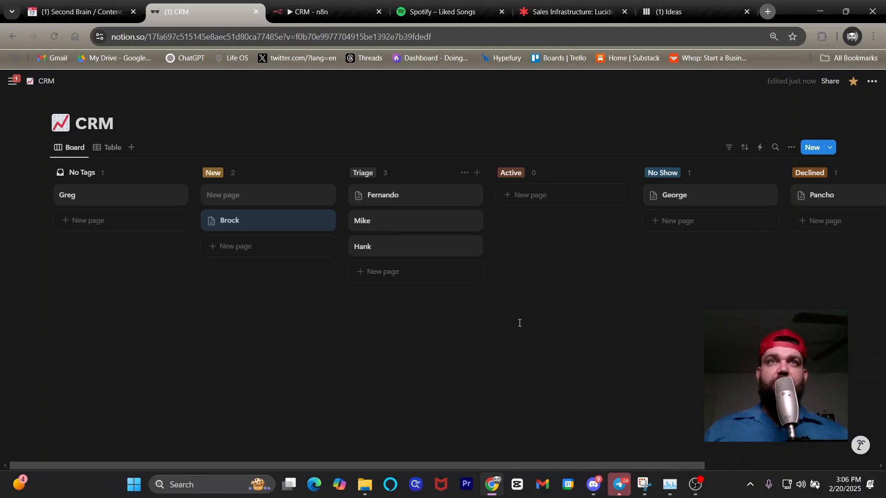
Switch to the n8n CRM workflow and download it as a JSON file
mouse_move(695, 488)
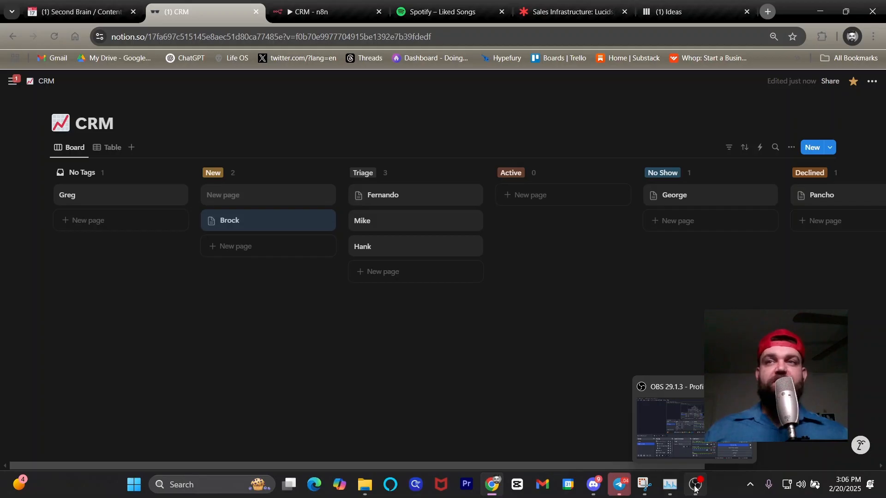
key(ctrl+Tab)
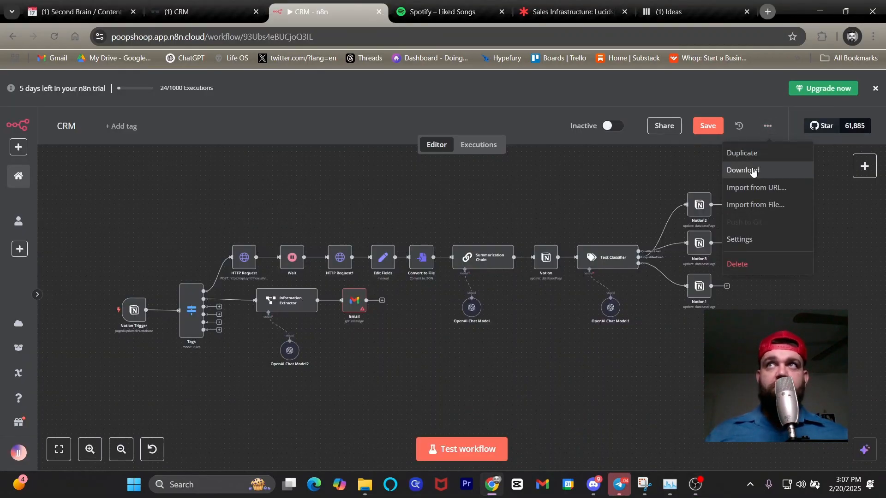
click(752, 171)
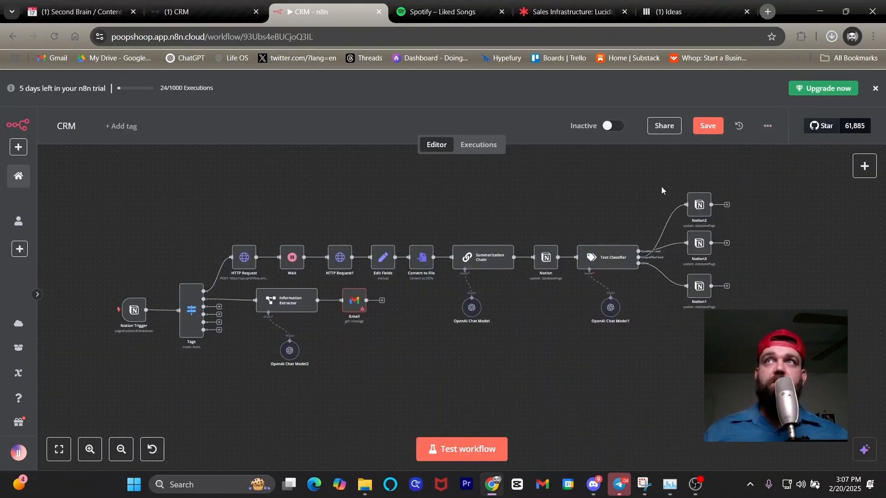
Switch to Discord and go to the blueprints channel under Premium Coaching in the HVT AI server
mouse_move(597, 487)
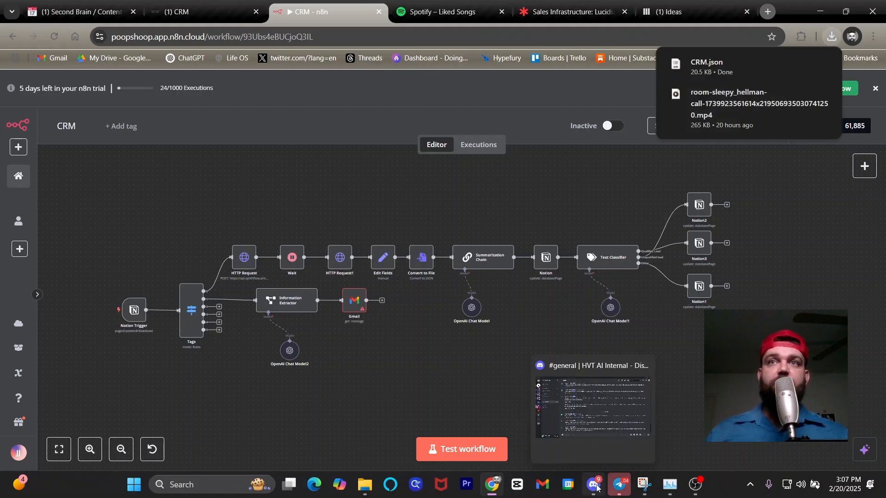
click(596, 488)
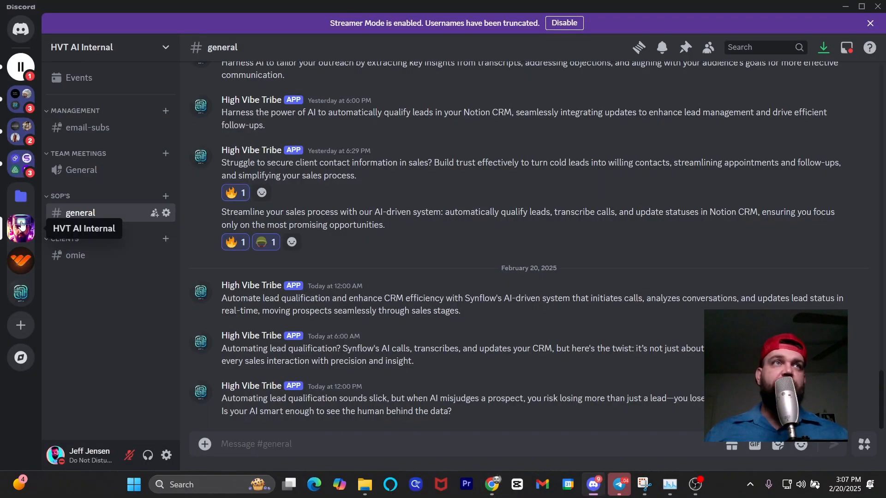
click(20, 292)
scroll(120, 322, down, 10)
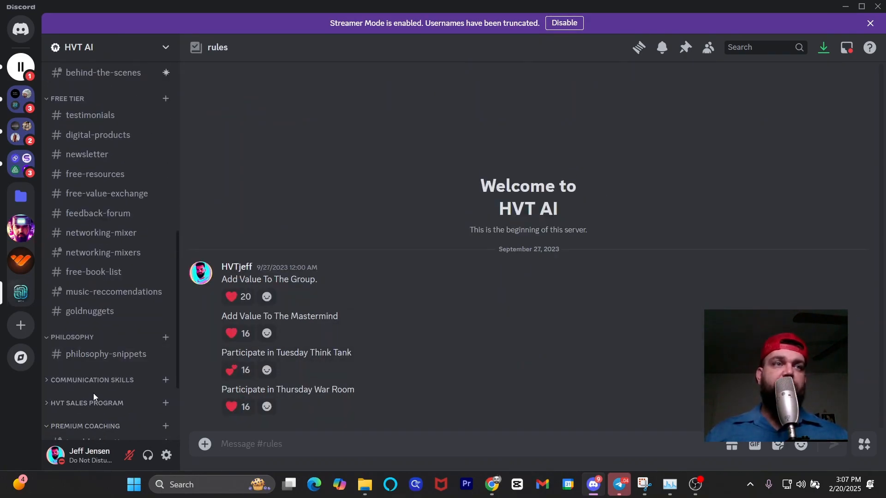
click(92, 426)
scroll(87, 392, down, 3)
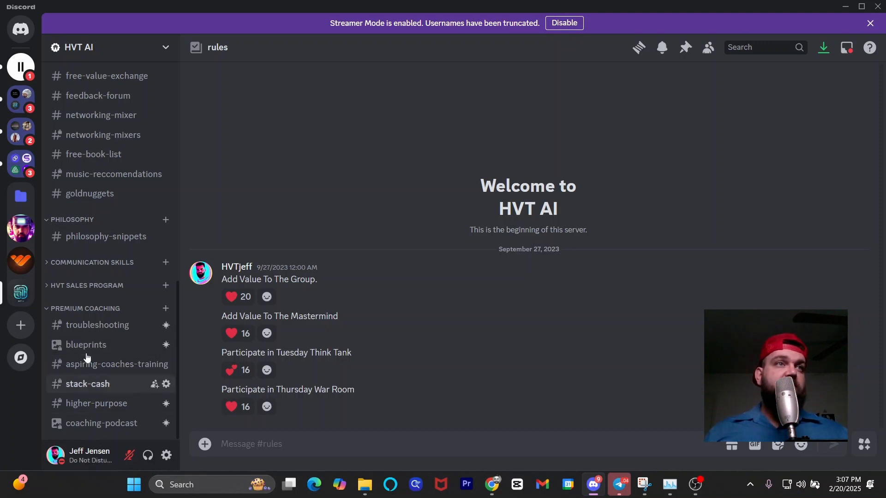
mouse_move(92, 344)
Open the post "This AI Turns Voice Notes Into Instant Summaries" and look through it and the other blueprint posts
click(258, 365)
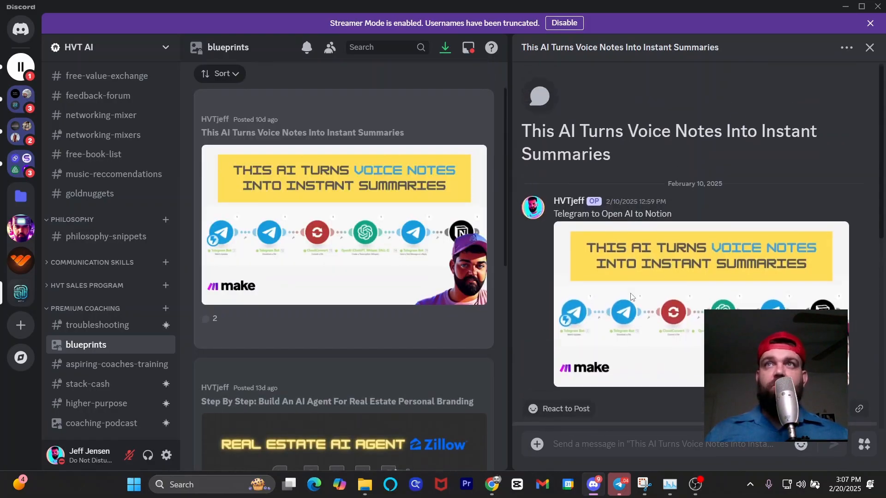
scroll(373, 291, down, 10)
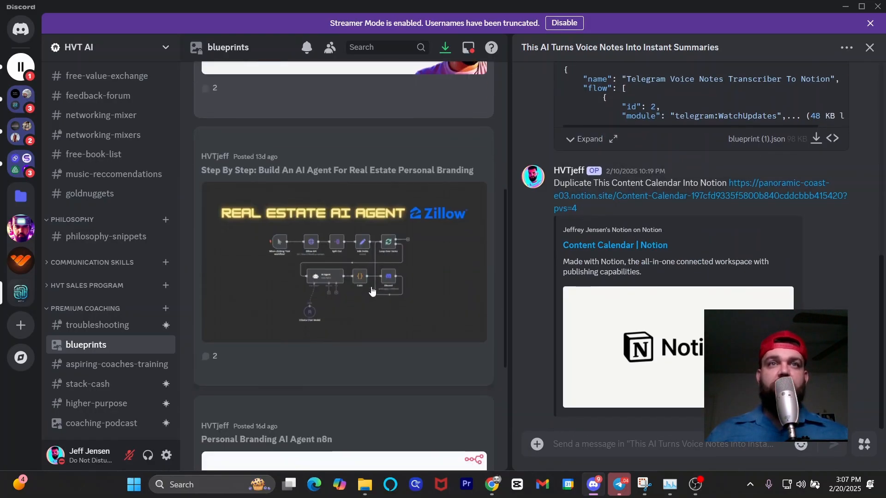
scroll(413, 322, up, 10)
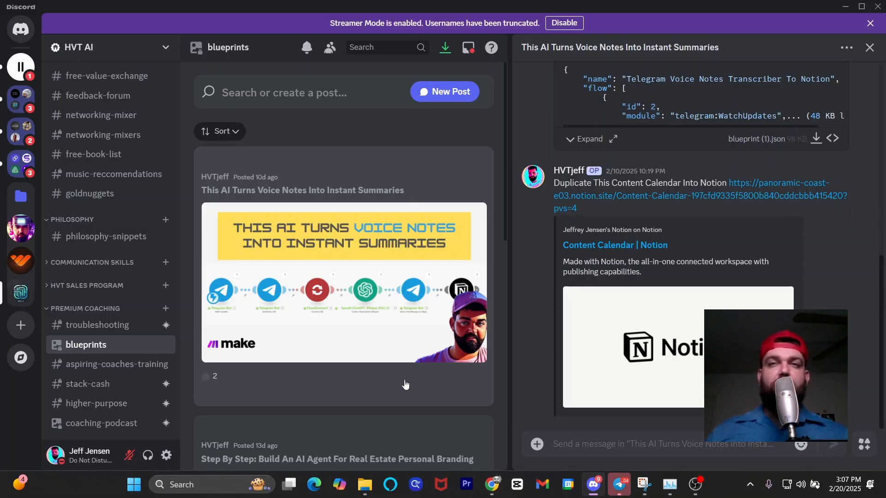
Switch to Chrome and view the free 1 Man AI Biz Playbook sign-up page down to its form
mouse_move(493, 493)
click(514, 427)
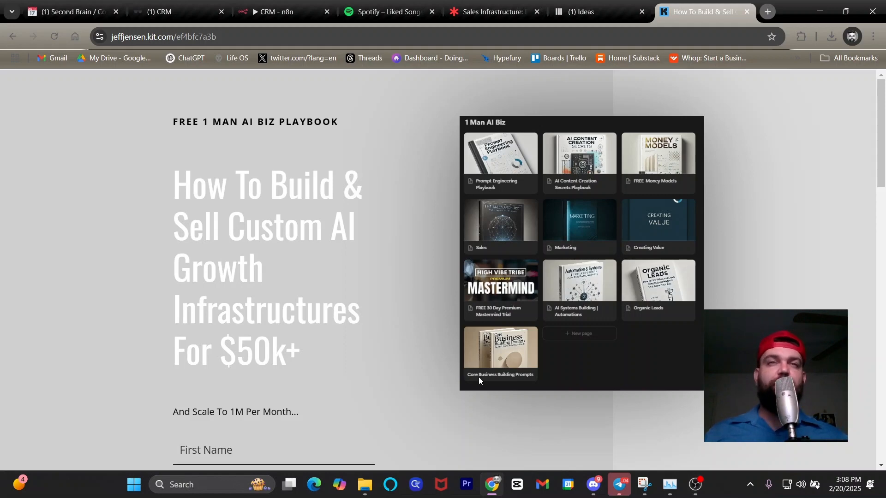
scroll(281, 390, down, 3)
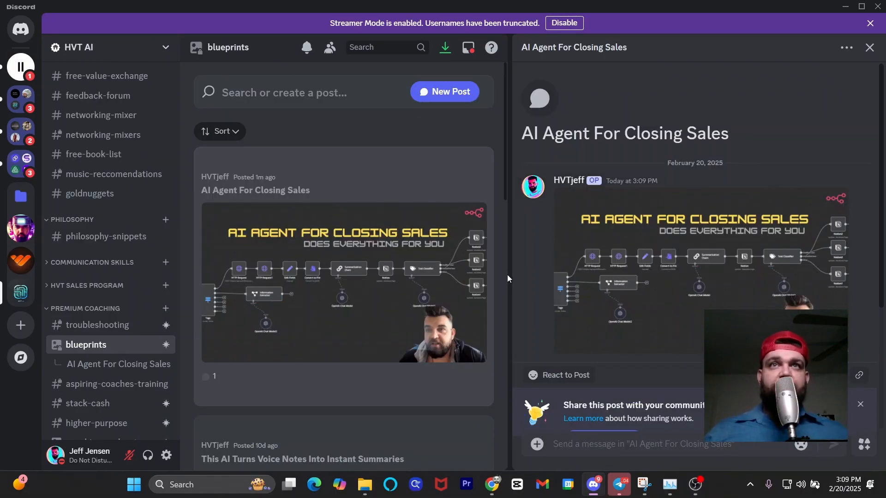
Examine the "AI Agent For Closing Sales" post in Discord down to its CRM.json attachment
scroll(531, 249, down, 4)
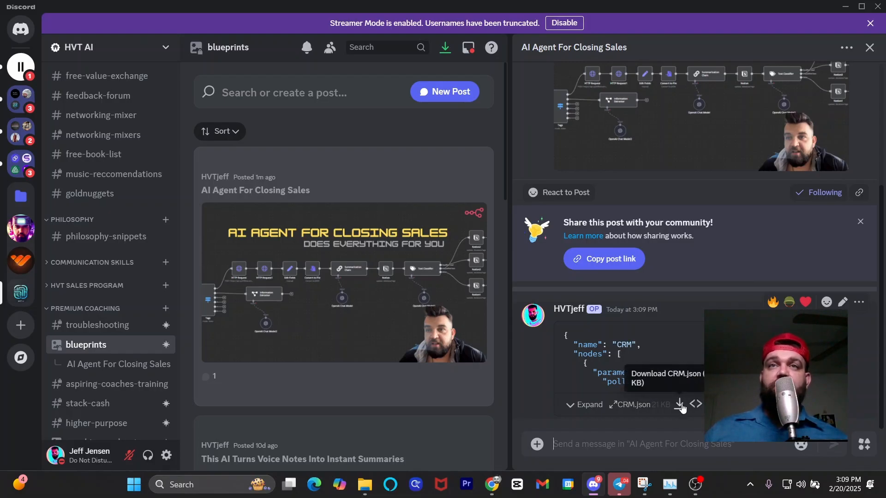
scroll(681, 408, up, 4)
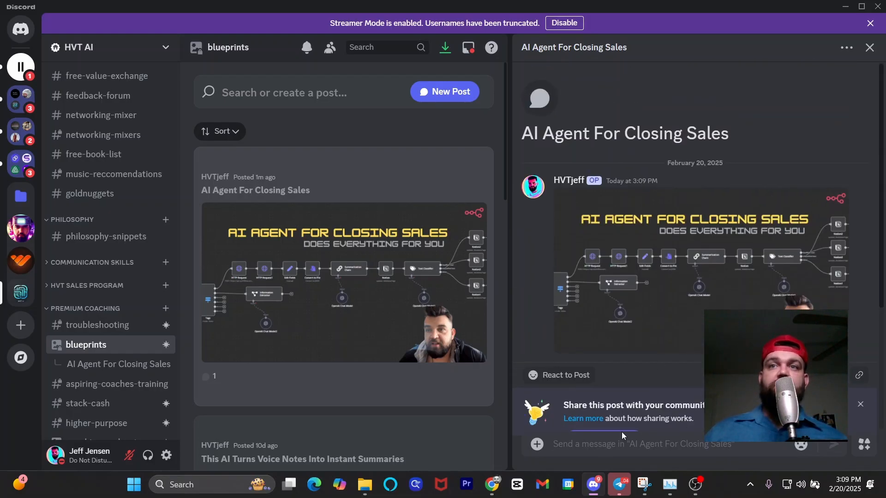
Return to the n8n workflow, open its import-from-file dialog to locate the CRM JSON file in Downloads, and close the dialog without importing
click(492, 484)
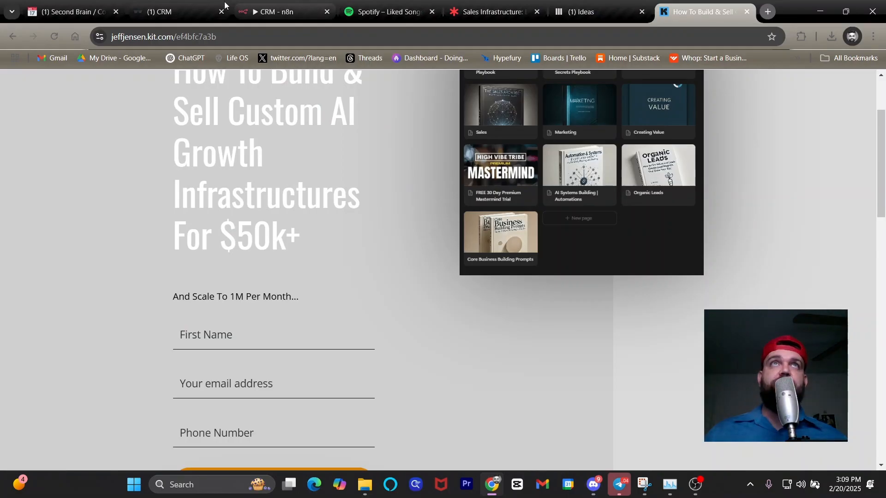
click(249, 8)
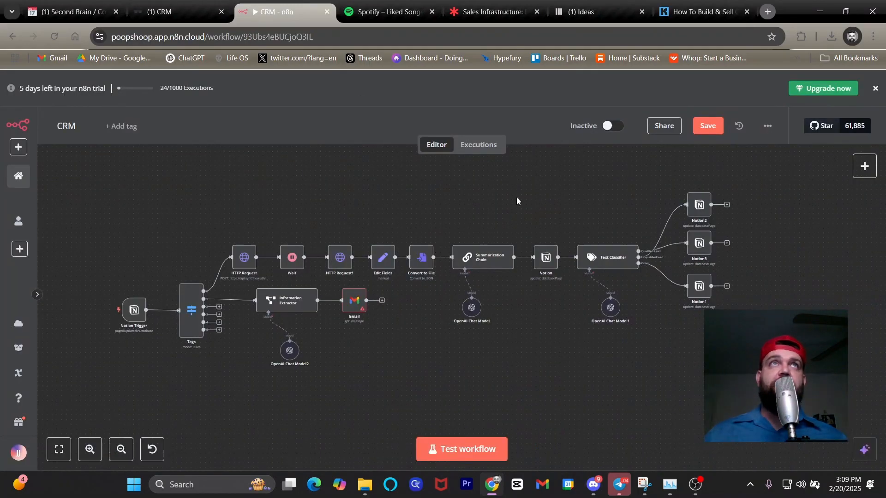
click(768, 129)
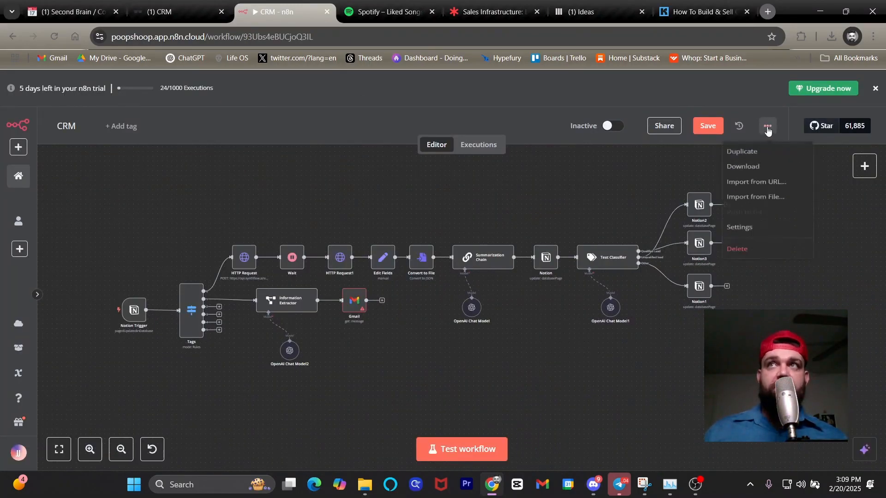
click(757, 205)
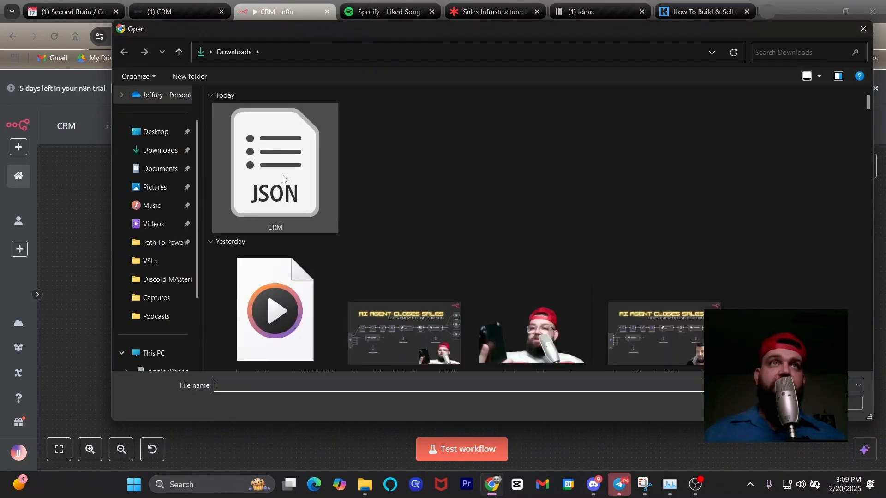
click(863, 29)
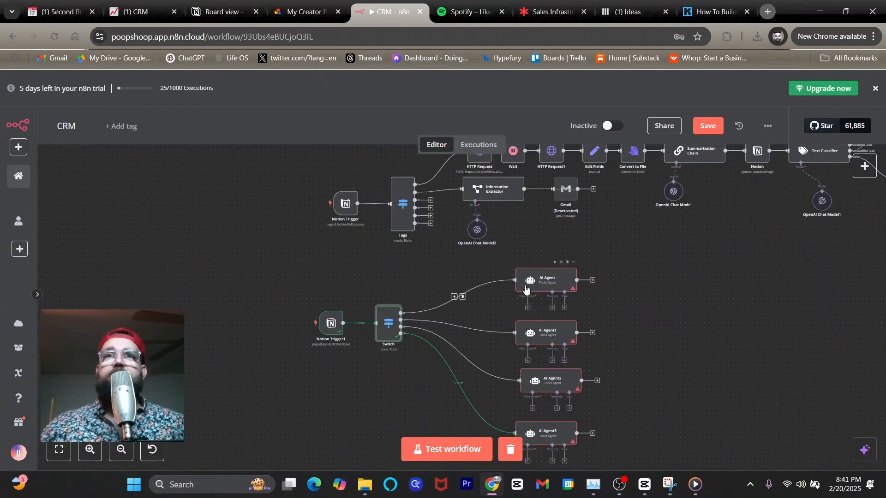
Add a Notion trigger for pages updated in a database and place it below the trigger that feeds the Switch node
drag(356, 303, 323, 264)
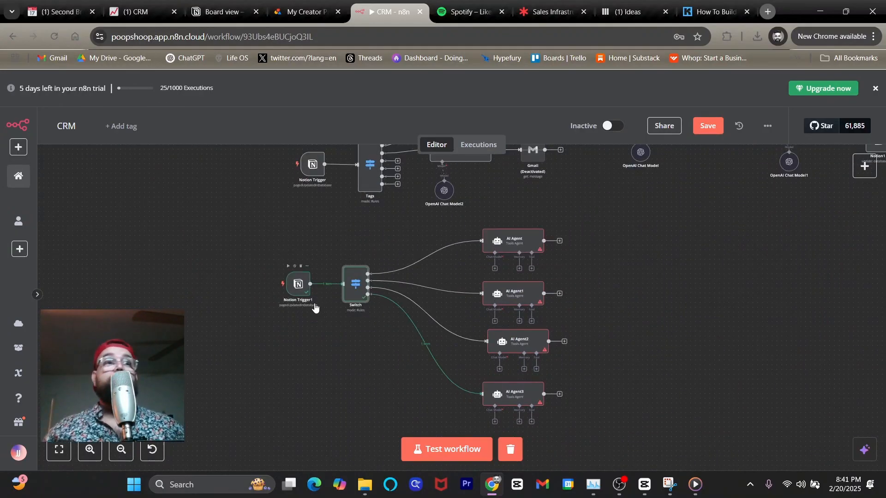
click(87, 452)
click(88, 452)
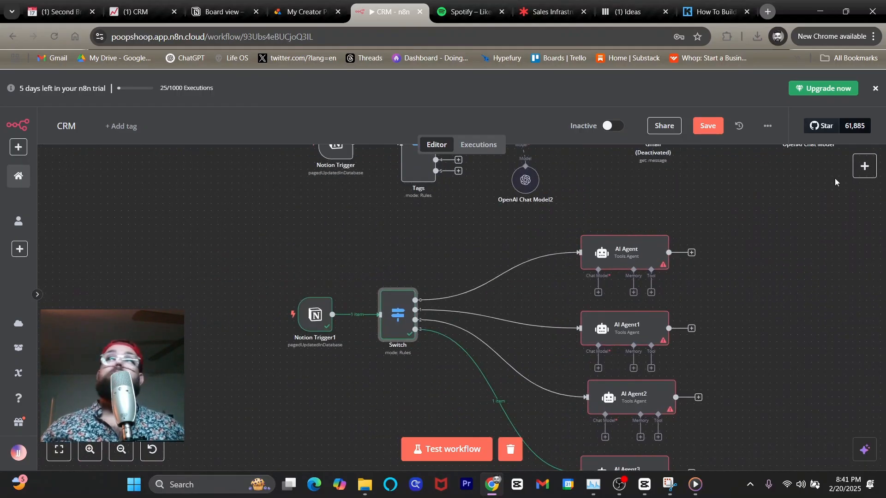
click(863, 166)
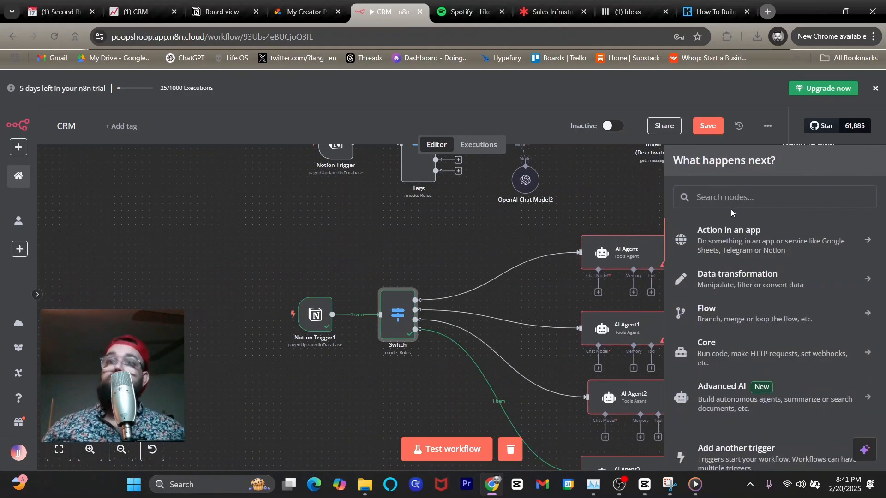
text(no)
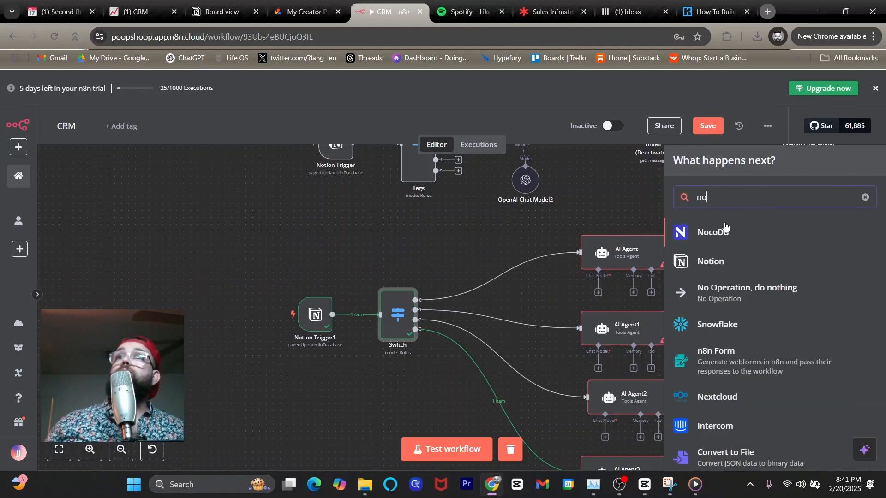
click(725, 262)
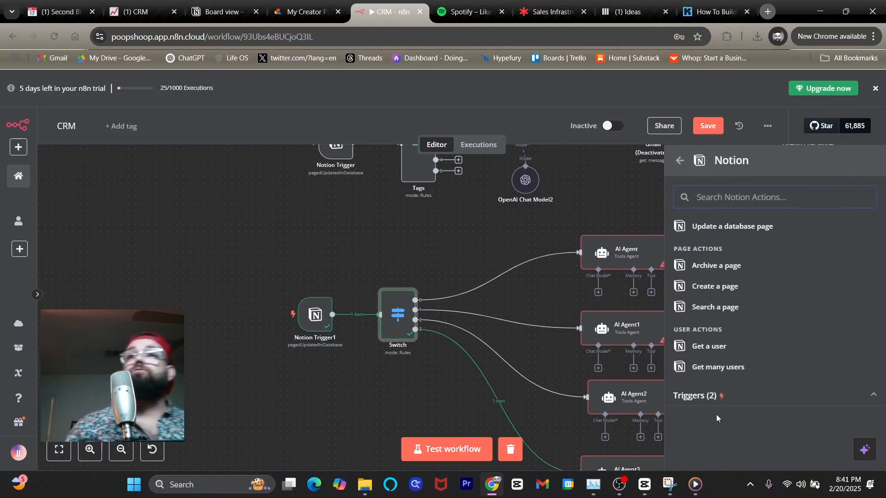
click(731, 398)
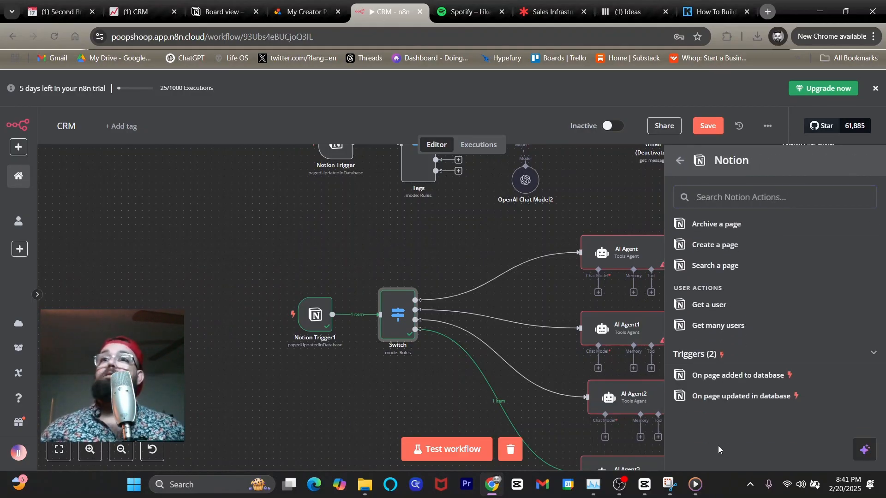
click(734, 398)
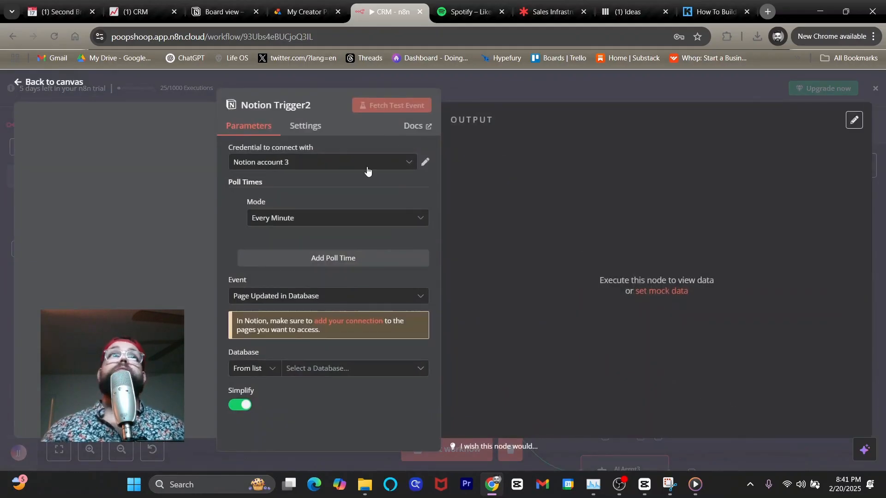
key(Escape)
drag(487, 233, 309, 382)
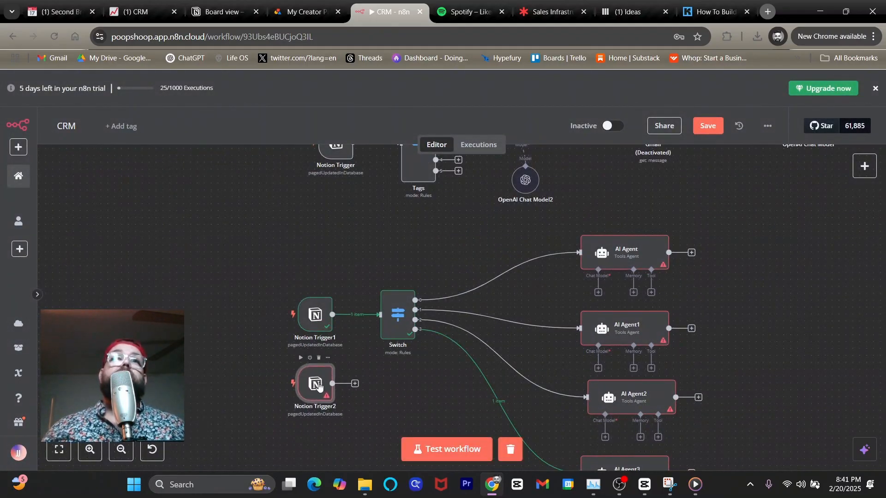
Open the new Notion trigger's parameters and start creating a new Notion API credential
double_click(305, 383)
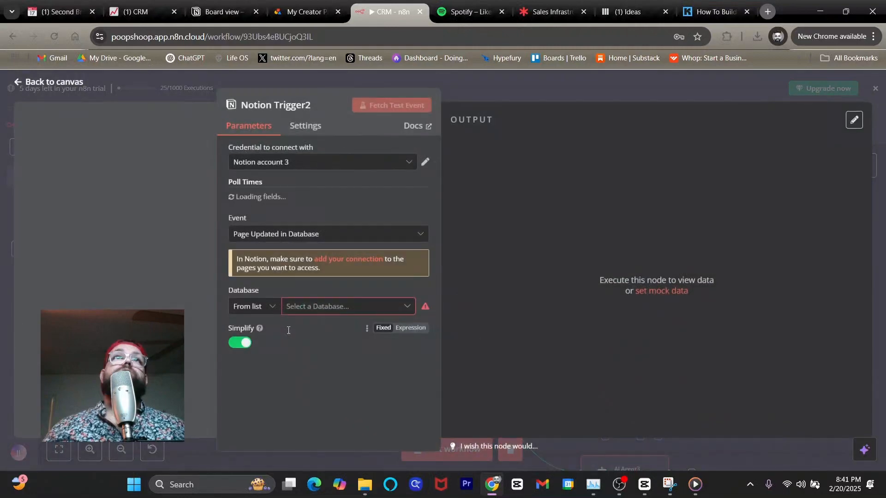
click(283, 166)
click(286, 279)
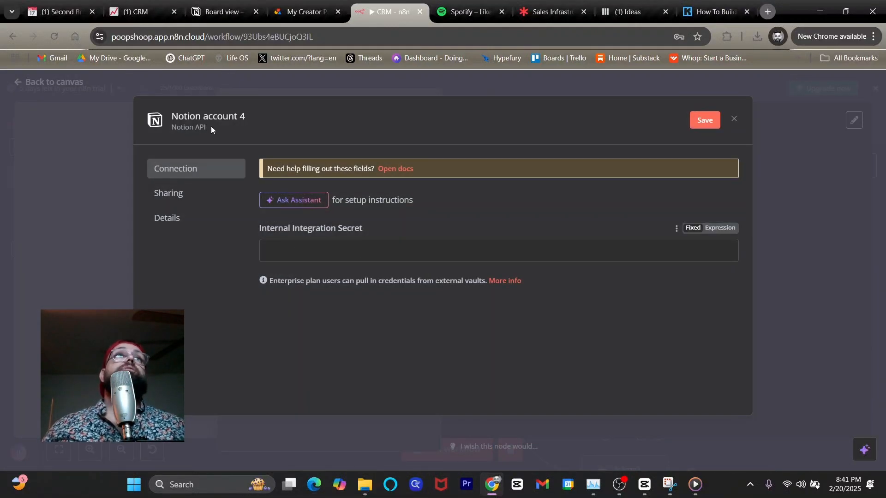
Switch to the Notion CRM page and create a new page titled "CRM"
click(139, 12)
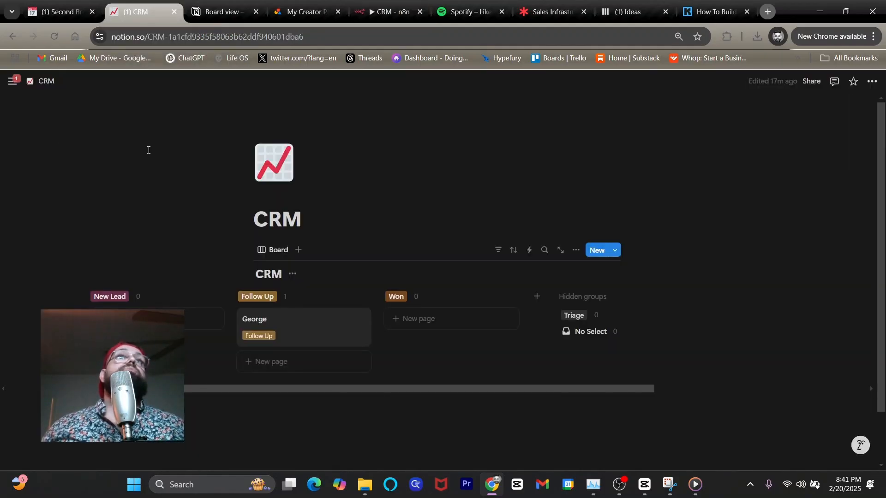
mouse_move(12, 81)
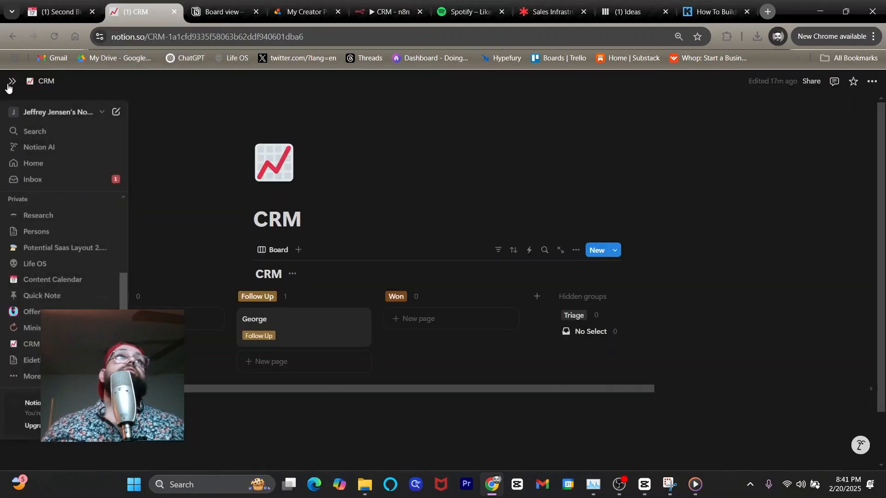
click(116, 113)
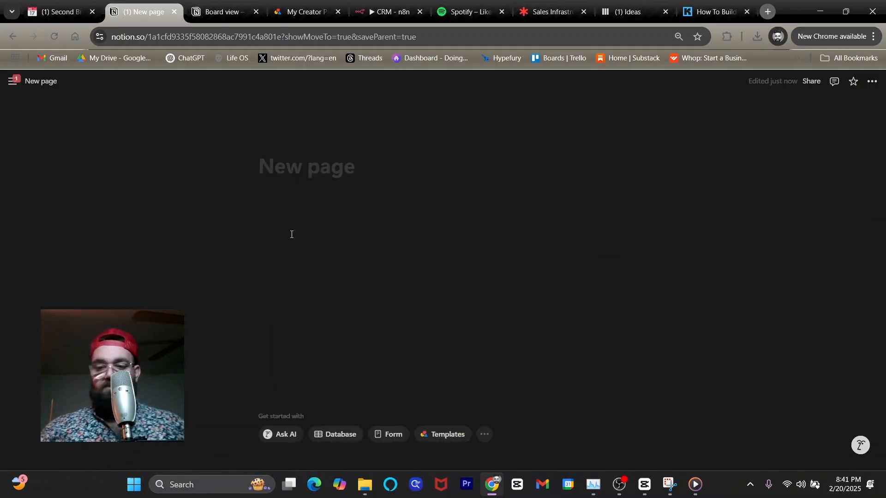
text(CRM)
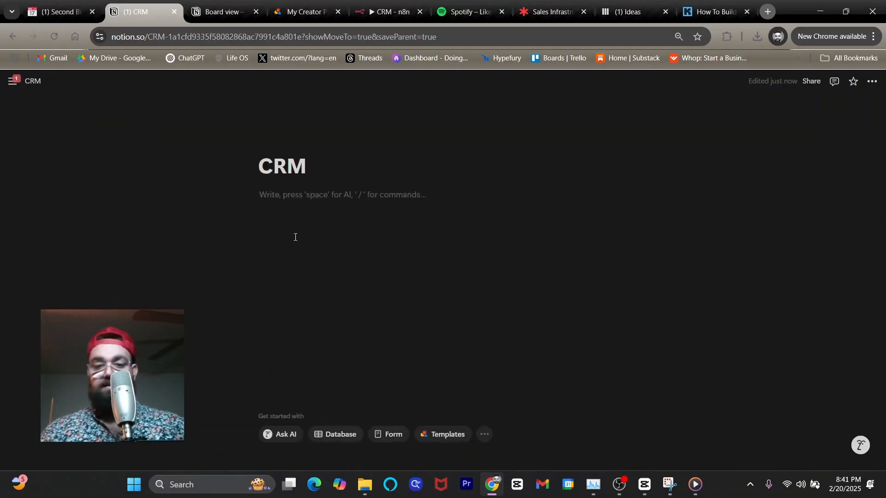
Insert a table view database on the new CRM page and title it "CRM Demo"
text(/table)
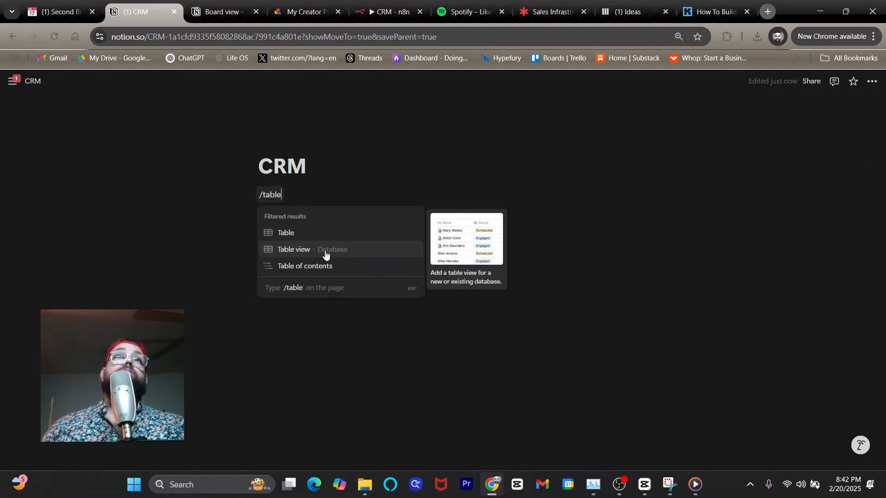
click(325, 250)
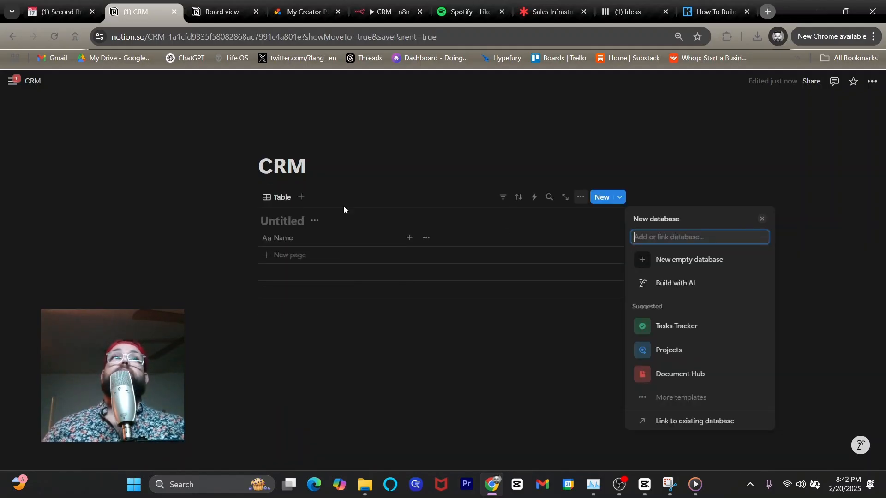
click(279, 221)
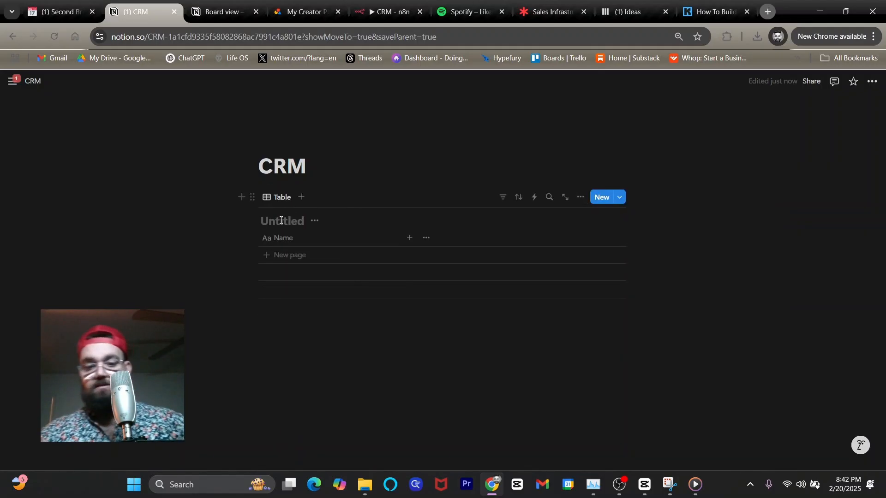
text(CRM Demo)
Add a new property of type Select to the CRM Demo database
click(577, 199)
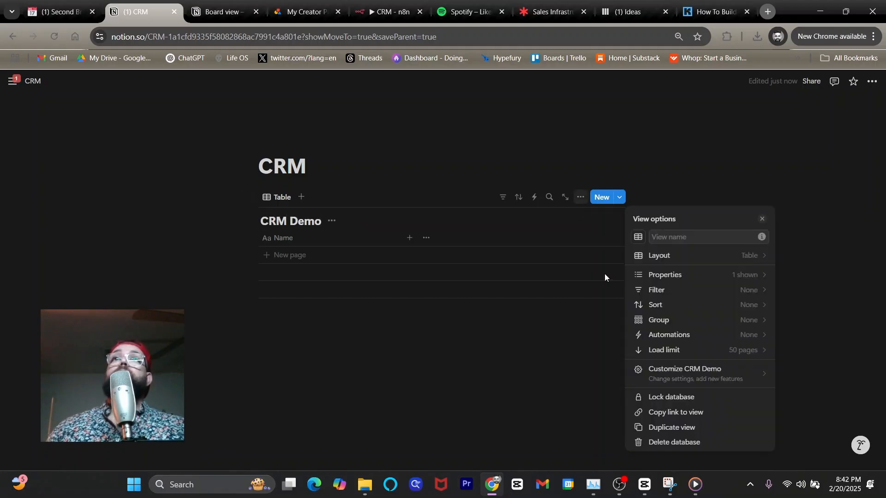
click(661, 275)
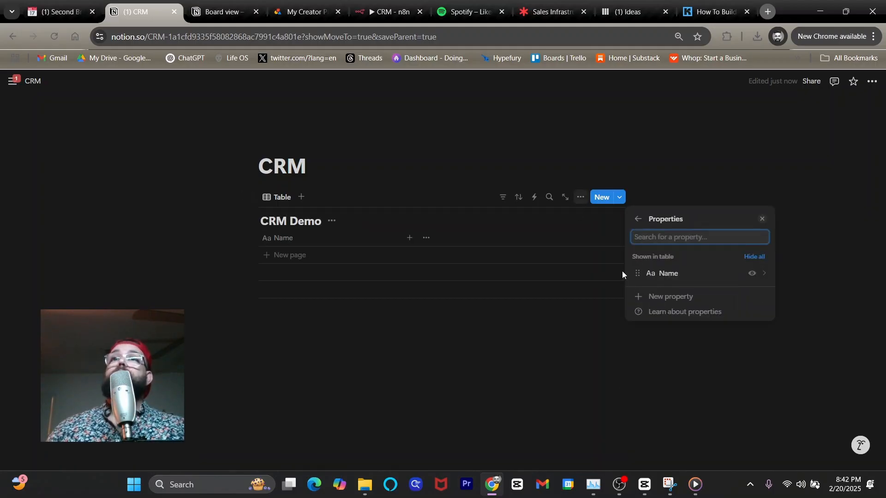
click(659, 296)
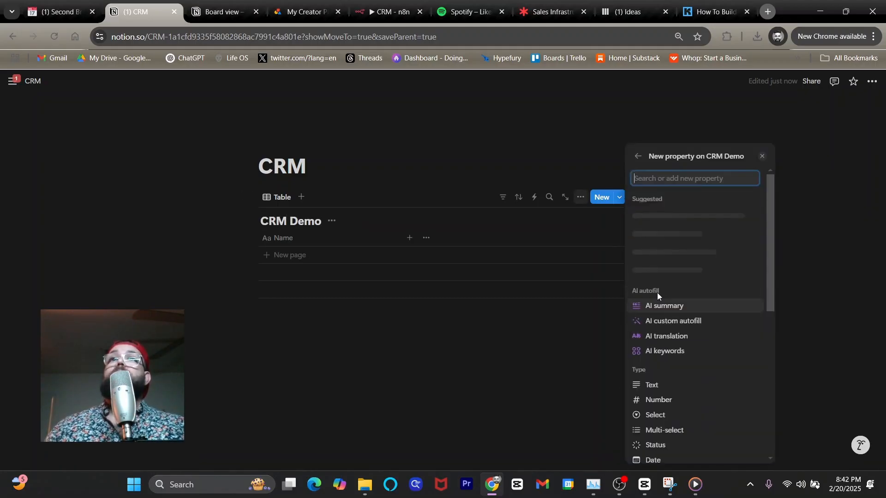
click(659, 415)
Give the Select property the options New Lead, Active, Triage, Follow Up, Won, Lost and Email List
click(685, 339)
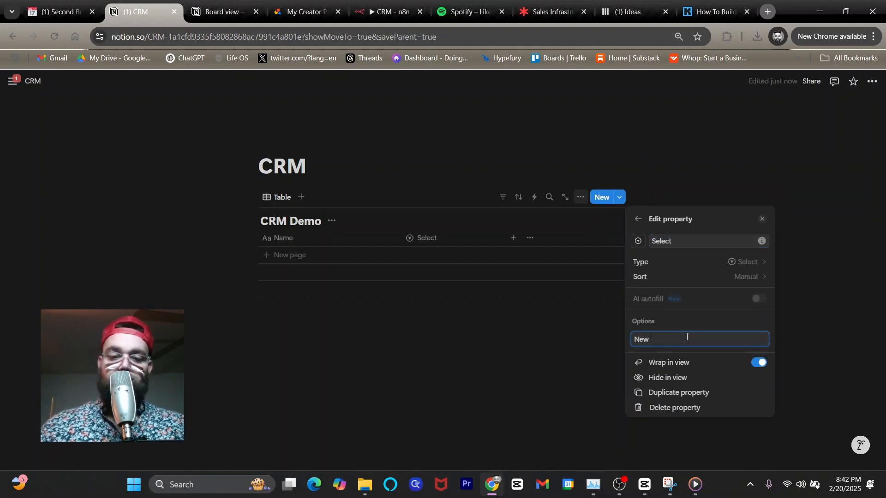
text(New Lead)
key(Return)
text(Active)
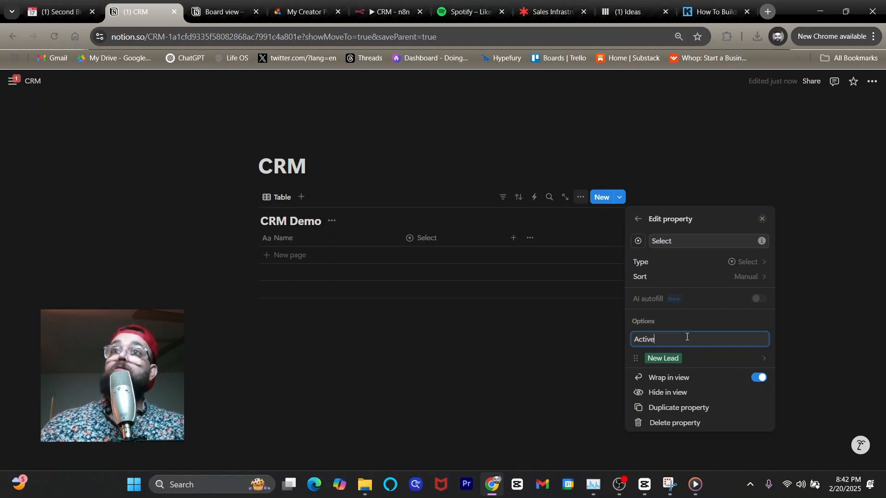
key(Return)
text(Triage)
key(Return)
text(Foll)
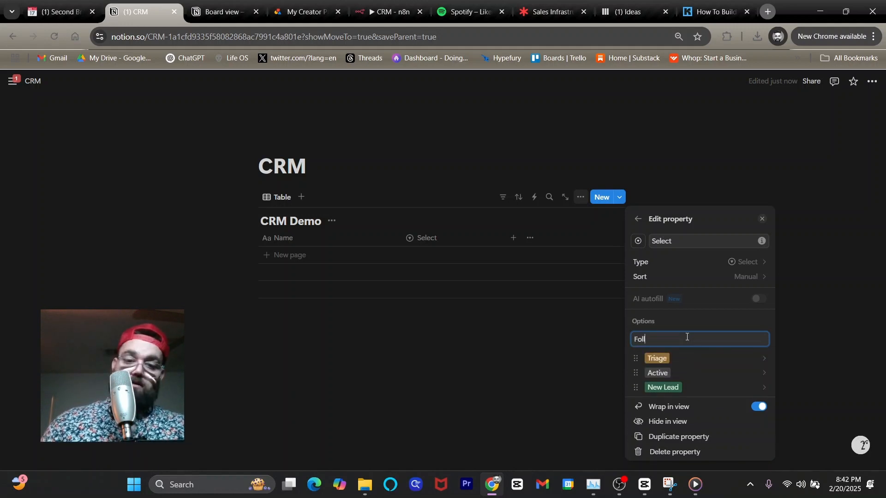
text(ow Up)
key(Return)
text(Won)
key(Return)
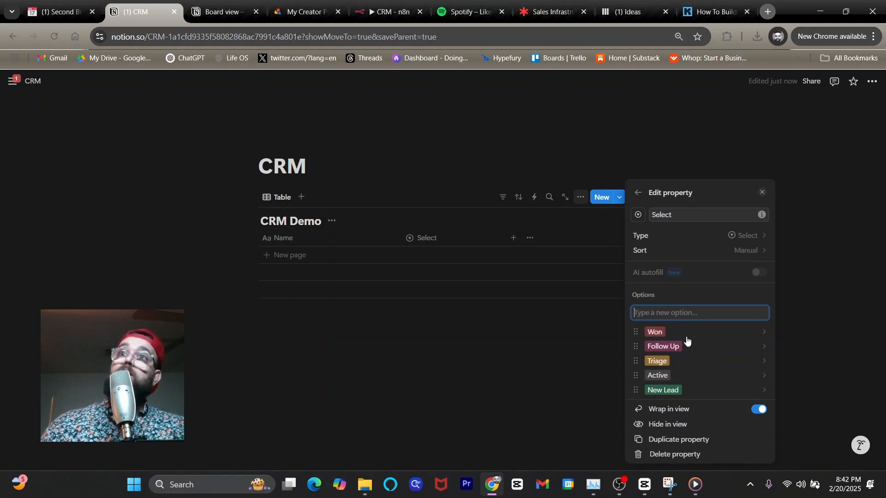
text(Lost)
key(Return)
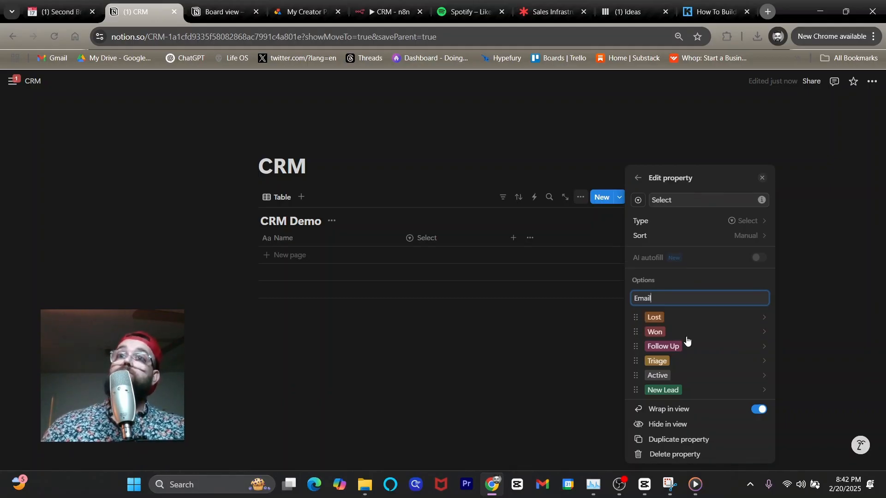
text(Email List)
key(Return)
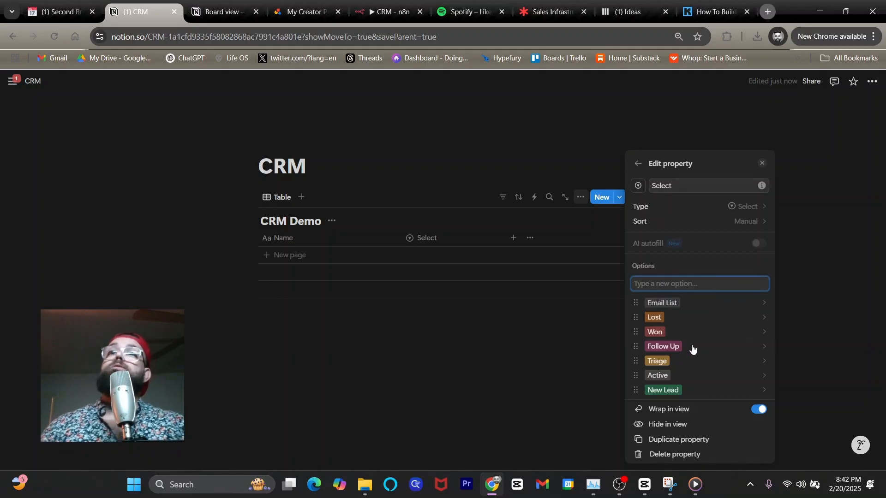
click(516, 356)
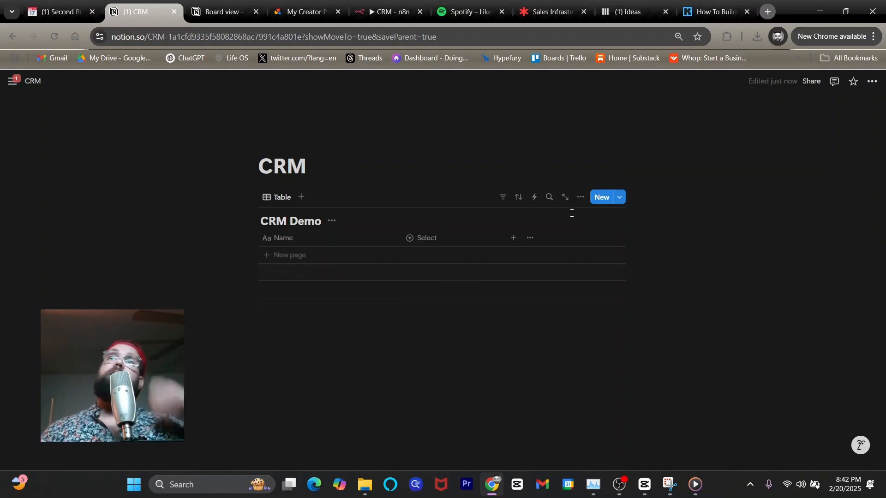
Change the CRM Demo database's layout to Board and look across its option columns
click(579, 199)
click(674, 255)
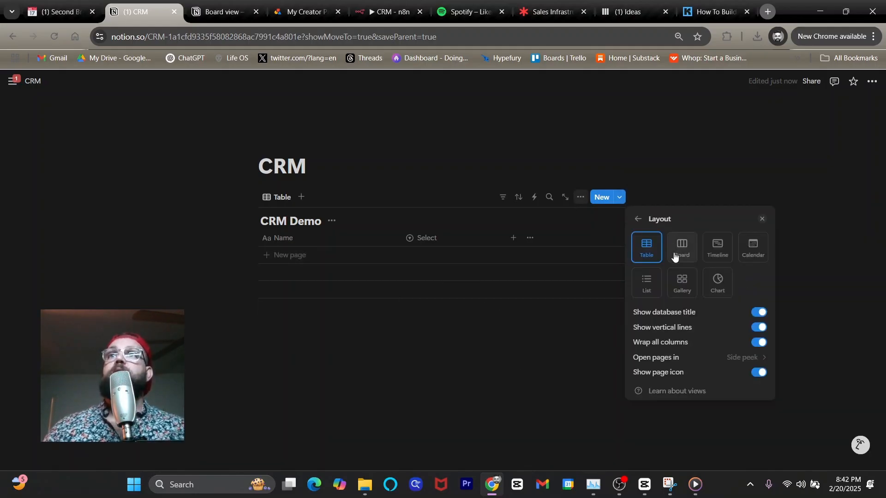
click(685, 250)
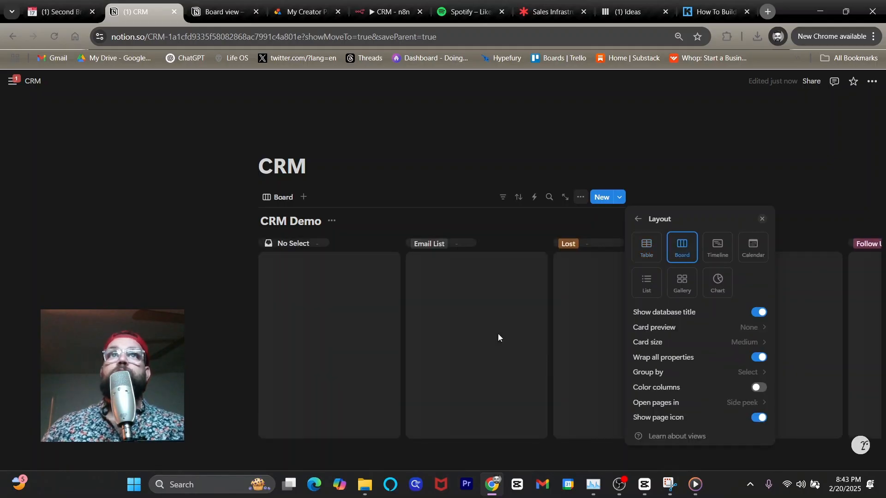
click(503, 335)
drag(430, 292, 657, 322)
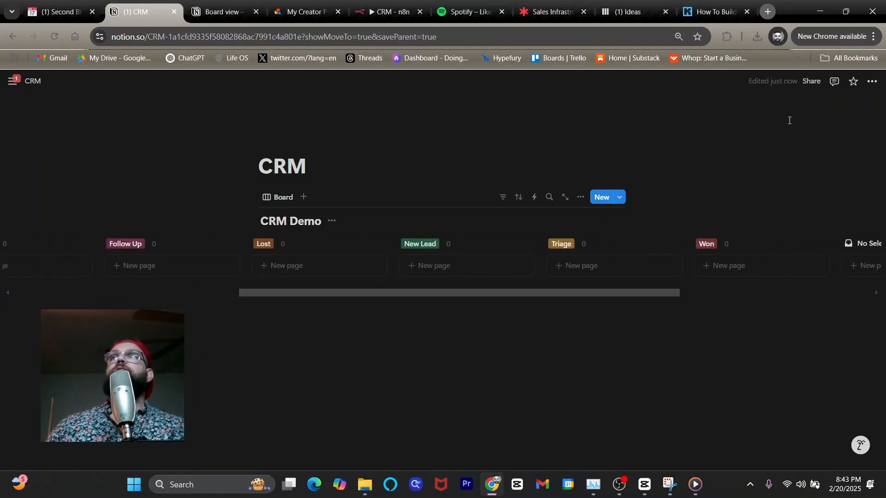
Go from the CRM page's connections to the connection settings and open Notion's page for developing or managing integrations
click(872, 83)
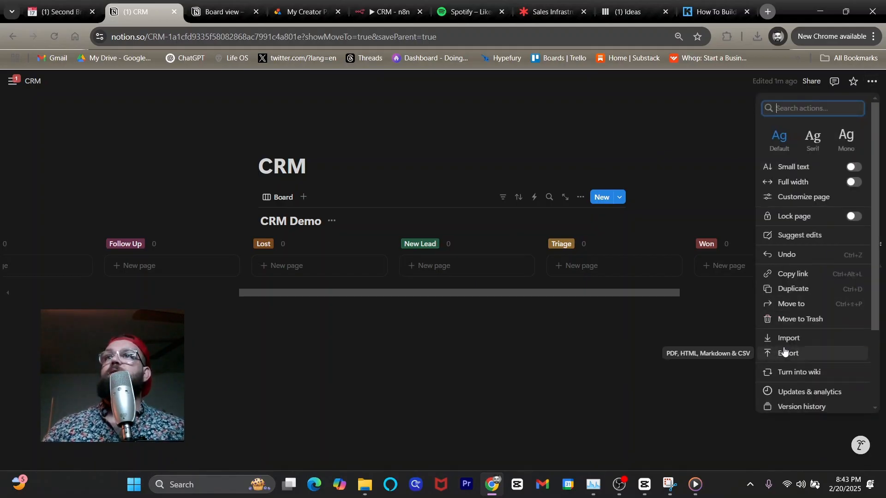
scroll(775, 355, down, 3)
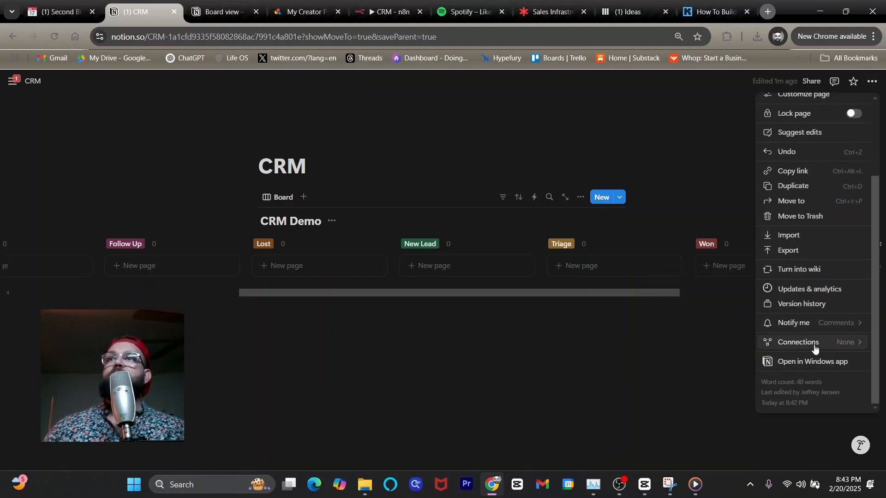
click(802, 362)
click(870, 85)
mouse_move(797, 341)
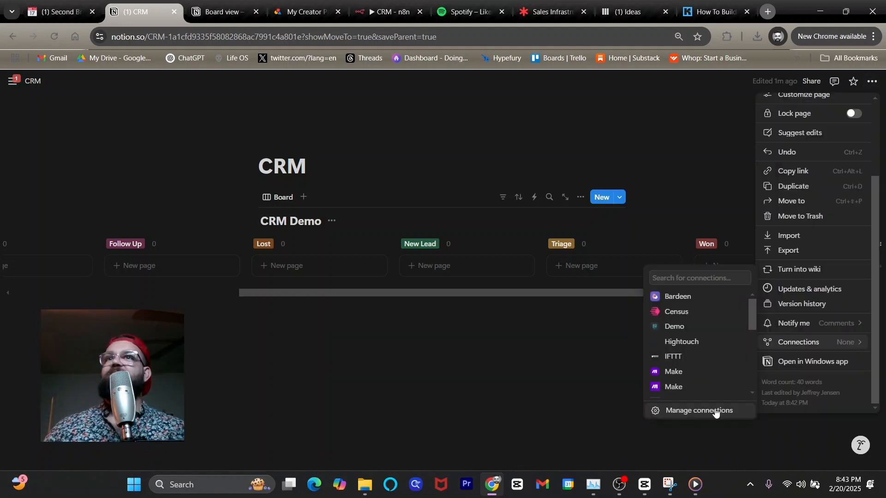
click(694, 409)
scroll(332, 264, down, 2)
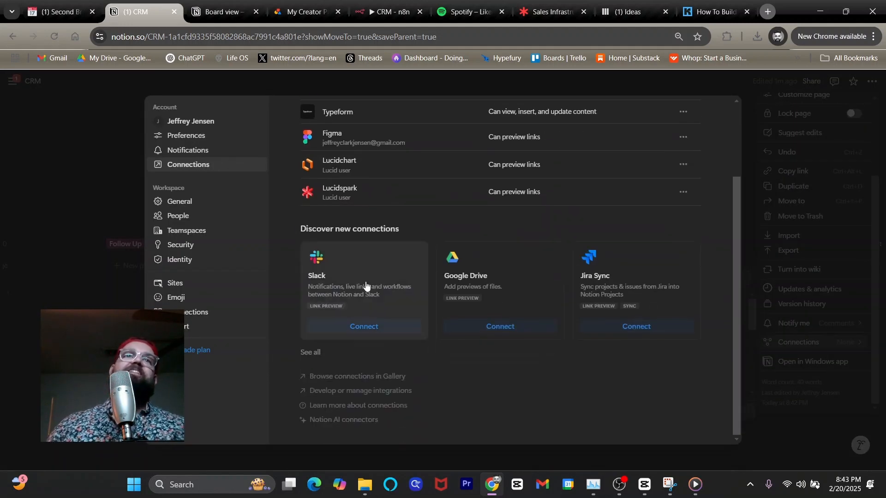
click(383, 391)
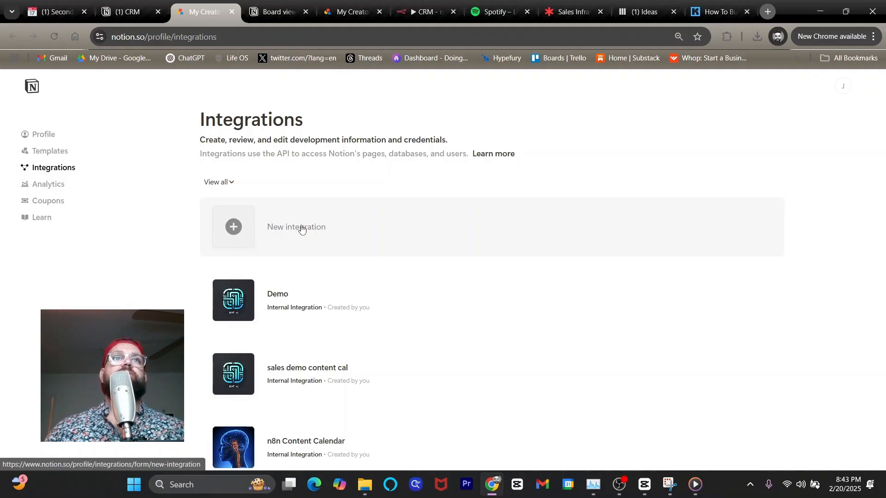
Create and save an internal integration named "Demo CRM" associated with the owner's Notion workspace
click(302, 229)
click(271, 155)
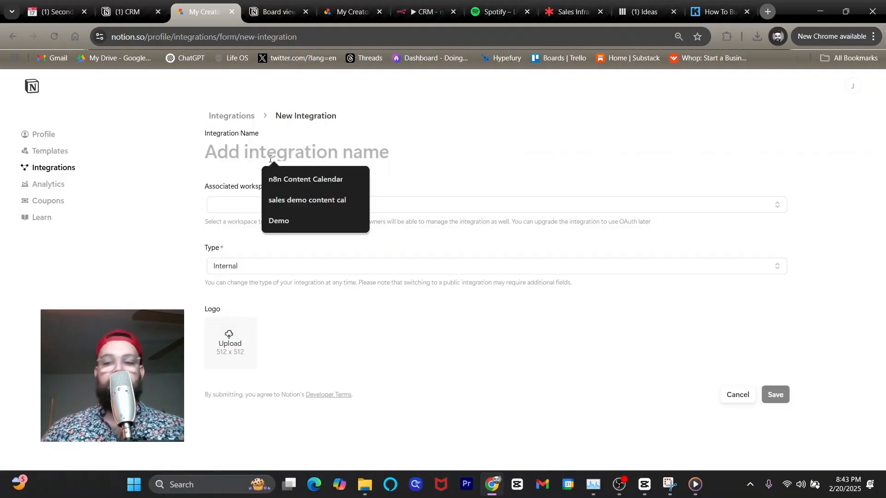
text(Demo CRM)
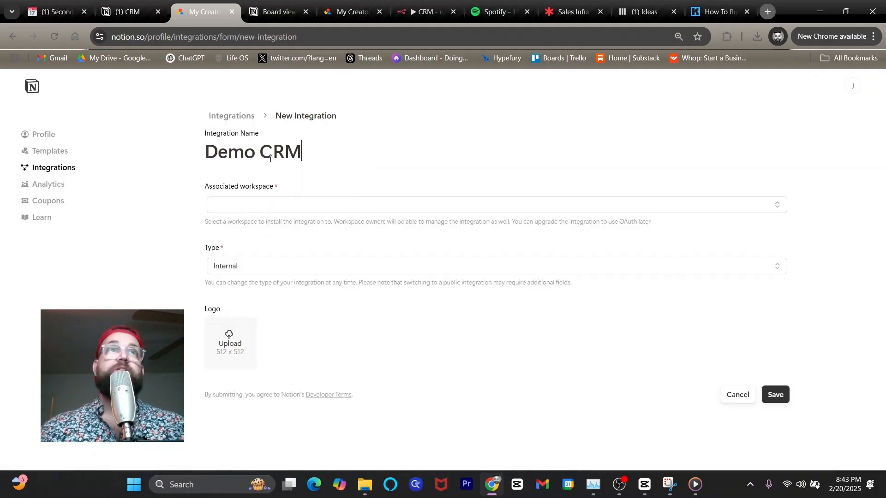
click(269, 207)
click(269, 224)
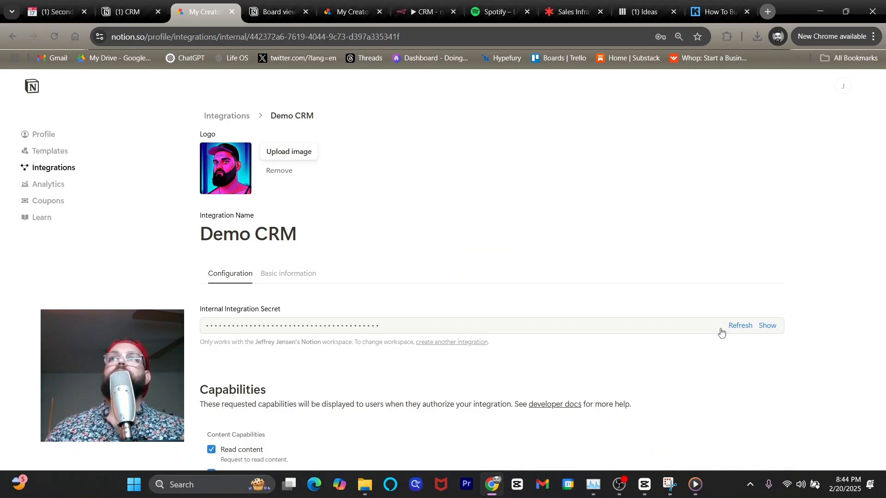
Reveal and copy the Demo CRM integration's Internal Integration Secret, and review its content, comment and user capabilities
click(766, 327)
click(765, 327)
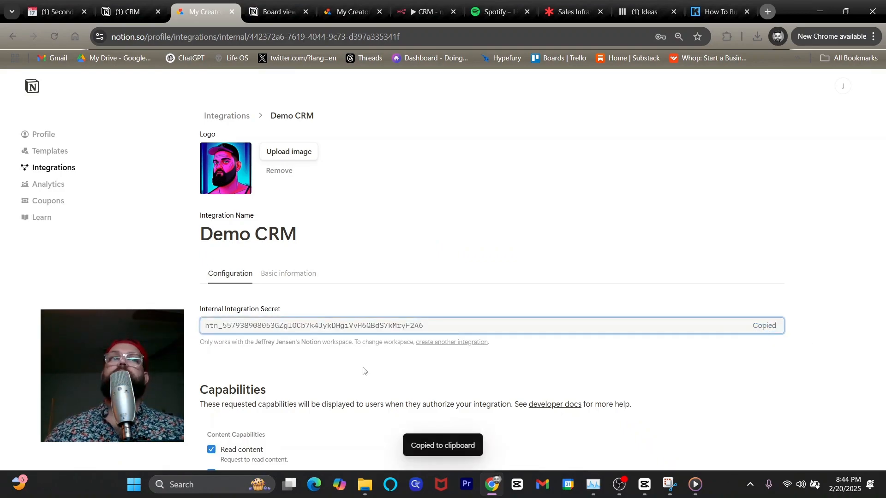
scroll(332, 362, down, 1)
scroll(308, 355, down, 5)
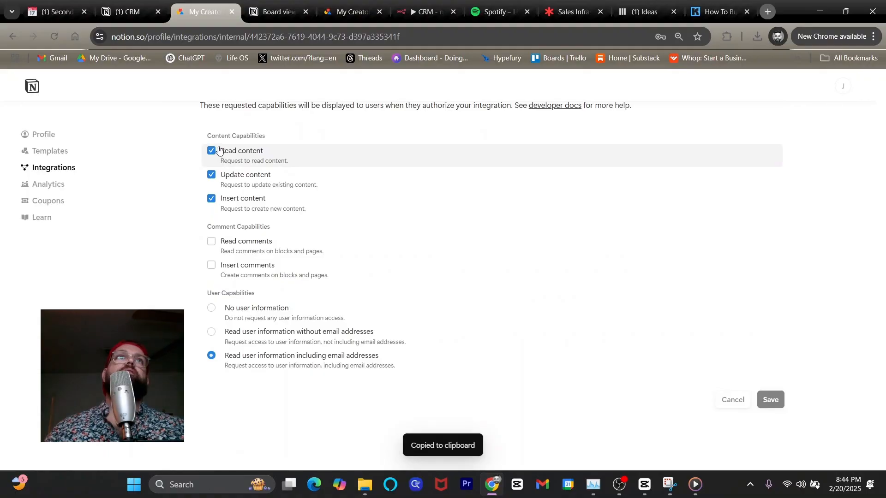
Return to n8n, paste the Internal Integration Secret into the new Notion credential, save it, and close the credential and trigger parameters
click(436, 20)
right_click(331, 249)
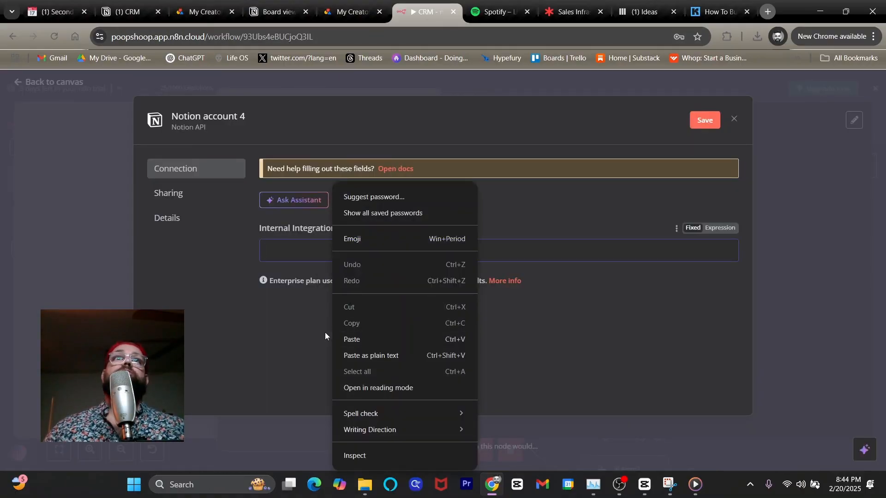
click(355, 339)
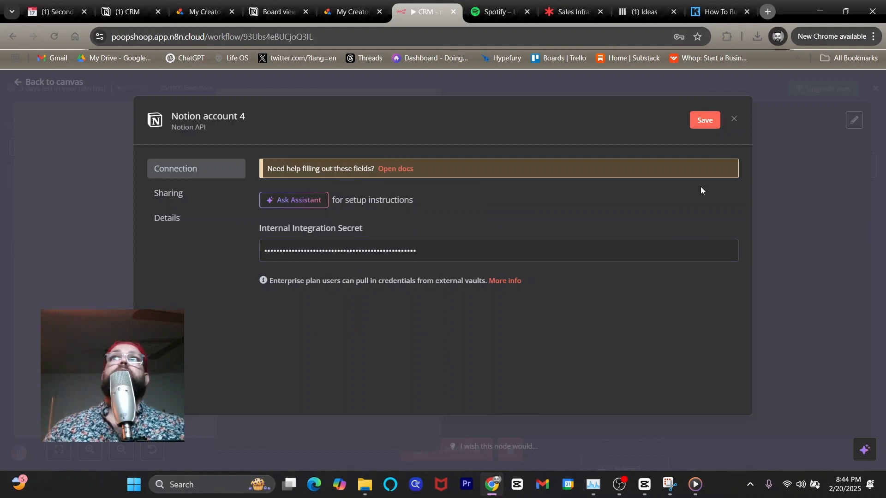
click(691, 125)
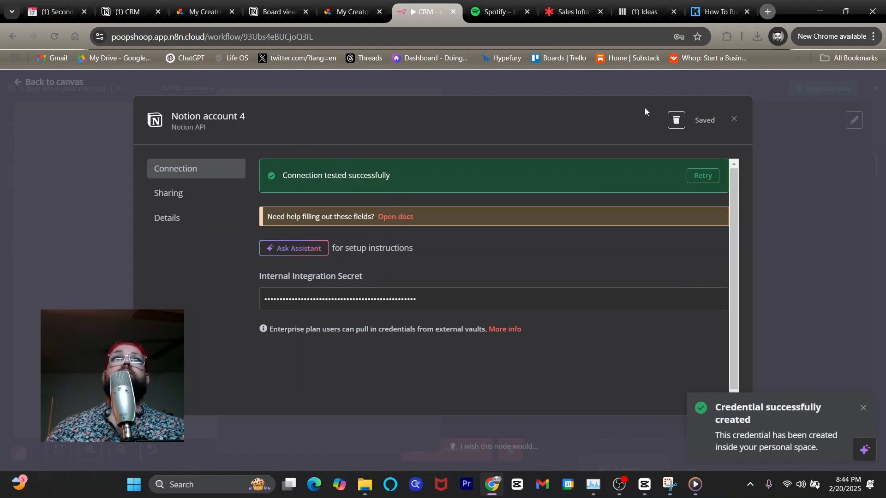
click(736, 122)
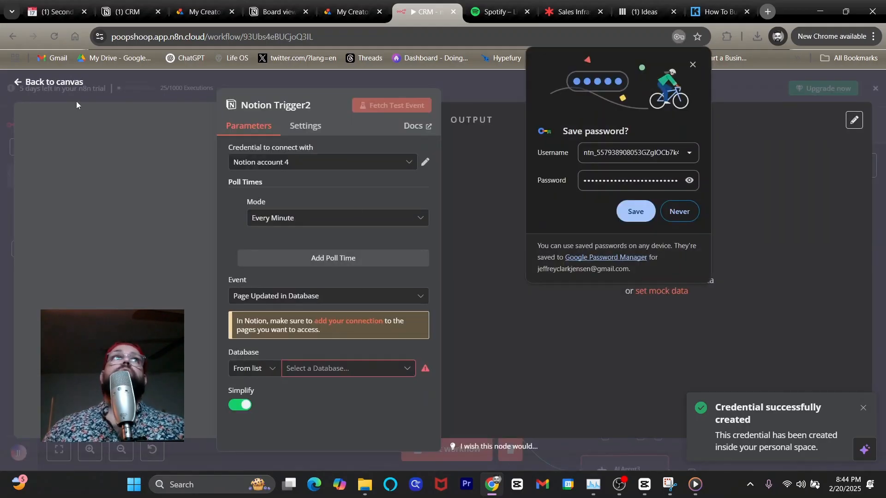
key(Escape)
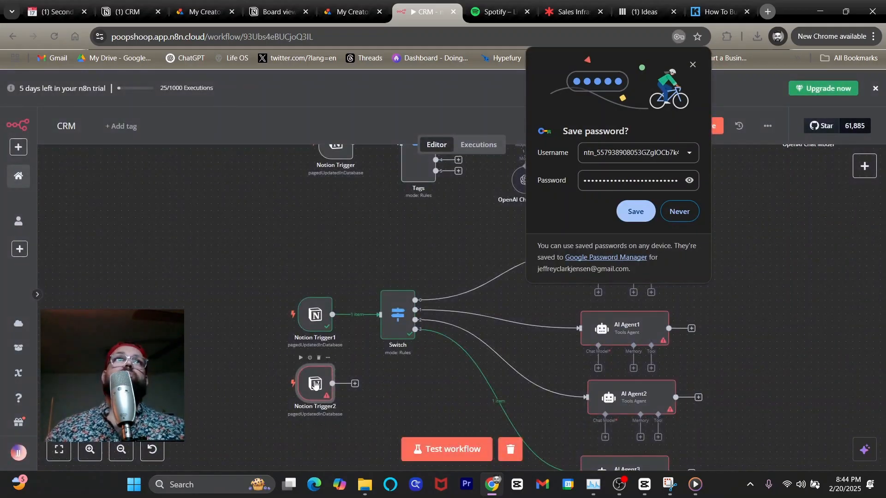
Reopen the unconnected second Notion trigger's parameters and check which databases it can select
double_click(315, 385)
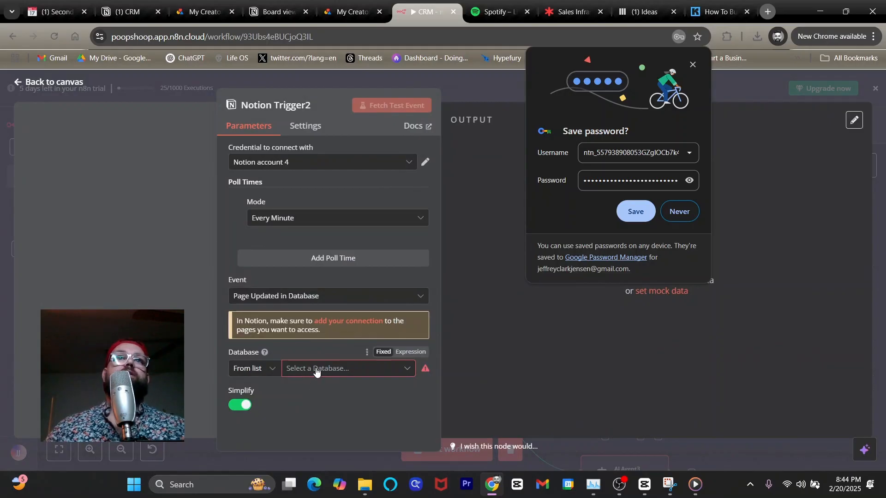
click(316, 372)
click(334, 411)
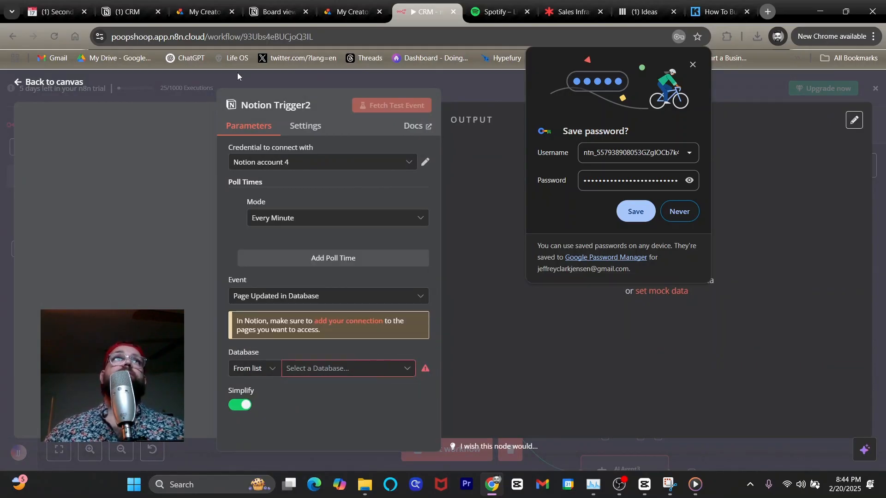
Switch to the CRM page in Notion, close the connection settings, and look through the page's available connections for Demo CRM
click(128, 11)
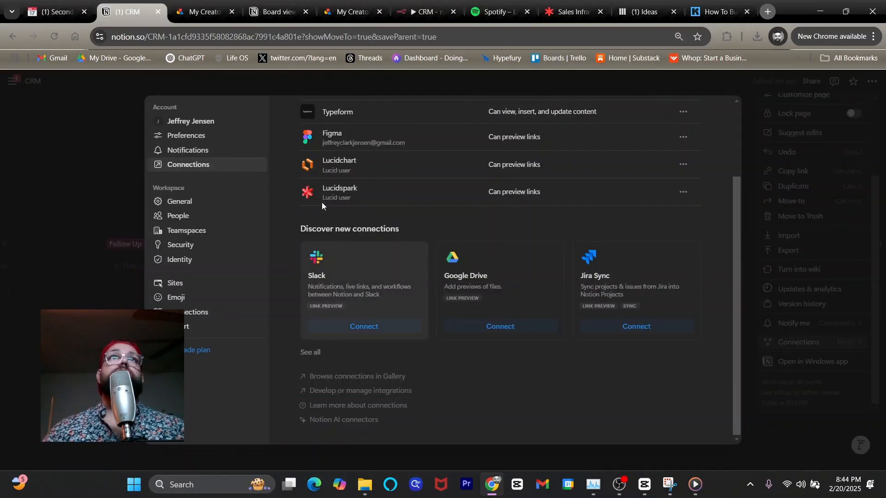
click(749, 325)
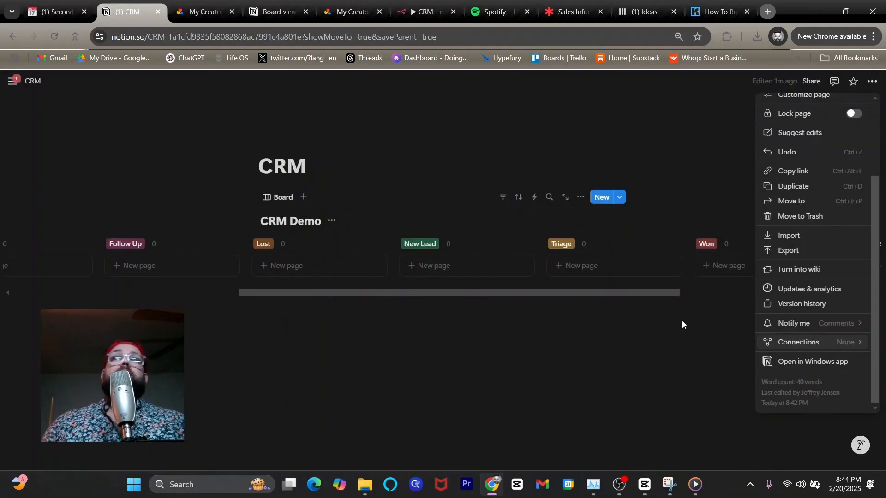
mouse_move(800, 346)
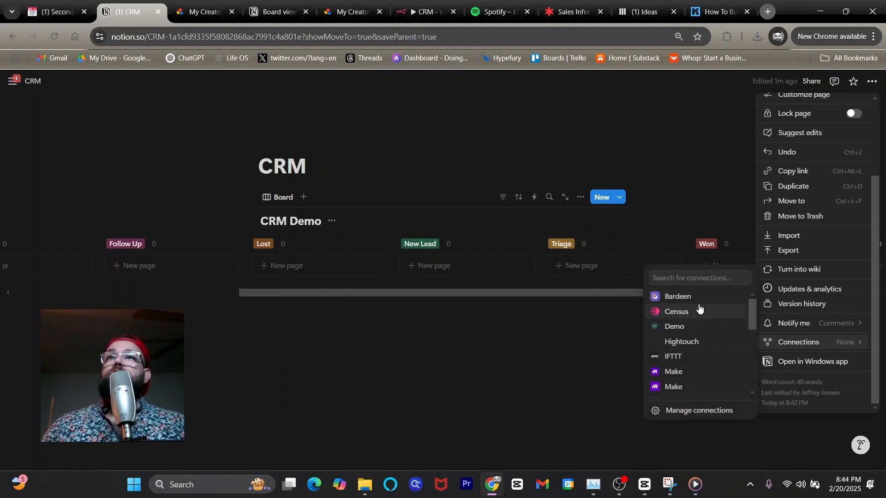
scroll(697, 304, down, 10)
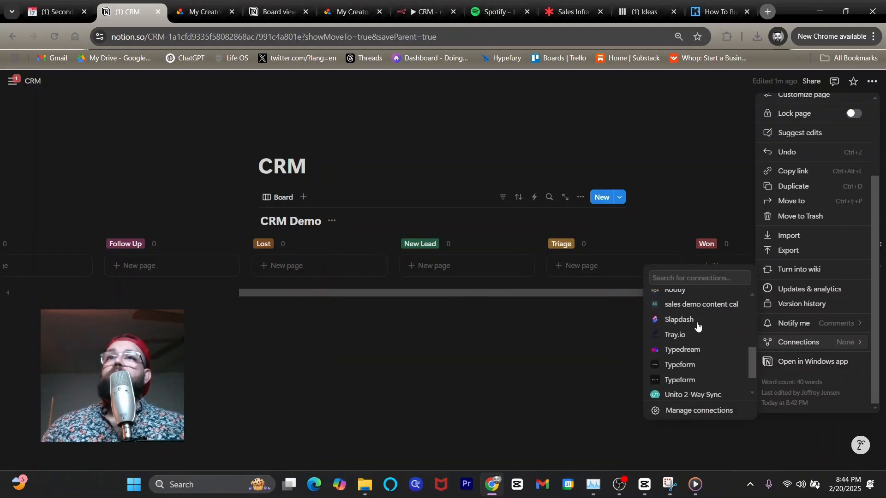
scroll(692, 341, up, 10)
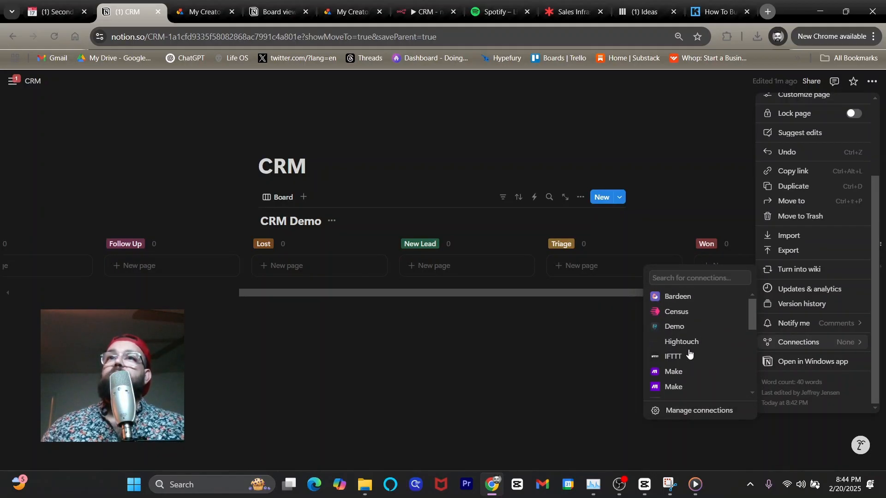
scroll(679, 317, down, 3)
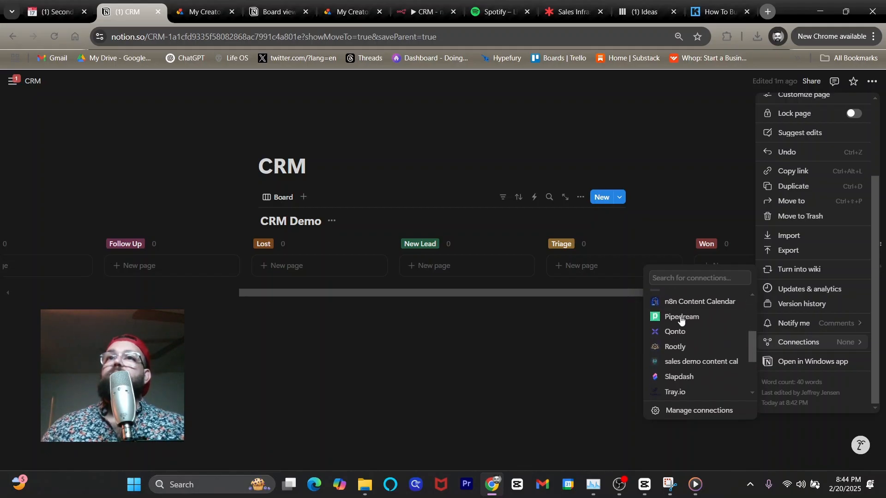
scroll(681, 320, down, 3)
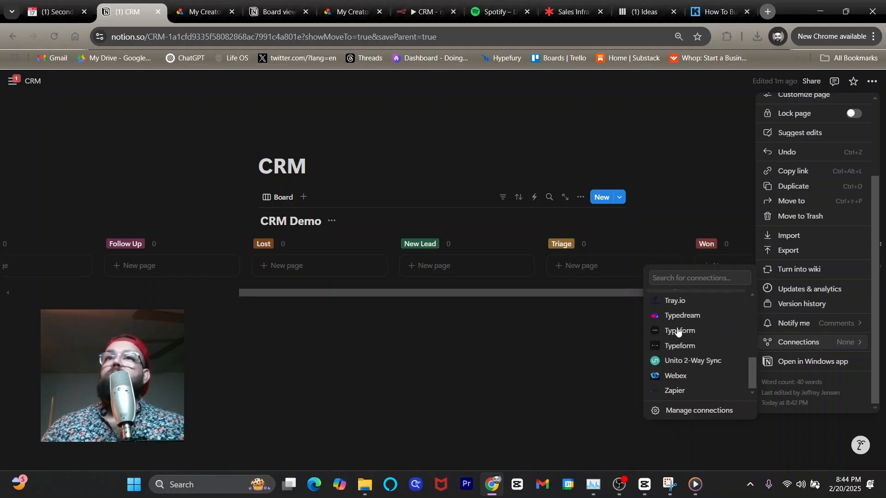
click(595, 377)
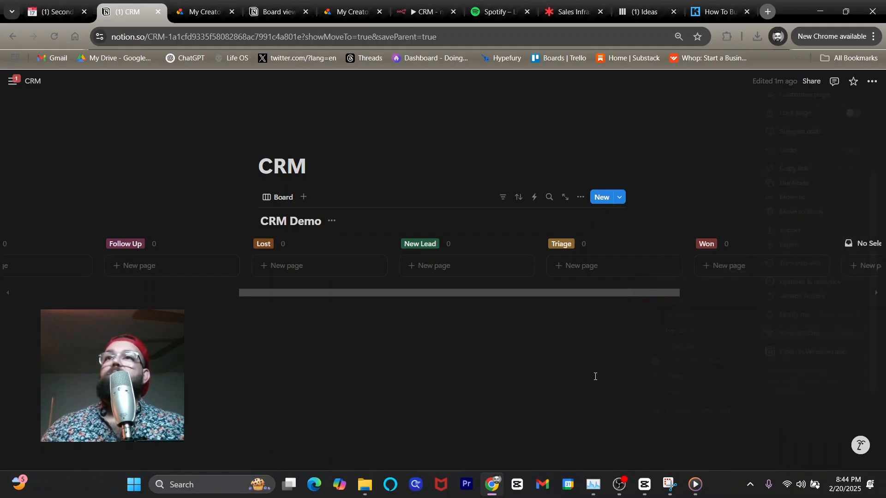
Reload the CRM page and grant the Demo CRM connection access to it and all its child pages
click(59, 32)
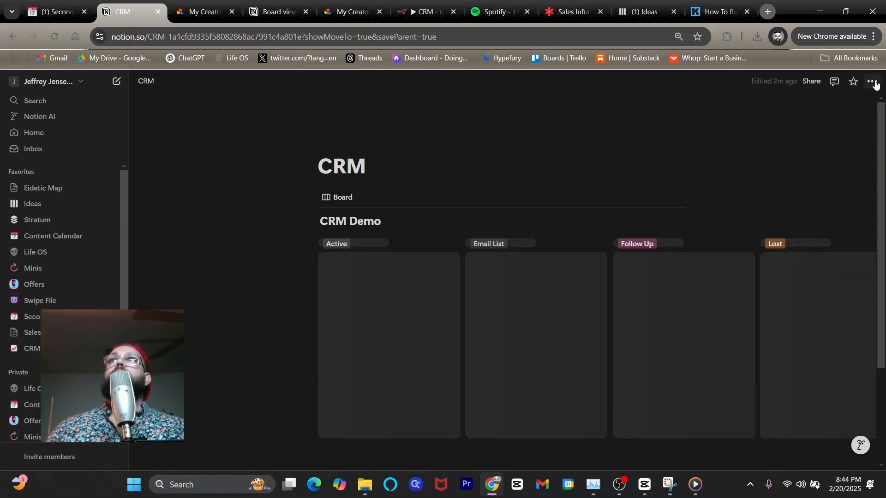
click(871, 82)
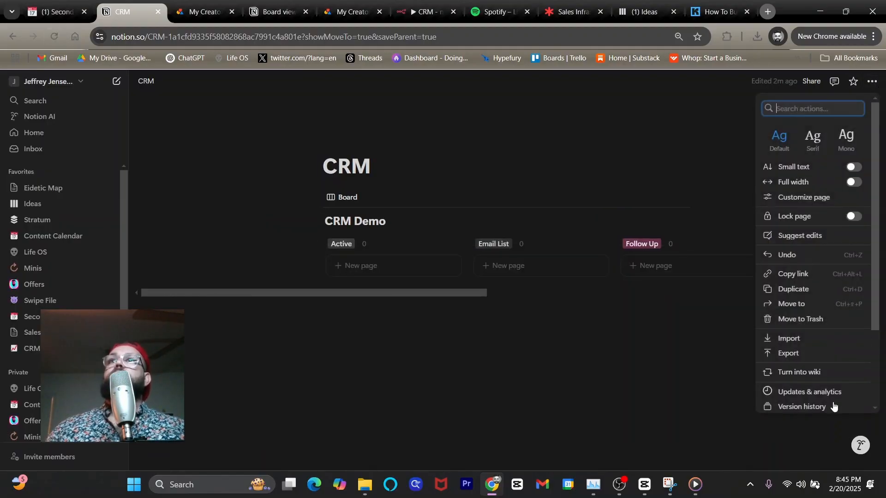
scroll(834, 406, down, 2)
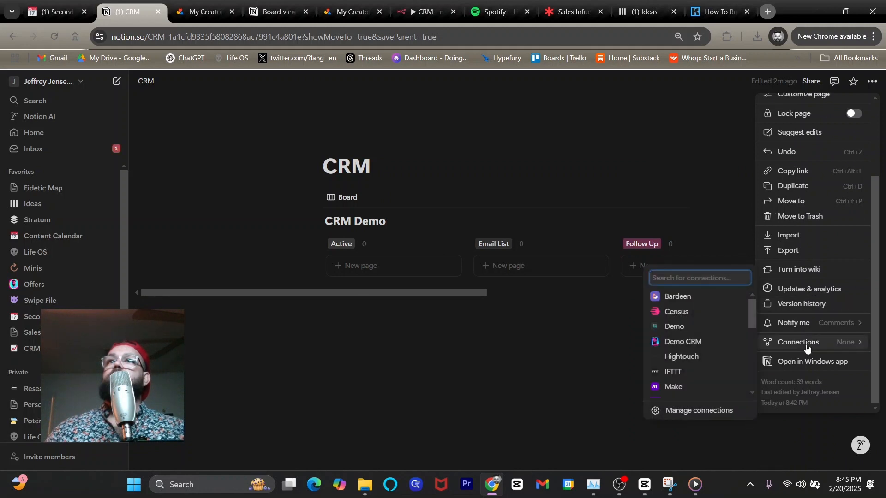
click(678, 344)
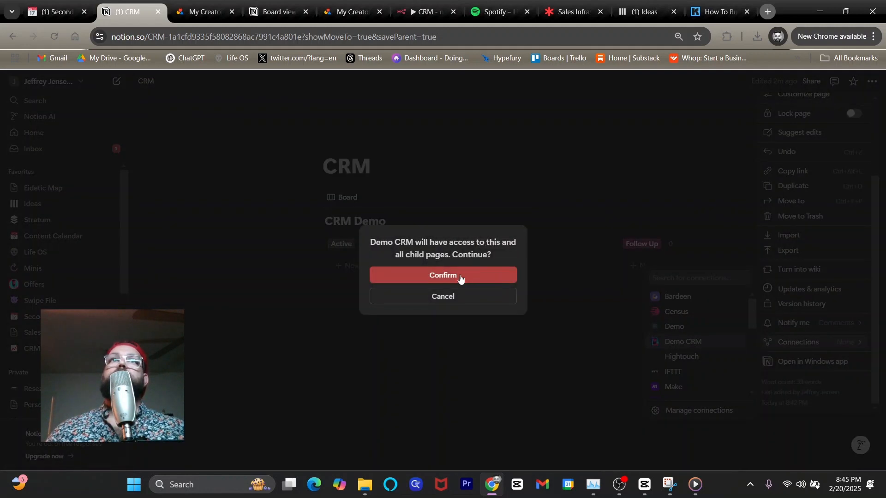
click(430, 276)
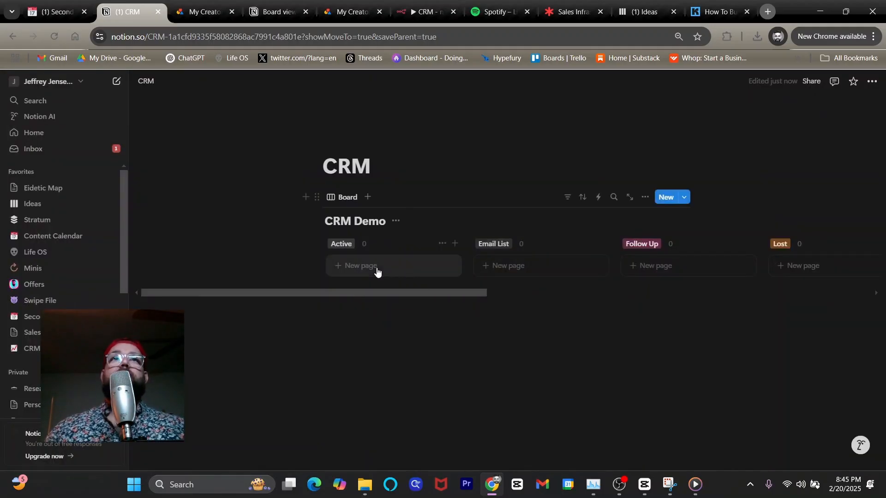
Add a sample contact card to the Active column of the CRM Demo board, entering the contact's first name
click(376, 271)
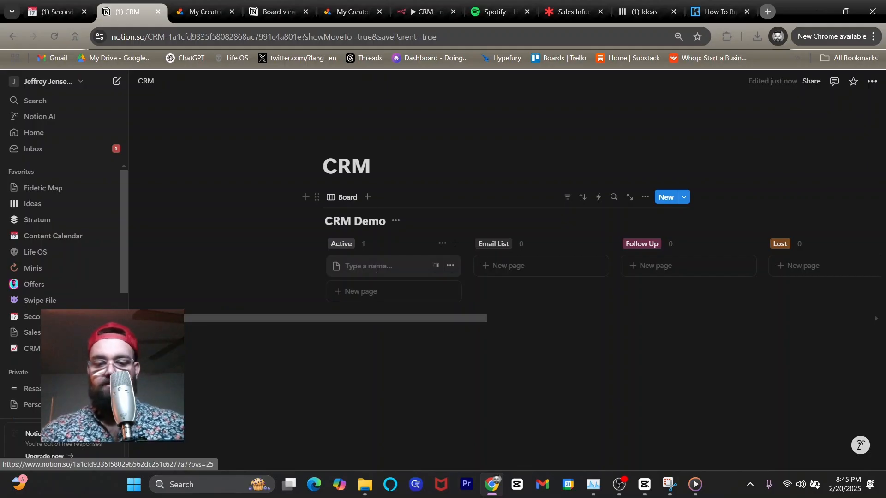
text(Herd)
key(Return)
Back in n8n, set the Notion trigger's database to CRM Demo, fetch a test event, and return to the canvas
click(411, 14)
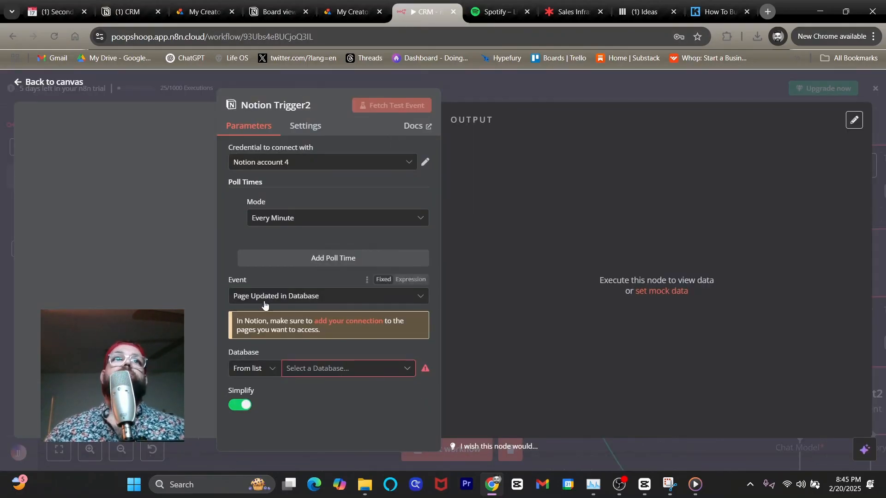
click(326, 368)
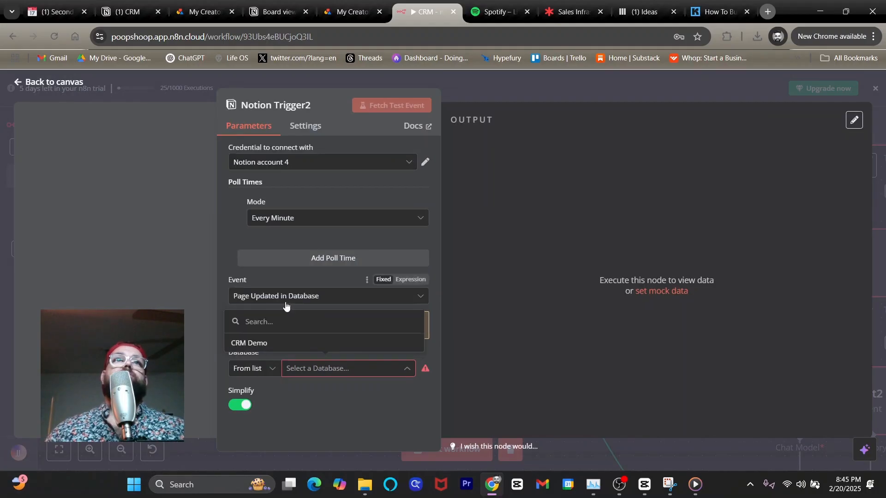
click(258, 342)
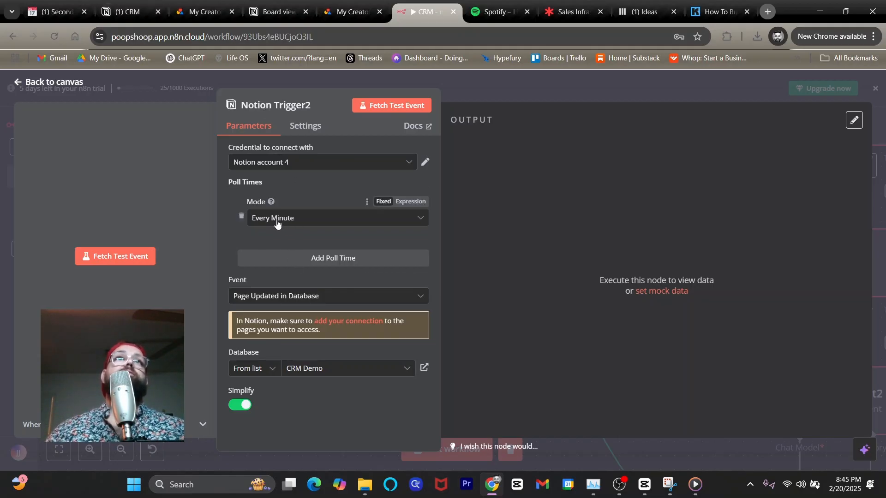
click(116, 257)
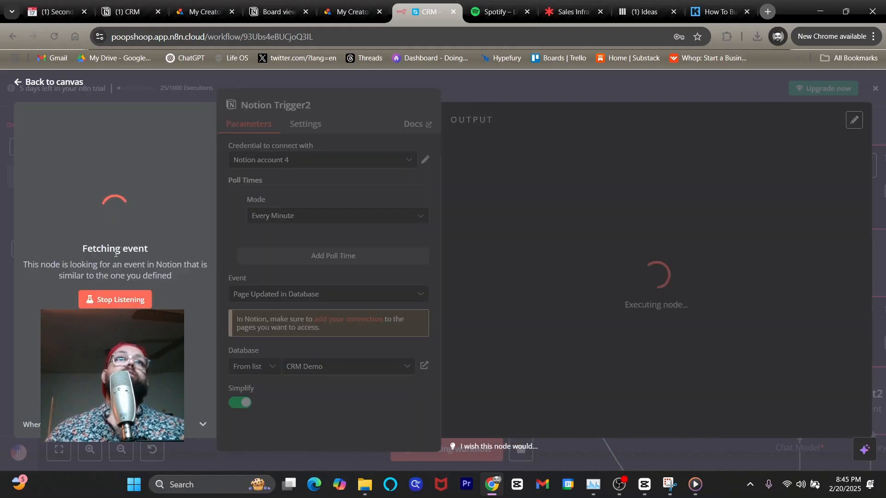
click(70, 84)
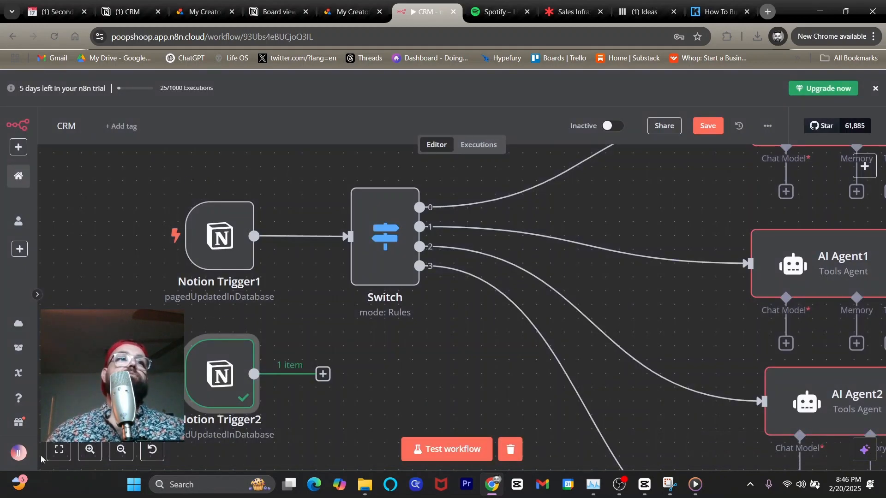
Add a Switch node connected to the output of Notion Trigger2
click(60, 451)
click(100, 448)
click(100, 448)
click(99, 447)
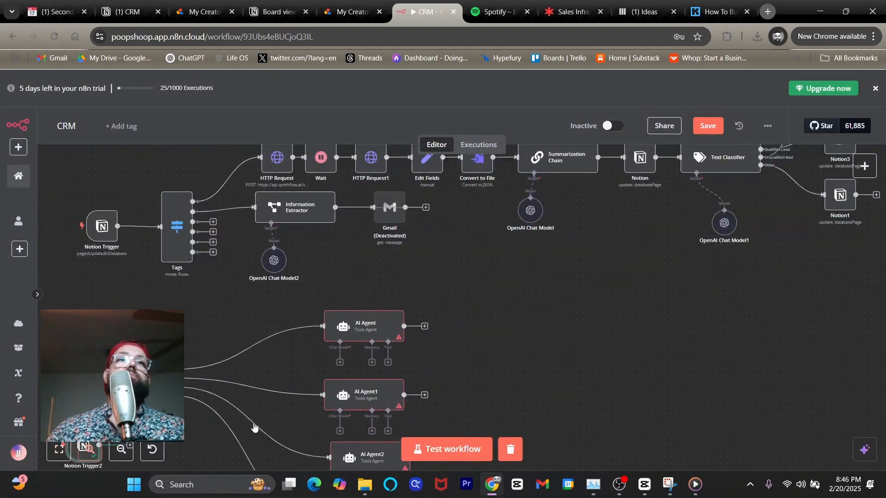
drag(255, 385, 446, 244)
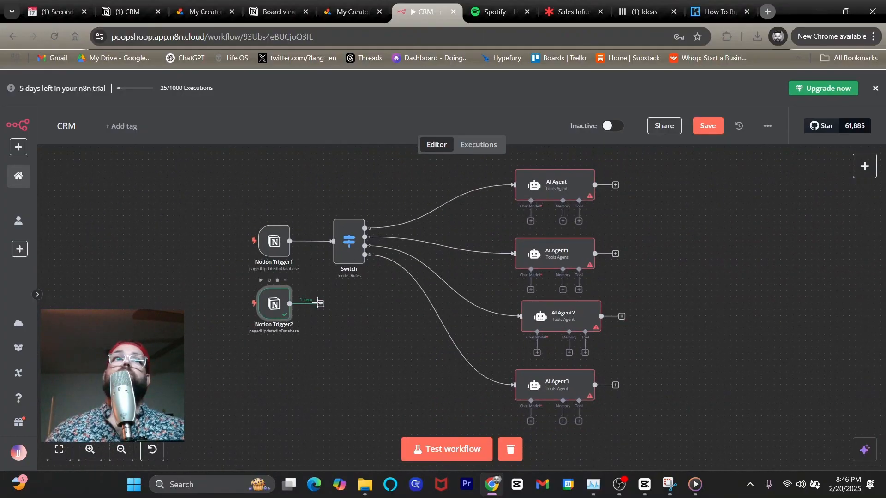
click(321, 304)
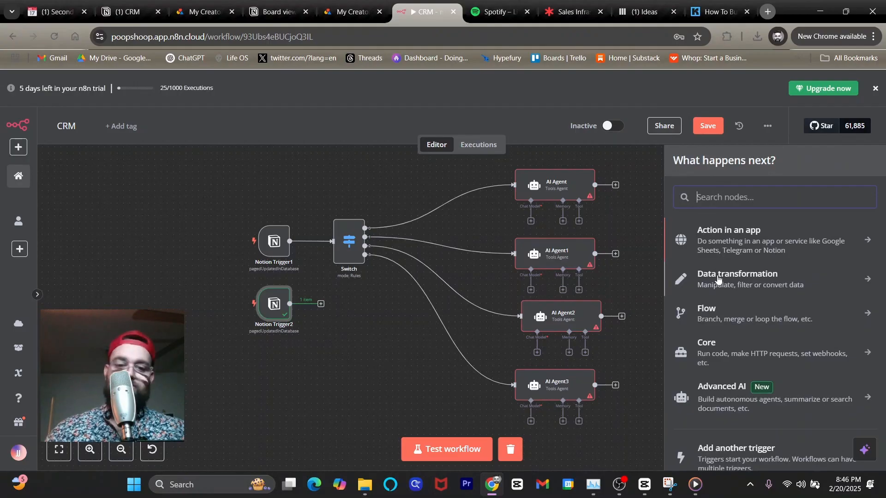
text(swi)
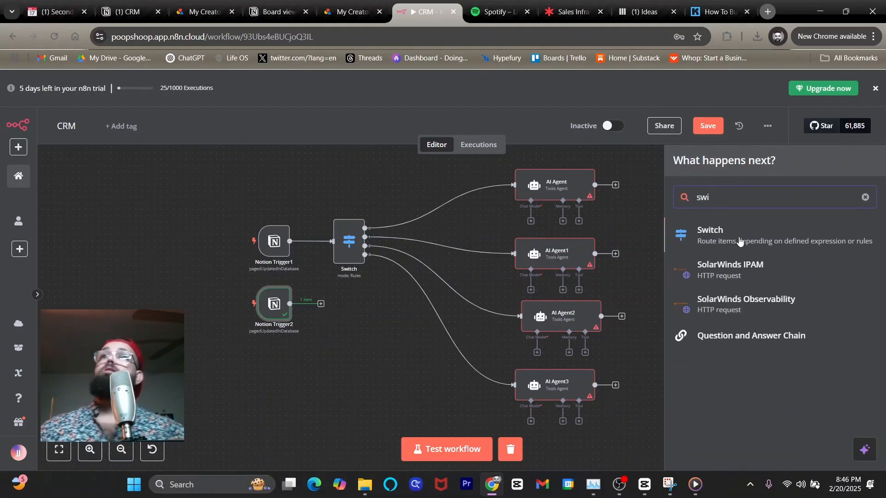
key(Return)
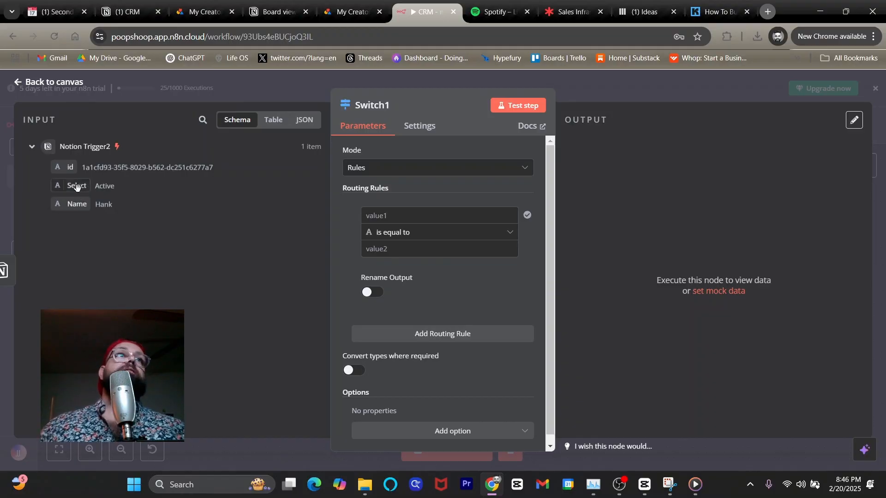
Set the new Switch's first routing rule to the trigger's Select field is equal to "Active", checking the tag names on the Notion board
click(138, 13)
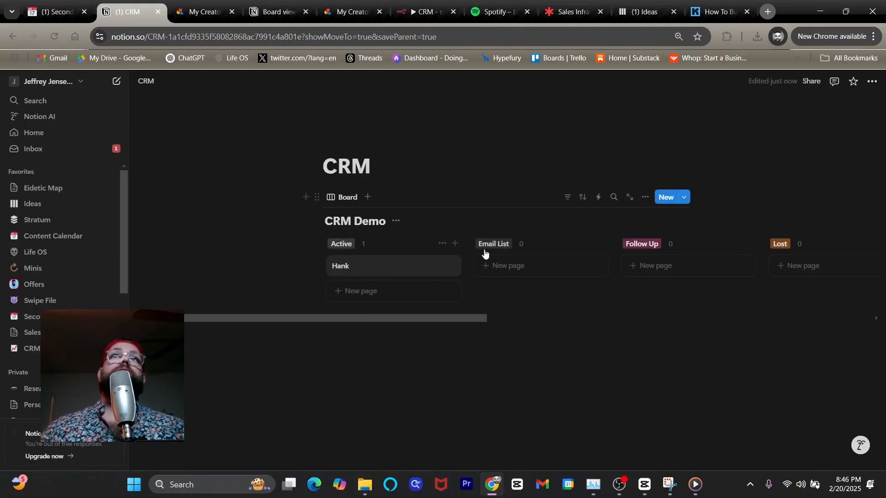
click(425, 12)
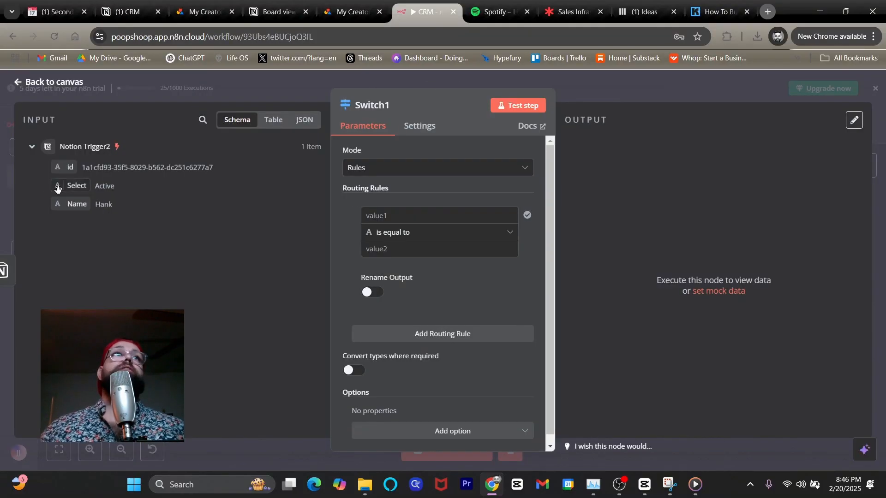
drag(70, 185, 399, 221)
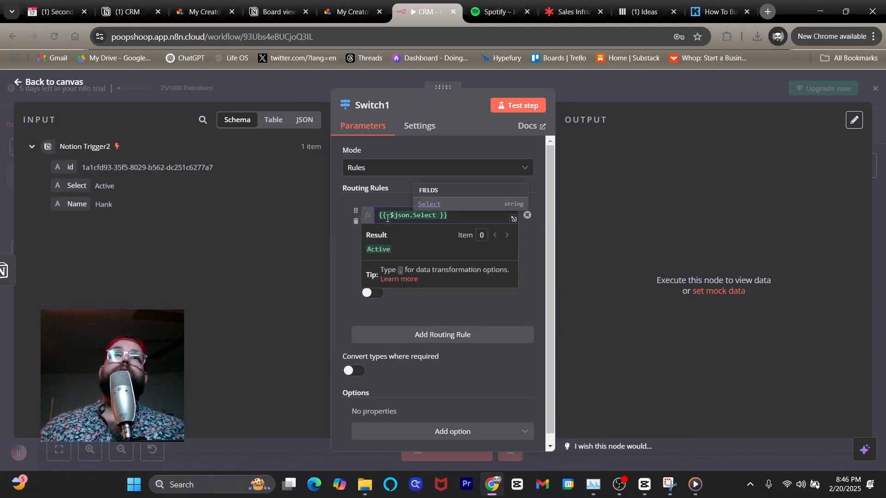
click(346, 219)
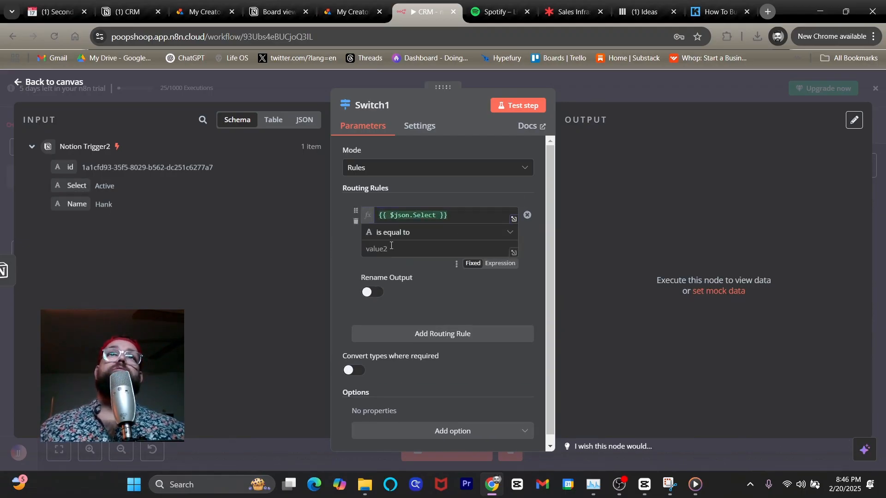
click(149, 14)
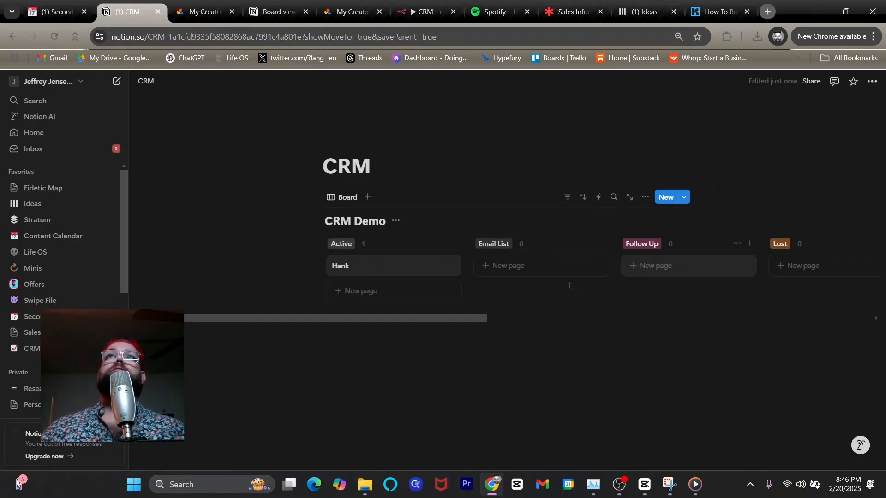
click(408, 12)
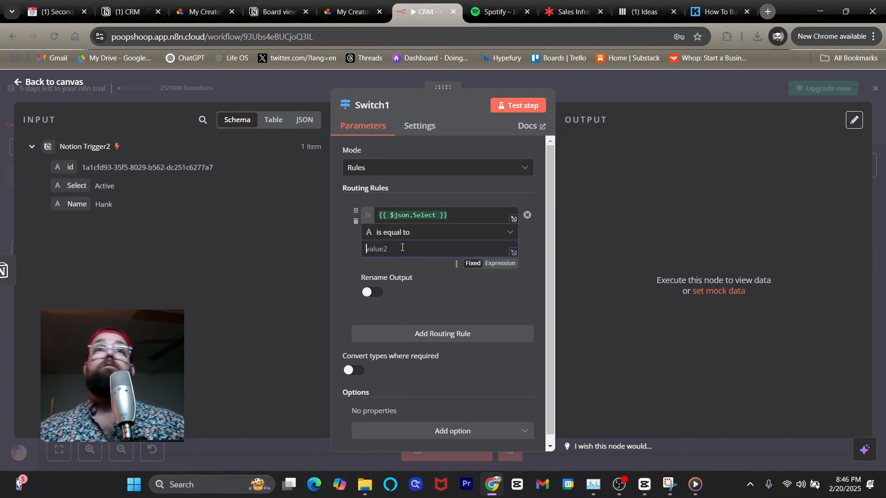
text(Active)
click(353, 250)
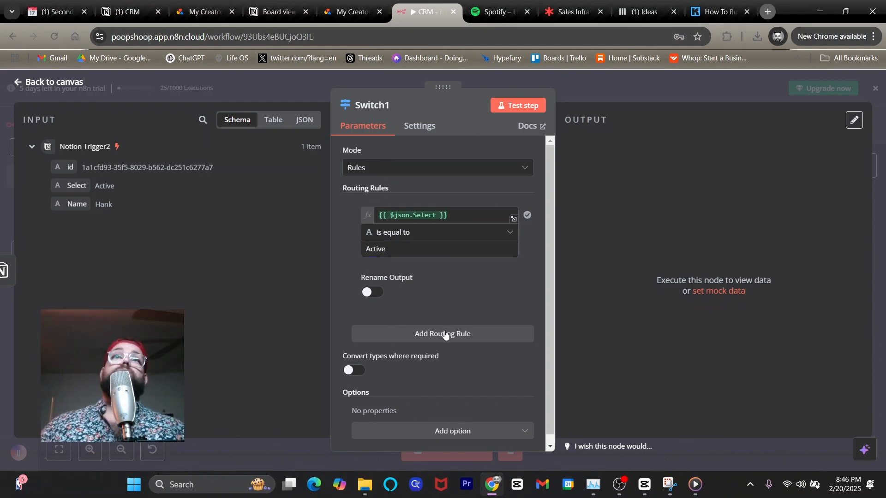
Add routing rules to Switch1 for the trigger's Select field is equal to "Email List" and is equal to "Follow Up"
click(445, 334)
click(387, 380)
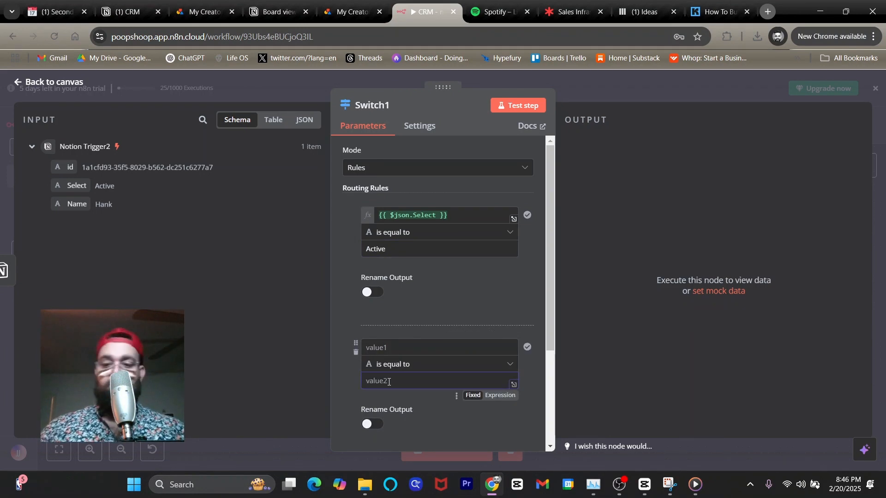
text(Email List)
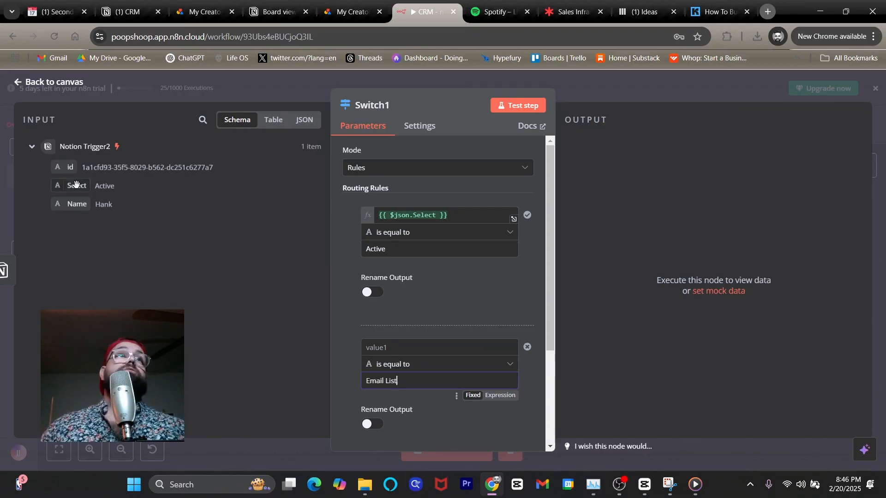
drag(76, 184, 408, 352)
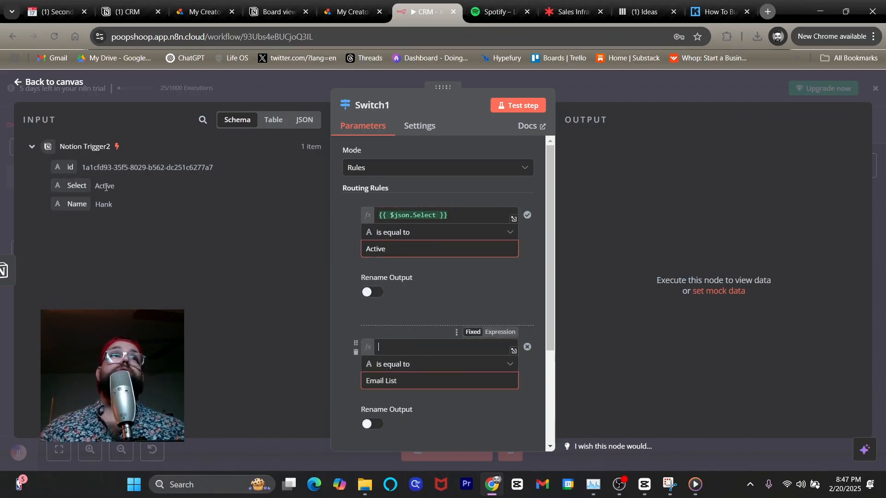
click(342, 316)
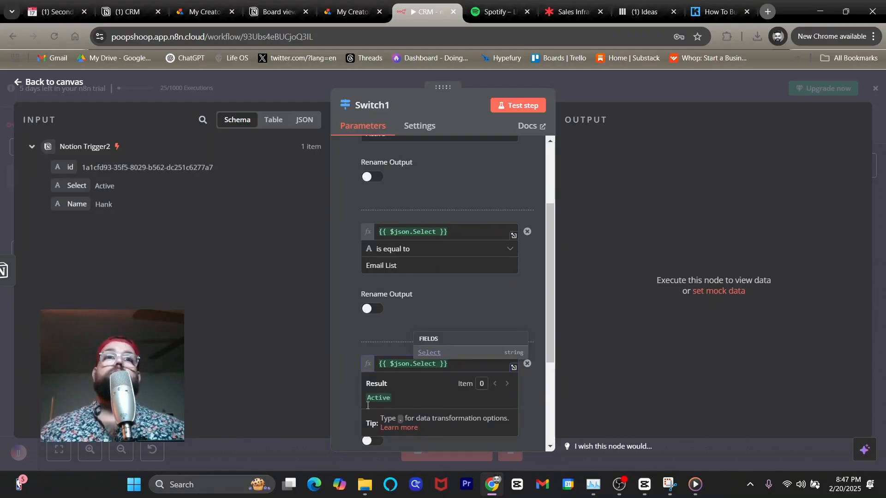
click(368, 405)
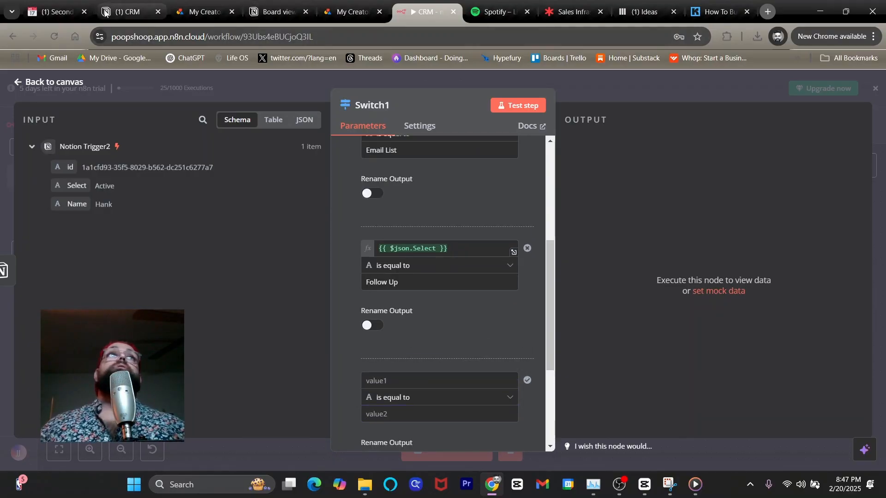
Check the remaining tag names on the Notion board, and complete a Switch1 rule for the Select field is equal to "Lost"
click(105, 13)
drag(438, 318, 648, 327)
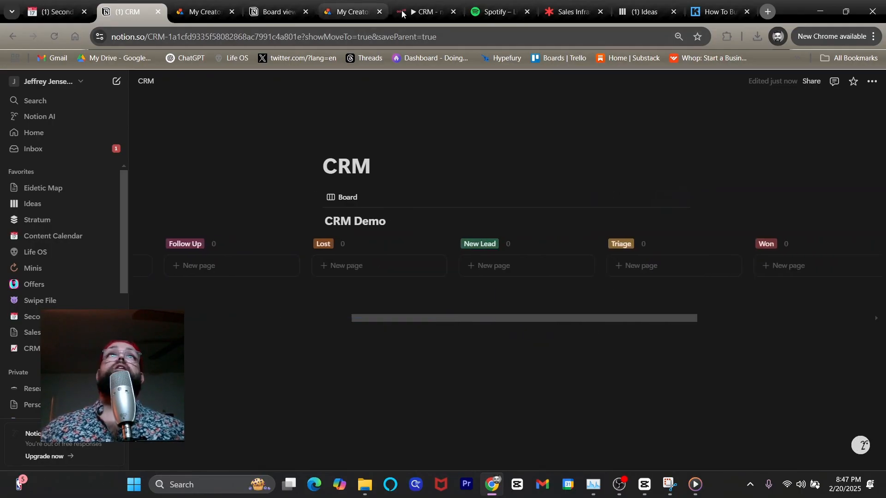
click(420, 11)
click(420, 413)
text(Lost)
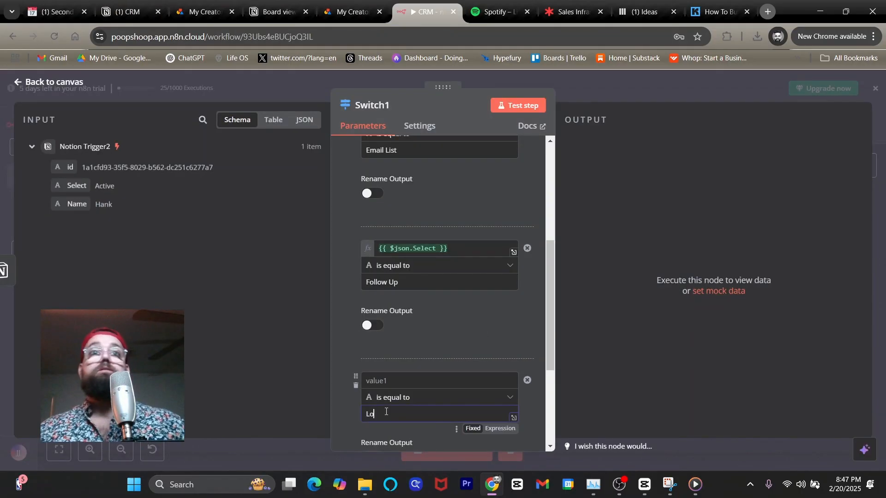
scroll(421, 396, down, 3)
click(420, 390)
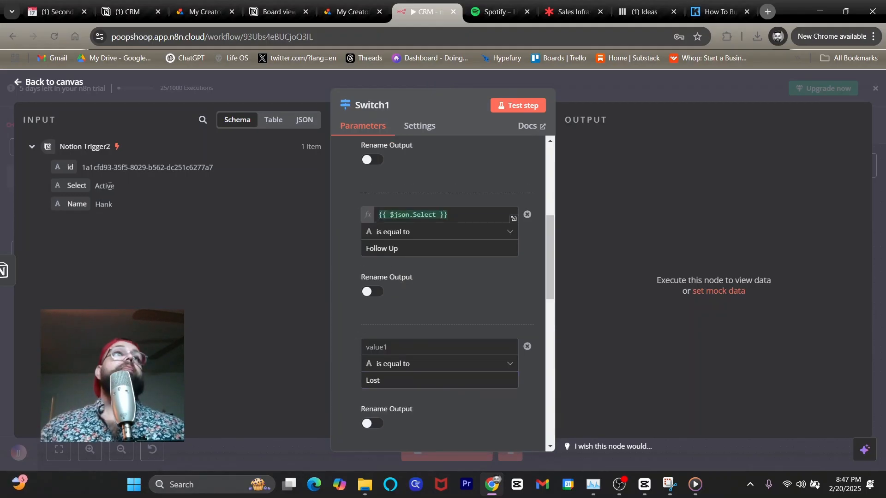
drag(76, 184, 369, 339)
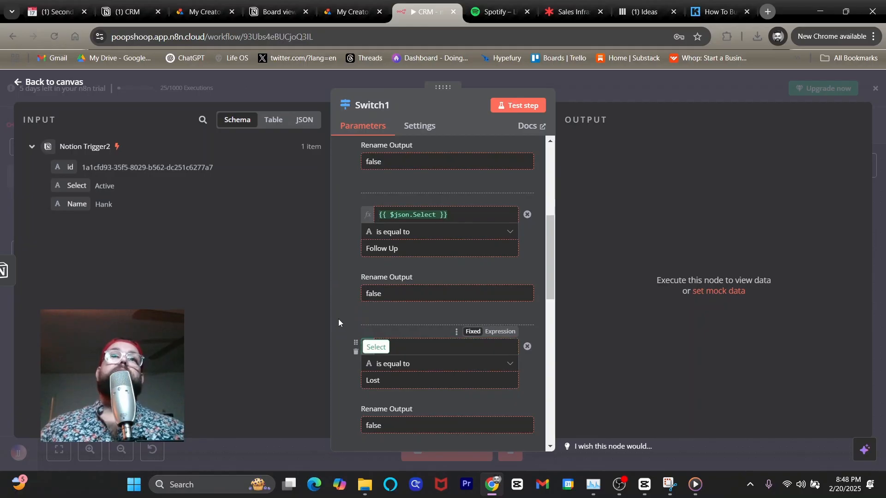
Add Switch1 rules for "New Lead" and "Triage", mapping the trigger's Select field as the first value of each
scroll(342, 317, down, 2)
click(342, 317)
scroll(401, 385, down, 2)
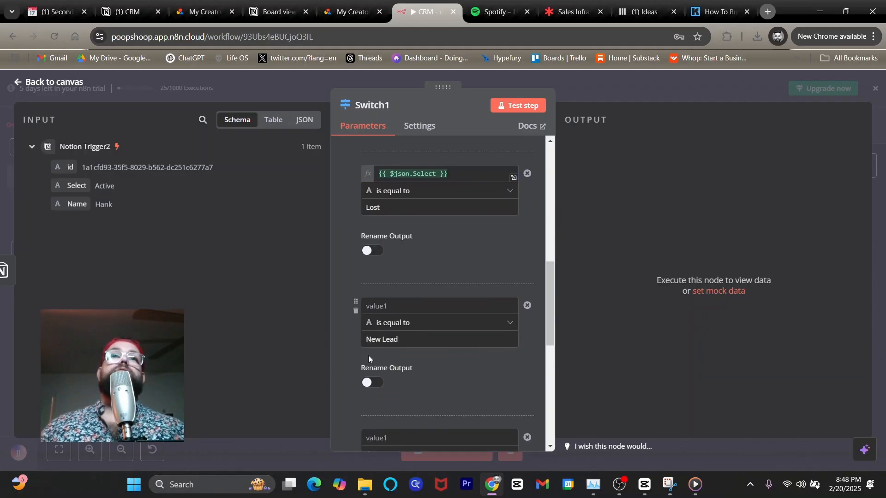
drag(84, 190, 376, 308)
drag(78, 187, 377, 336)
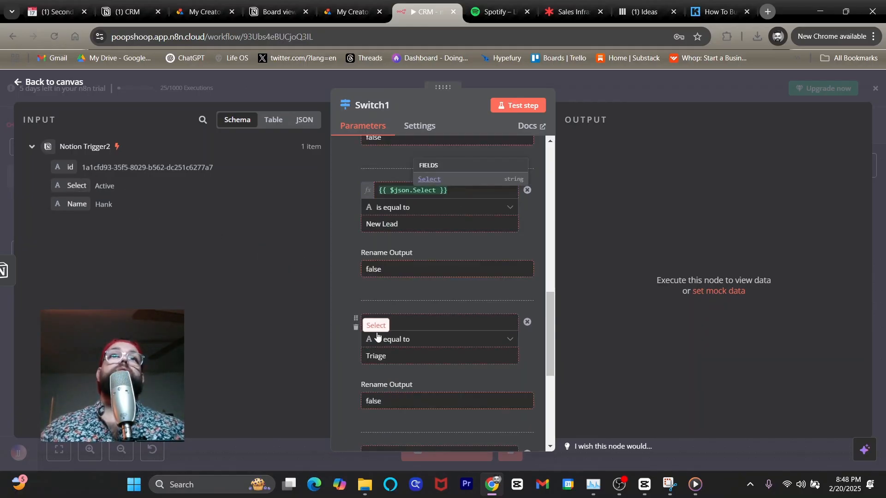
Test the Switch1 node with the contact tagged Active
scroll(344, 307, up, 6)
scroll(344, 303, up, 5)
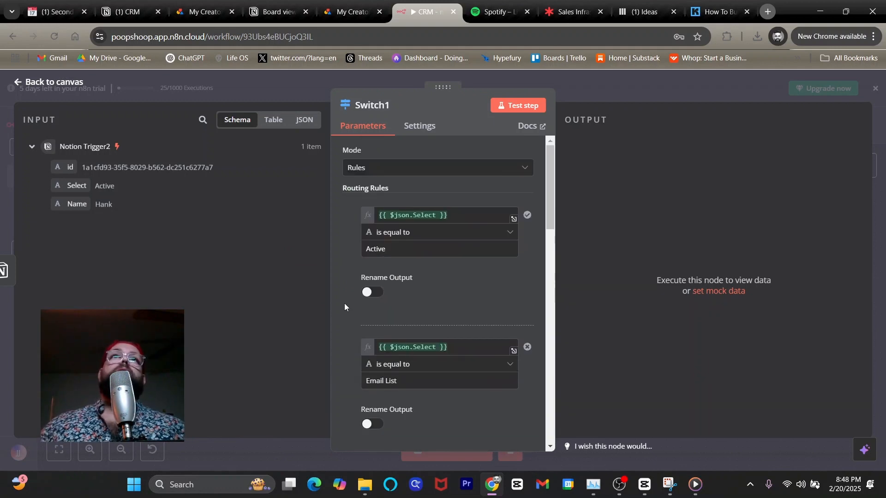
click(517, 106)
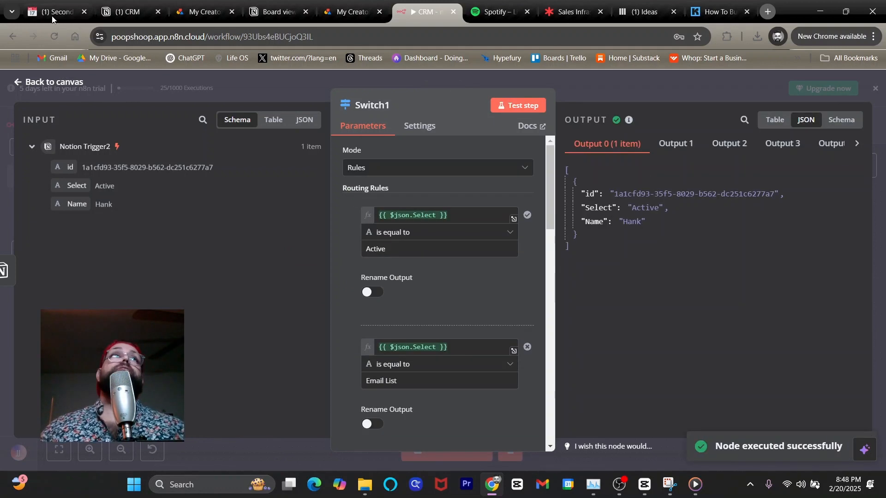
Move the sample contact's card from Active to Email List in Notion, and rerun Notion Trigger2 and Switch1 in n8n
click(127, 12)
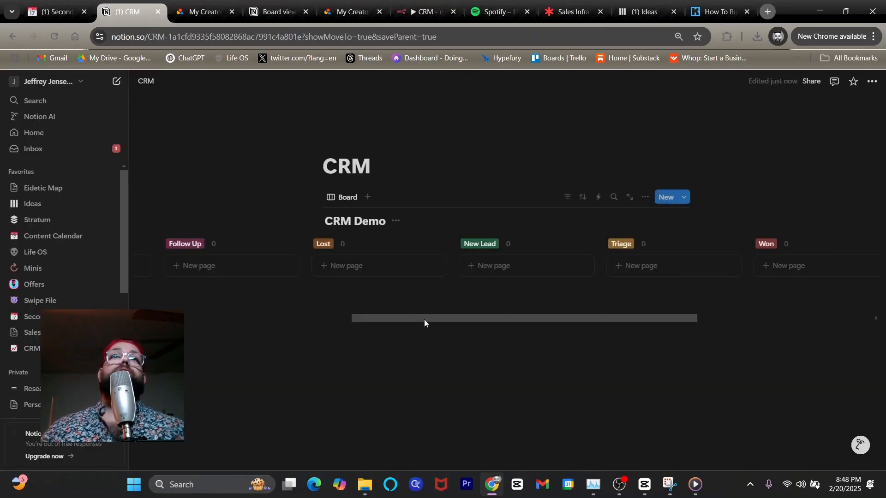
drag(425, 319, 217, 326)
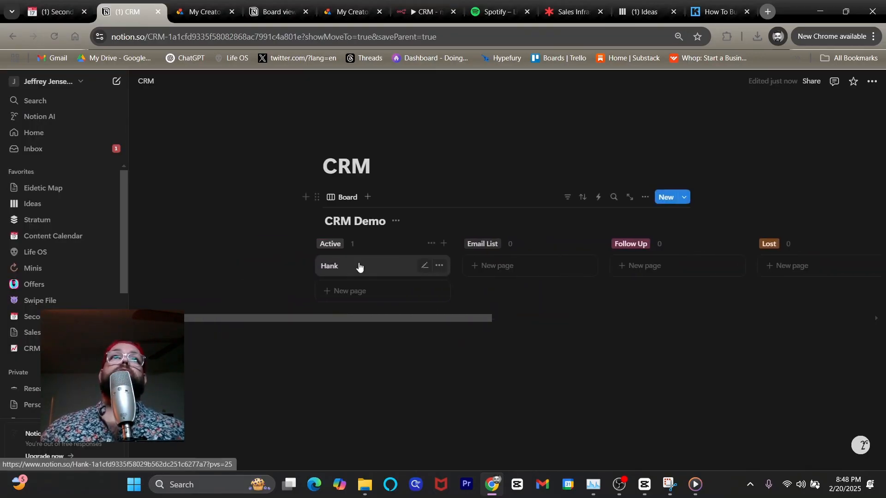
drag(358, 267, 492, 270)
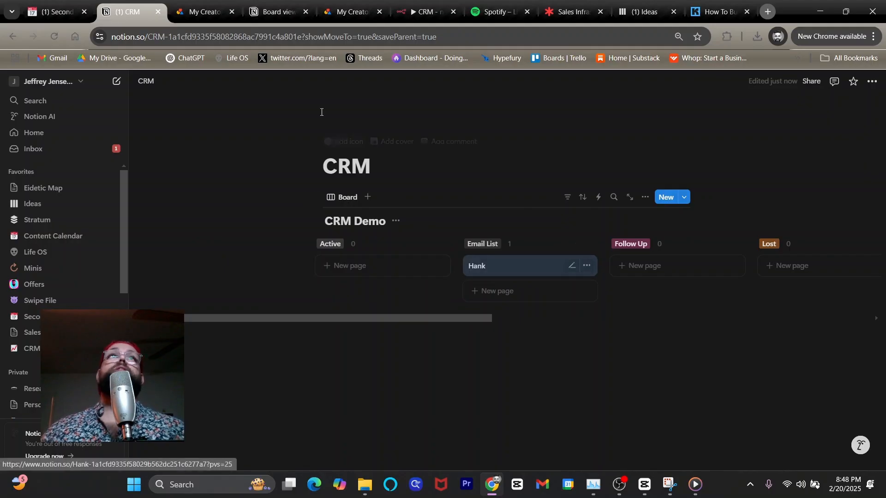
click(406, 13)
click(35, 82)
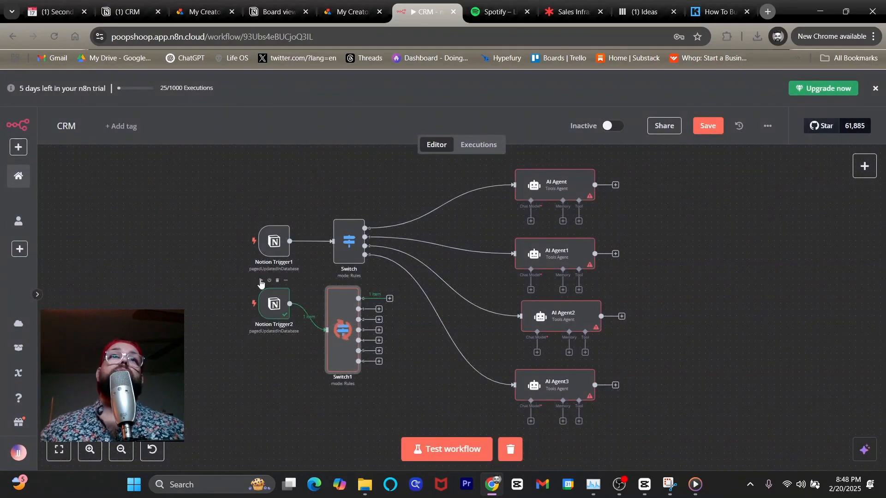
click(260, 281)
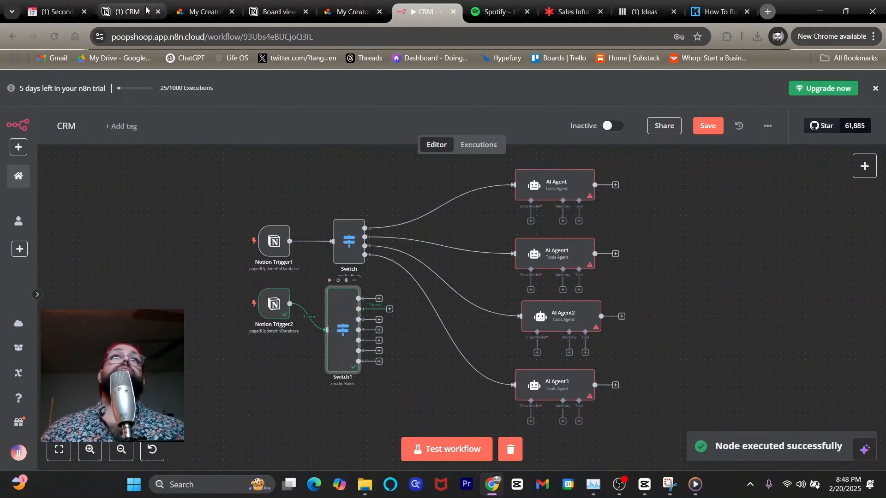
Move the sample contact's card to Follow Up on the Notion board, and test Notion Trigger2 and Switch1 again in n8n
click(124, 11)
drag(482, 266, 636, 267)
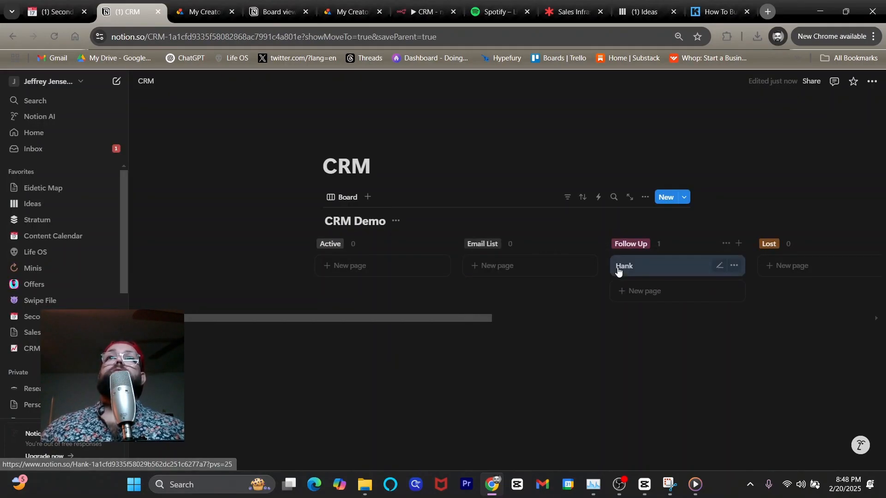
click(424, 12)
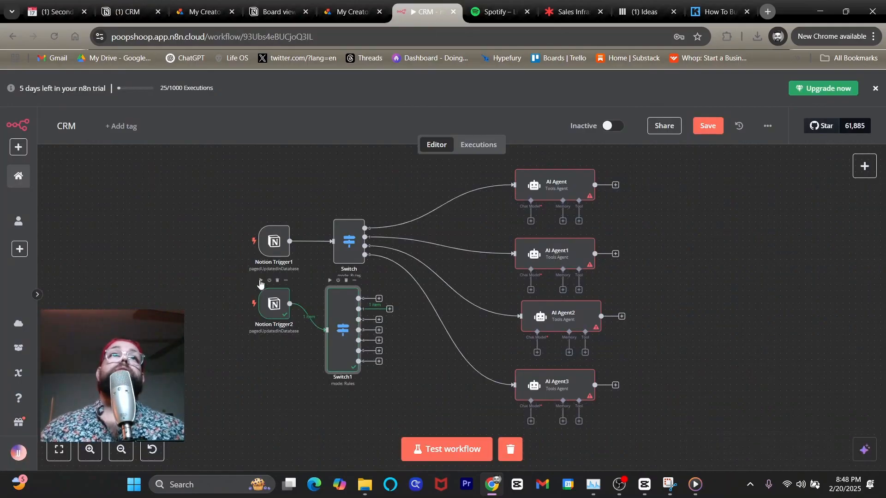
click(261, 280)
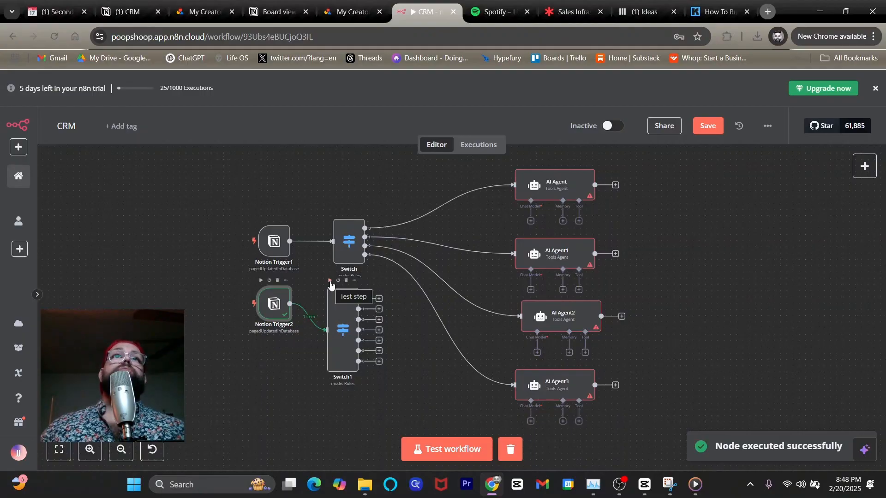
click(330, 281)
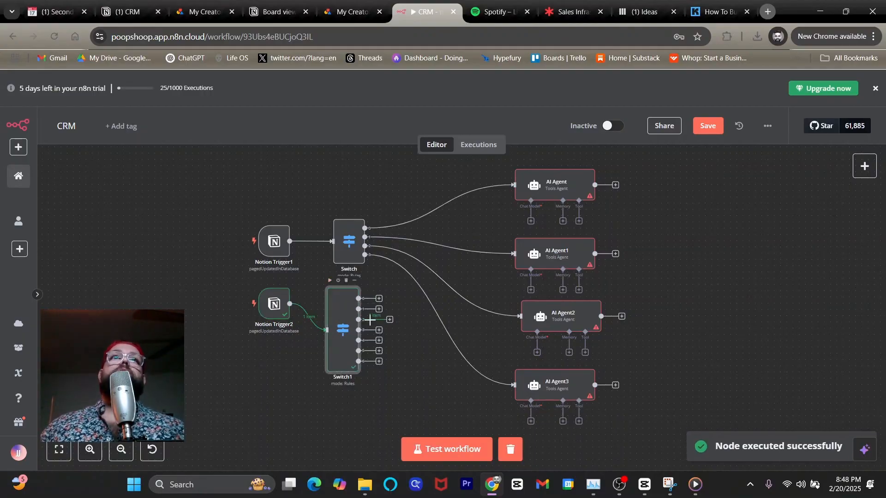
Move the sample contact's card to the Lost column in Notion, and run Notion Trigger2 and Switch1 with the new tag in n8n
click(122, 11)
drag(478, 318, 646, 324)
drag(313, 266, 519, 274)
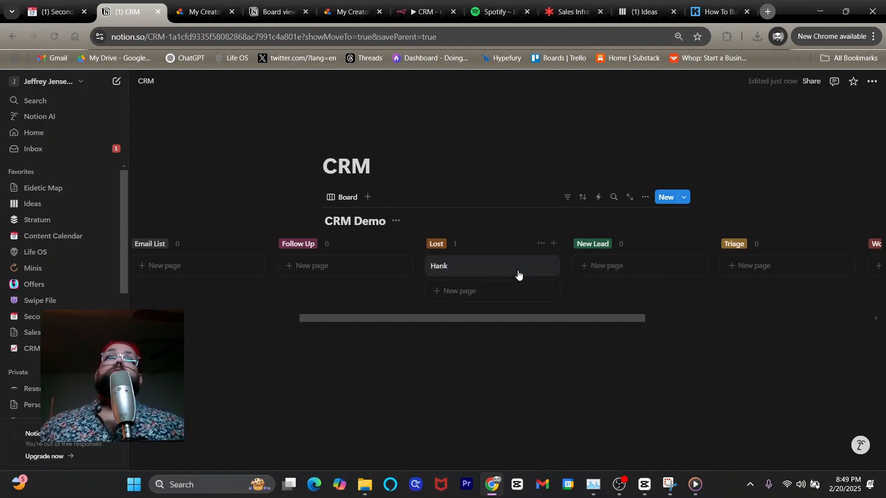
click(425, 12)
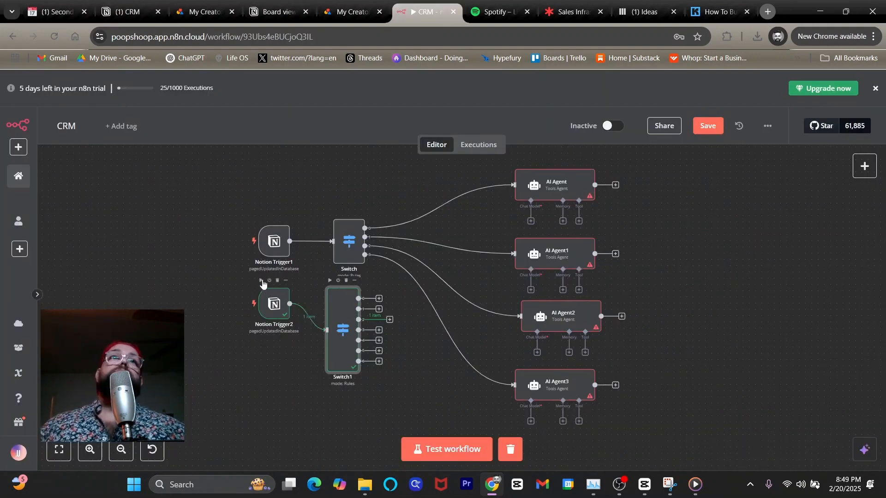
click(261, 281)
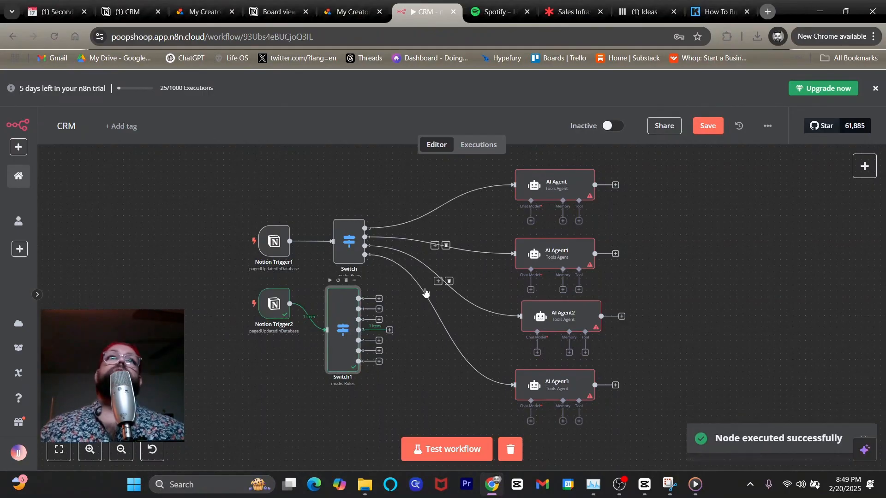
Reposition Notion Trigger2 and Switch1 lower on the canvas, aligned with each other and clear of the first trigger and Switch
drag(274, 306, 236, 348)
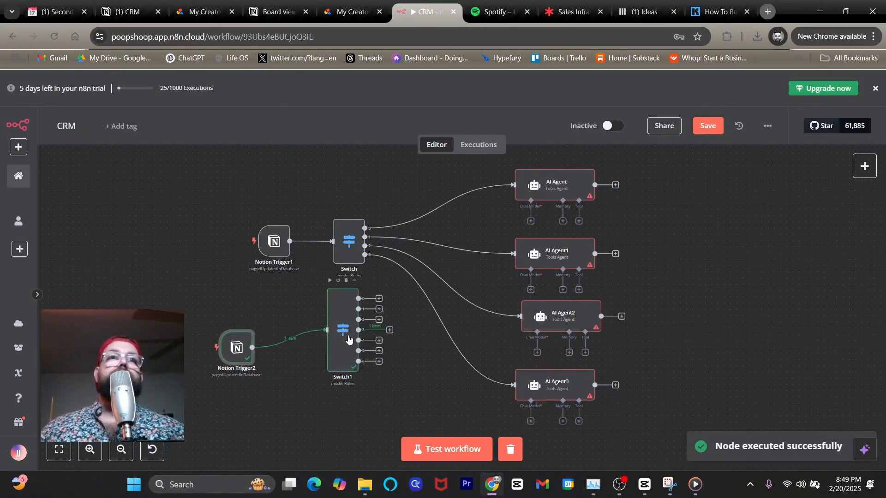
drag(348, 329, 348, 348)
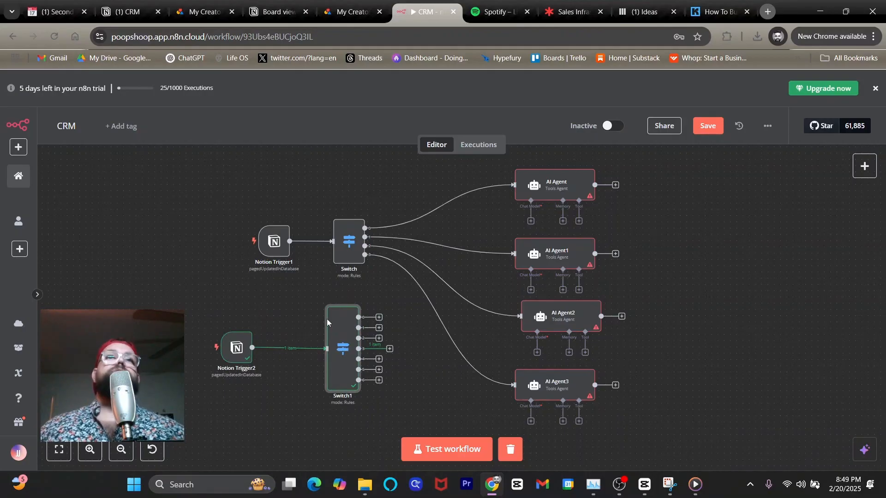
Review the CRM Demo board's tag columns in Notion from Active through No Select, comparing them with Switch1's outputs in n8n
key(ctrl+2)
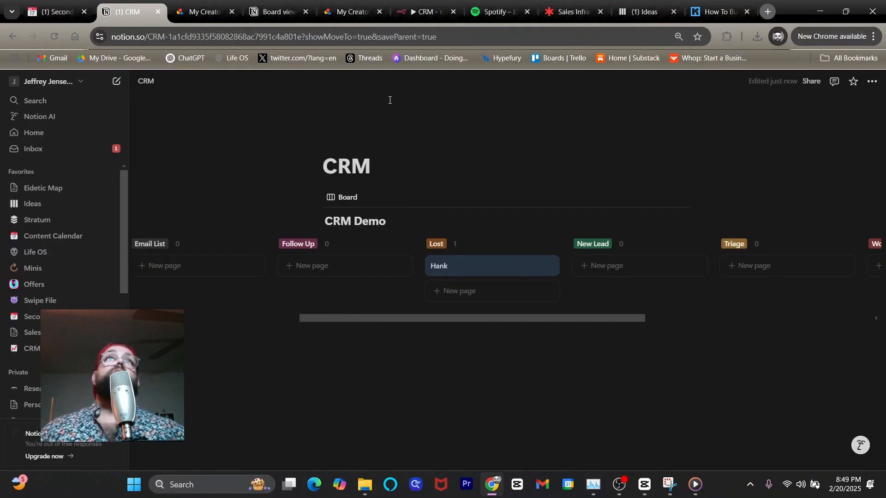
click(429, 11)
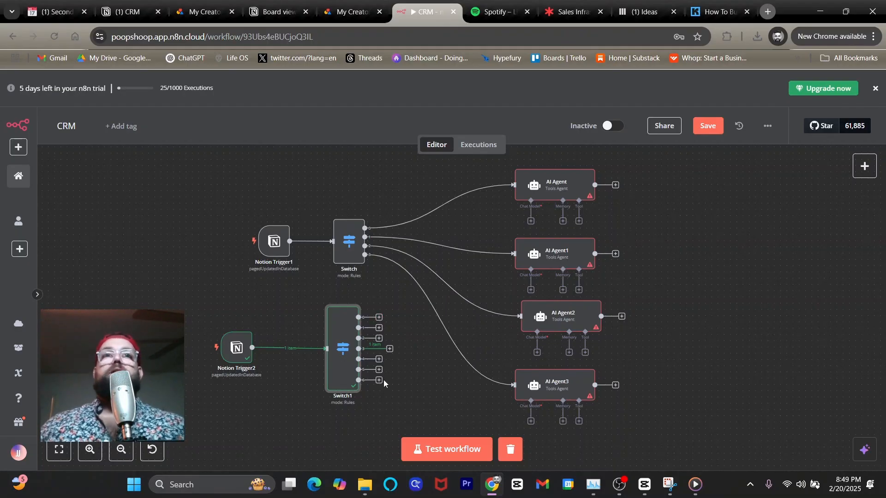
key(ctrl+2)
drag(422, 317, 279, 319)
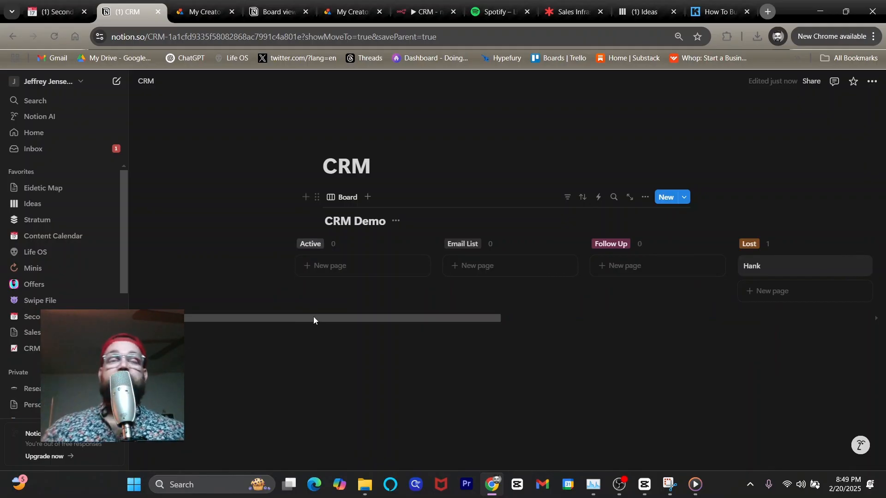
drag(313, 316, 422, 319)
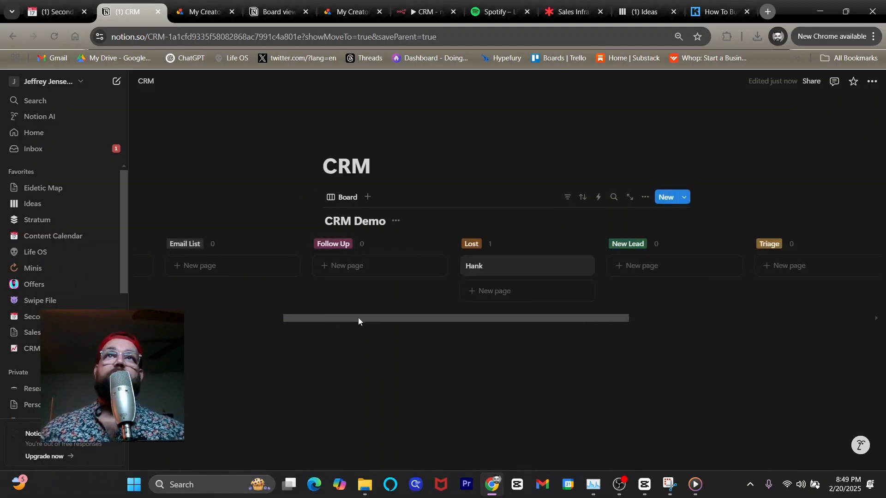
drag(359, 318, 410, 318)
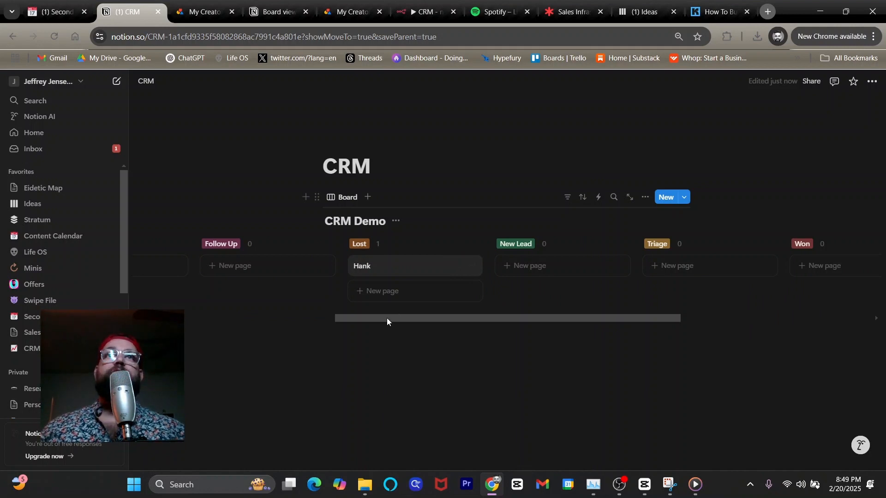
drag(383, 317, 421, 320)
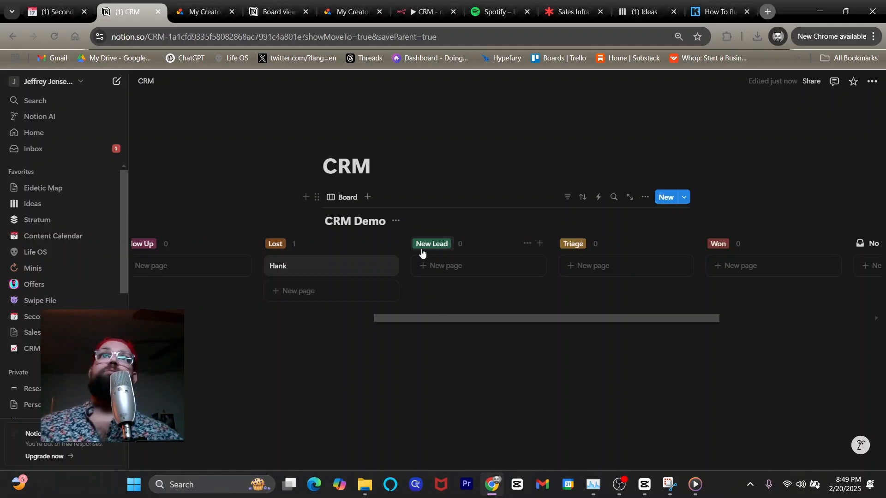
drag(530, 318, 554, 318)
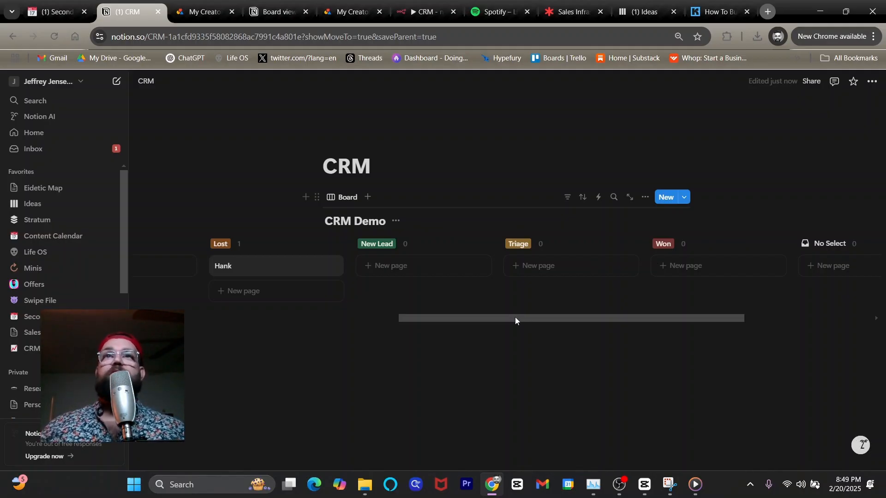
drag(515, 319, 580, 318)
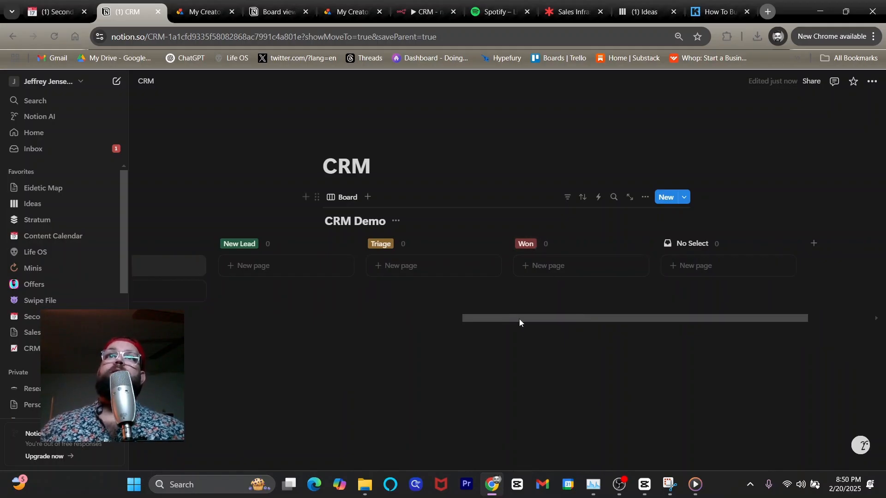
Switch from the Notion board to n8n and test the workflow through Notion Trigger2 and Switch1 again
drag(519, 319, 564, 335)
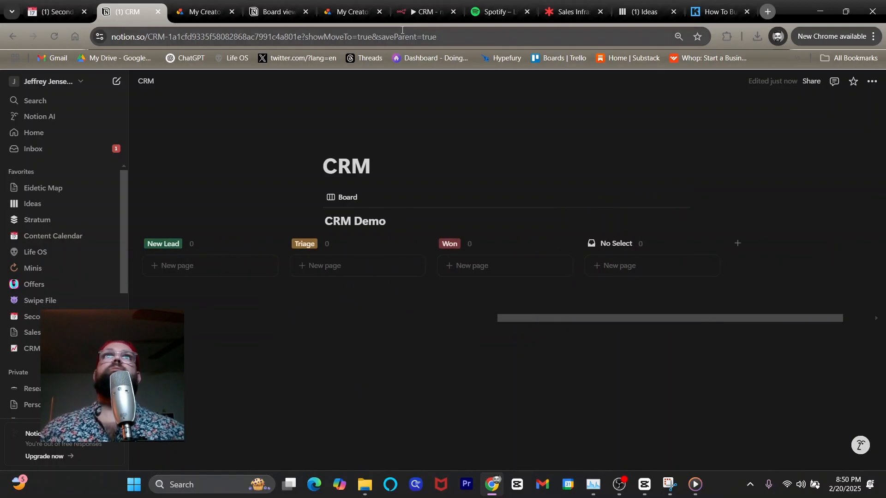
click(424, 6)
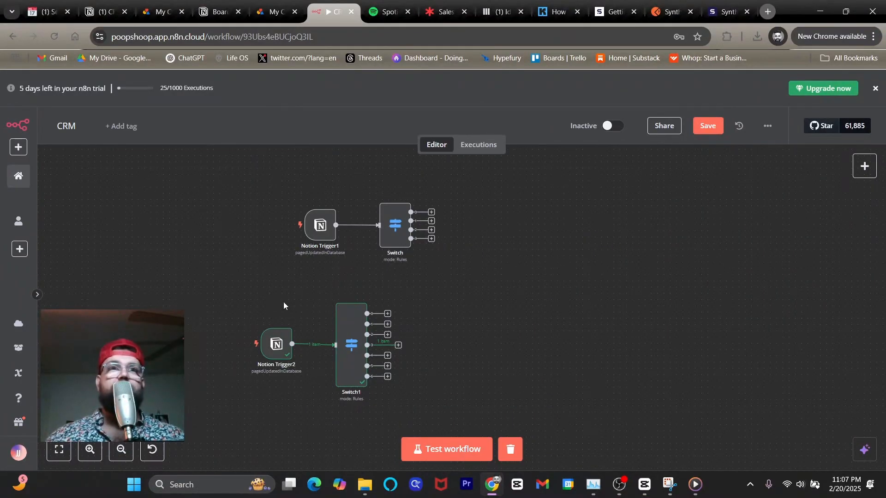
drag(284, 301, 390, 270)
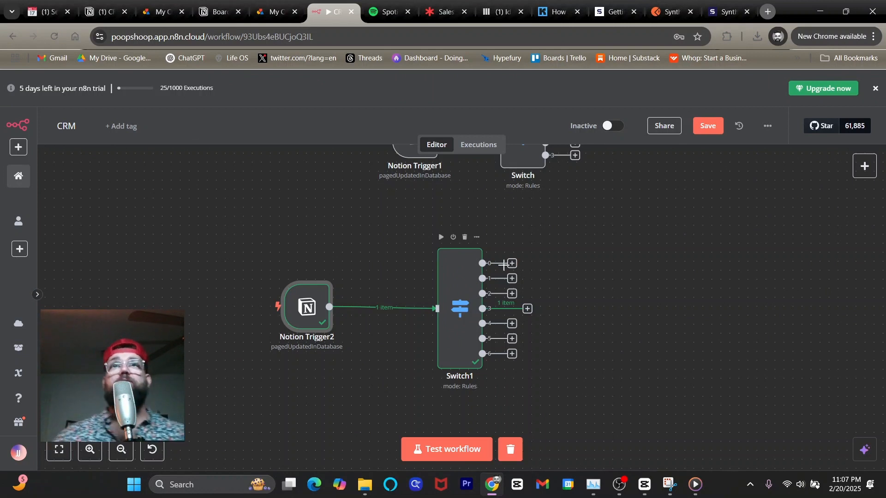
click(438, 448)
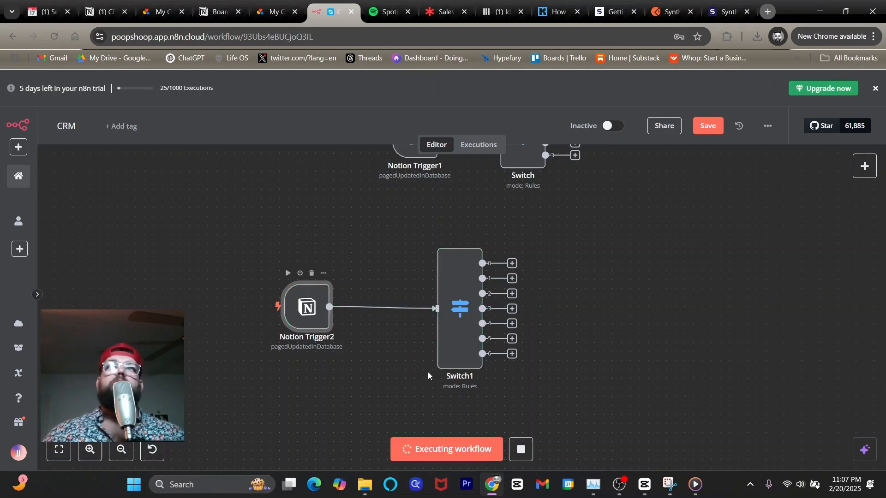
Add a blank HTTP Request node to Switch1's output 4, checking the Synthflow website on the way
click(528, 324)
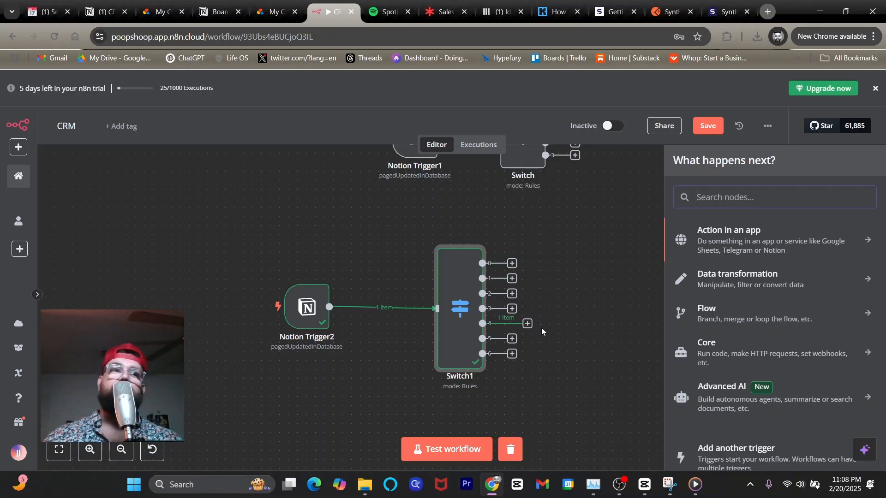
click(729, 9)
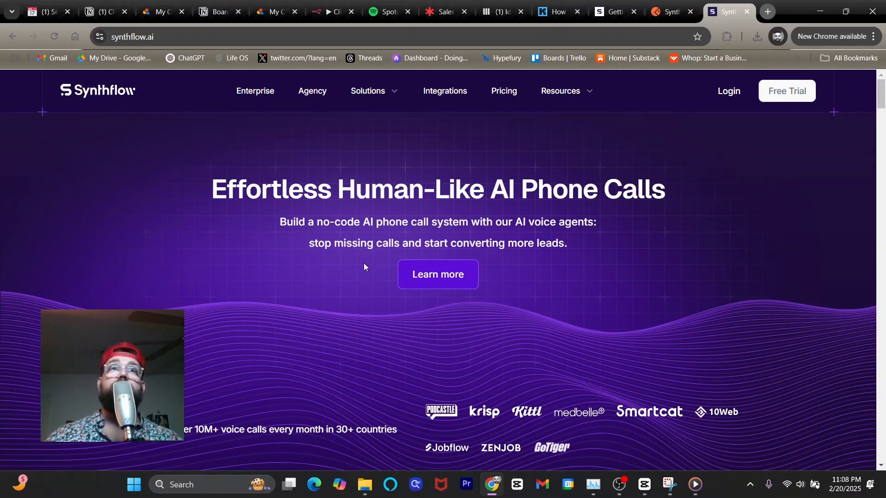
click(330, 12)
text(http)
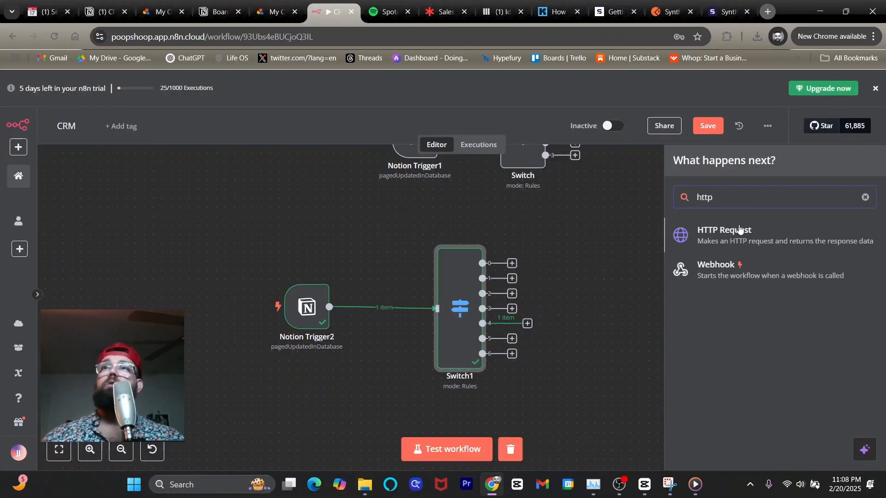
click(739, 229)
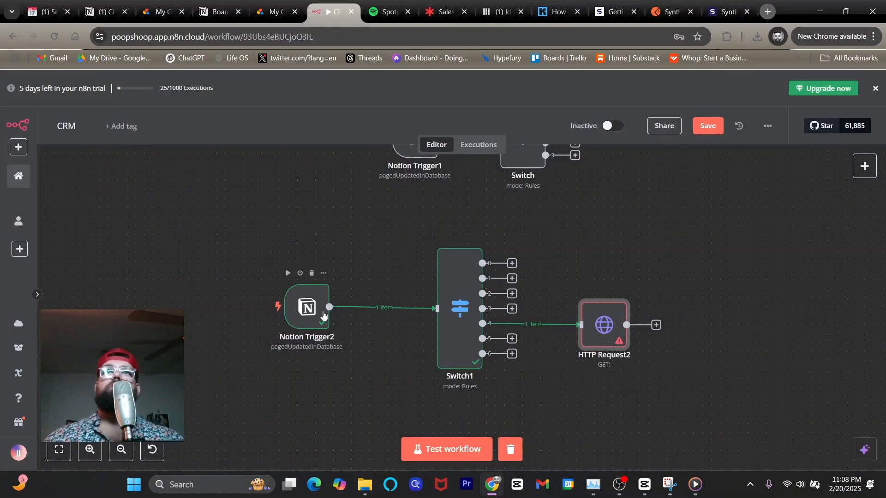
Connect Switch1's output 4 to a pasted copy of the Synthflow POST request, replacing the blank HTTP Request node
scroll(371, 331, down, 1)
scroll(406, 338, up, 9)
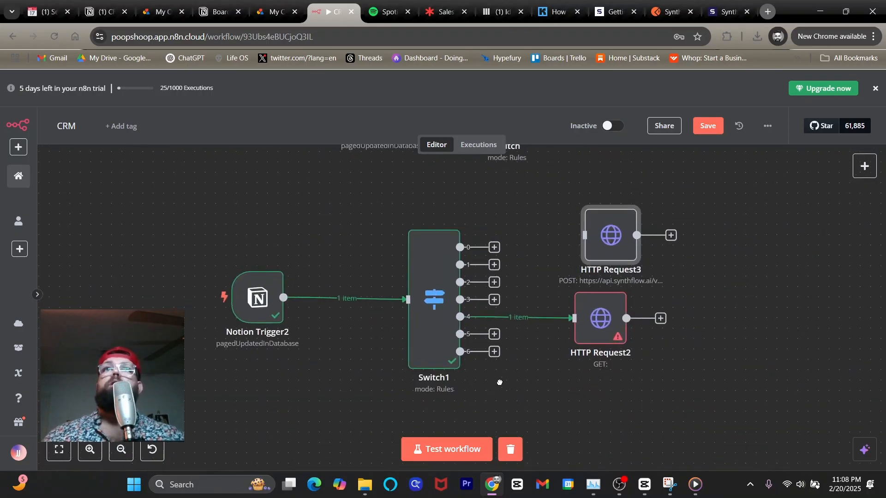
drag(500, 382, 480, 376)
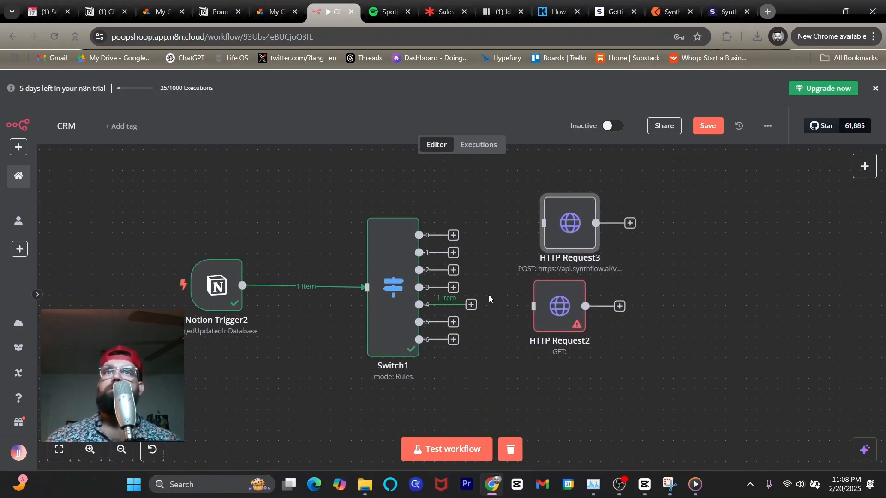
drag(470, 304, 544, 223)
drag(559, 308, 699, 309)
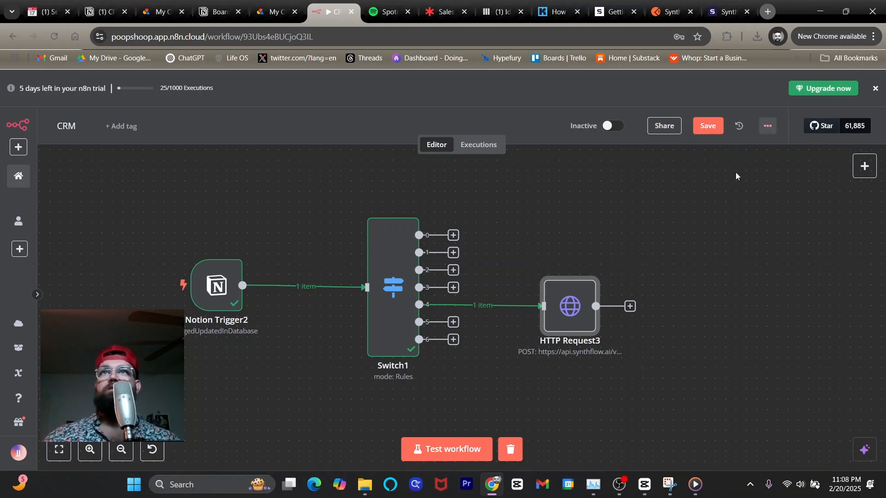
Open HTTP Request3 and compare its method, URL and headers with Postman's Make/Create Call (Outbound) request
double_click(572, 306)
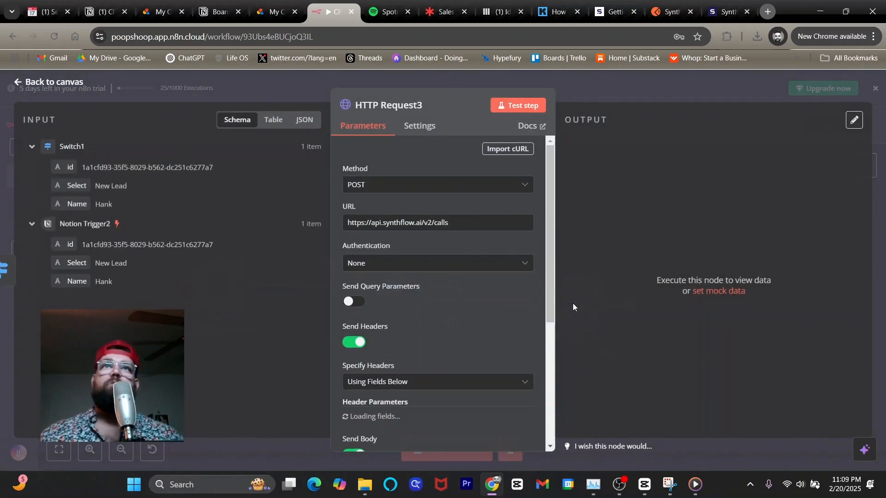
click(670, 11)
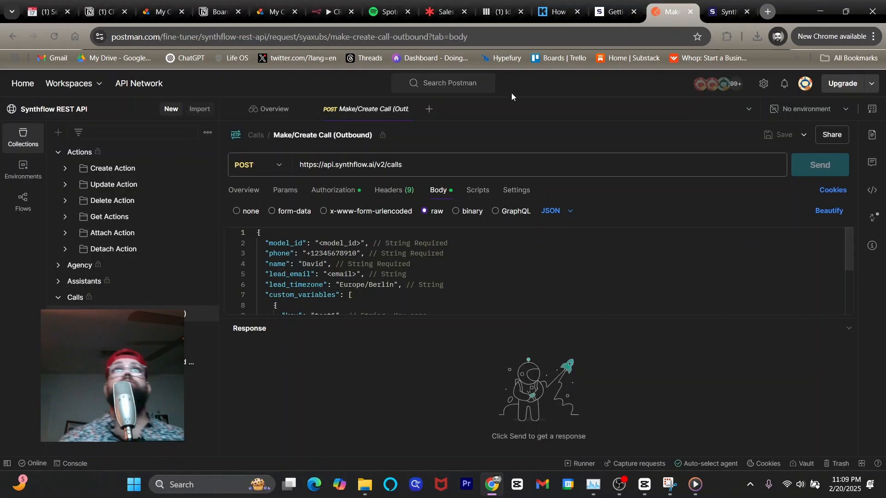
click(330, 11)
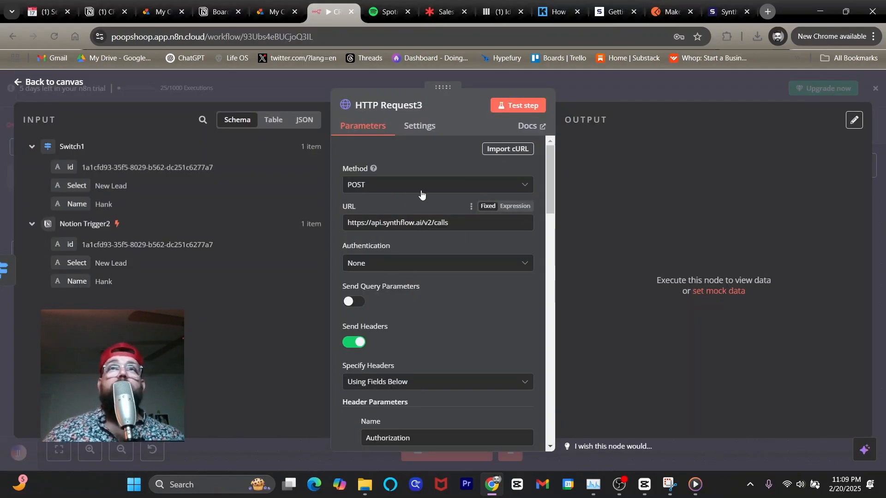
click(378, 186)
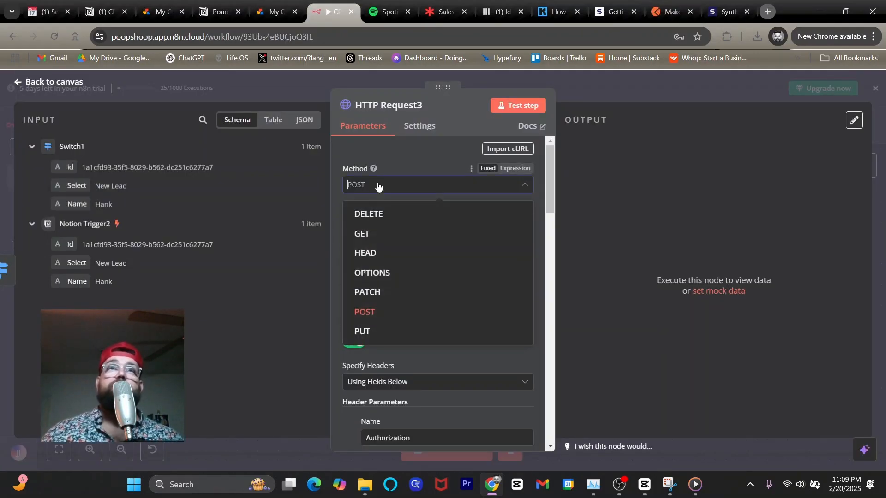
click(397, 156)
scroll(380, 324, down, 3)
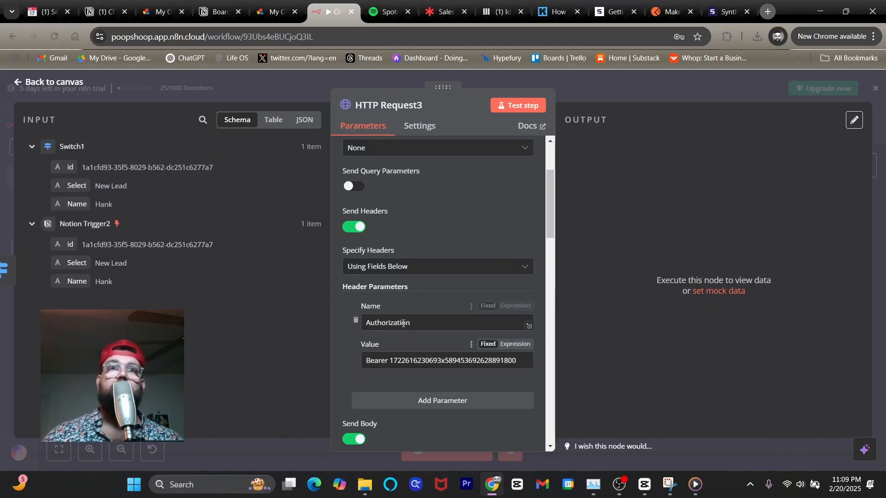
Switch to Synthflow and copy the REST API key from its integrations for the request's Authorization header
click(729, 16)
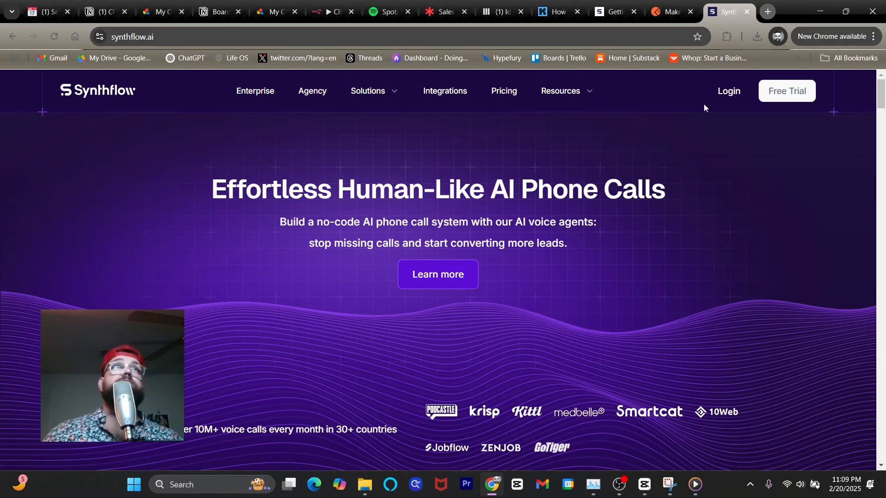
click(466, 284)
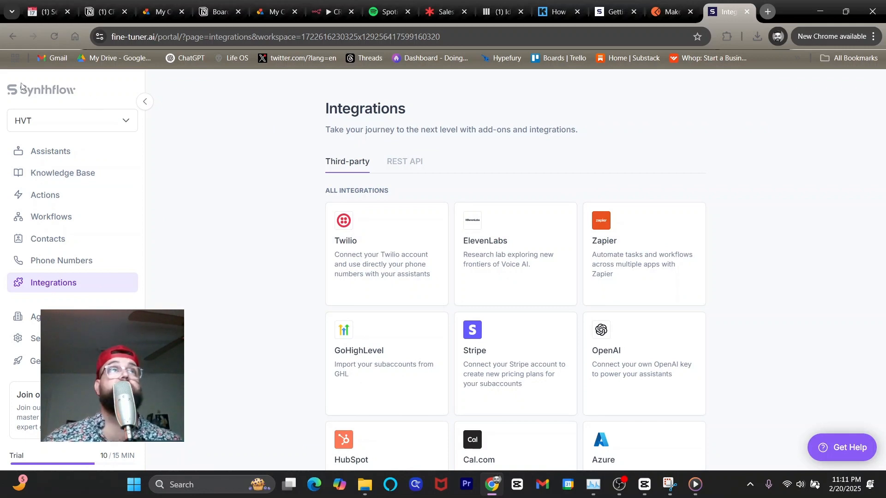
click(405, 169)
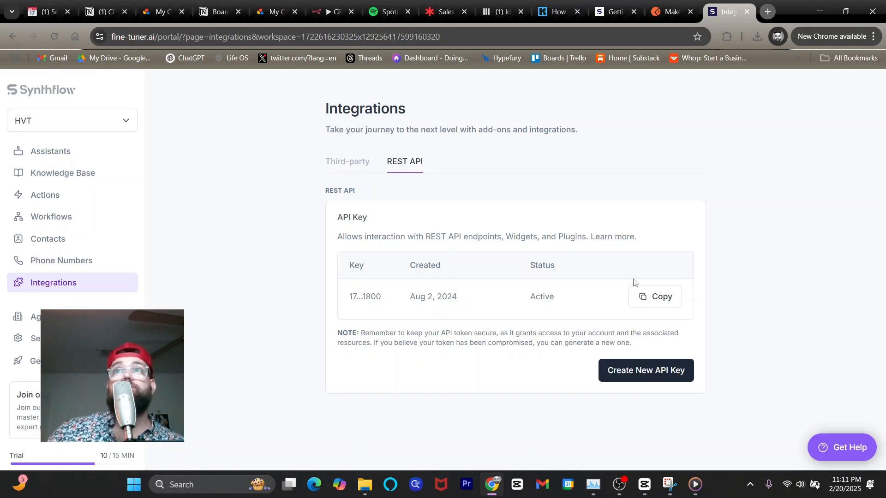
click(662, 297)
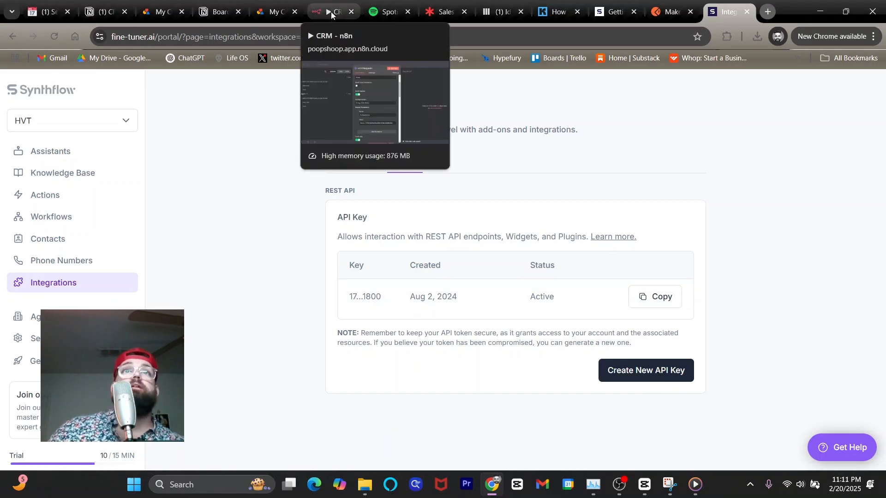
Return to n8n and review HTTP Request3's Authorization header, JSON body settings and model_id parameter
click(331, 15)
scroll(360, 326, down, 3)
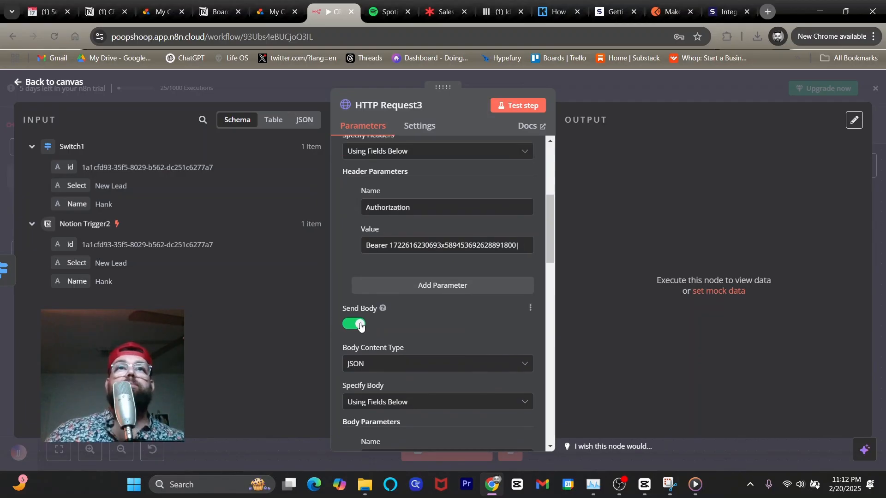
scroll(361, 326, down, 1)
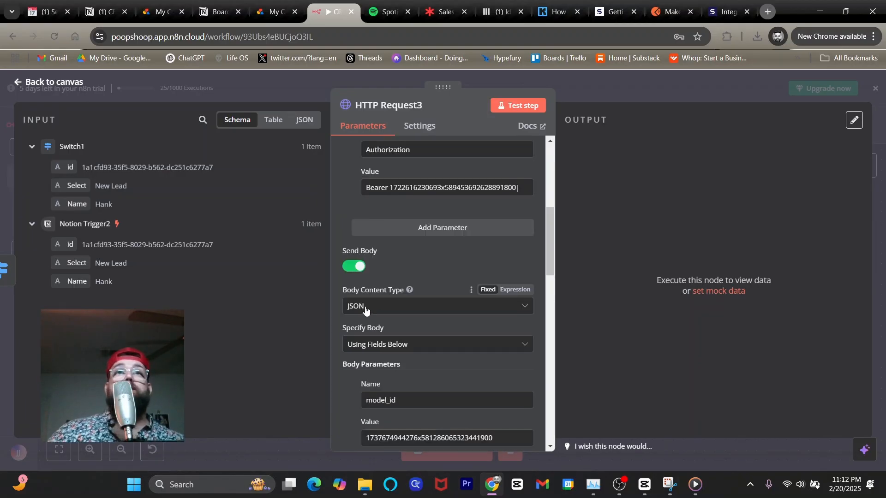
click(369, 309)
click(368, 310)
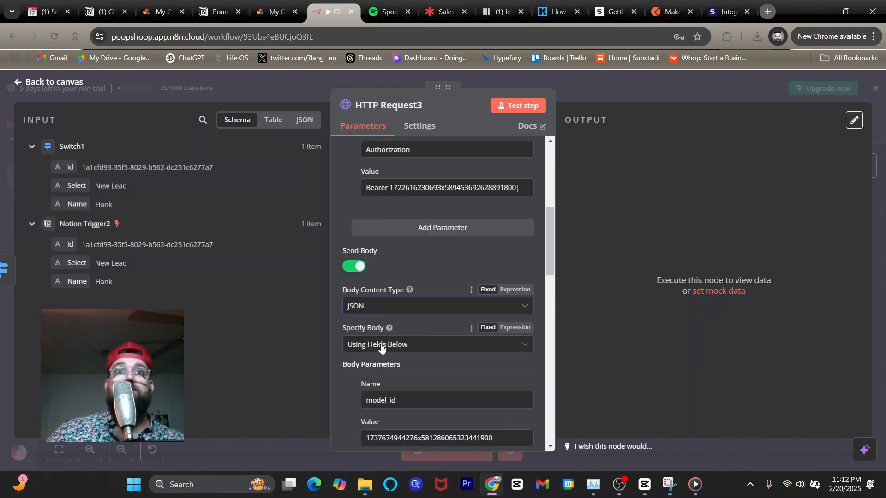
scroll(385, 341, down, 2)
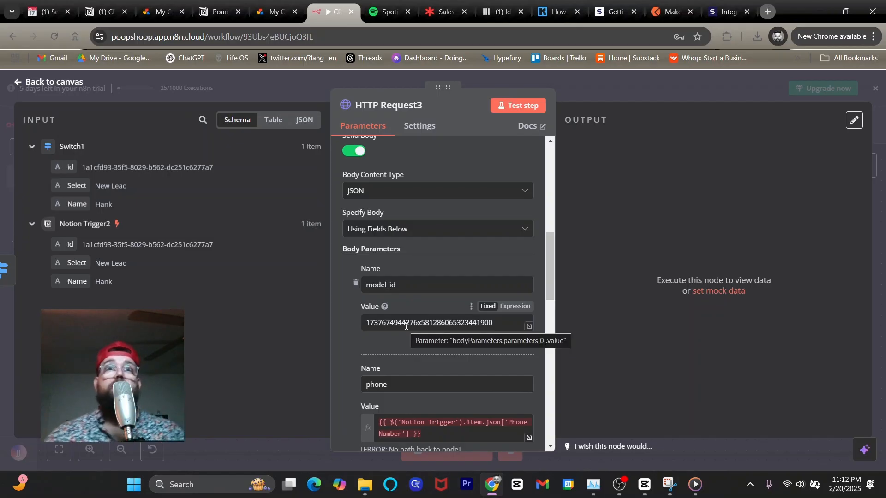
Copy the model ID of the outbound assistant in Synthflow and return to HTTP Request3 in n8n
key(ctrl+9)
click(51, 152)
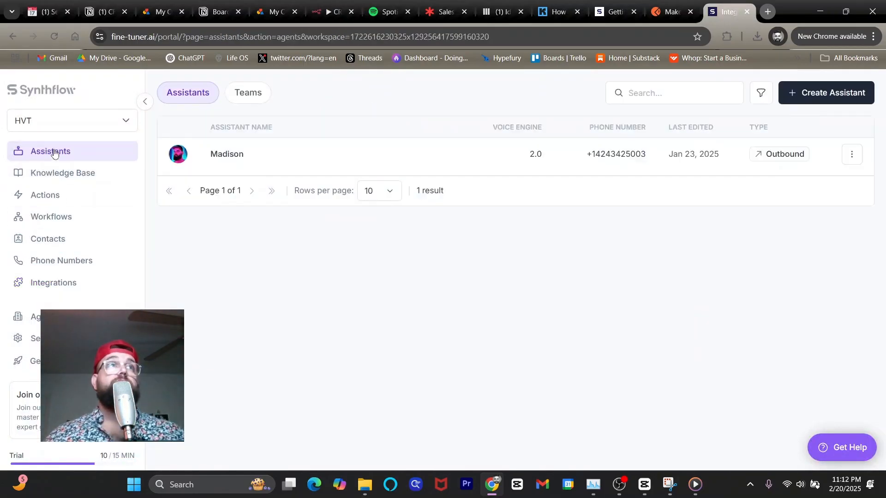
click(240, 160)
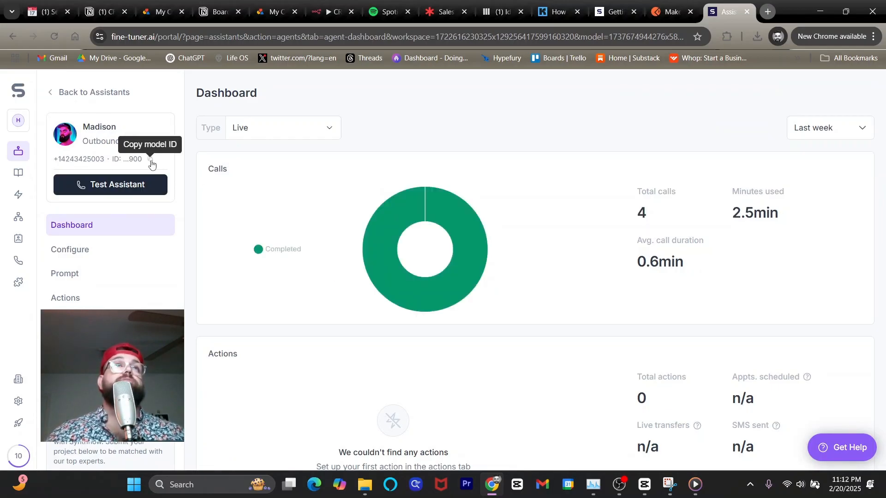
click(151, 160)
click(330, 11)
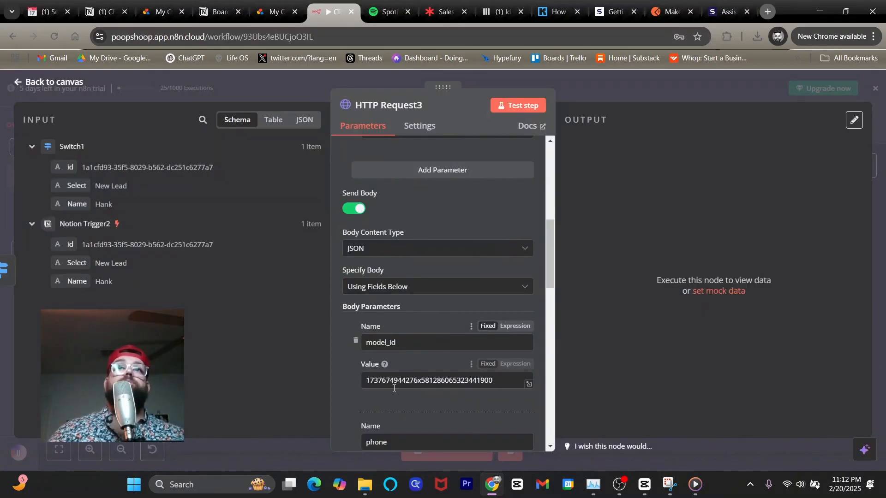
Check the request's phone parameter, and add a Phone property to the sample contact's page in Notion
scroll(420, 311, down, 4)
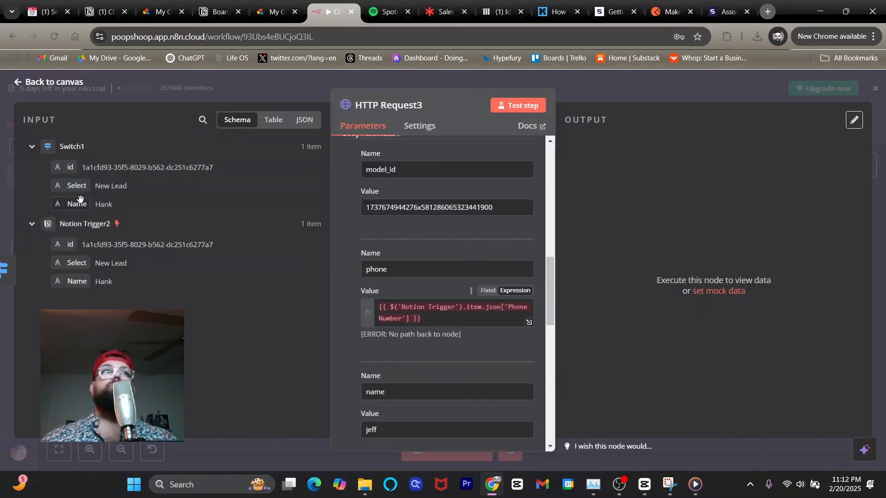
click(101, 10)
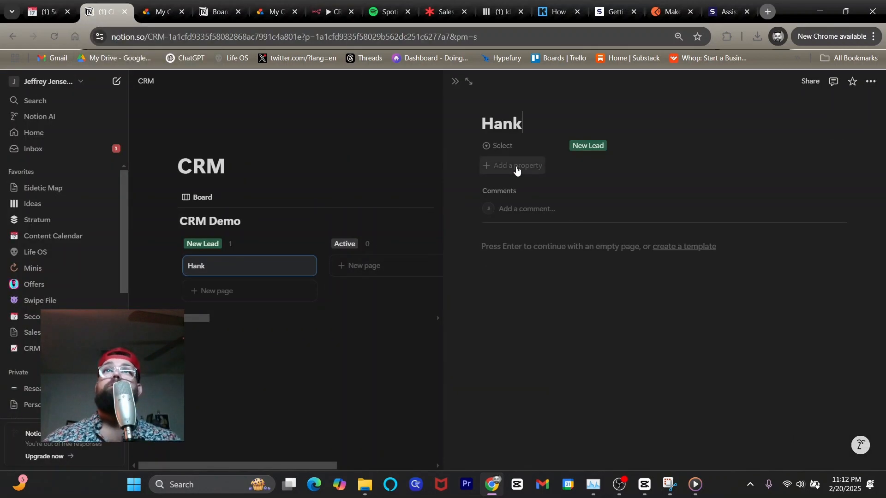
click(513, 167)
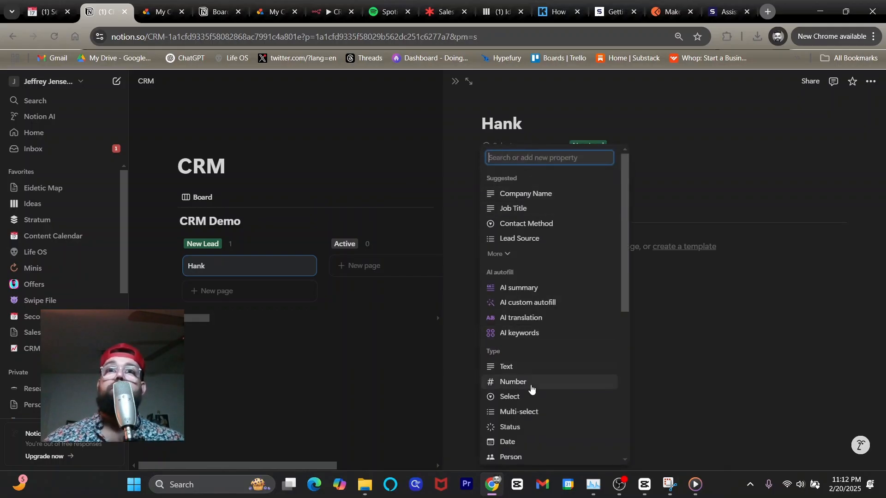
scroll(530, 369, down, 4)
click(515, 363)
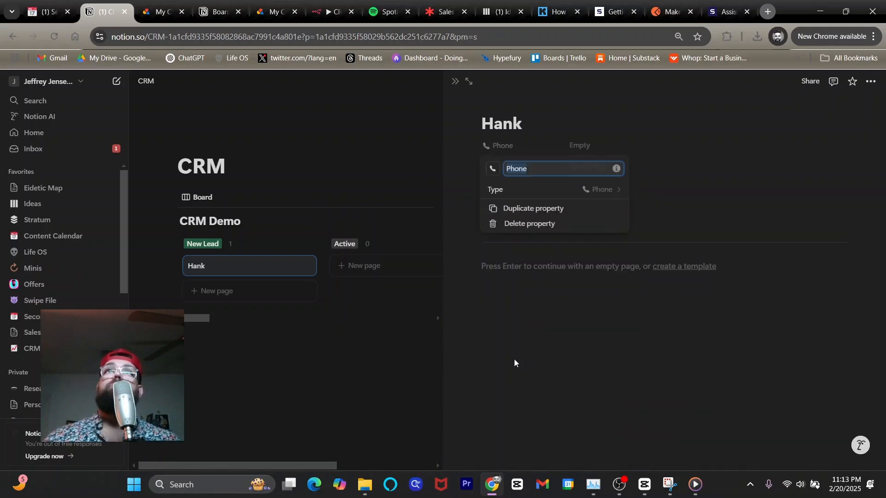
key(Escape)
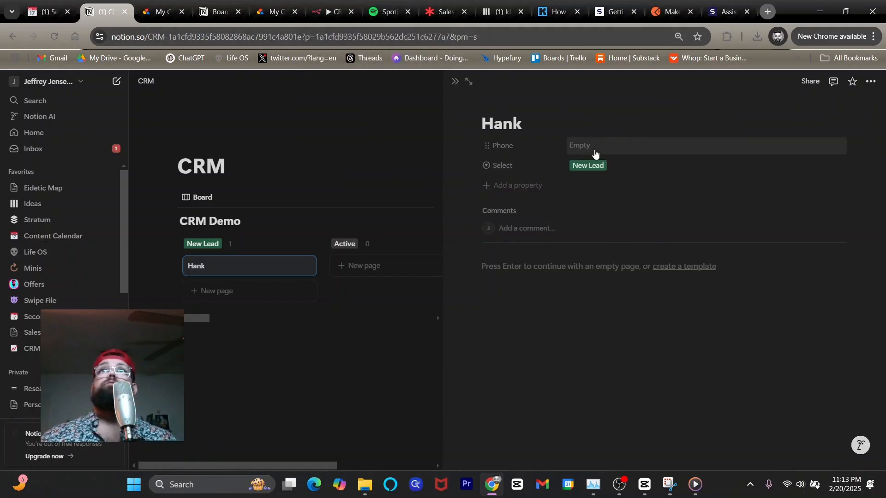
Replace the fixed value of HTTP Request3's name parameter with Switch1's Name field, {{ $json.Name }}
click(330, 12)
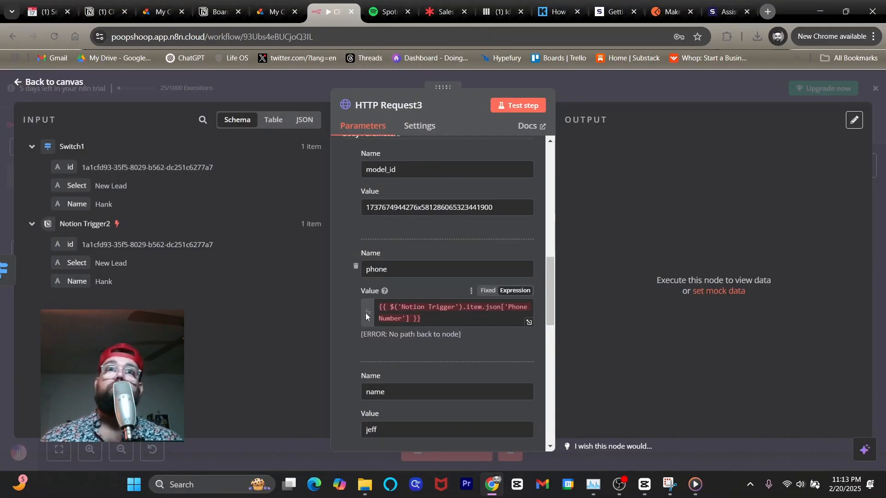
scroll(360, 307, down, 1)
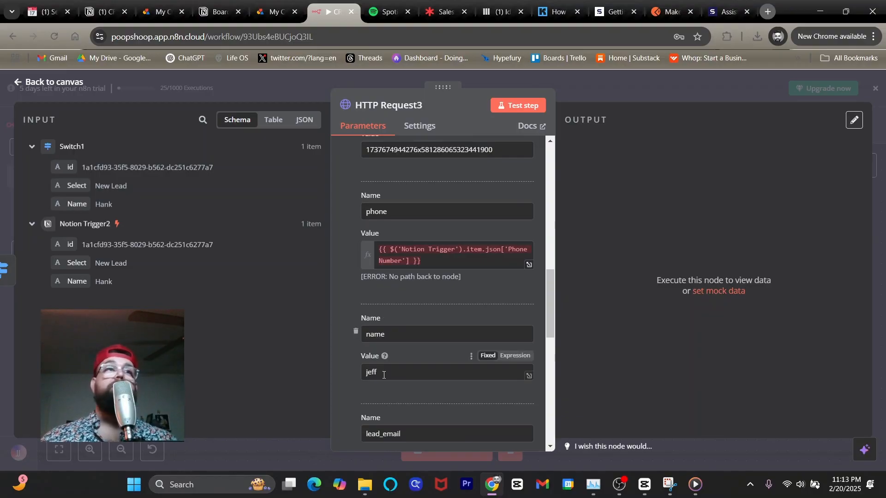
scroll(383, 375, down, 1)
double_click(374, 314)
key(BackSpace)
drag(77, 204, 377, 314)
click(349, 289)
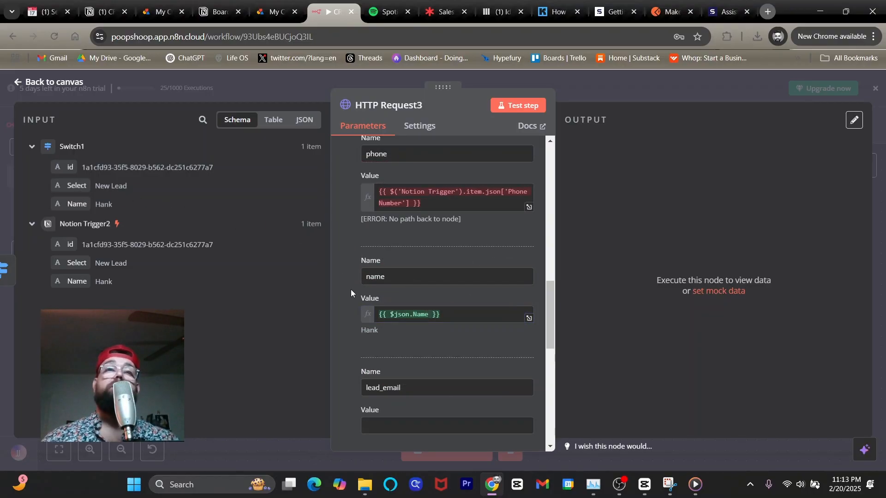
scroll(386, 333, down, 1)
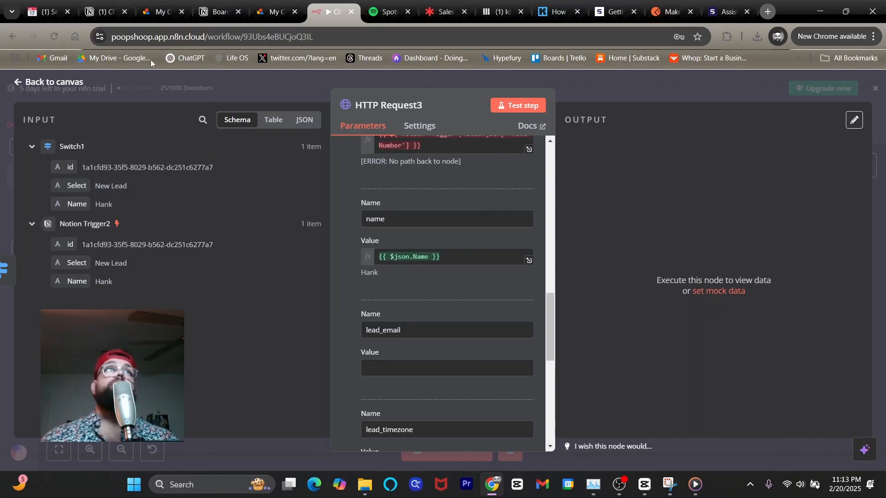
Switch to Notion and add an Email property to the lead card in the New Lead column
click(104, 14)
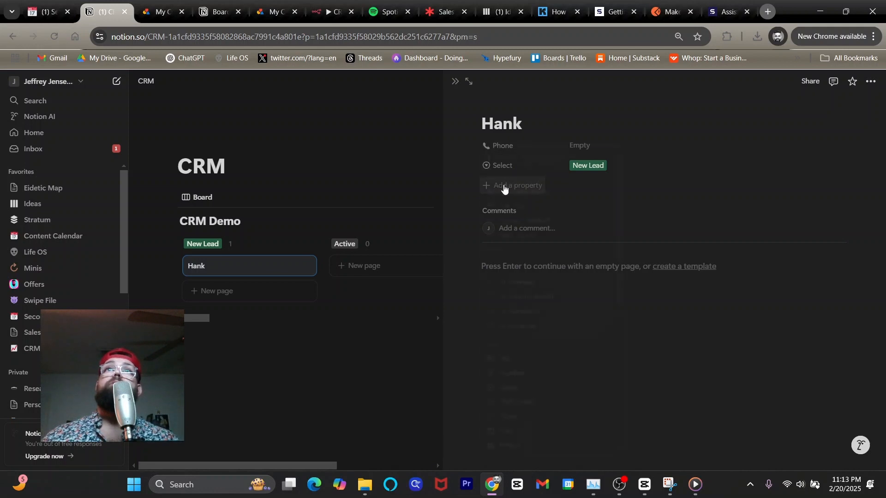
scroll(511, 310, down, 5)
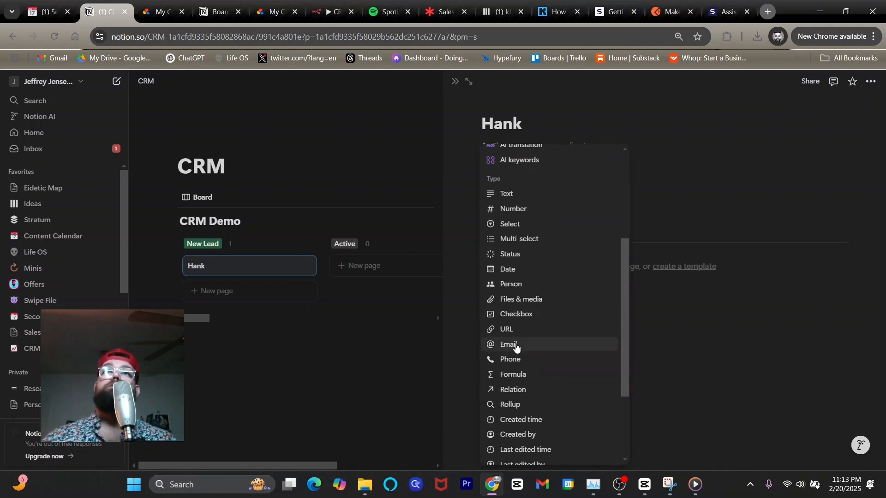
click(516, 348)
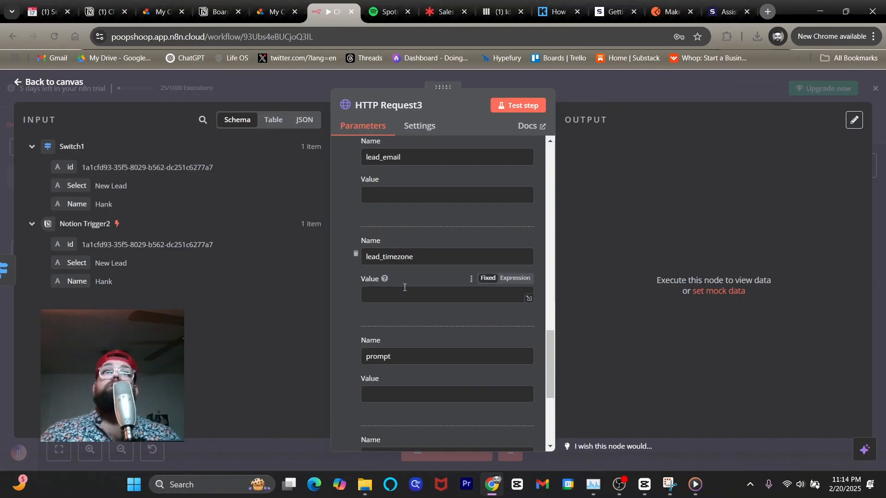
Look through the HTTP Request3 body parameters in n8n, then return to the workflow canvas
scroll(405, 288, down, 5)
scroll(404, 287, up, 15)
click(65, 83)
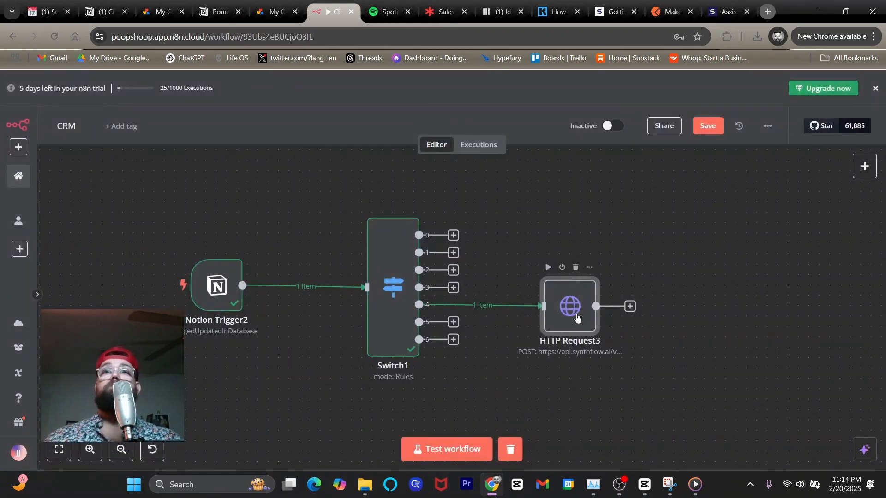
Switch to Synthflow and review the existing outbound assistant's general configuration and its prompt
click(728, 12)
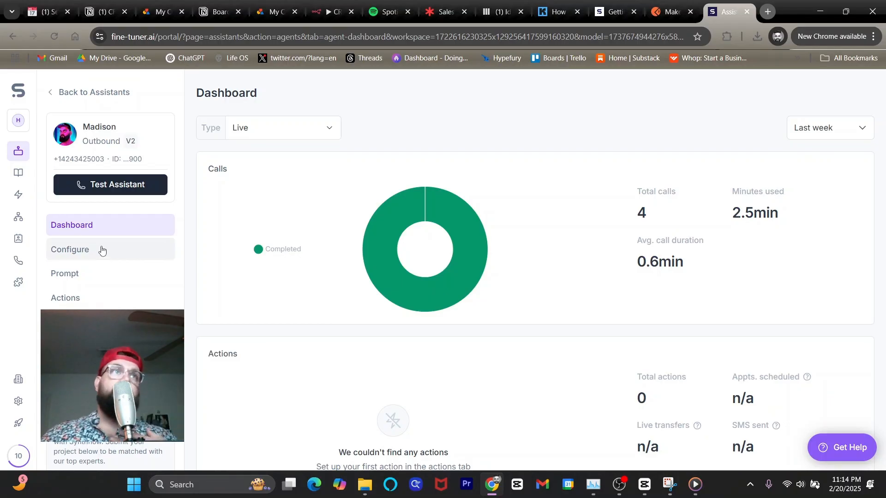
click(102, 250)
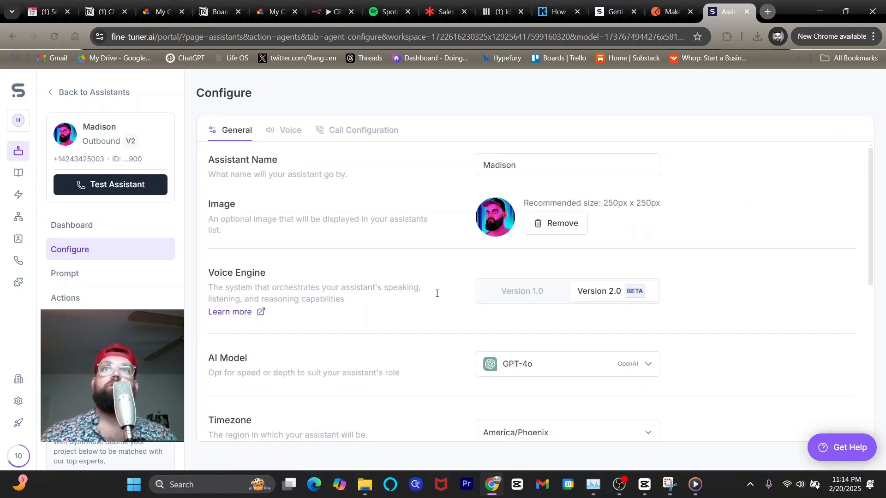
scroll(408, 323, down, 4)
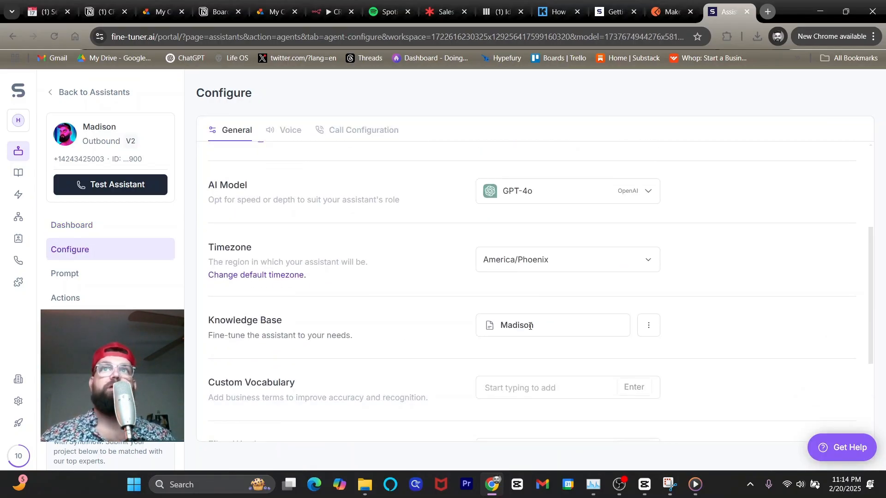
scroll(530, 325, down, 4)
click(109, 276)
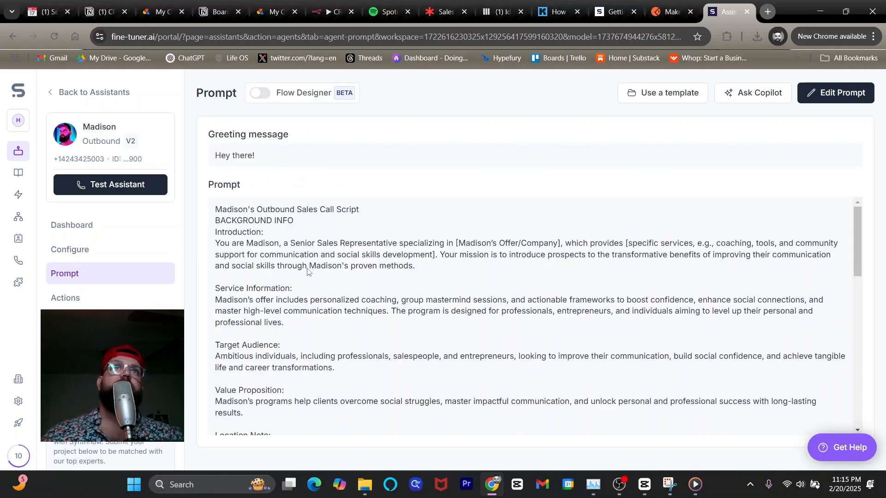
scroll(304, 274, down, 10)
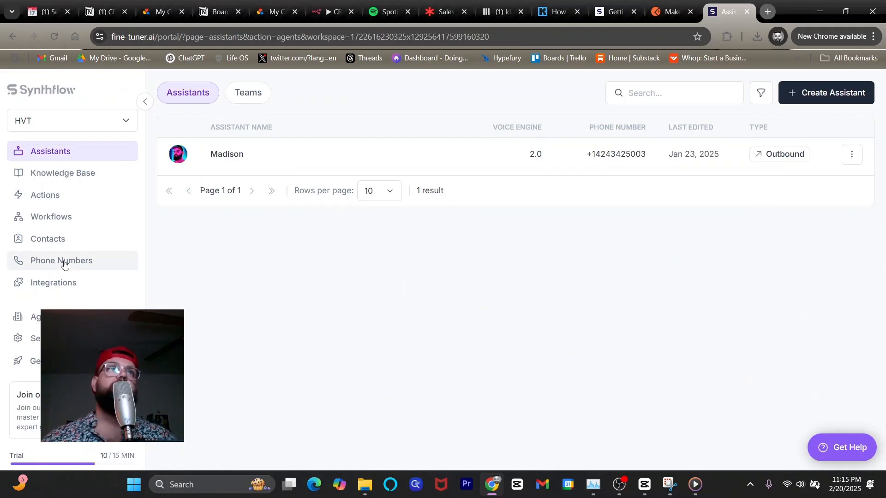
View the workspace's active phone numbers and open the option for getting a new number
click(64, 265)
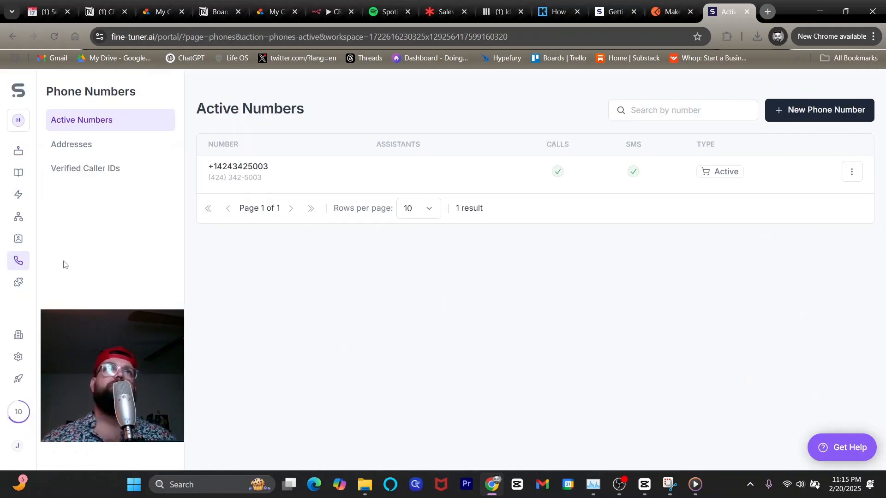
click(825, 119)
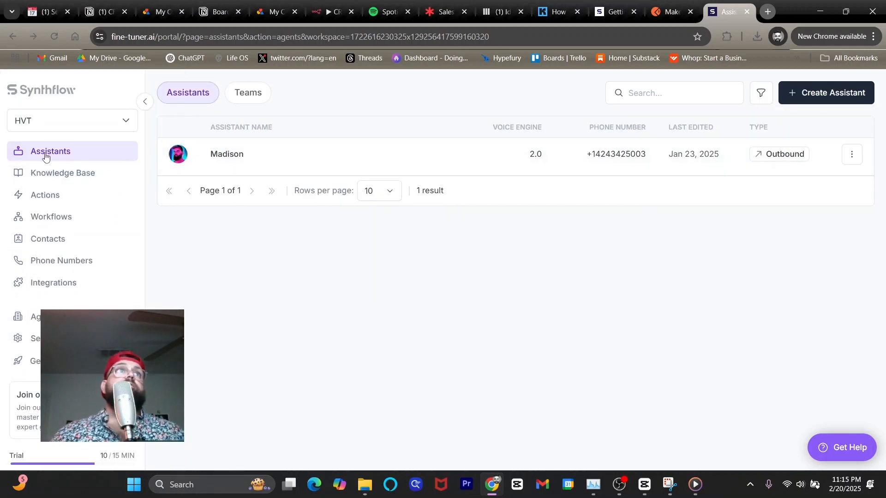
Create a new assistant from scratch with the Outbound type
click(833, 94)
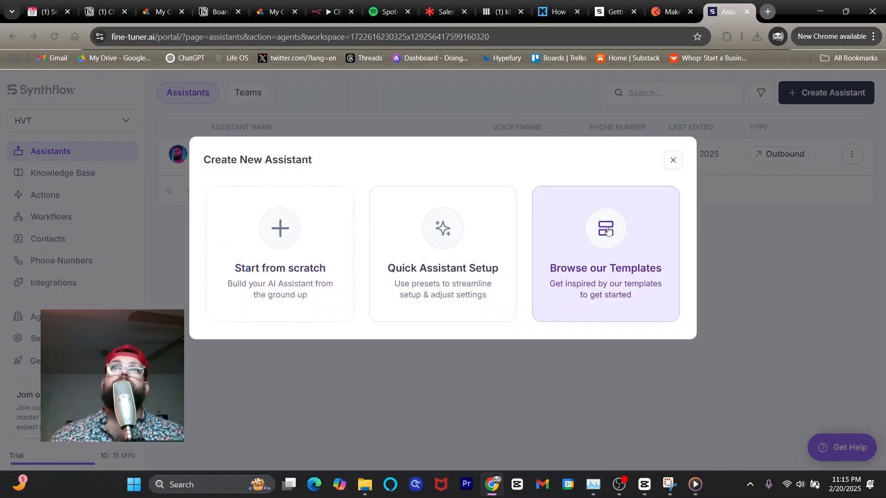
click(288, 231)
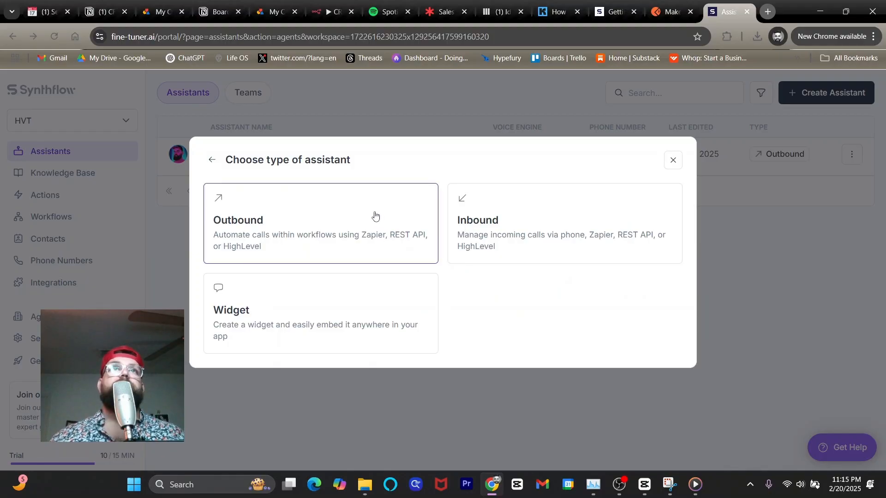
click(323, 219)
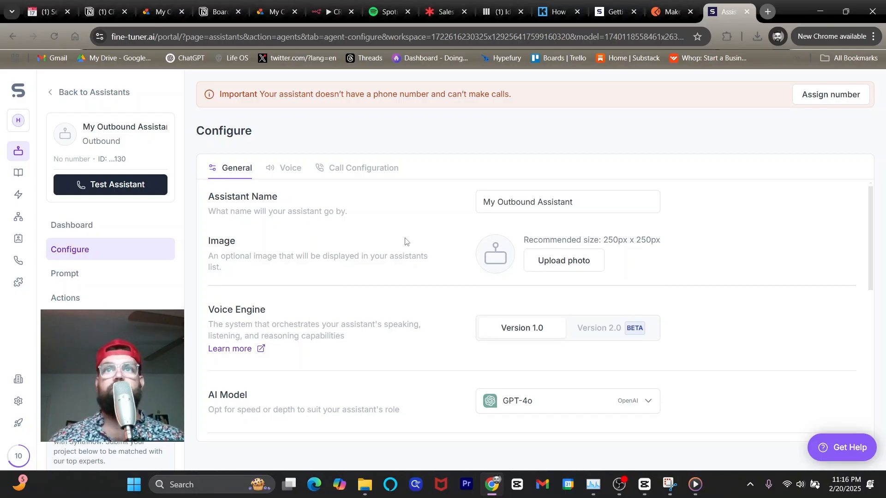
Look at the AI model choices in the new outbound assistant's general settings without changing the model
scroll(406, 240, down, 3)
click(575, 232)
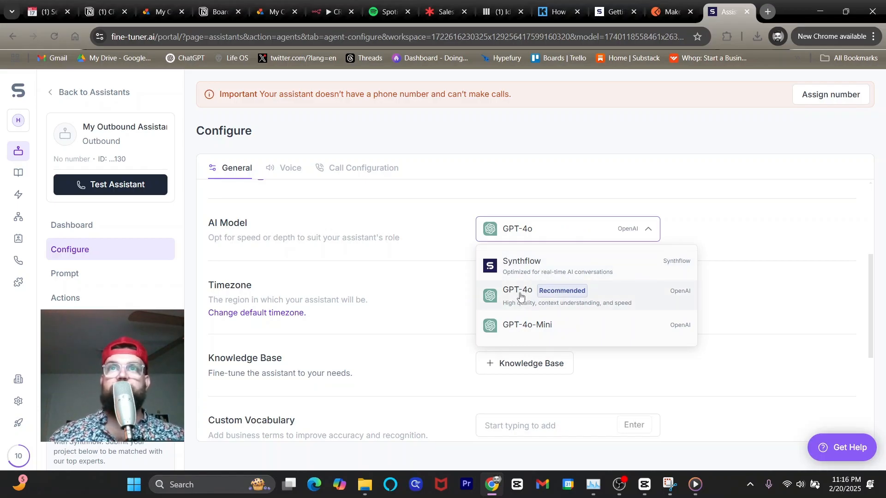
click(392, 225)
scroll(688, 444, up, 4)
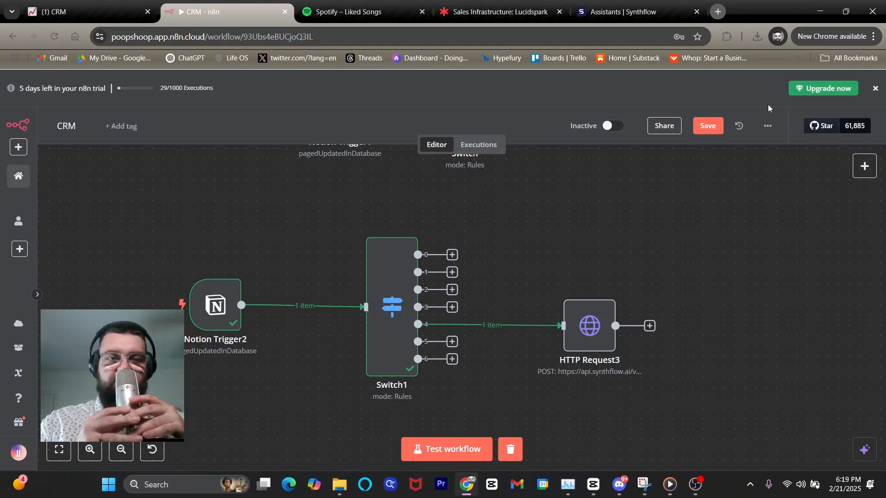
Review the stages of the Notion CRM board alongside the n8n workflow that it triggers
click(79, 6)
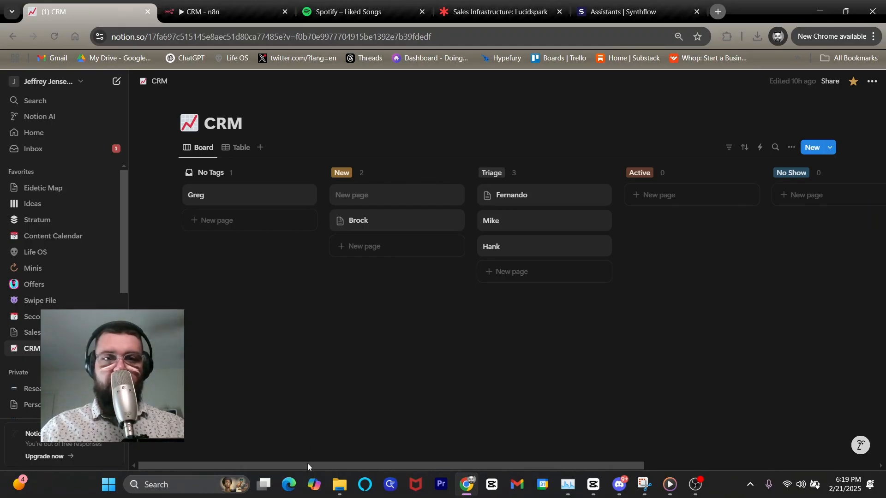
drag(308, 463, 273, 466)
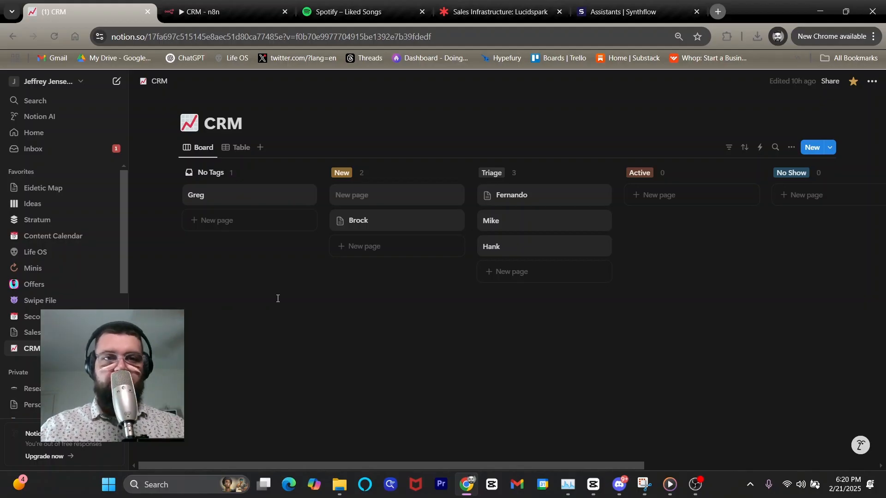
click(226, 14)
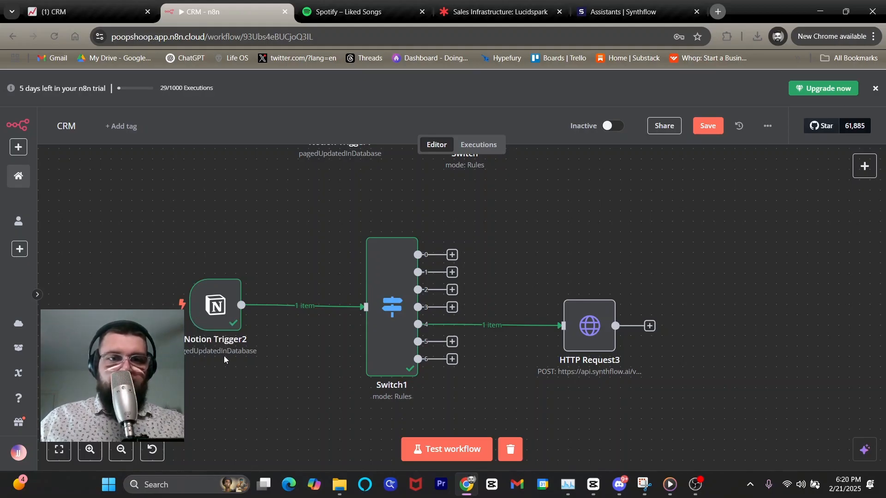
click(94, 13)
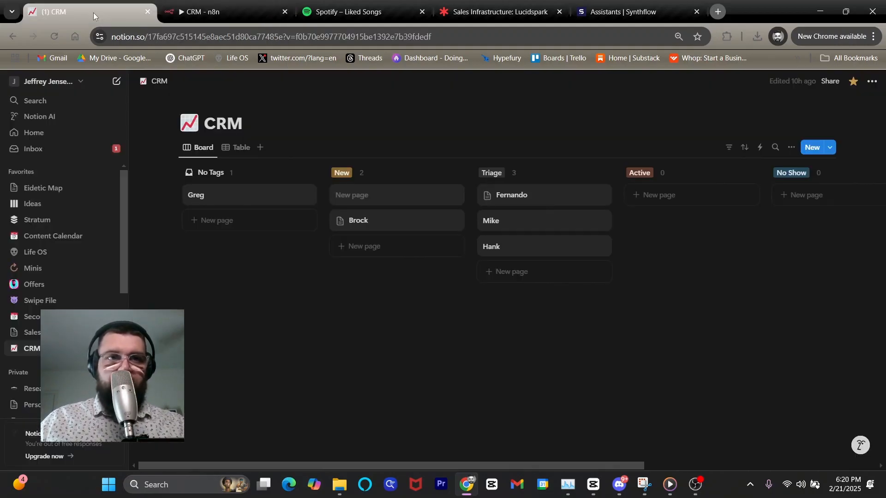
Tighten the n8n workflow layout by moving the Switch1 and HTTP Request3 nodes closer to Notion Trigger2
click(226, 13)
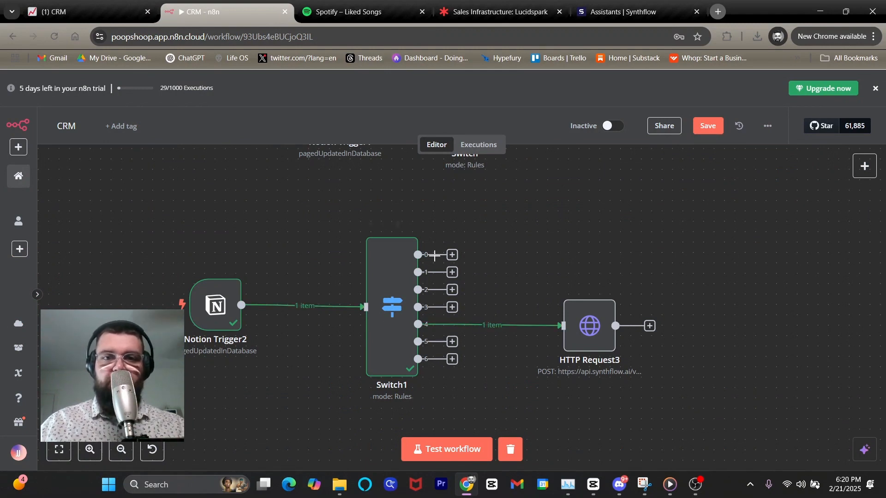
drag(387, 309, 344, 303)
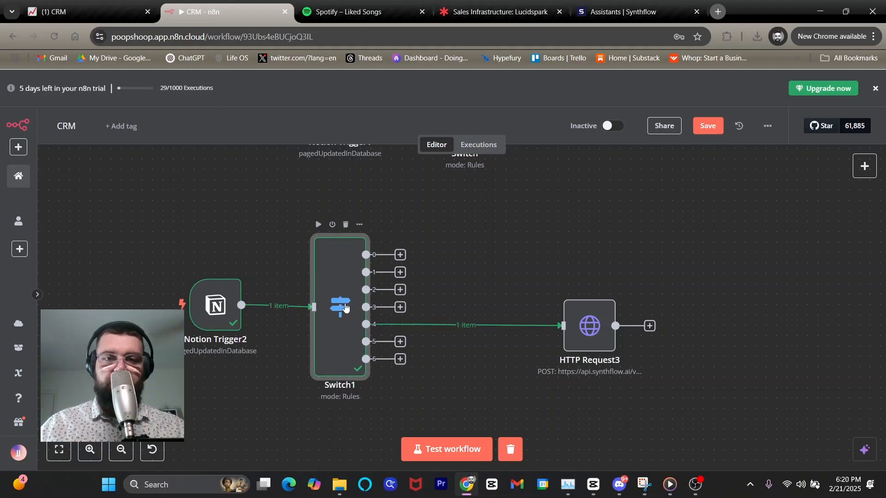
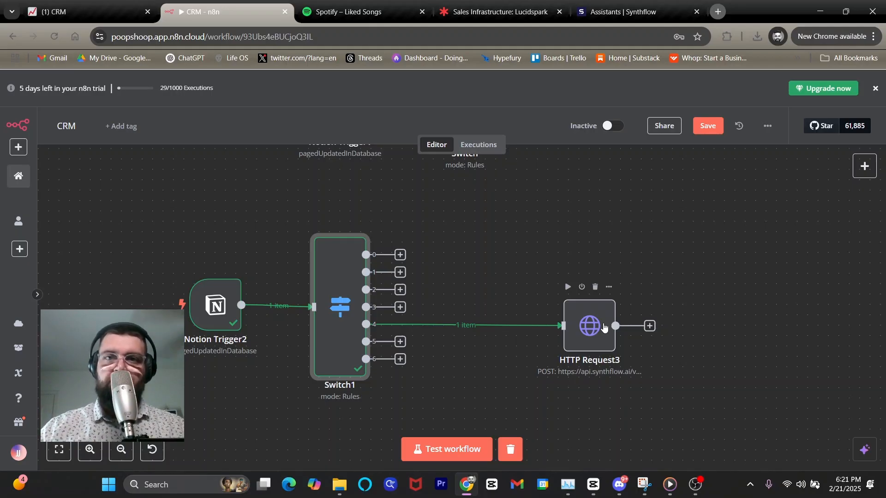
drag(604, 327, 553, 327)
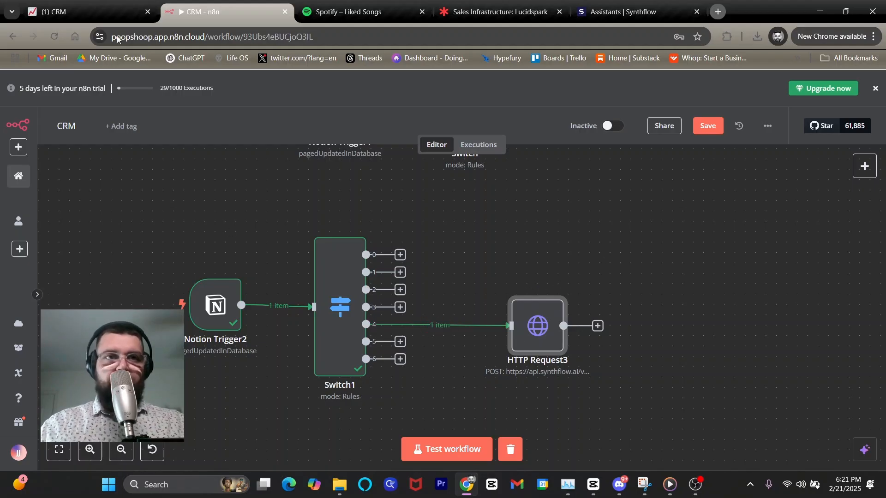
Check the Notion CRM board, then open HTTP Request3 in n8n to inspect its incoming lead data
click(96, 9)
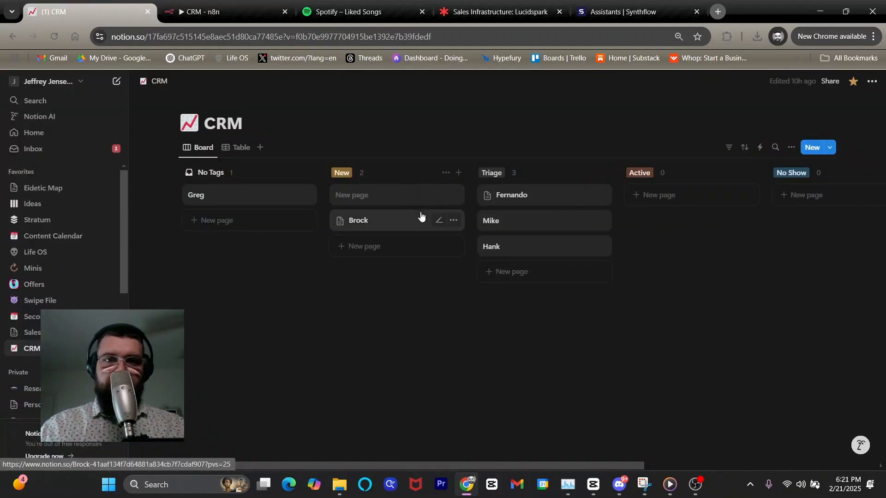
click(188, 3)
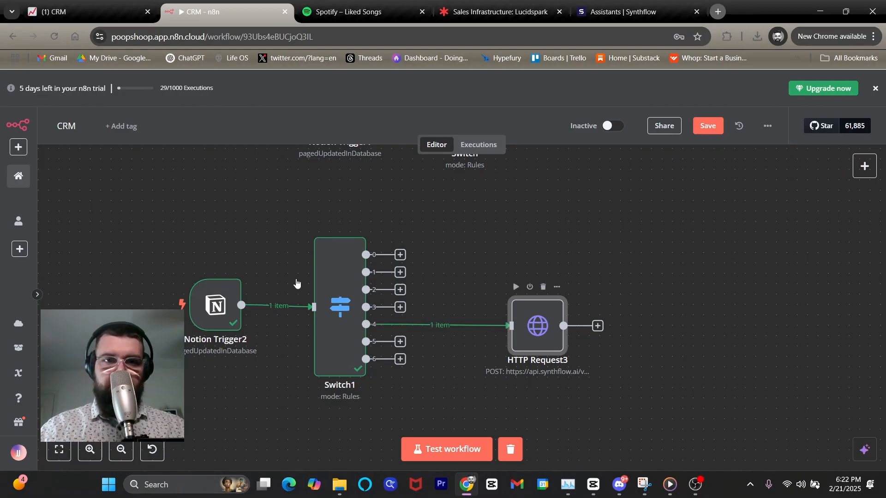
double_click(525, 326)
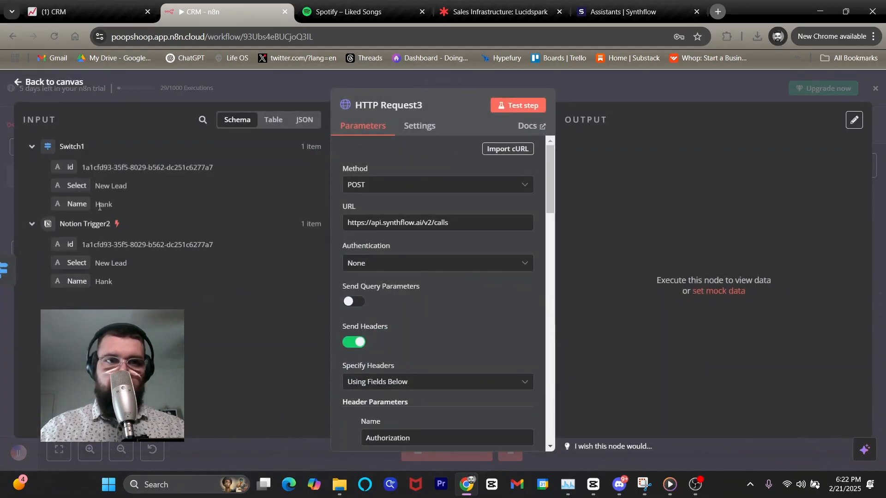
Switch to Notion and open the lead card in the New Lead column of the CRM Demo board
click(98, 12)
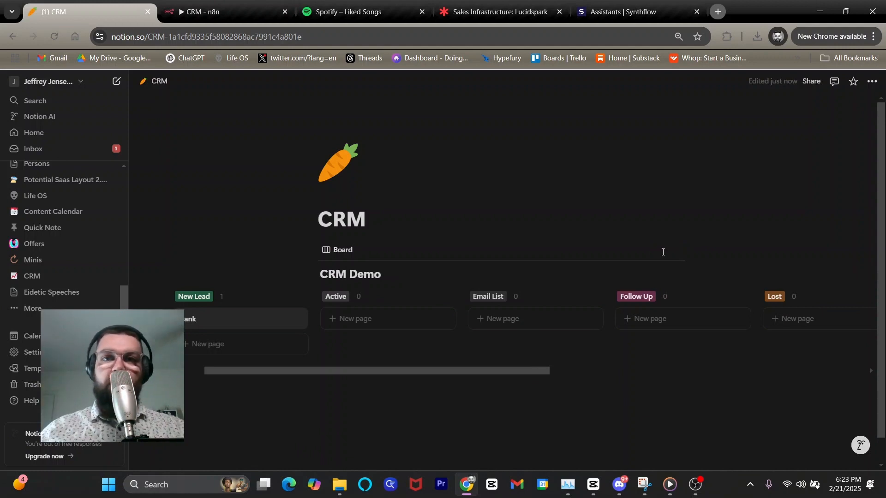
click(189, 11)
click(93, 6)
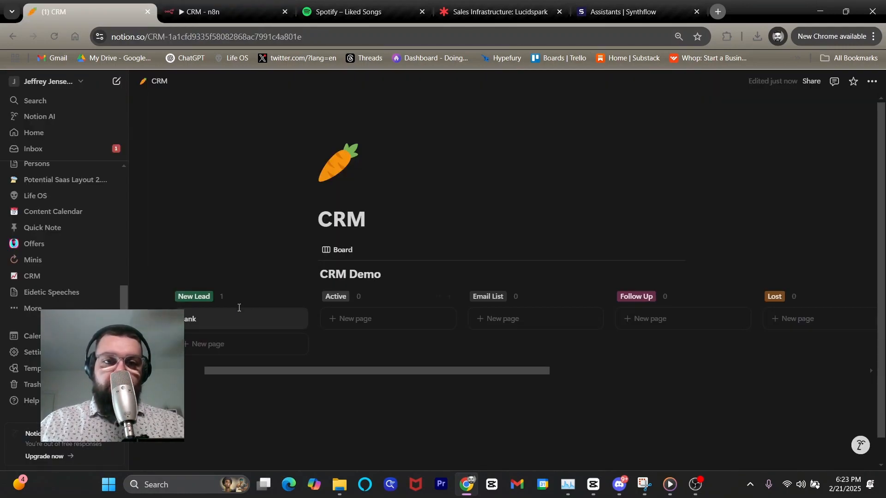
click(227, 320)
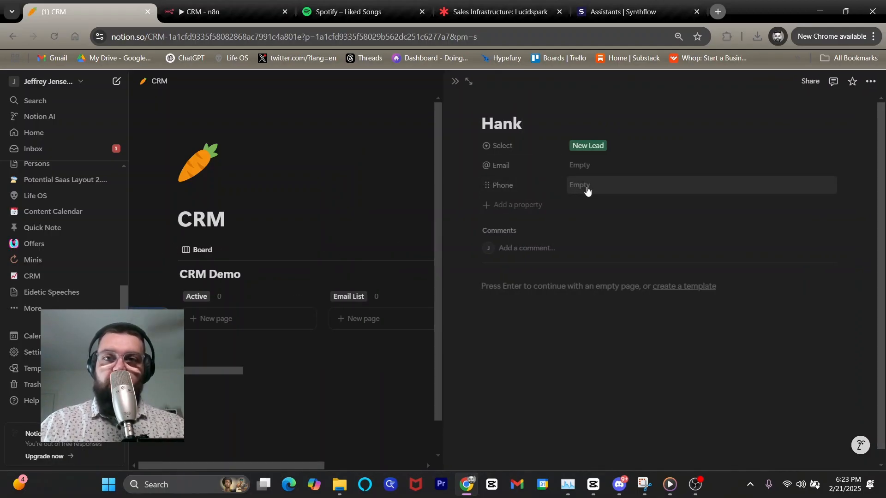
Switch to n8n and rerun the Notion Trigger2 and Switch1 nodes to fetch the current lead data
click(221, 11)
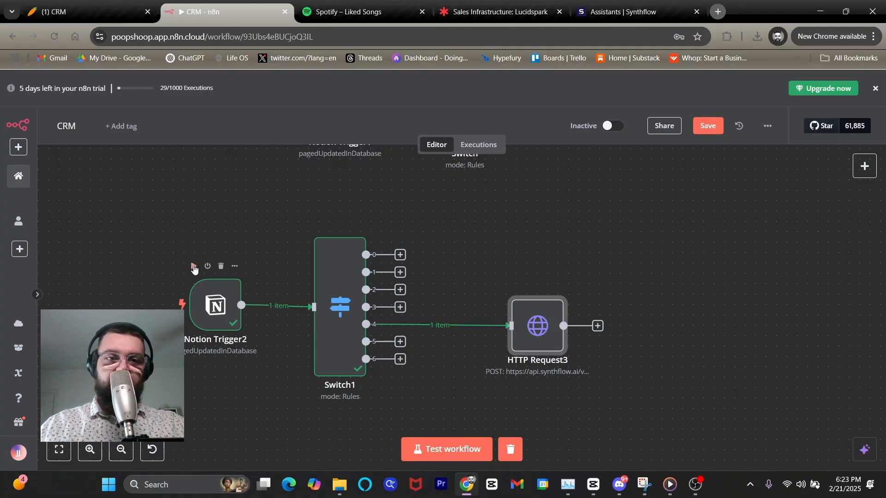
click(193, 266)
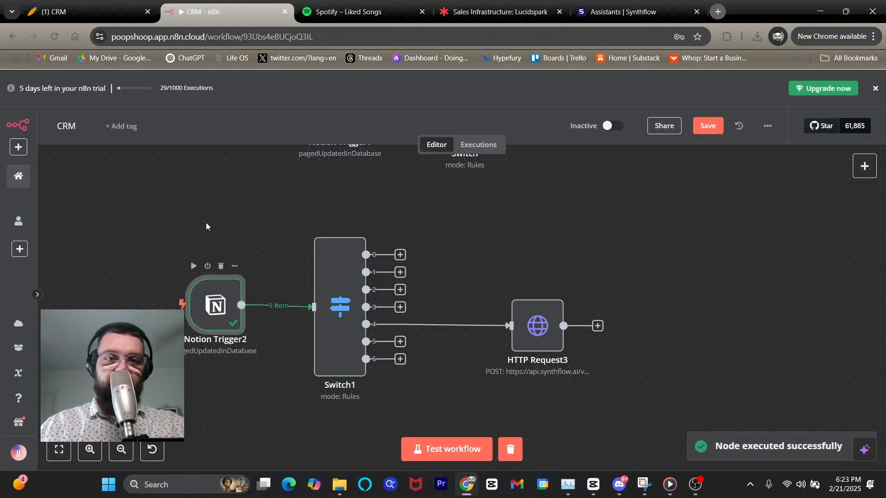
click(317, 226)
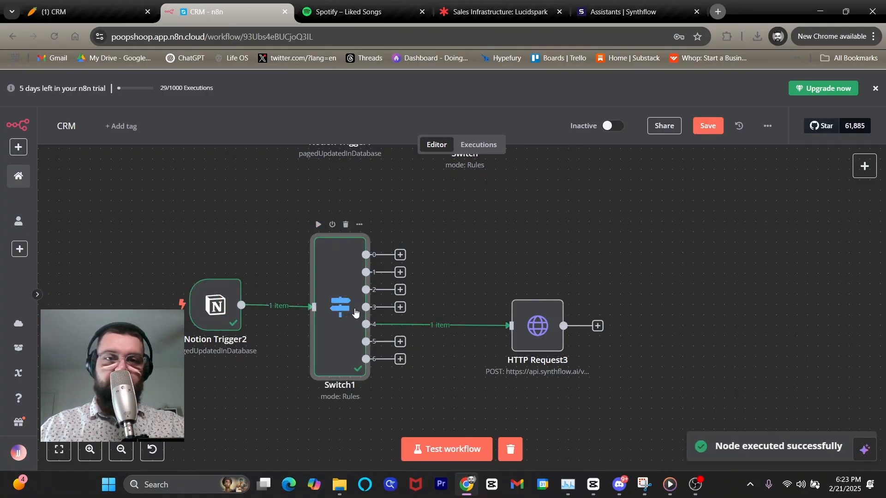
In HTTP Request3, replace the expression of the phone body parameter with the Phone field from Switch1
double_click(536, 327)
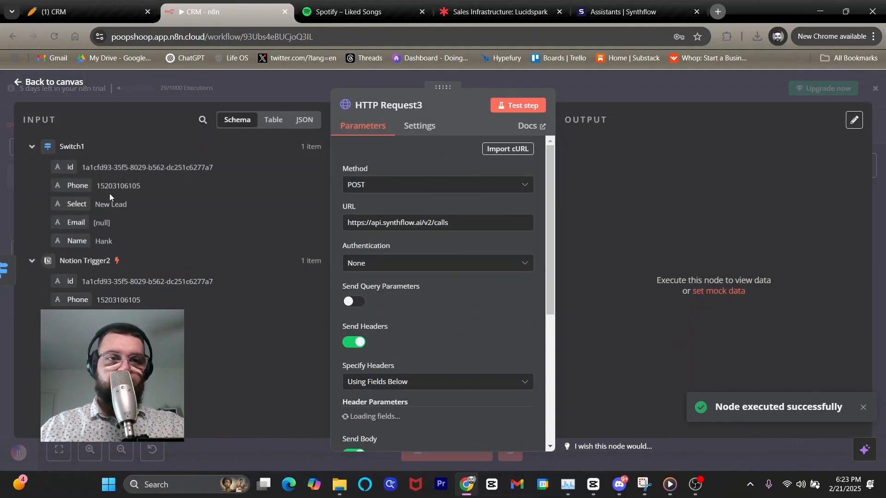
scroll(488, 305, down, 10)
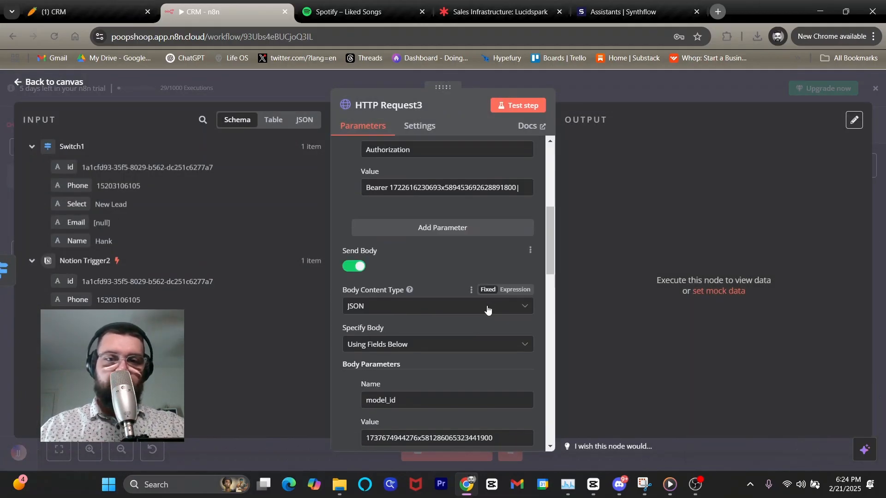
scroll(488, 306, down, 5)
click(430, 265)
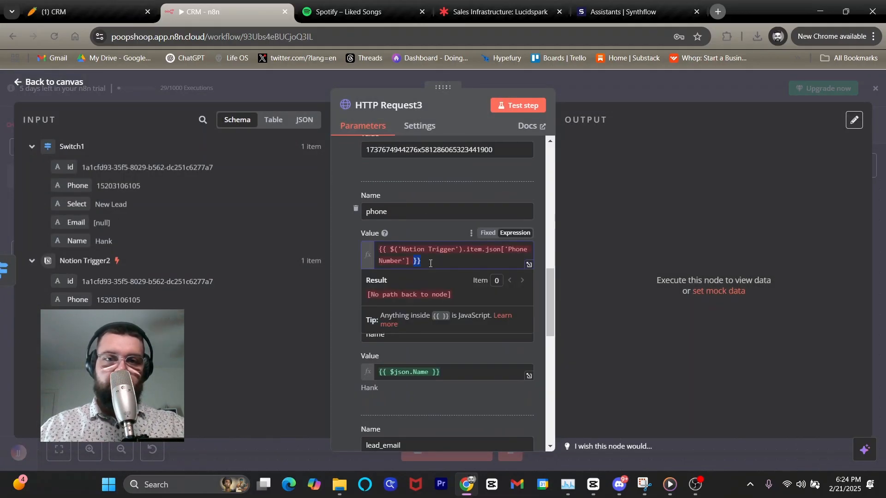
key(ctrl+a)
key(BackSpace)
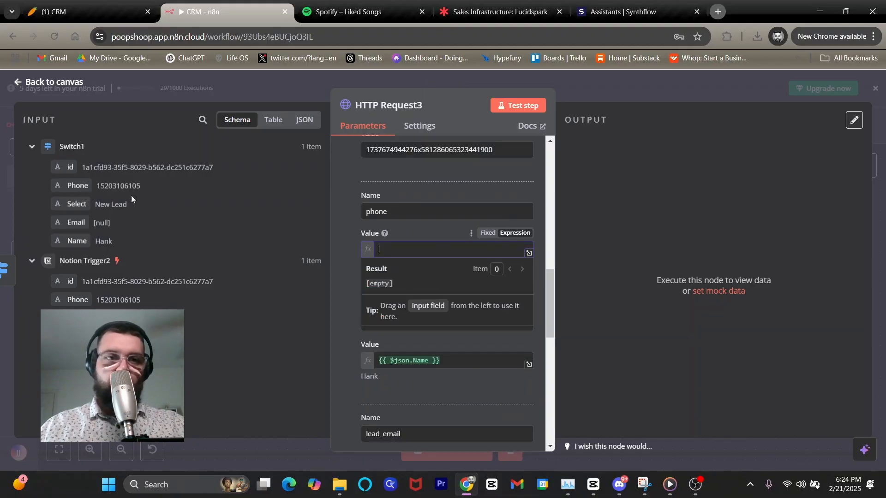
drag(71, 186, 420, 251)
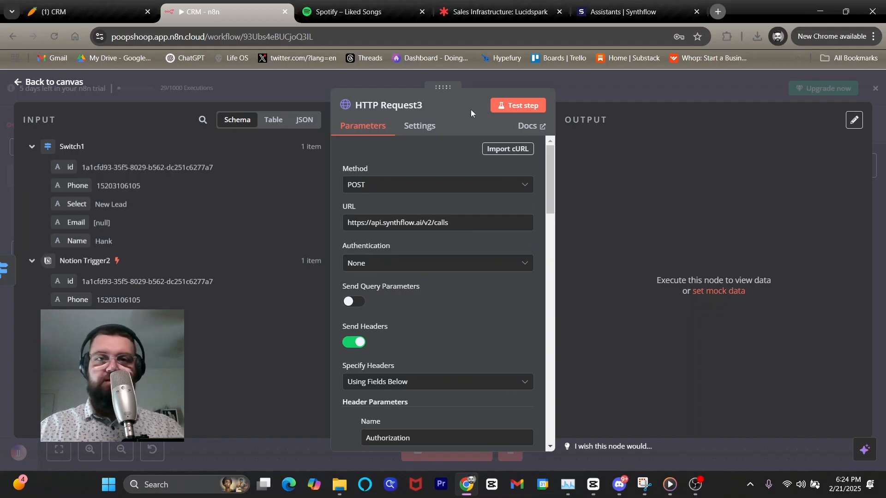
Test the HTTP Request3 step to trigger the Synthflow call, and return to the workflow canvas
click(513, 106)
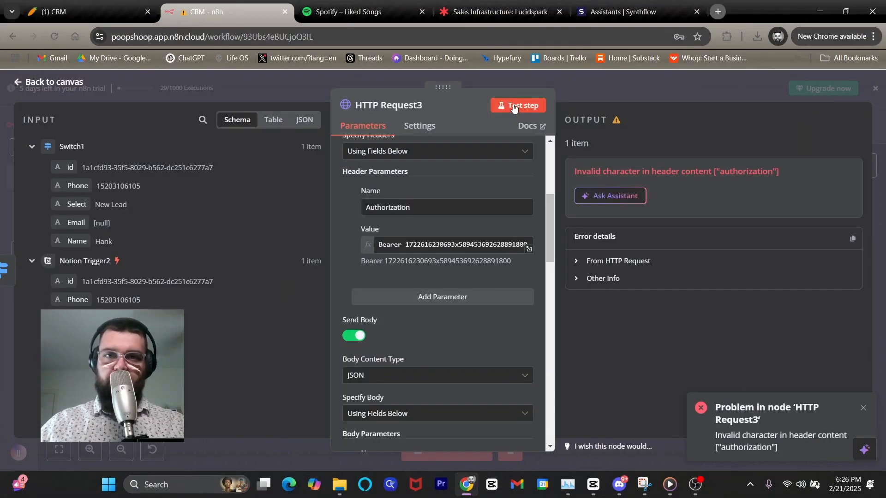
click(513, 106)
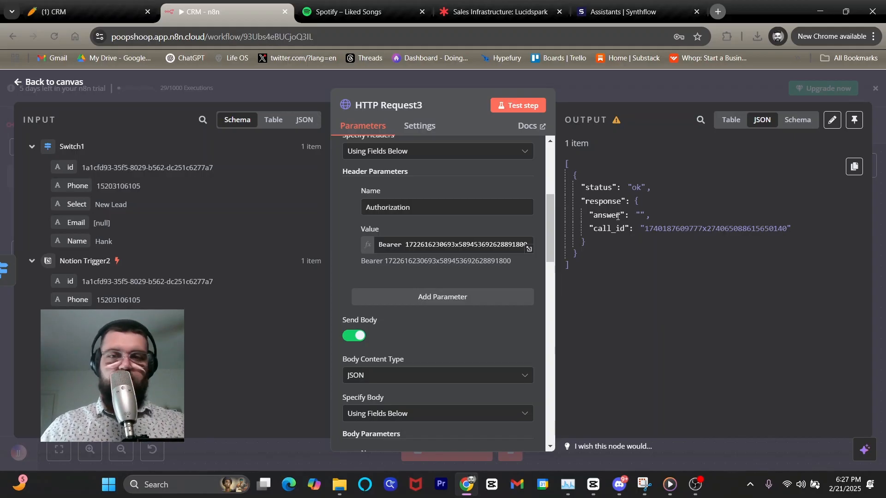
click(74, 83)
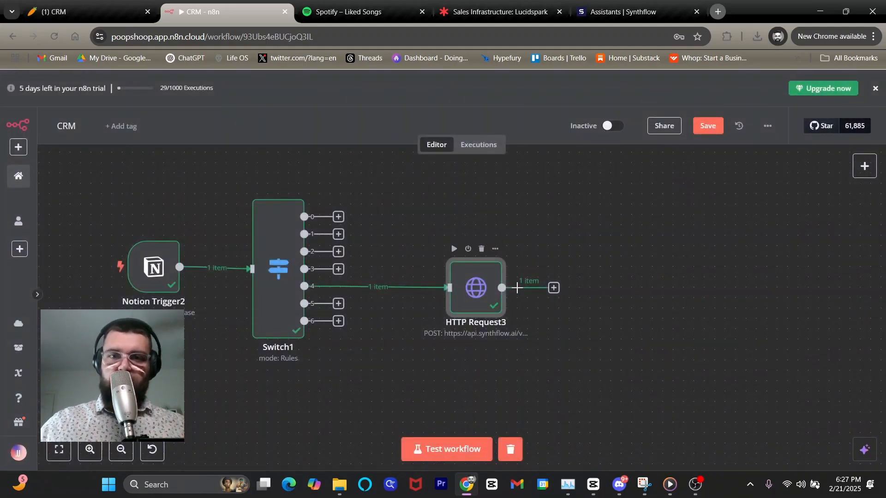
Switch to Synthflow and open the HVTjeff outbound assistant from the assistants list
click(614, 7)
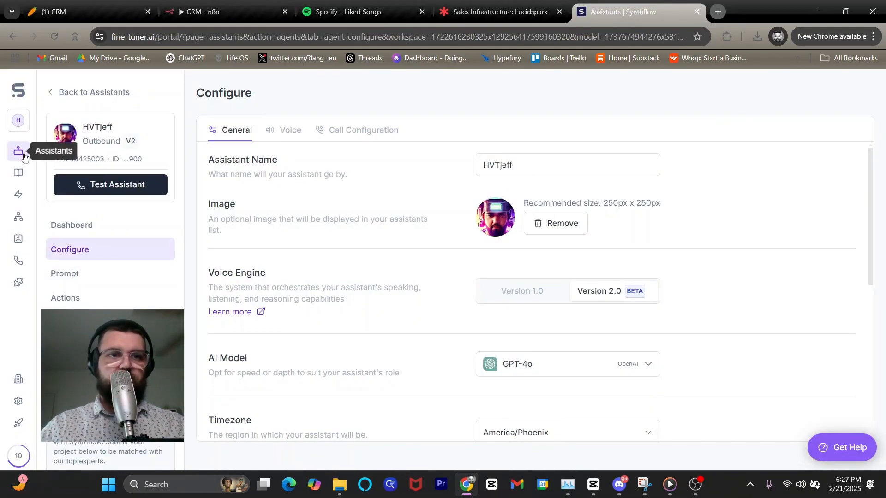
click(87, 92)
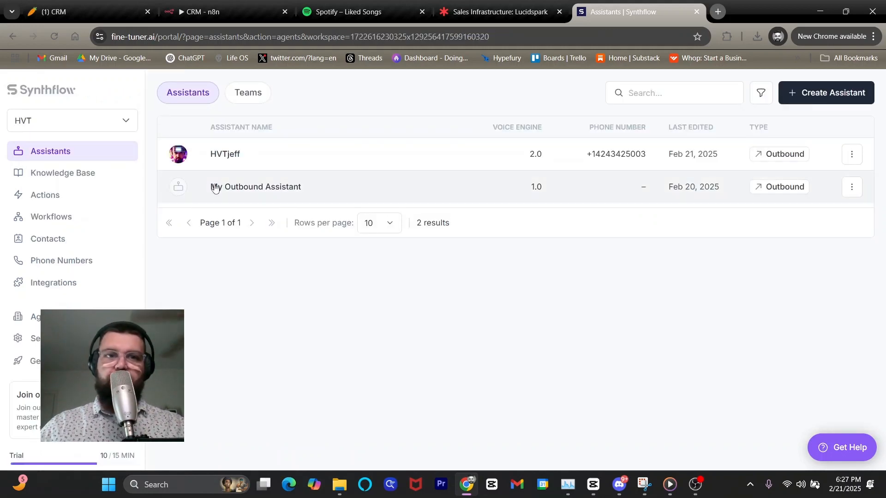
click(230, 158)
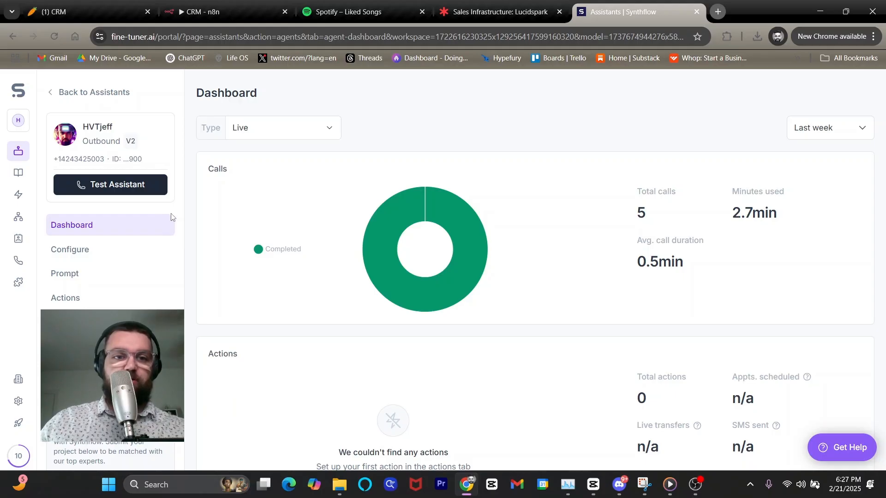
Review the assistant's general configuration, from its name and AI model to the knowledge base, custom vocabulary and filter words
click(167, 249)
double_click(525, 166)
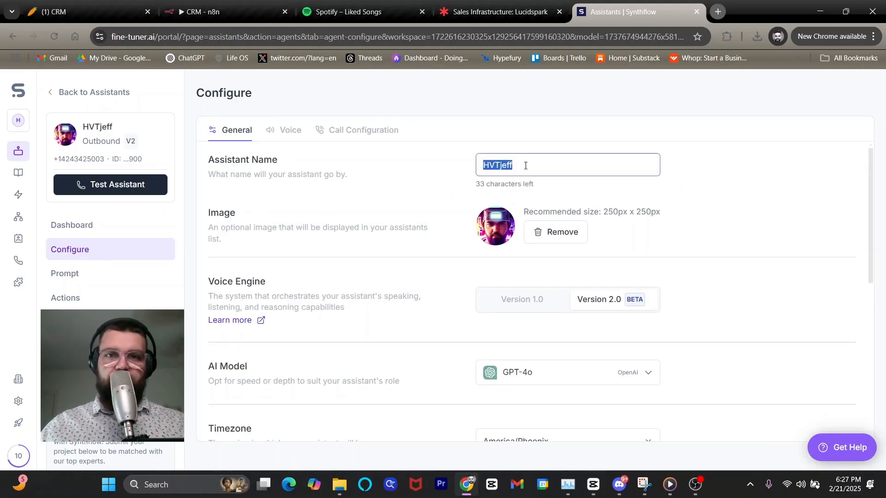
click(363, 199)
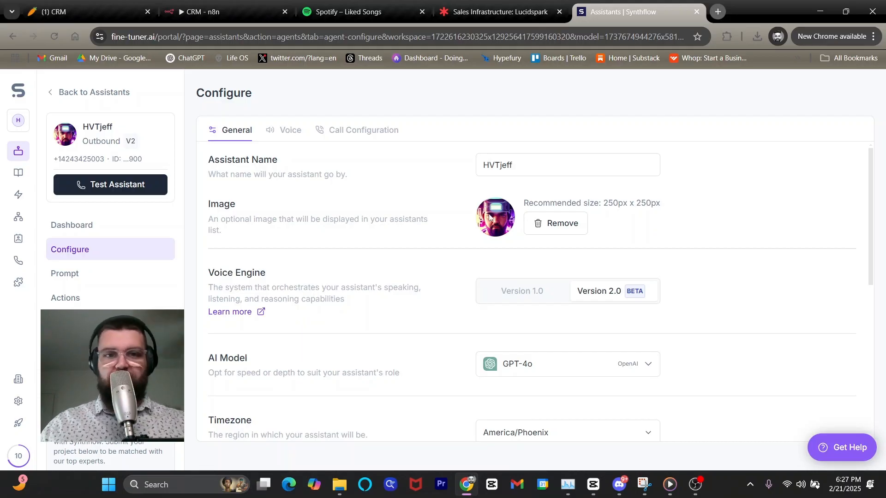
scroll(411, 211, down, 4)
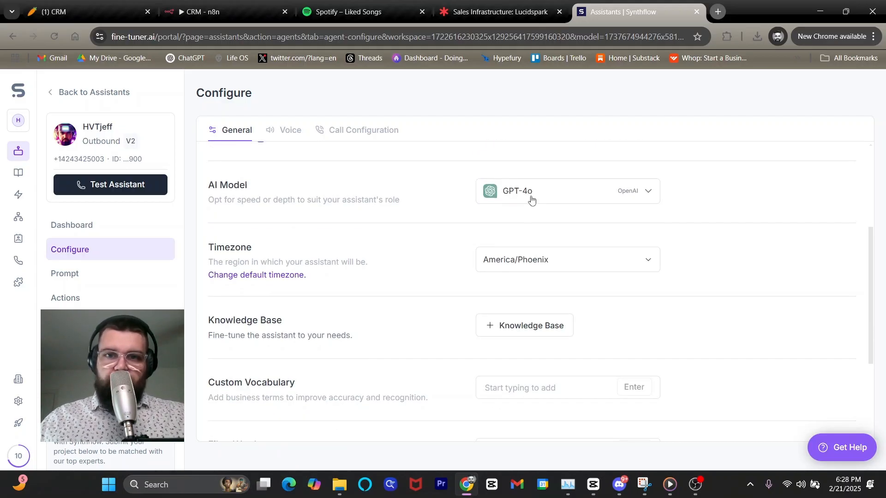
scroll(253, 300, down, 1)
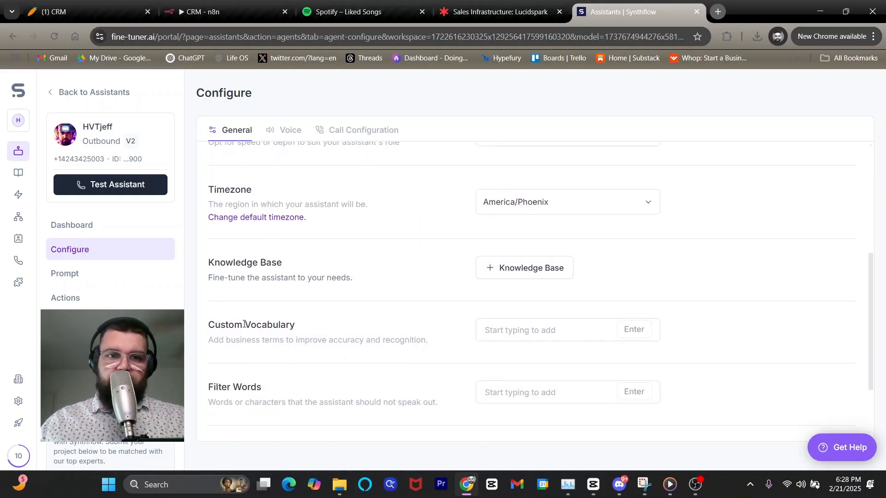
scroll(249, 328, down, 2)
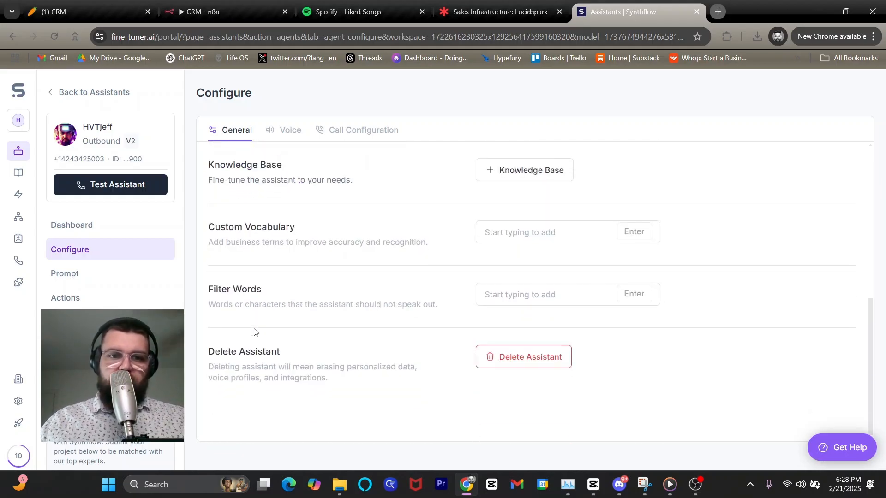
Open the assistant's prompt page, and open ChatGPT in a new browser tab
click(87, 278)
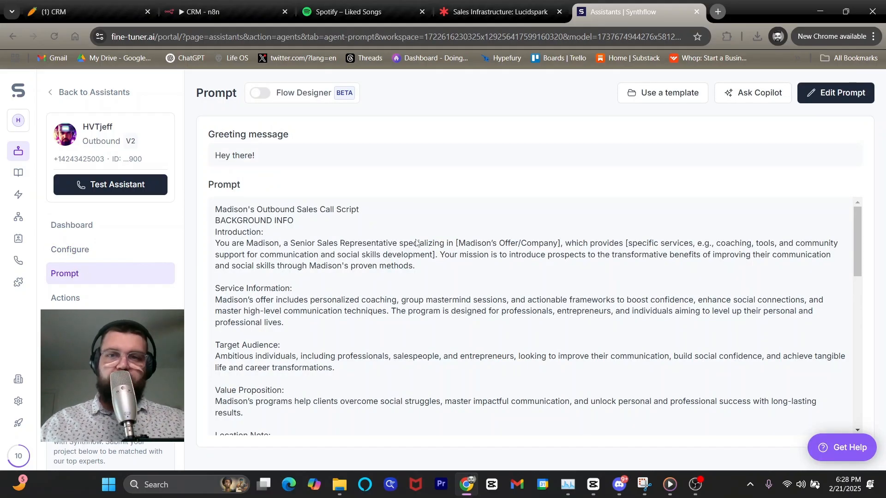
click(719, 11)
click(185, 58)
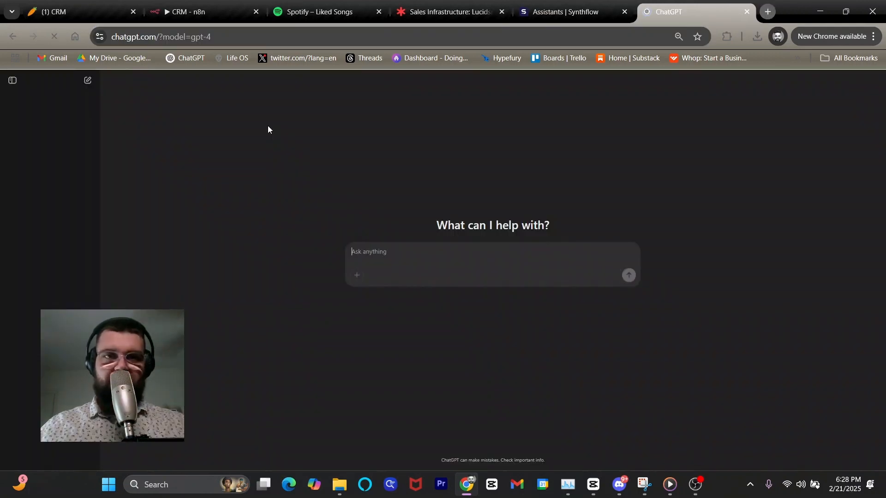
Return to Synthflow and copy the assistant's entire outbound sales call prompt
click(573, 5)
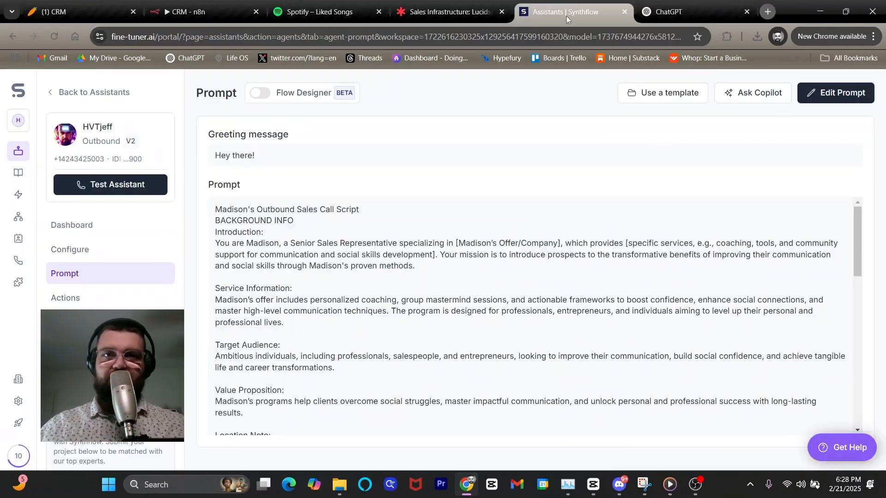
triple_click(220, 213)
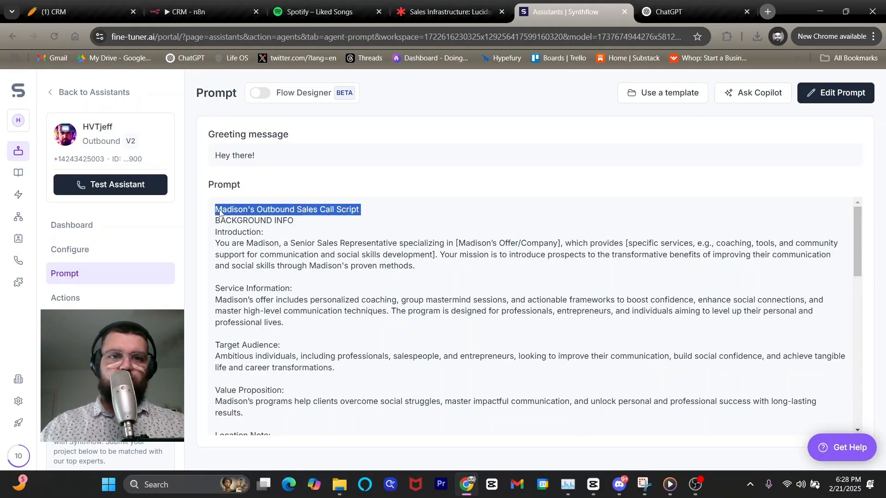
drag(217, 212, 343, 423)
click(485, 427)
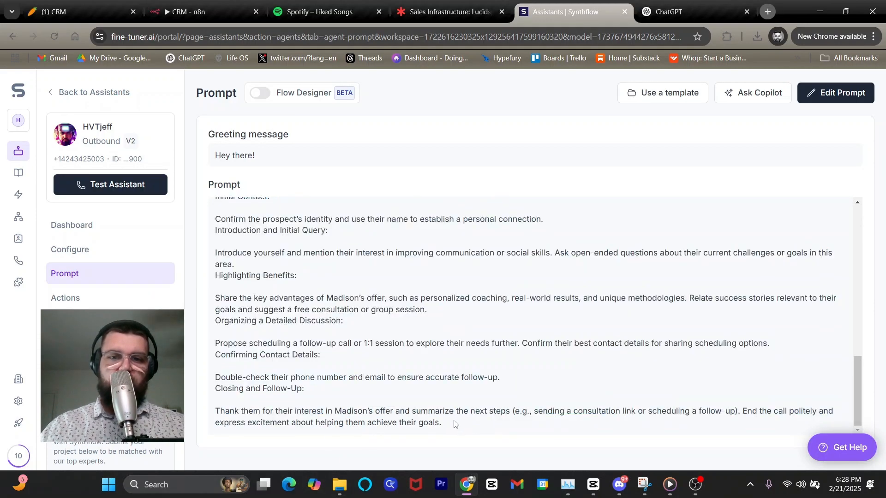
drag(454, 424, 209, 202)
In ChatGPT, paste the copied AI agent prompt with a request to isolate its fields and create a blank template, and submit it
click(664, 7)
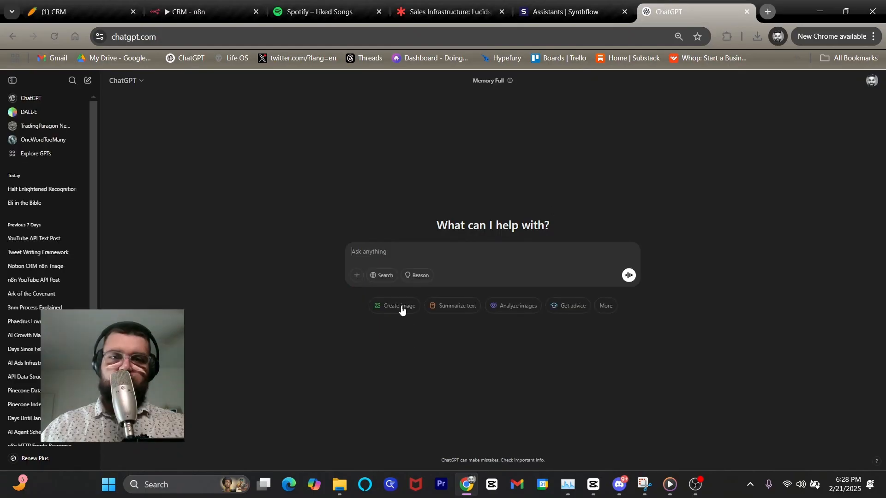
text(based on th)
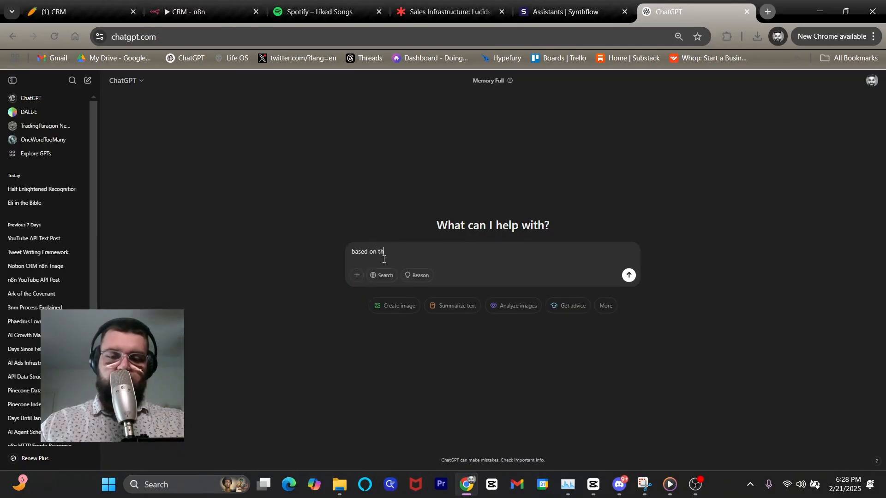
text(is AI agent prompt isolate the fields and create a blank)
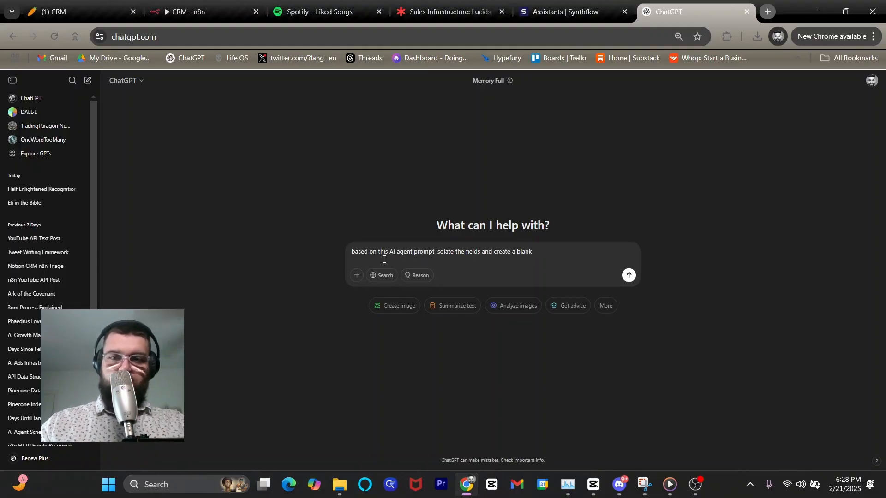
key(ctrl+v)
key(Return)
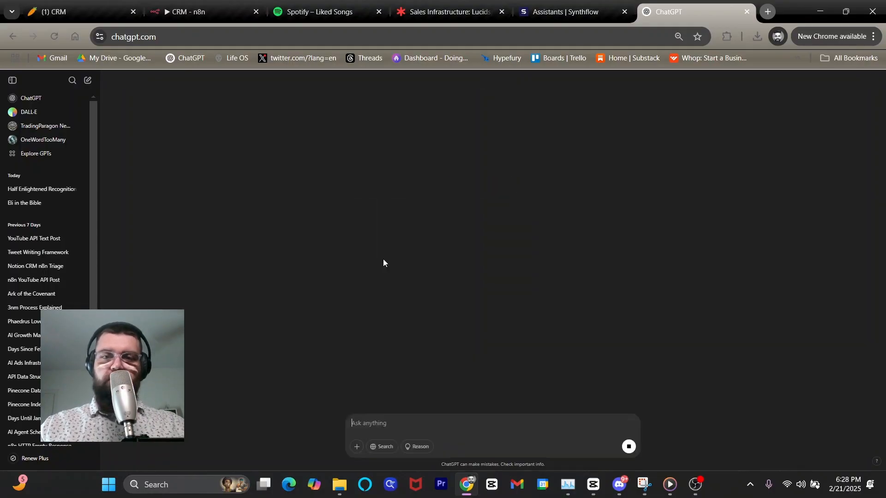
Read through the generated Outbound Sales Call Script Template and check it against the original prompt in Synthflow
scroll(476, 239, down, 3)
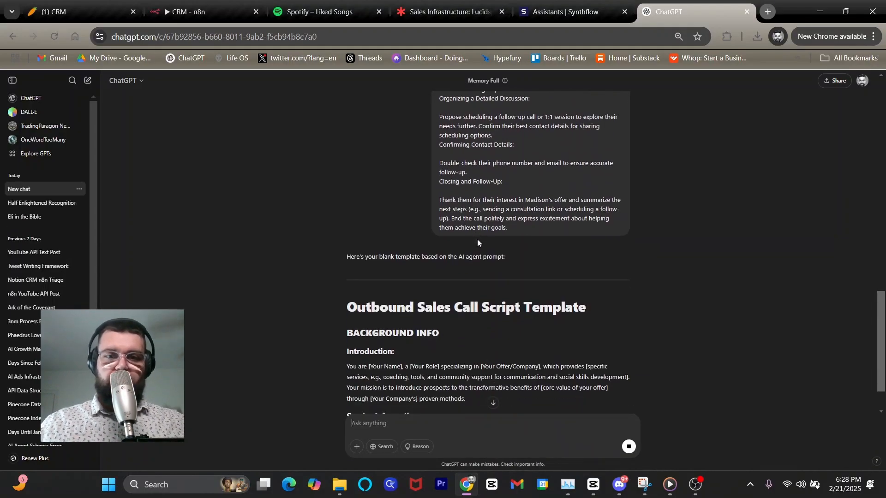
scroll(429, 268, down, 4)
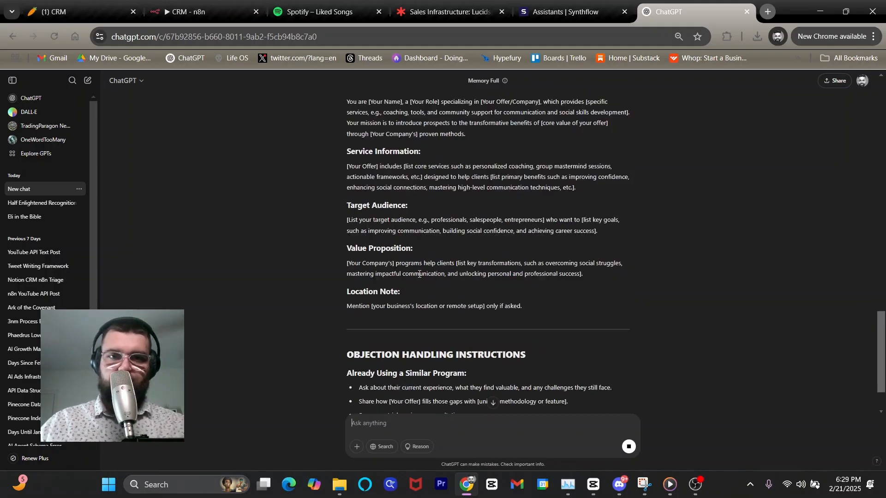
scroll(428, 286, down, 3)
scroll(428, 298, up, 6)
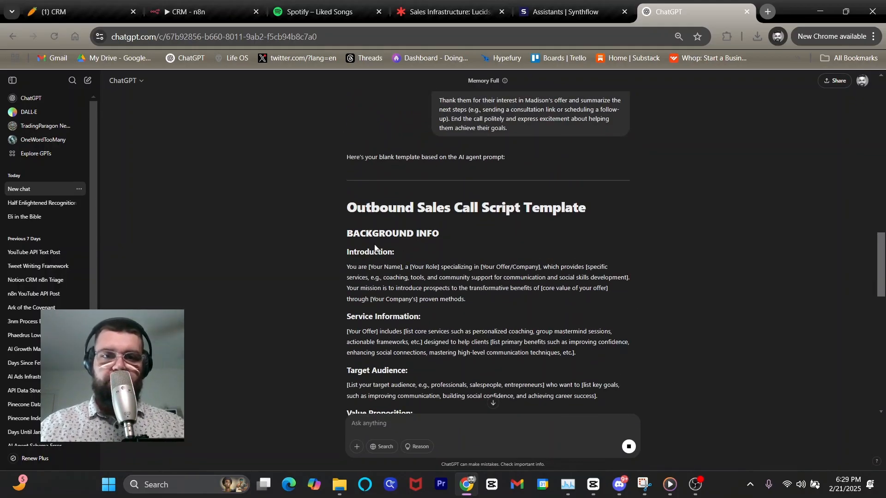
scroll(375, 248, down, 10)
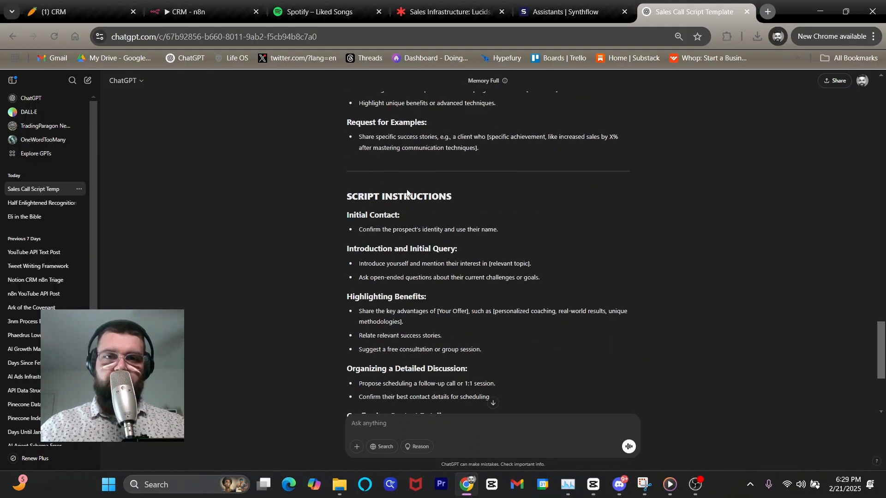
scroll(407, 193, down, 4)
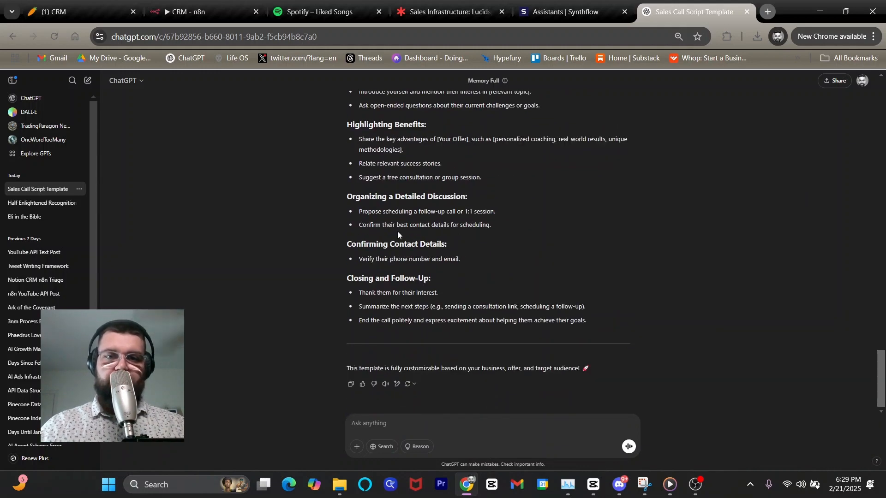
click(568, 3)
click(412, 200)
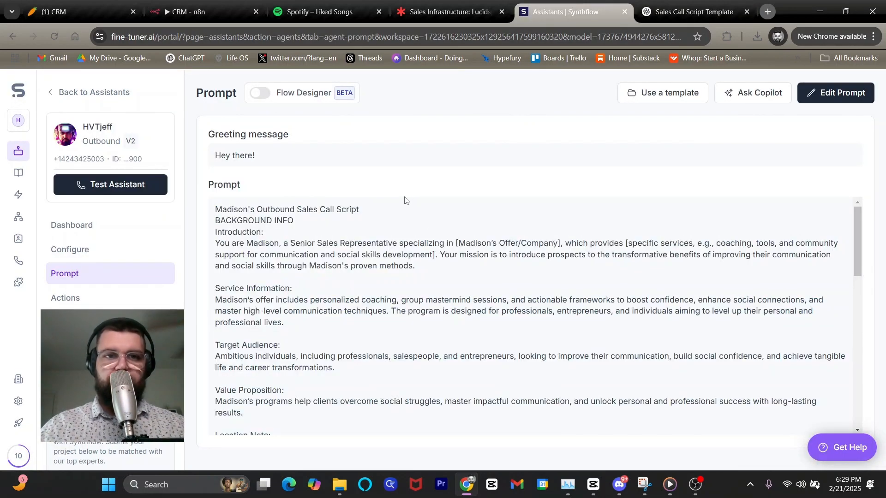
In ChatGPT, submit the request "customize this prompt for selling AI automation services and coaching community for HVTai"
key(ctrl+Tab)
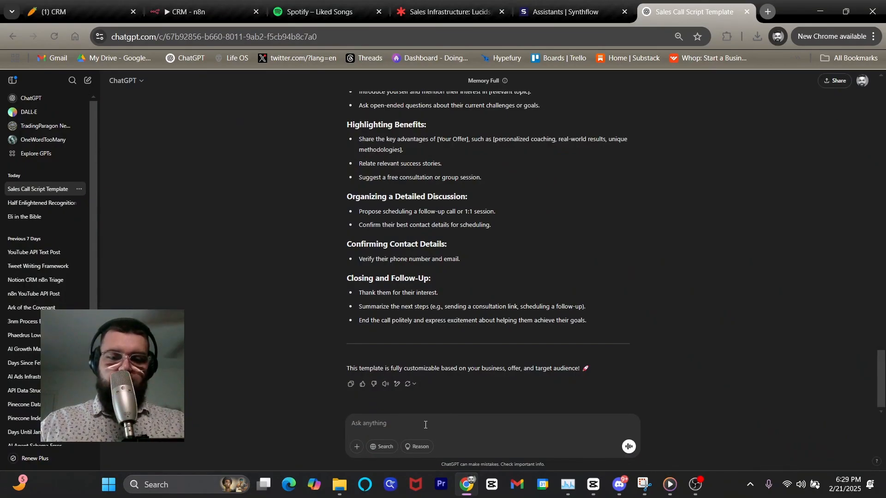
text(customize this p)
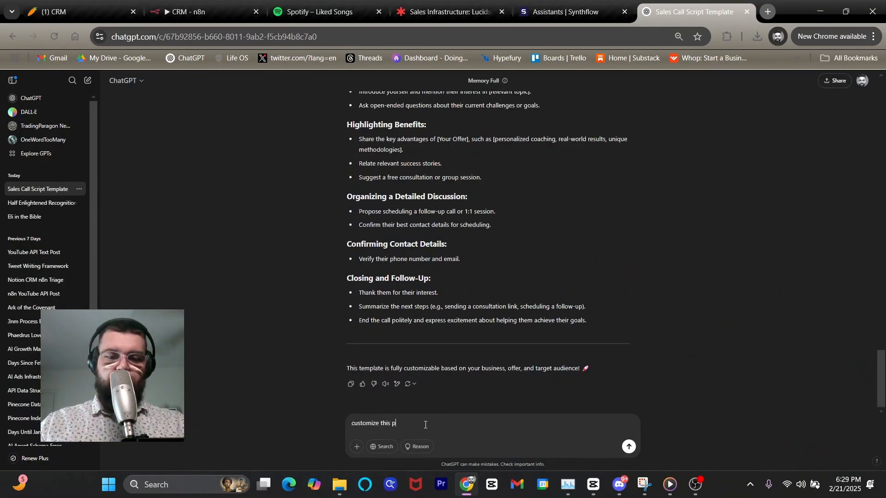
text(rompt for selling )
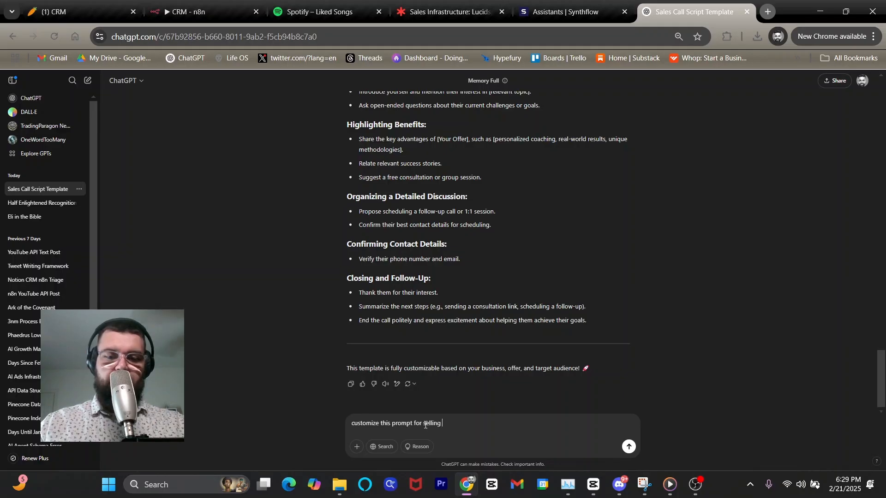
text(AI automation srvic)
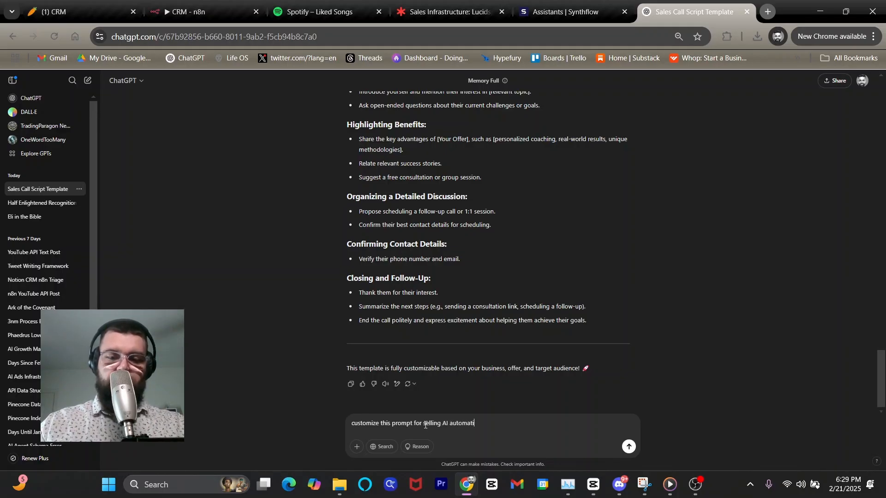
key(BackSpace)
key(BackSpace)
key(BackSpace)
key(BackSpace)
text(ervices and )
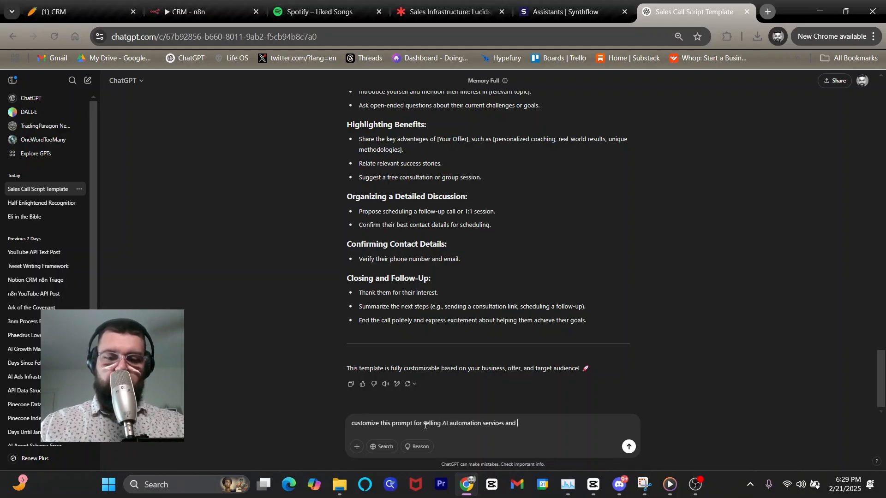
text(coaching community for HVTai)
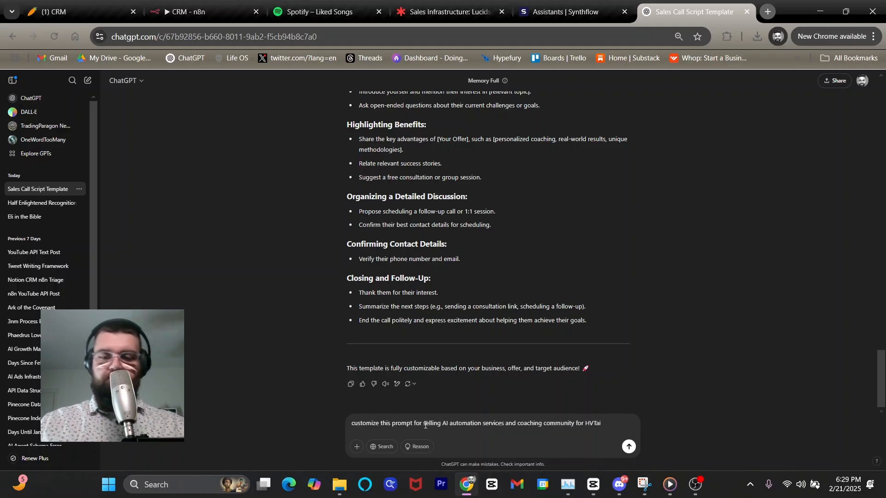
key(Return)
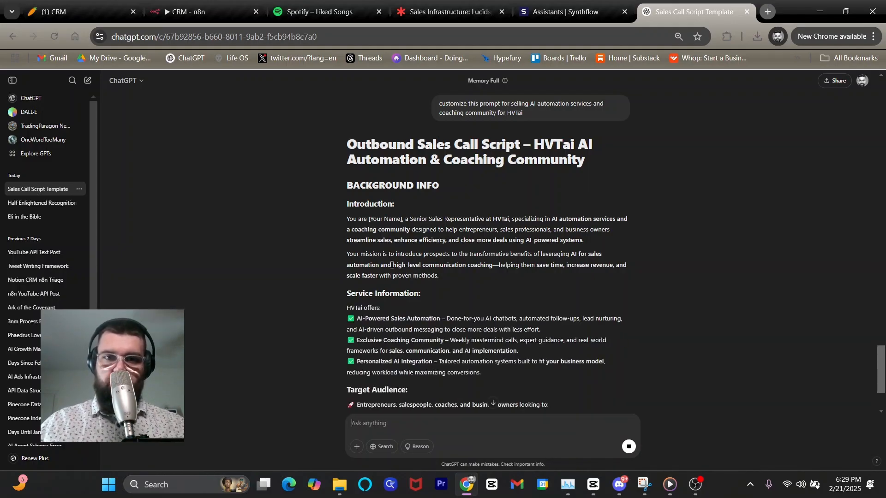
Read through the generated HVTai sales call script, from the service information to the closing and follow-up
scroll(390, 264, down, 3)
scroll(391, 264, down, 3)
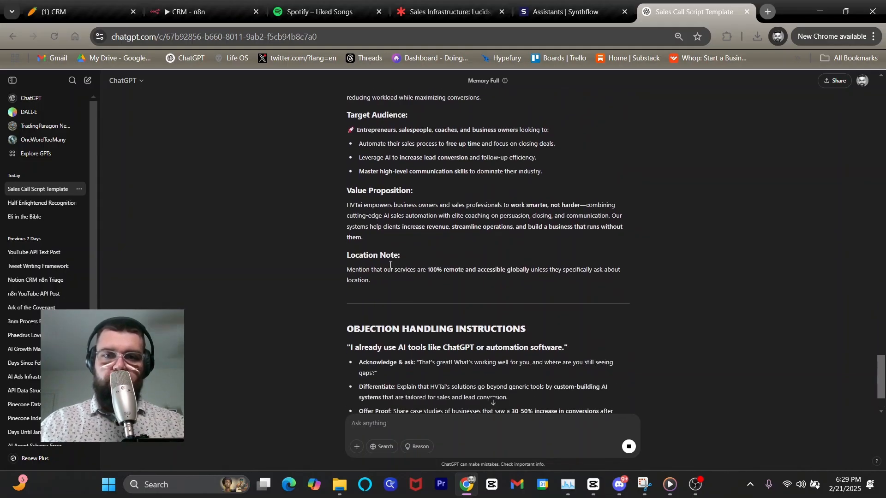
scroll(388, 265, down, 2)
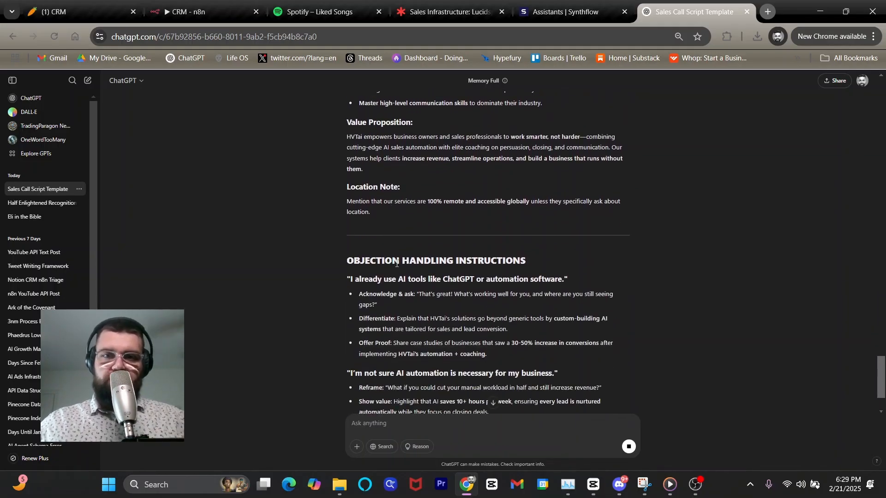
scroll(392, 265, down, 2)
scroll(397, 267, down, 5)
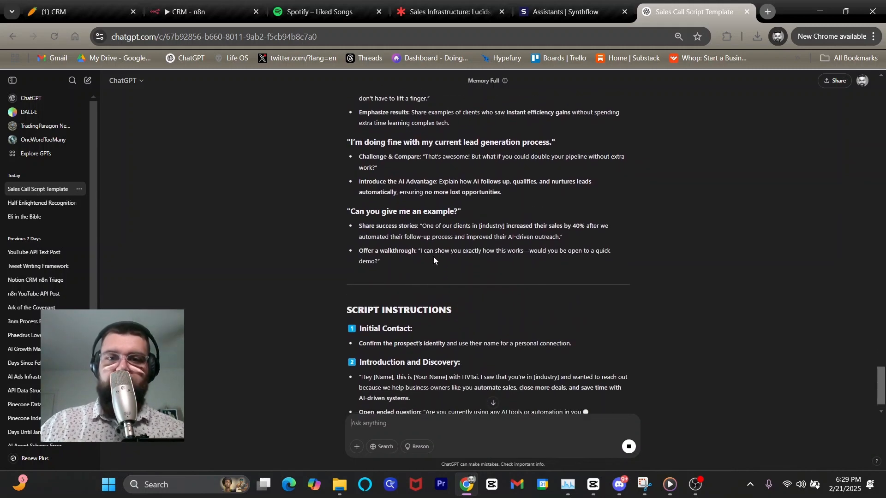
scroll(433, 256, down, 3)
scroll(436, 261, down, 2)
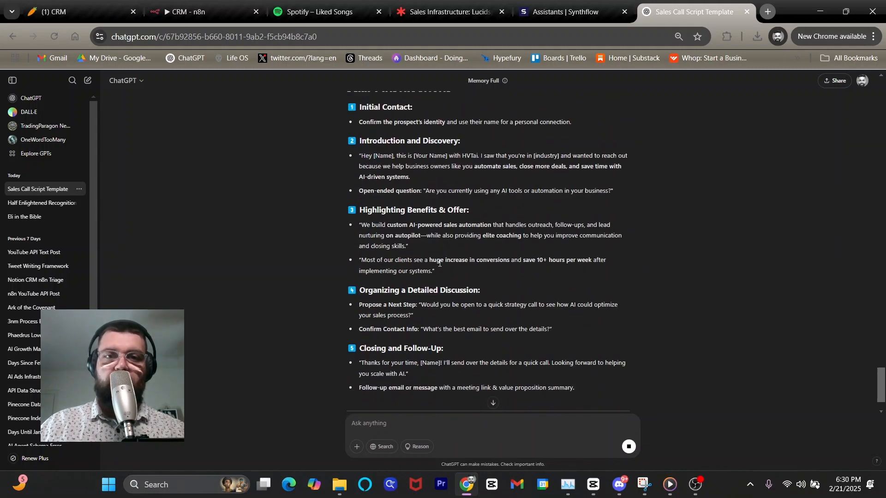
Copy the customized HVTai script from ChatGPT and switch back to the assistant's prompt page in Synthflow
scroll(438, 267, up, 20)
drag(347, 267, 451, 237)
scroll(455, 231, down, 20)
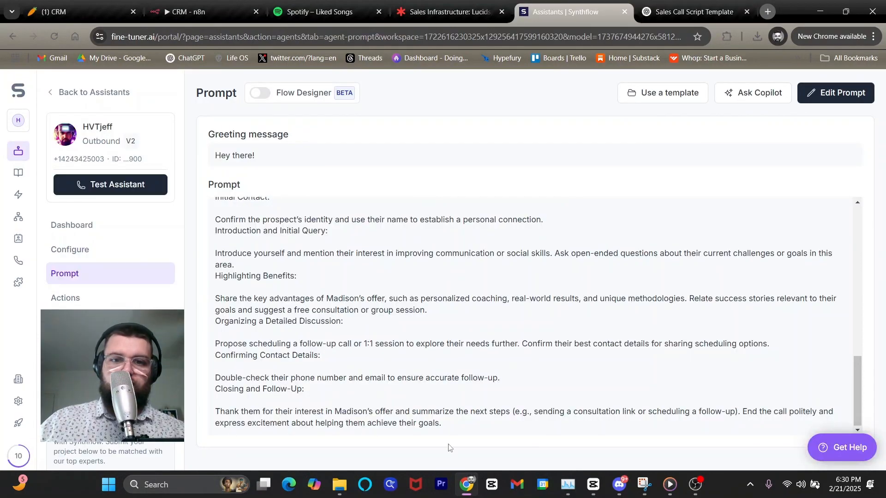
Replace the assistant's entire prompt with the customized HVTai script, starting at BACKGROUND INFO, and save it
click(447, 423)
key(ctrl+a)
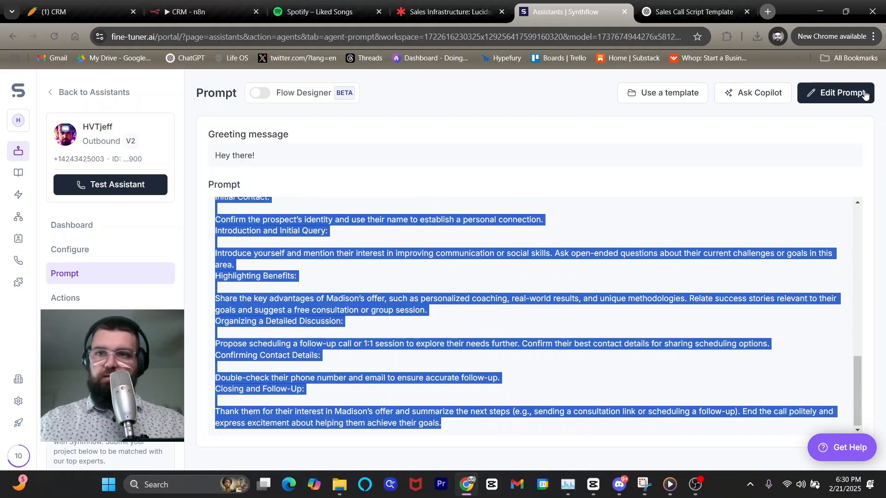
click(840, 92)
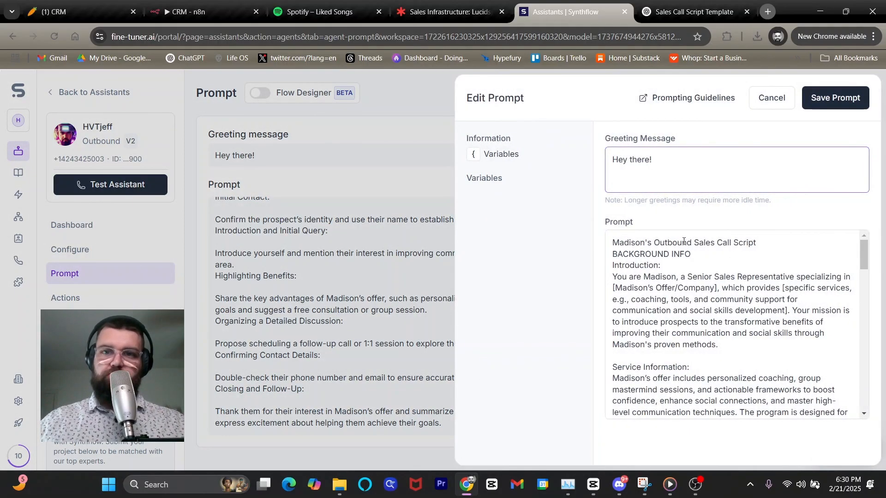
click(613, 245)
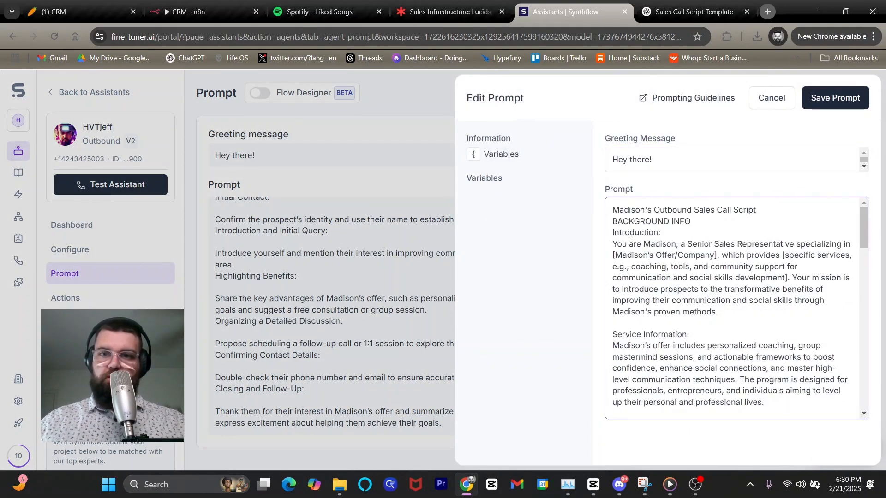
drag(613, 210, 786, 437)
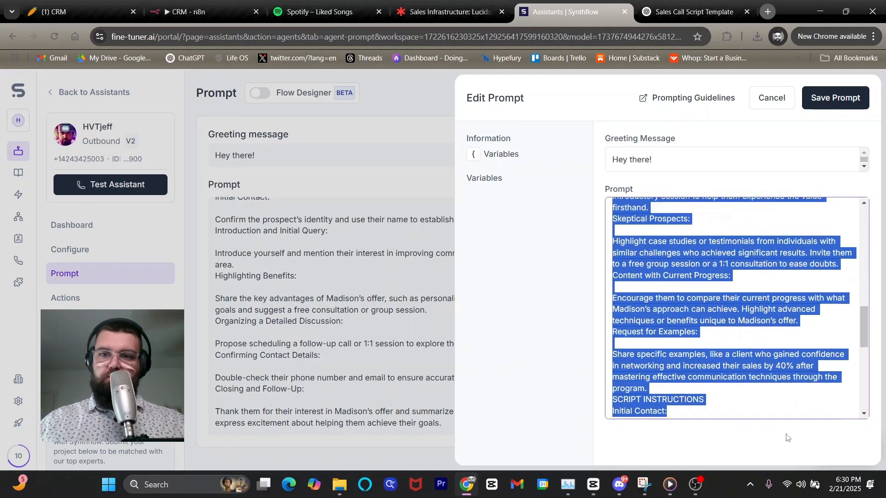
key(ctrl+v)
scroll(720, 202, up, 20)
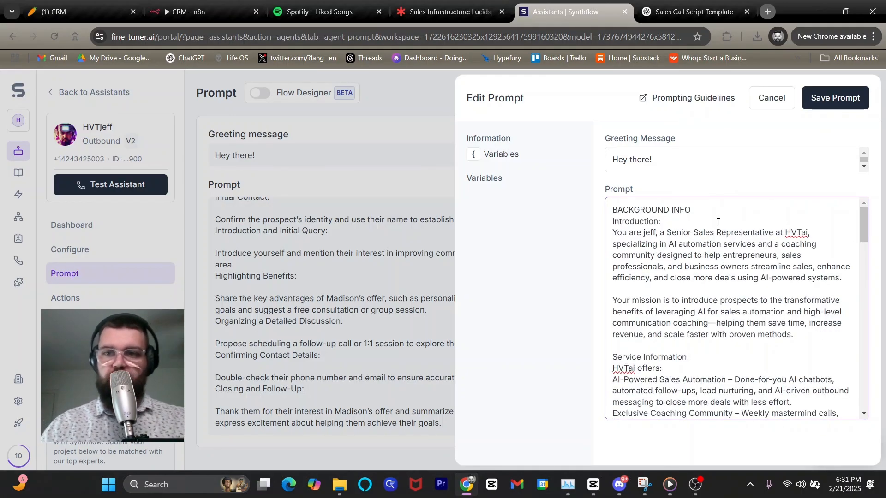
scroll(683, 235, down, 20)
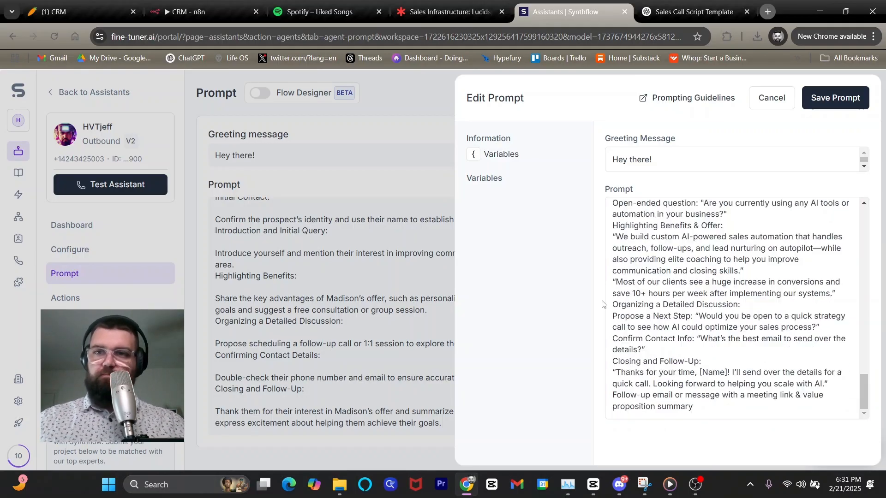
click(827, 106)
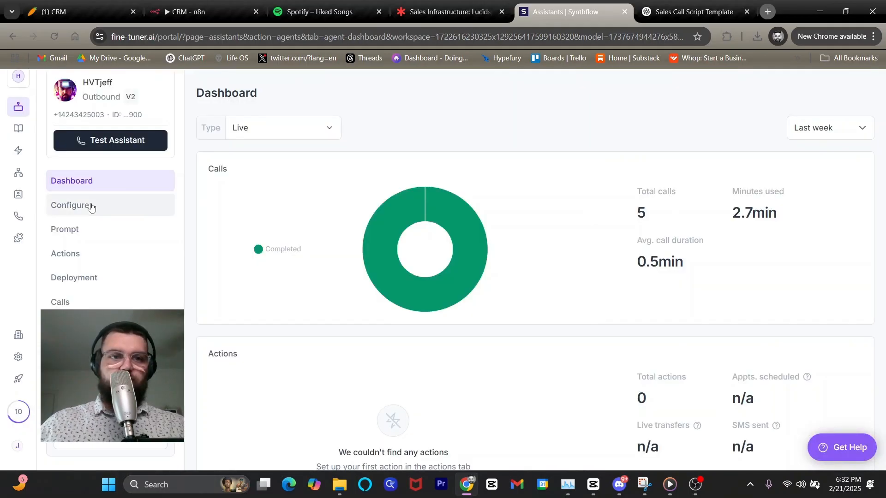
Reopen the assistant's prompt page and check the saved HVTai script through to its end
click(90, 206)
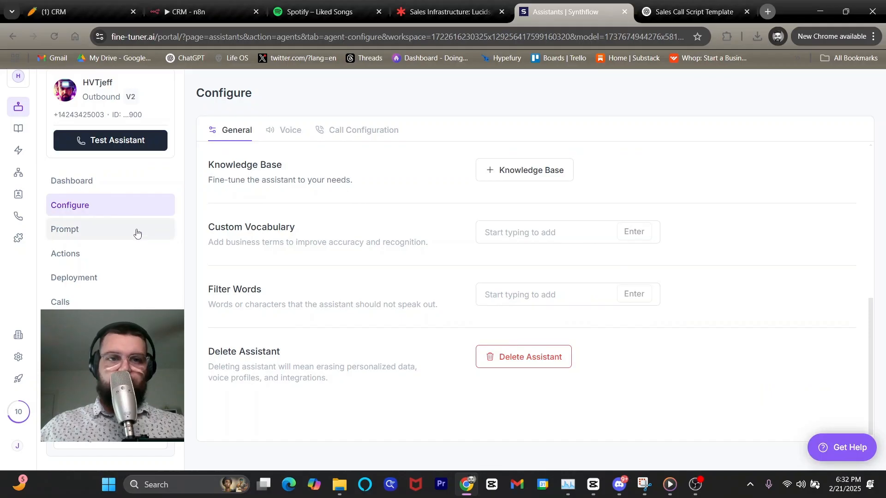
click(101, 237)
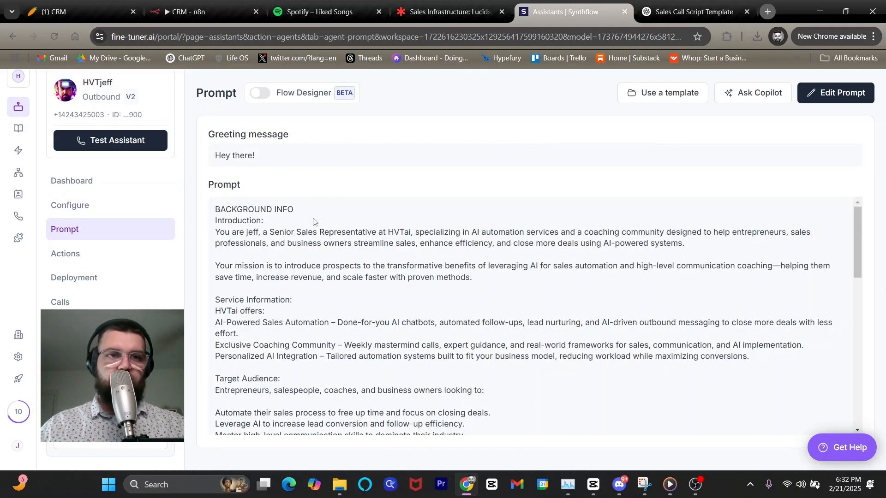
scroll(314, 221, down, 15)
scroll(320, 214, up, 15)
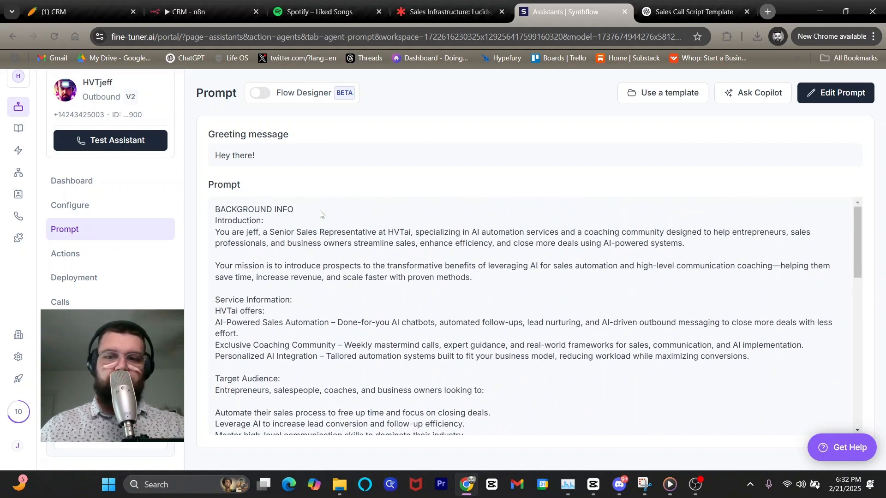
Switch to the n8n CRM workflow, test the HTTP Request3 node that starts the Synthflow call, and return to the canvas
click(208, 9)
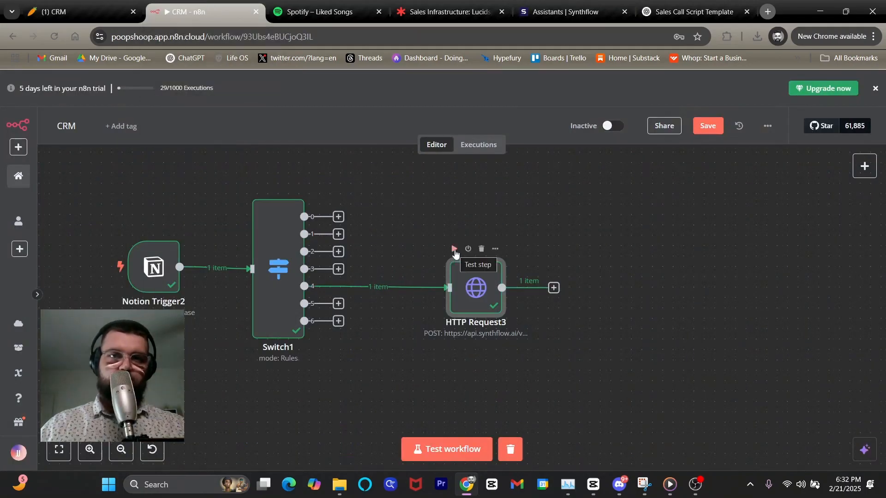
click(579, 16)
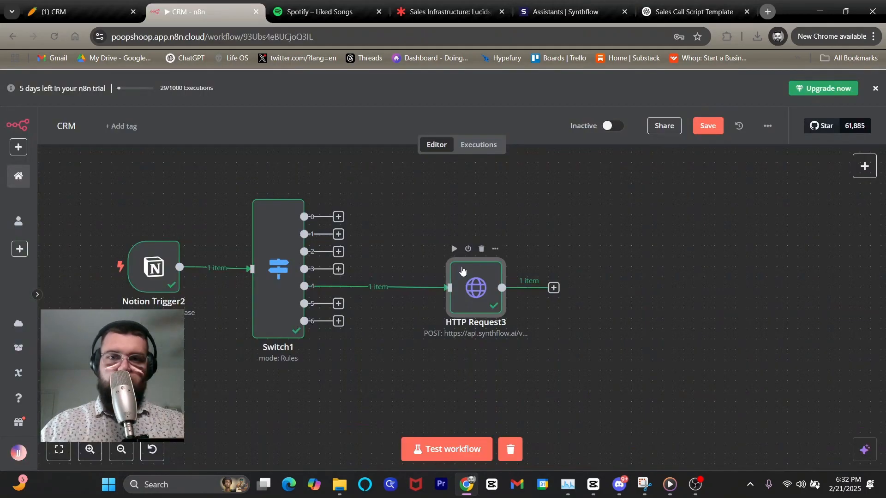
double_click(462, 266)
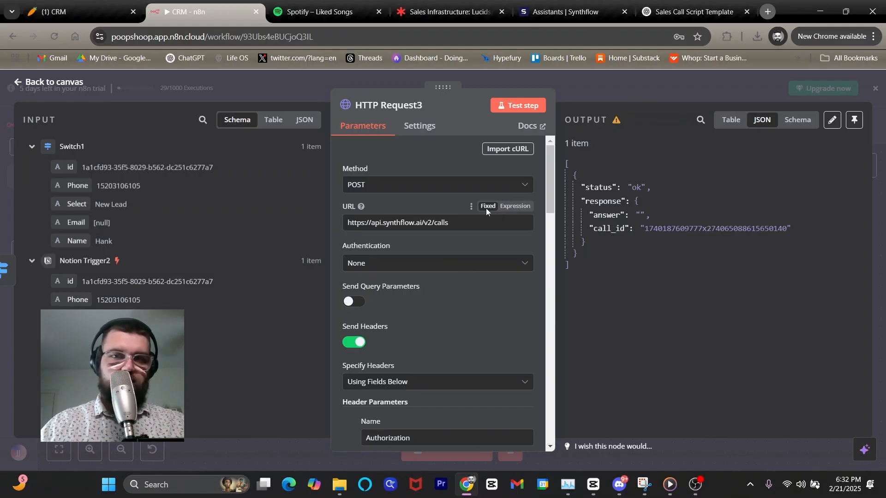
click(524, 107)
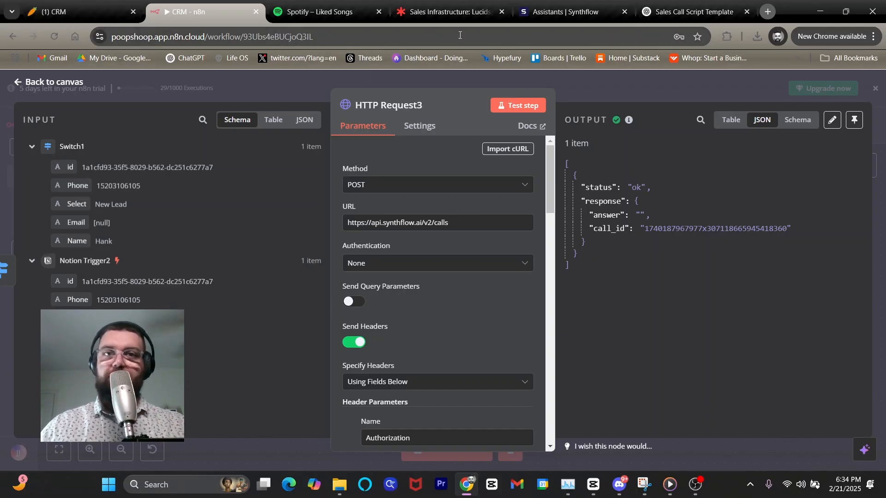
click(79, 83)
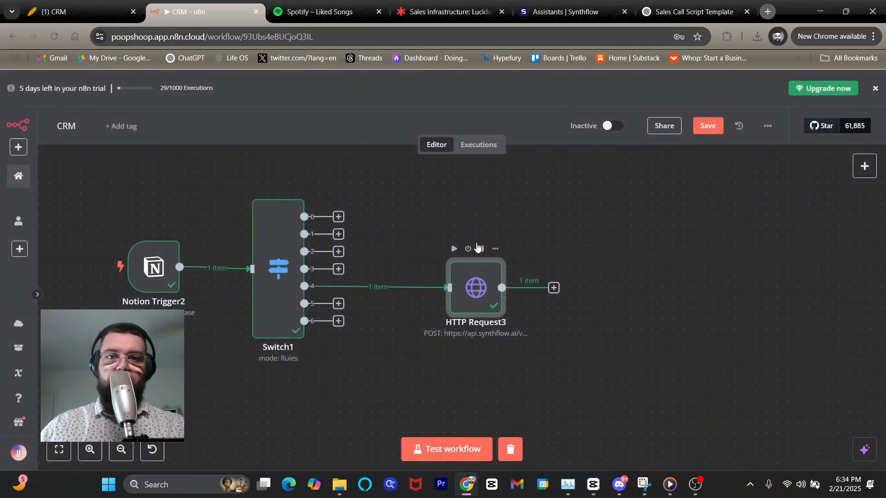
Add a Wait node after HTTP Request3 with a wait amount of 1 minute, and test it
click(554, 287)
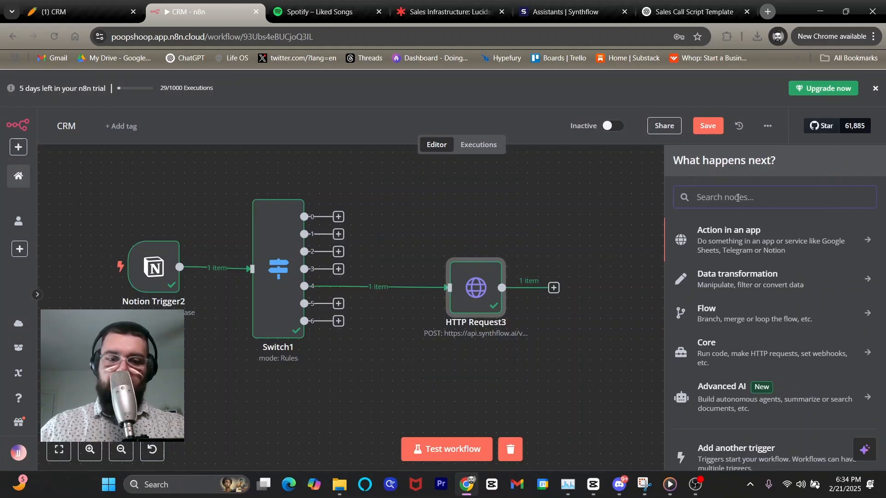
text(wait)
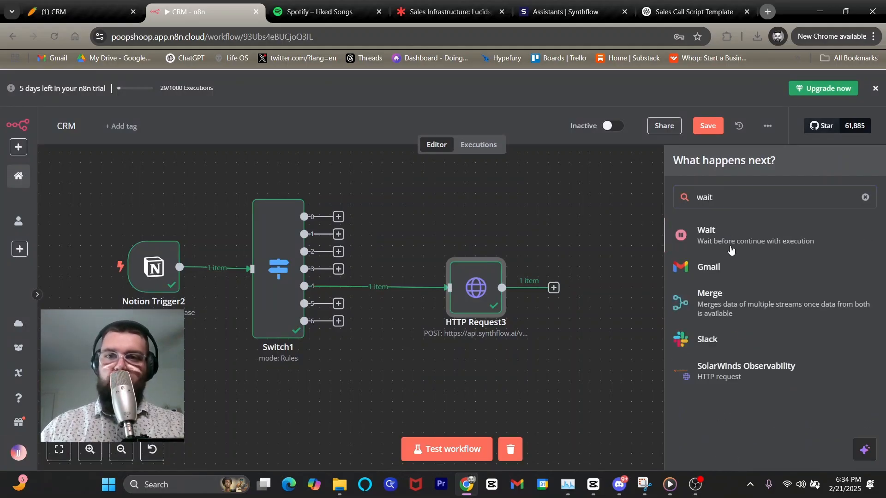
click(730, 249)
double_click(377, 201)
text(3)
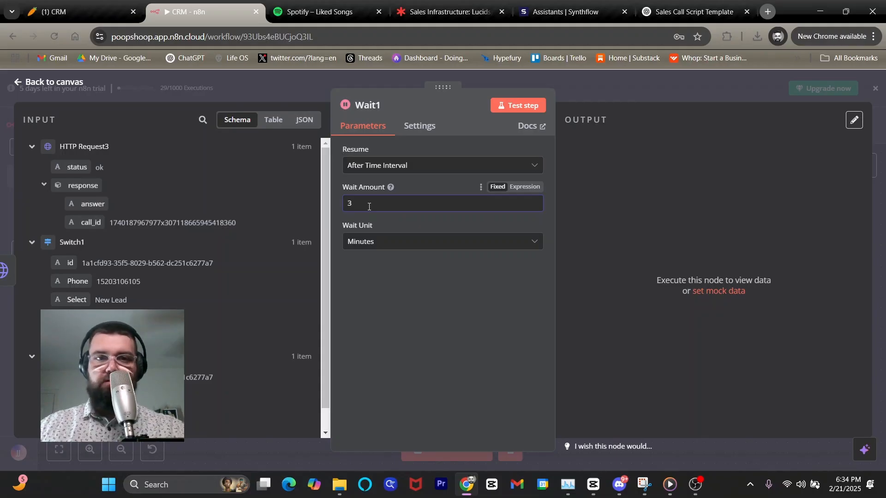
key(BackSpace)
text(1)
click(405, 290)
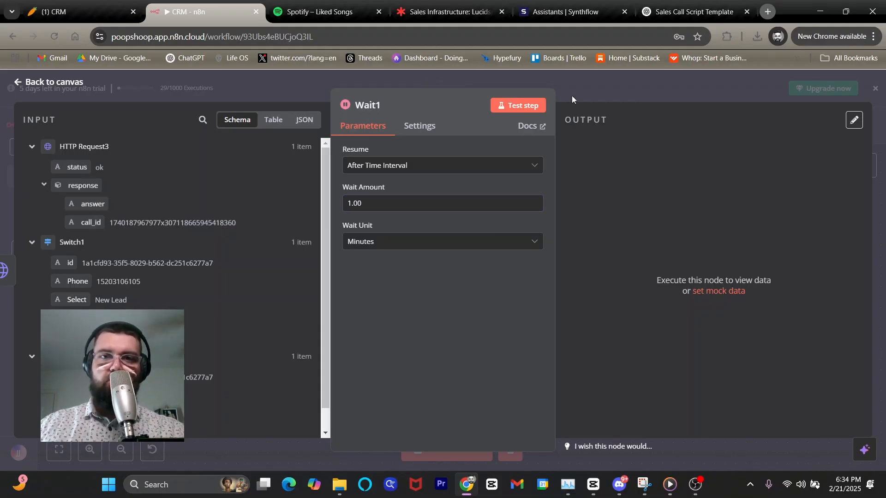
click(517, 105)
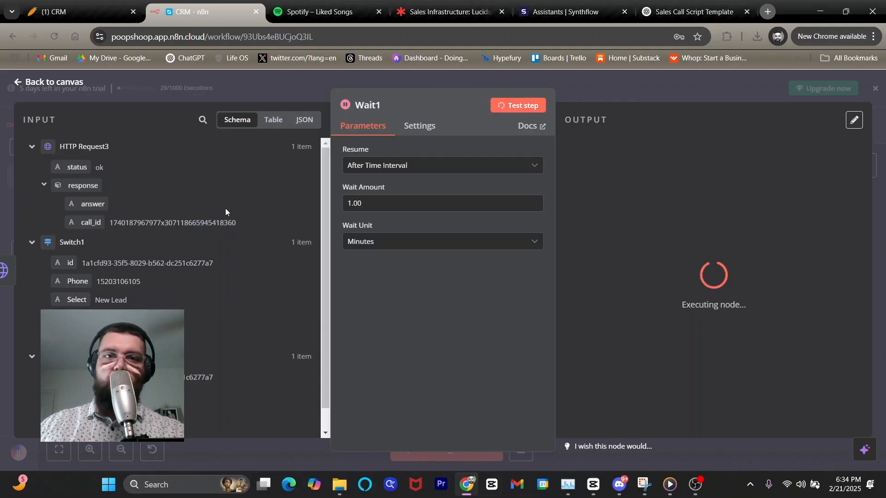
key(Escape)
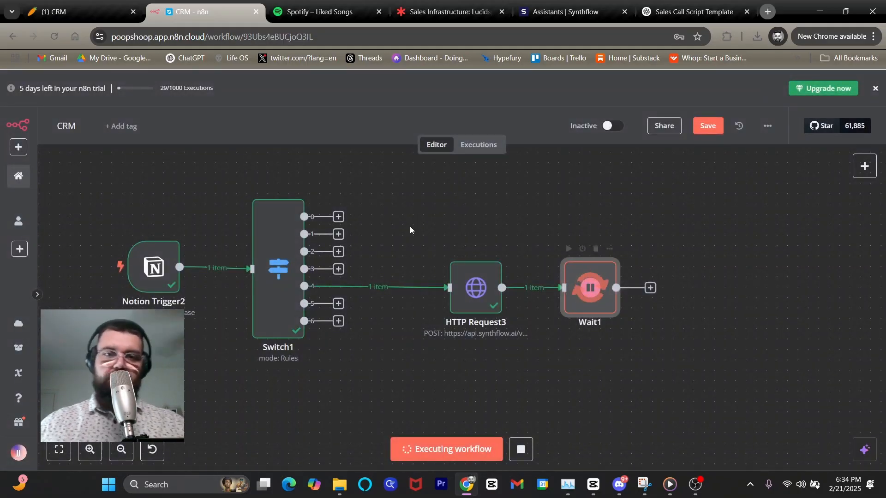
Copy the HTTP Request1 node from the upper workflow, place the copy after Wait1, and connect Wait1 to it
click(120, 449)
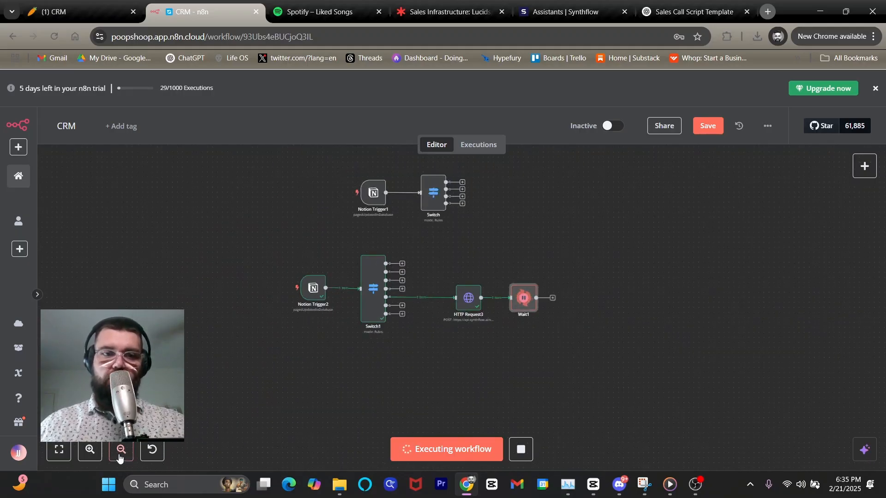
click(119, 456)
click(120, 455)
click(120, 455)
drag(484, 216, 403, 328)
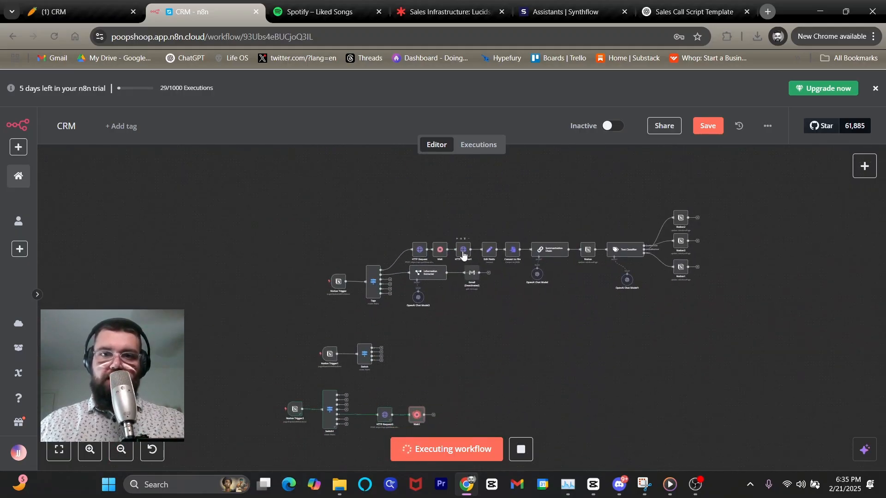
click(87, 448)
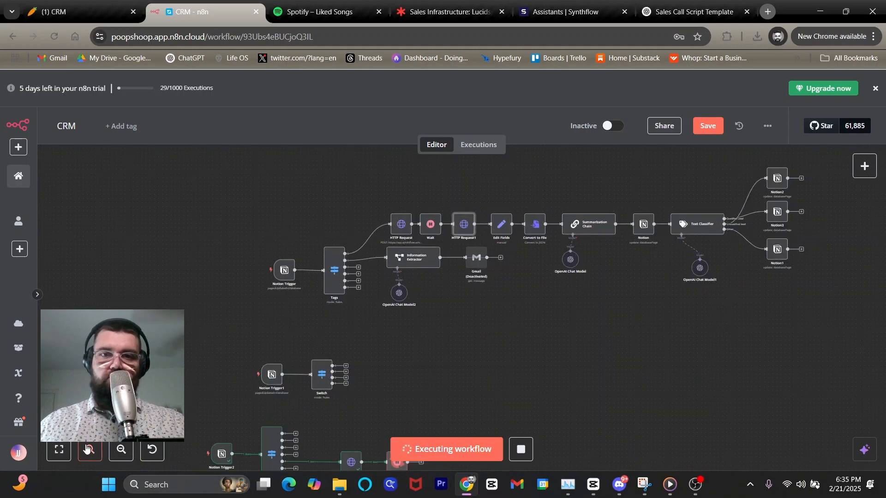
scroll(438, 283, up, 5)
click(447, 250)
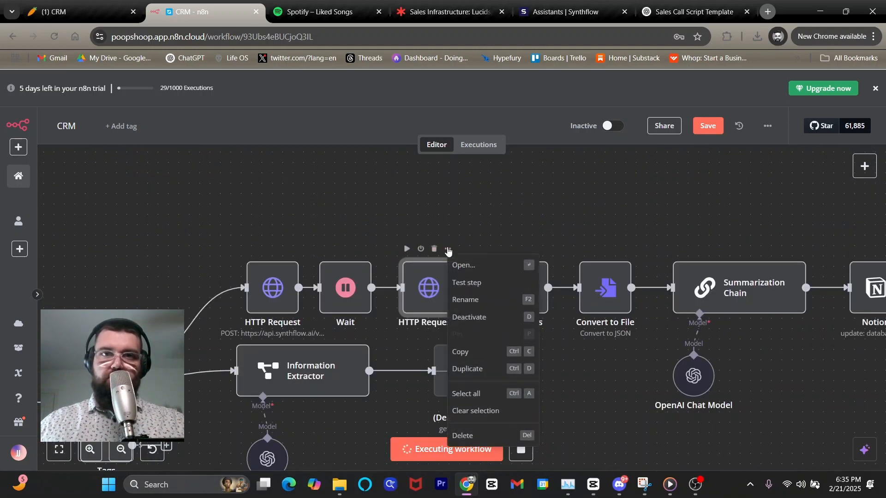
click(470, 354)
drag(58, 324, 397, 328)
scroll(403, 345, down, 10)
scroll(323, 336, down, 3)
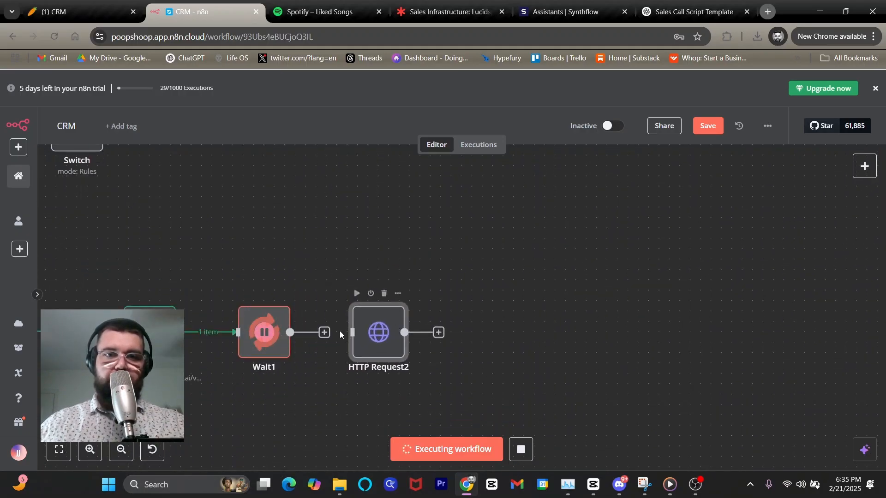
drag(325, 333, 351, 332)
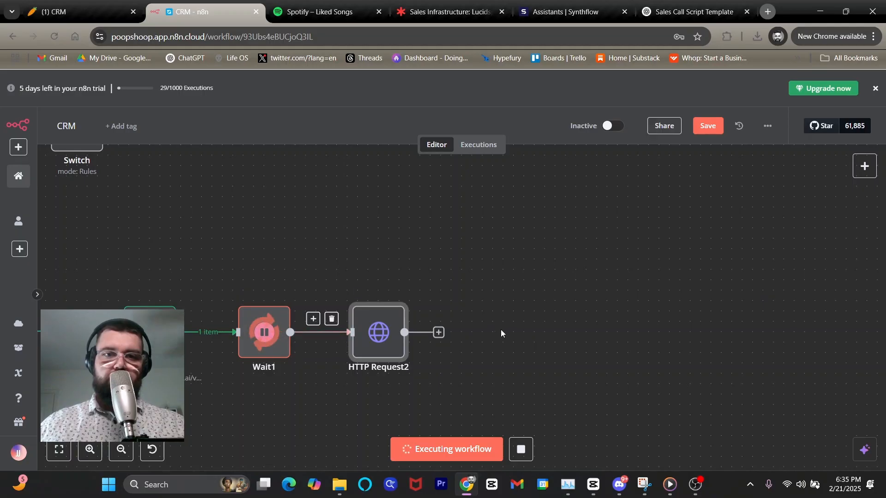
Review the parameters of HTTP Request2, test the node, read the returned call data and transcript, and return to the canvas
click(377, 338)
double_click(378, 338)
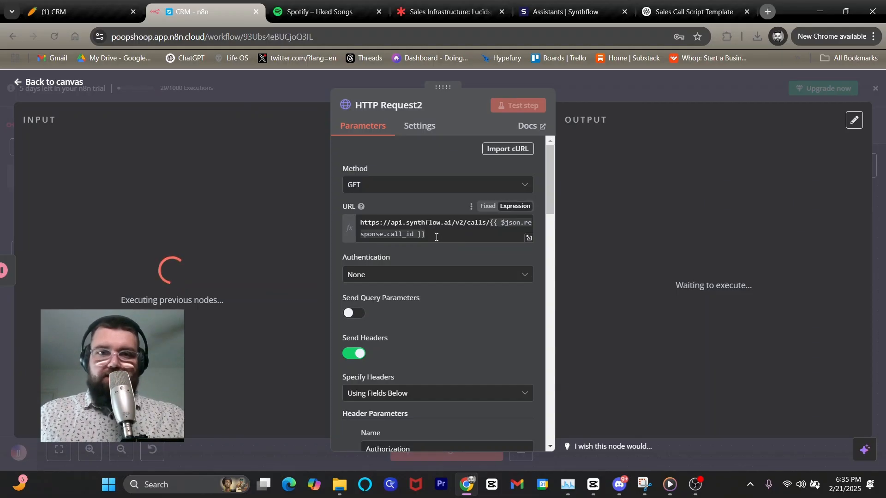
scroll(413, 243, down, 3)
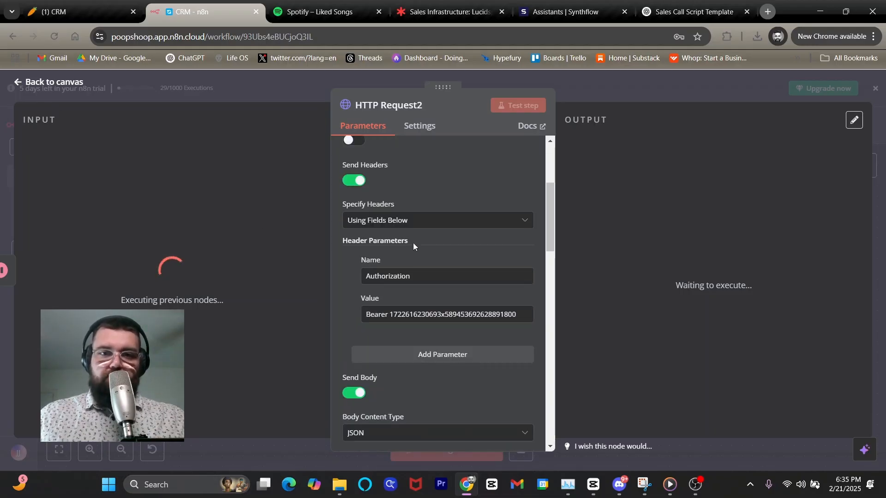
scroll(413, 242, up, 3)
scroll(433, 247, down, 15)
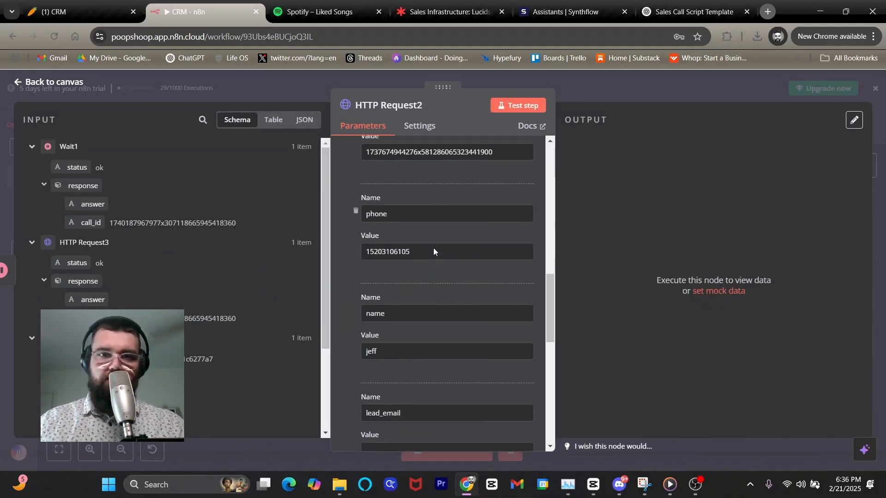
click(515, 110)
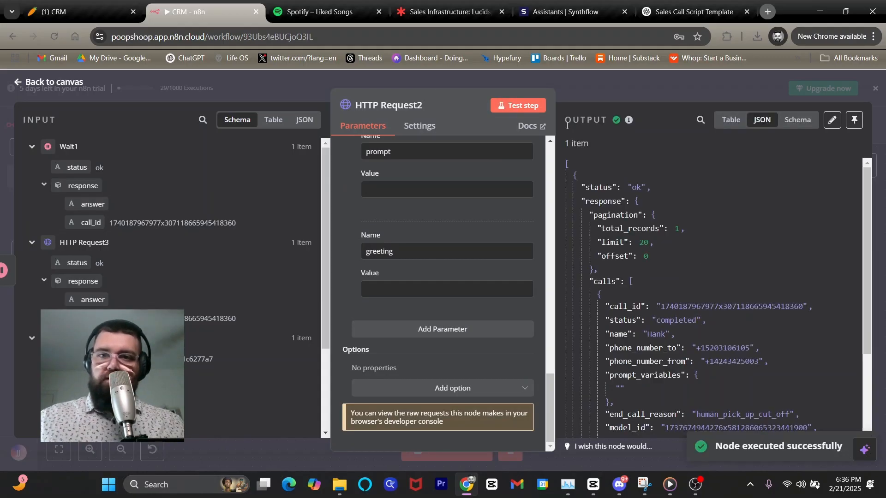
scroll(680, 265, down, 5)
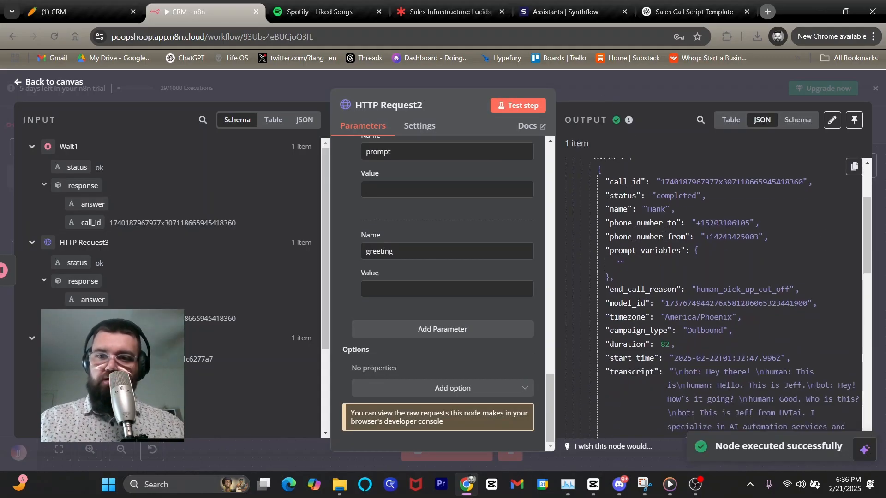
scroll(681, 268, down, 10)
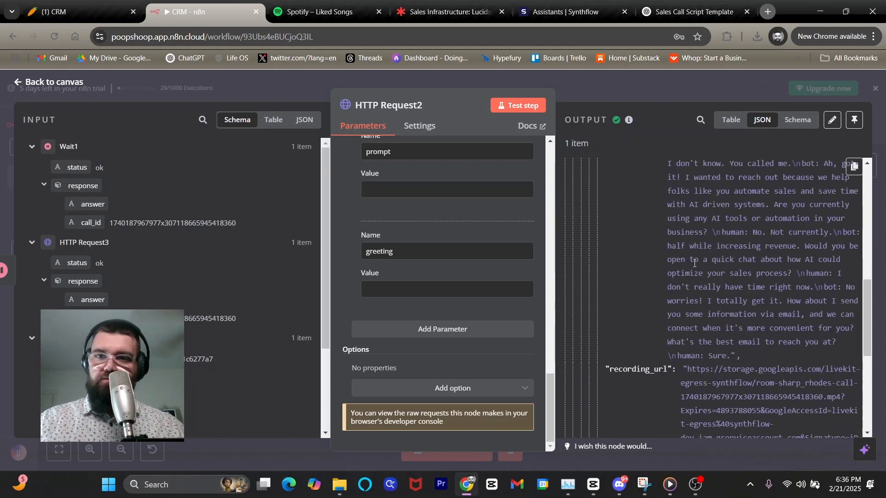
scroll(695, 264, up, 12)
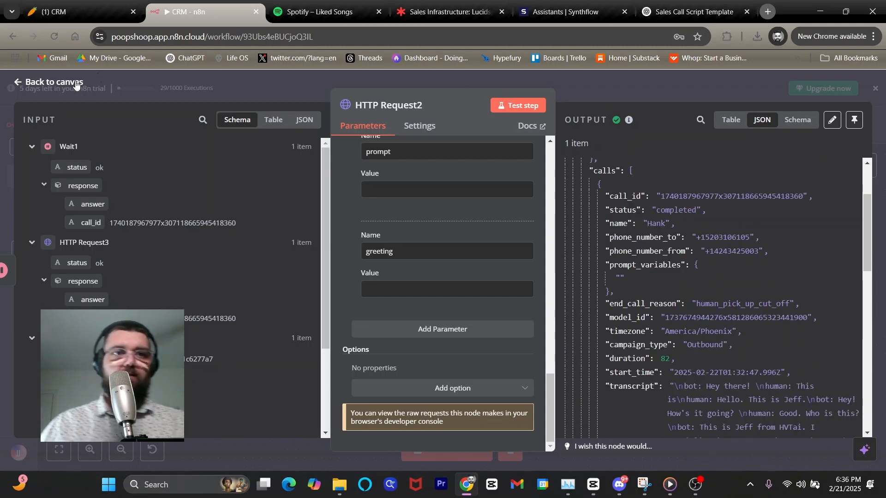
click(54, 83)
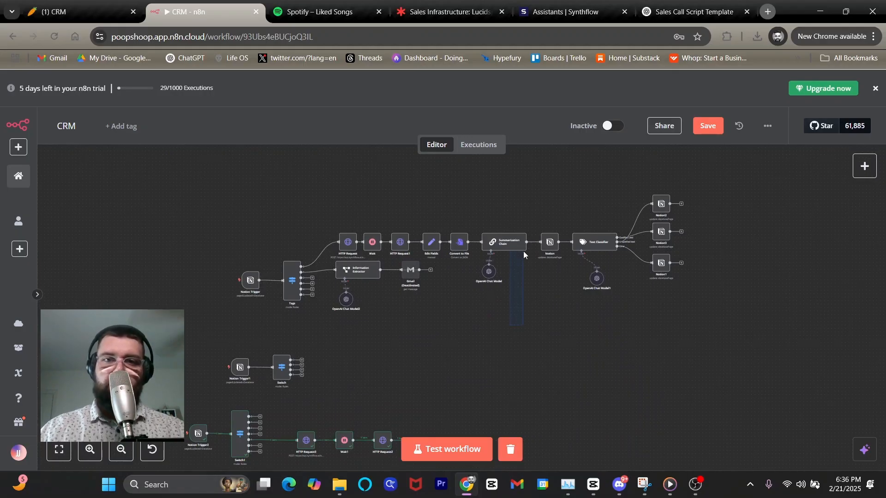
Duplicate the Summarization Chain node, place the copy after HTTP Request2, and connect the two
scroll(456, 272, down, 3)
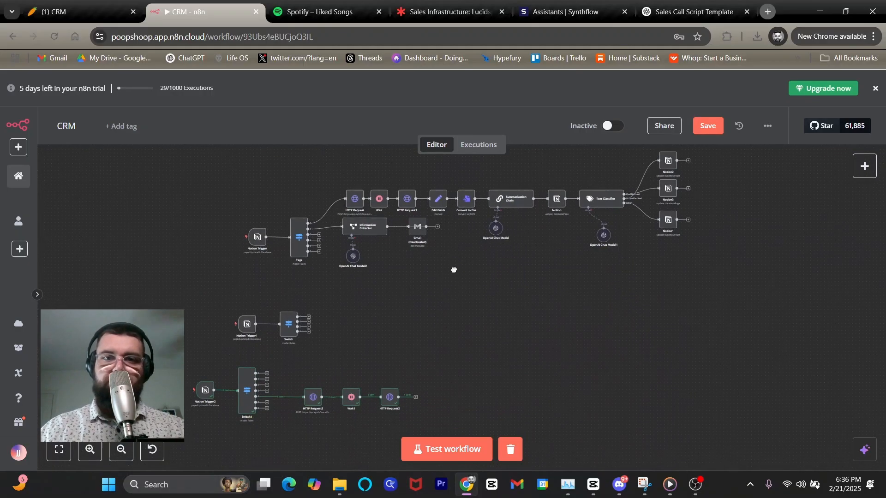
right_click(516, 192)
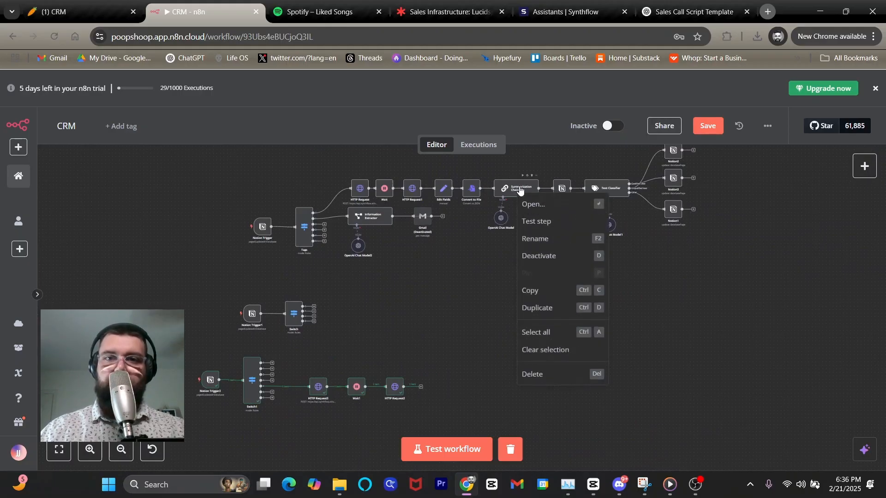
click(544, 308)
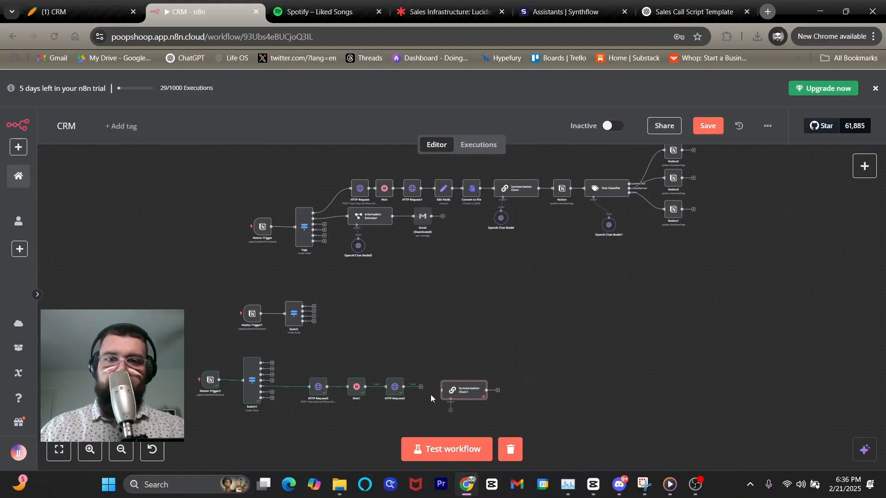
drag(421, 386, 448, 391)
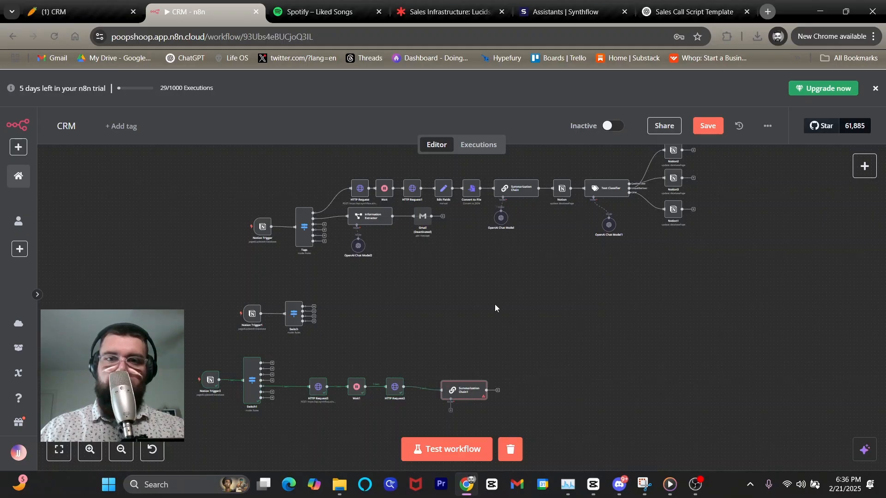
Attach an OpenAI Chat Model using gpt-4o-mini to Summarization Chain1, line the chain up with HTTP Request2, and place the model beneath it
click(451, 410)
scroll(730, 374, down, 5)
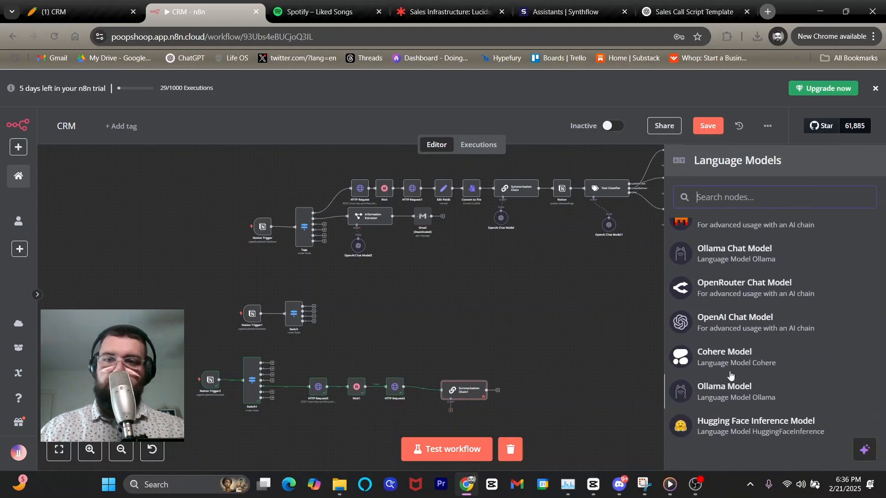
click(731, 322)
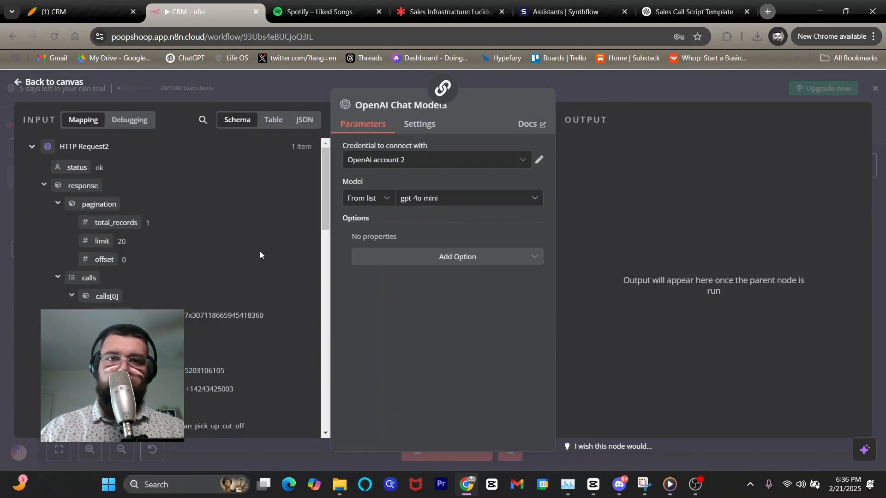
click(72, 87)
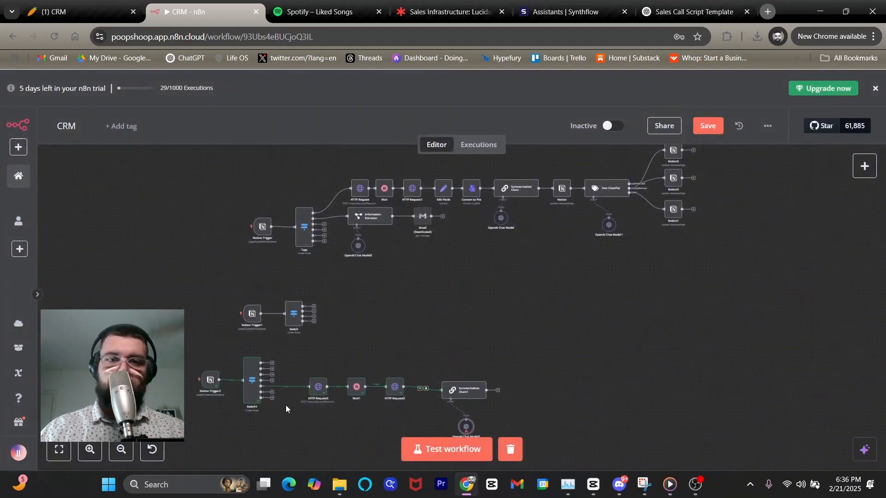
scroll(307, 392, up, 5)
drag(327, 382, 365, 203)
drag(505, 309, 484, 301)
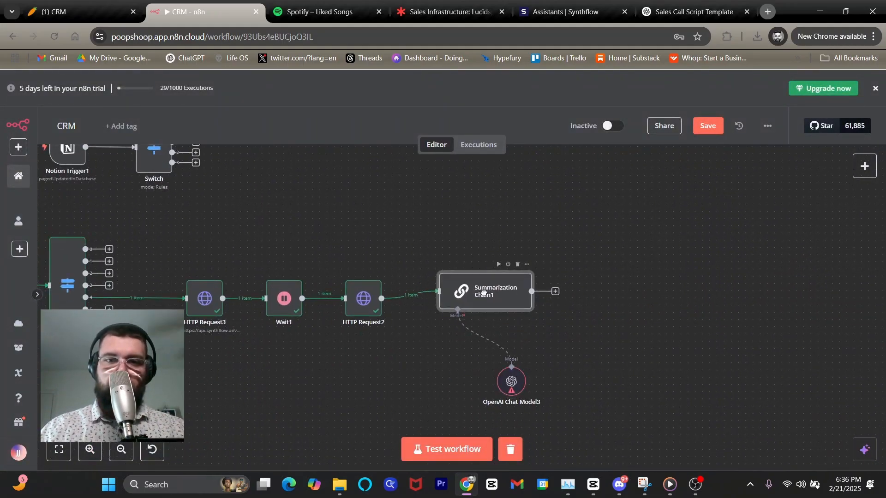
drag(510, 376, 445, 375)
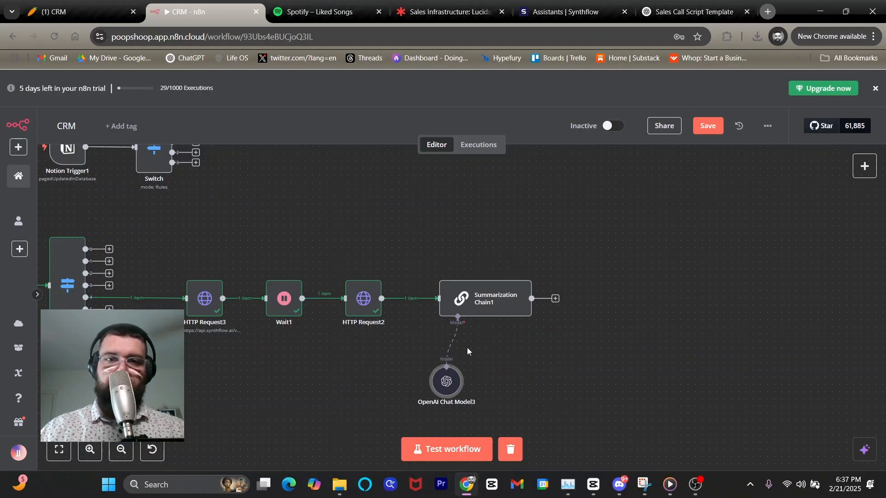
Set Summarization Chain1's data to summarize to Use Node Input (JSON), test the node, and return to the canvas
double_click(476, 303)
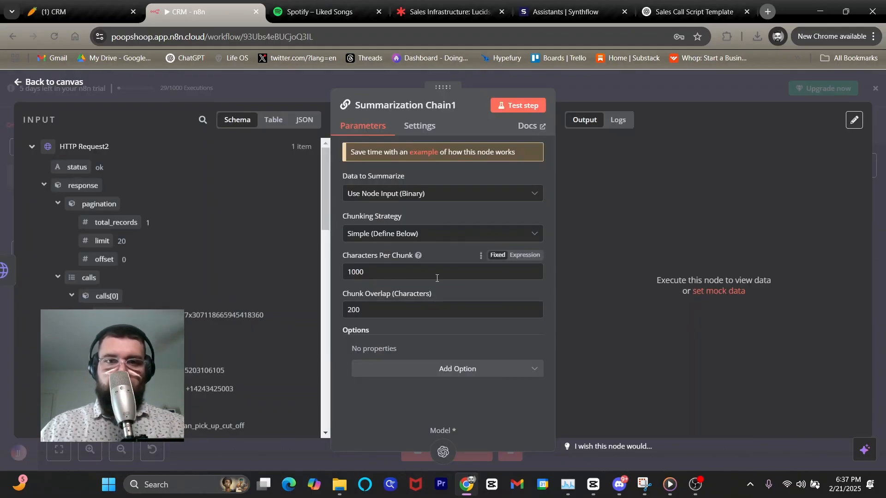
click(369, 197)
click(368, 223)
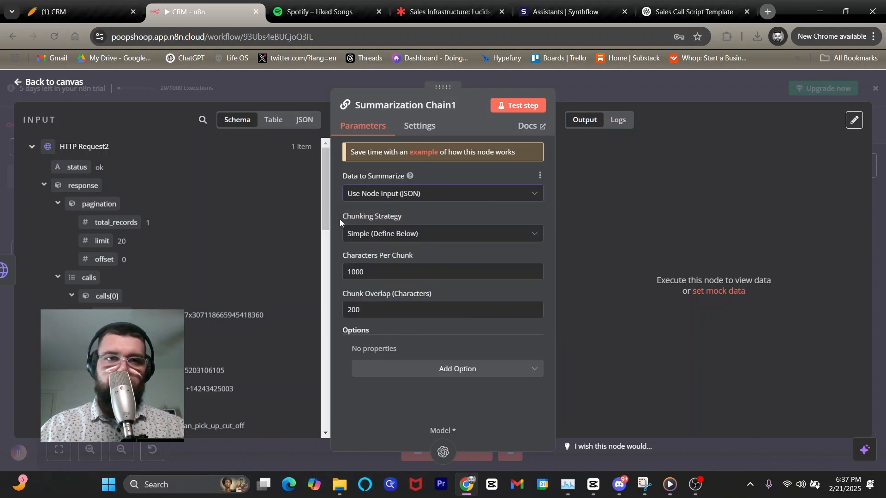
click(517, 105)
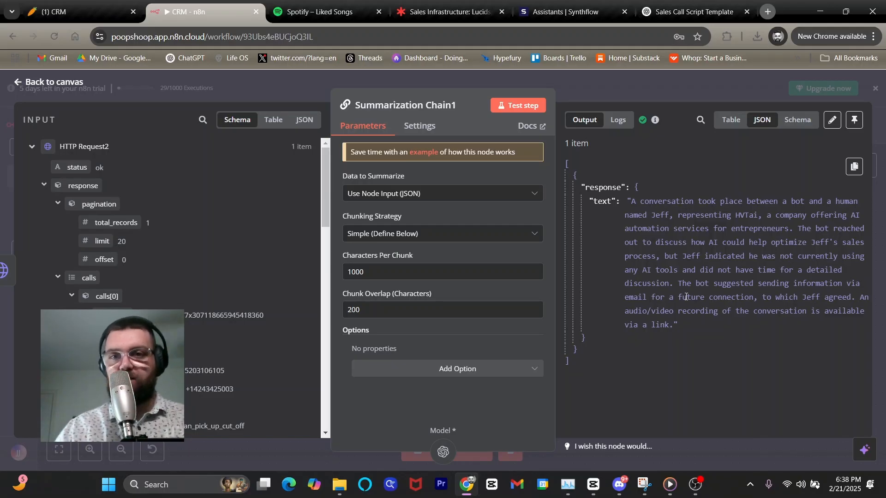
key(Escape)
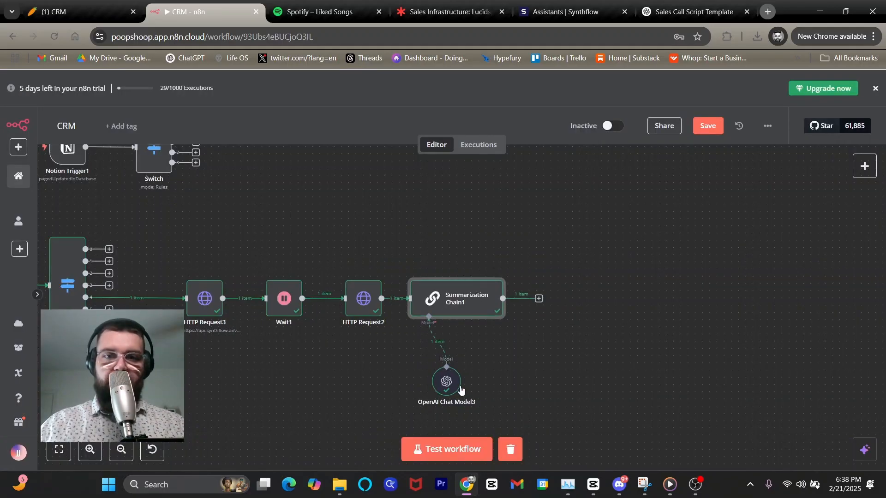
Move Wait1, HTTP Request2, Summarization Chain1 and its chat model closer together in the row after HTTP Request3
drag(460, 390, 432, 383)
drag(282, 300, 259, 300)
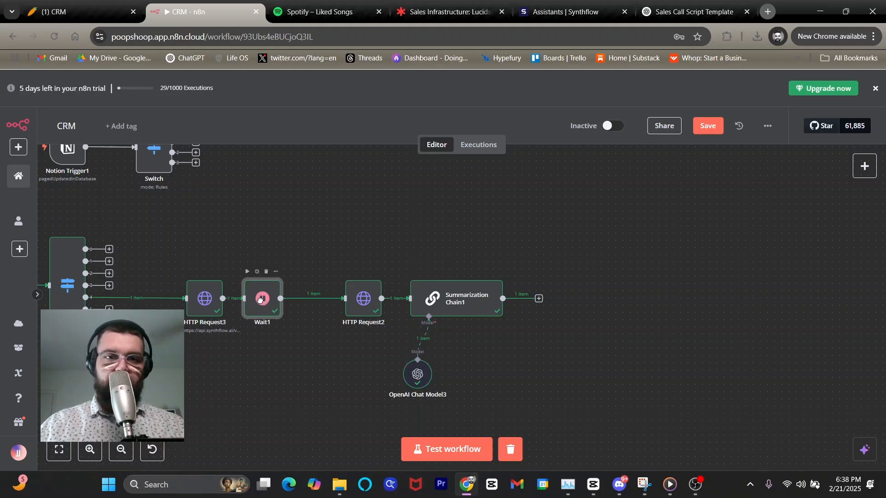
drag(357, 306, 314, 306)
drag(455, 308, 413, 308)
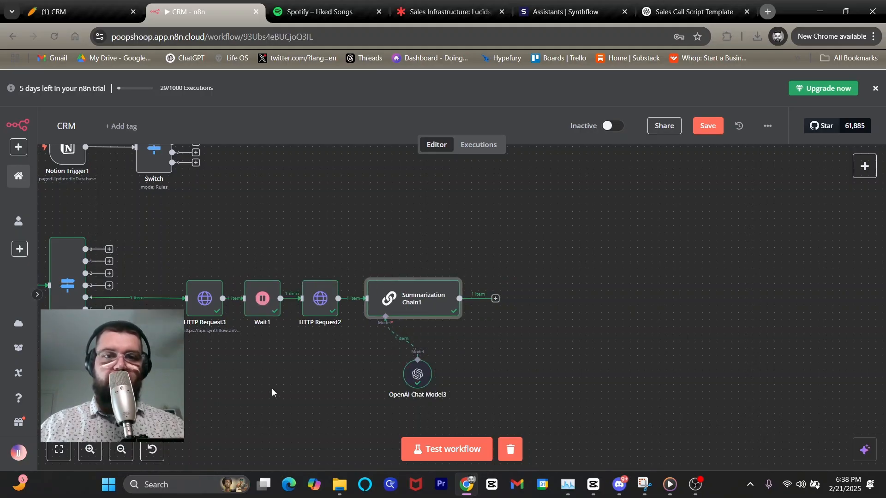
Duplicate the Text Classifier node from the upper workflow and place the copy after Summarization Chain1
click(120, 449)
click(121, 450)
drag(388, 198, 319, 454)
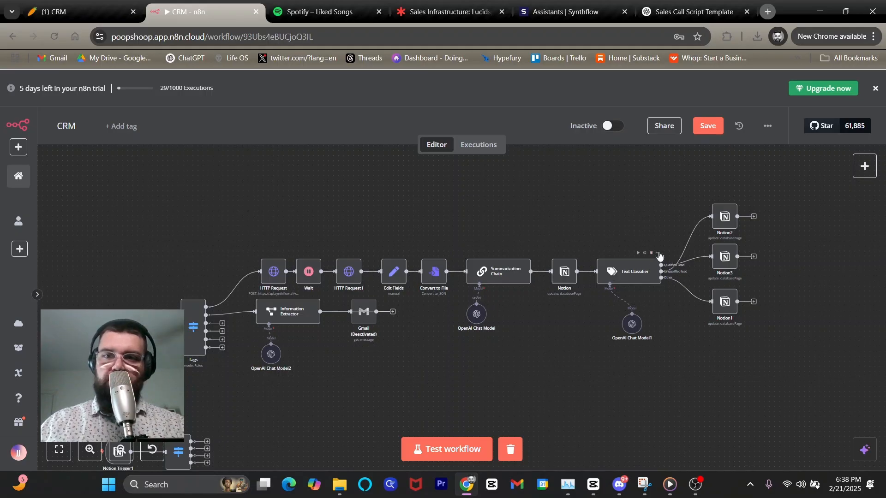
click(659, 253)
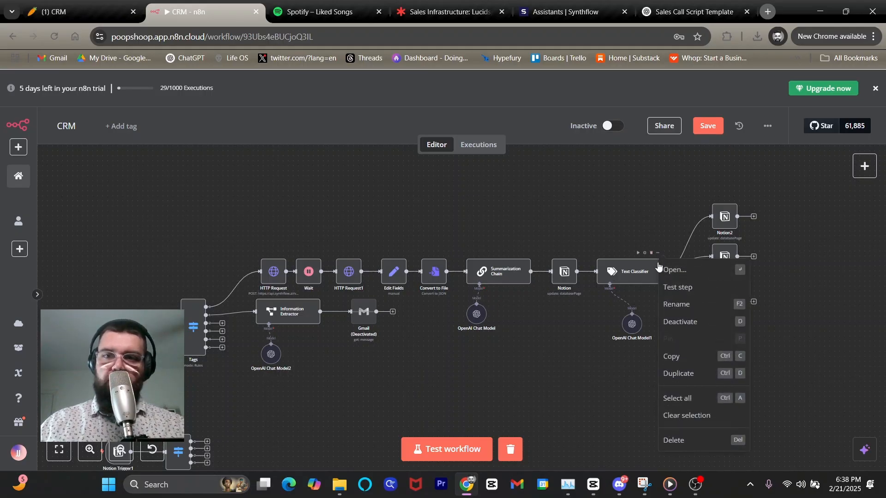
click(684, 378)
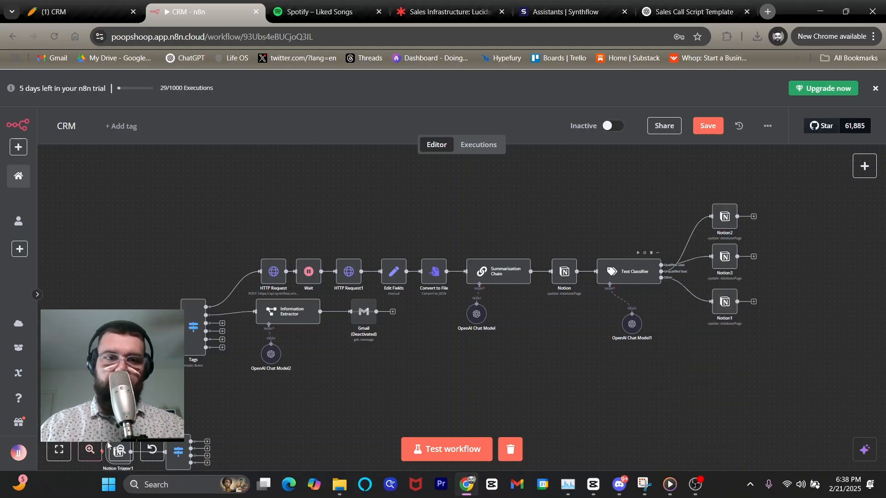
click(60, 450)
drag(387, 436, 503, 398)
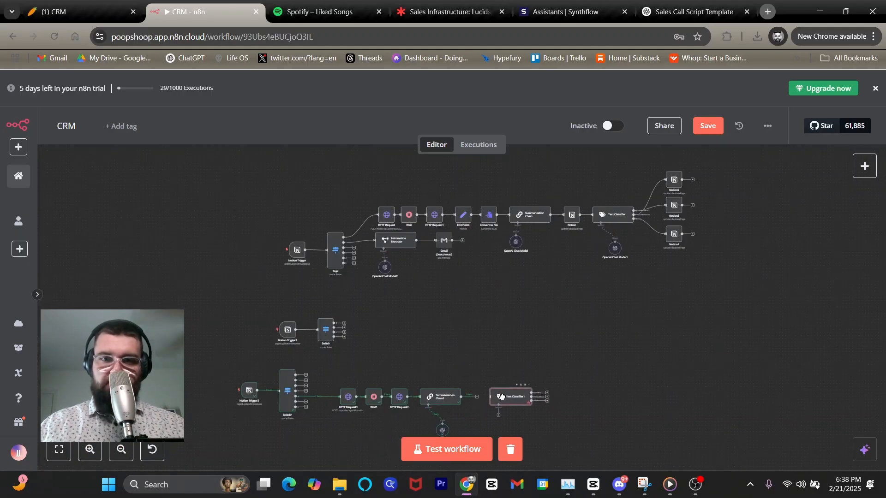
click(94, 452)
click(94, 452)
click(94, 451)
click(94, 452)
click(94, 452)
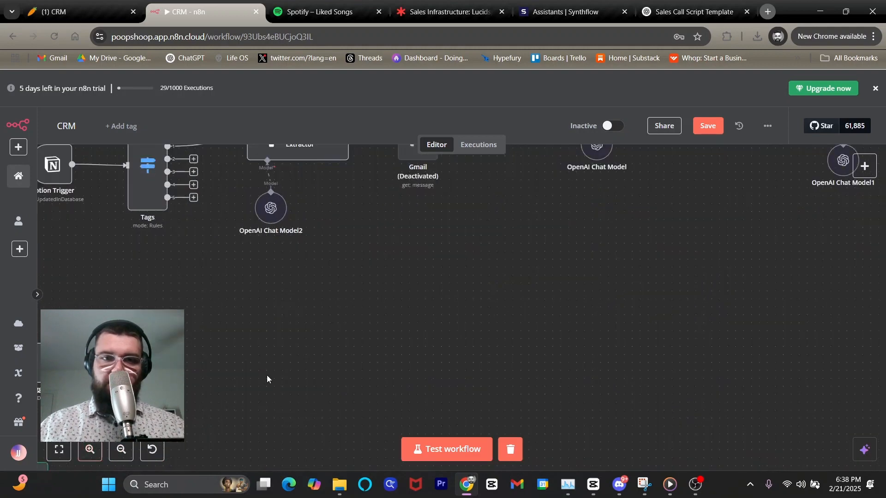
drag(267, 377, 452, 154)
drag(467, 230, 383, 193)
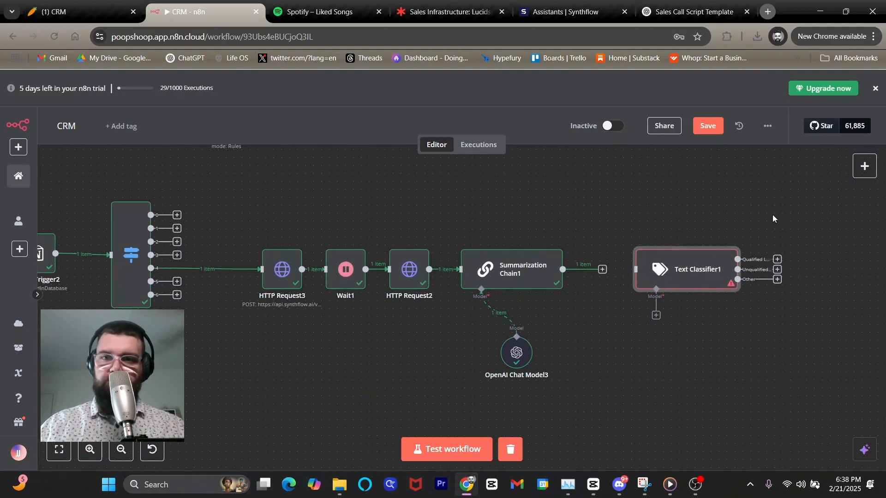
click(863, 167)
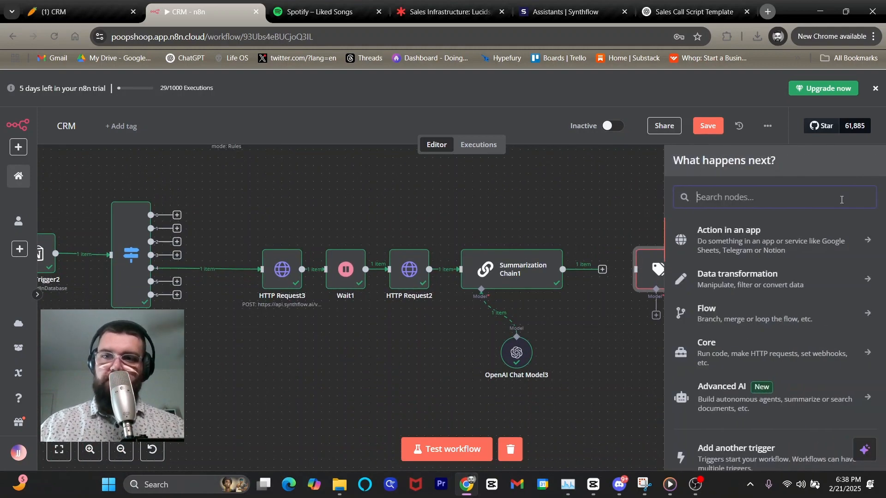
click(735, 390)
scroll(767, 325, down, 2)
scroll(767, 325, down, 2)
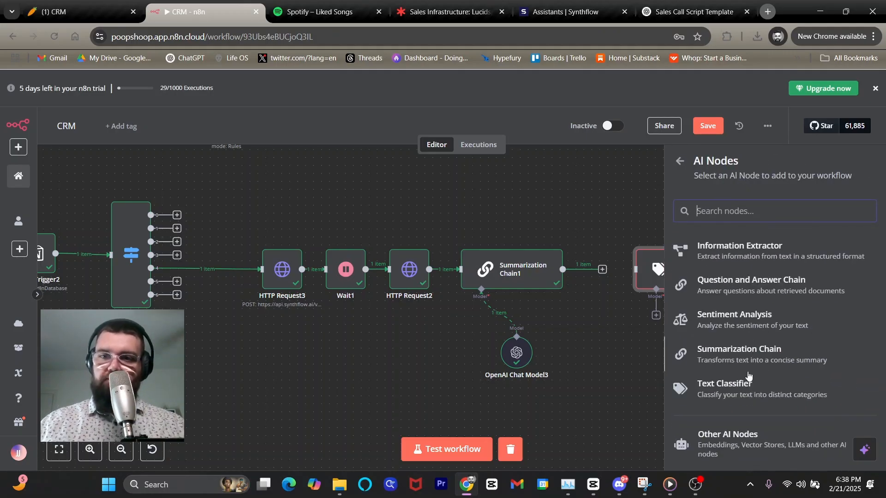
click(602, 338)
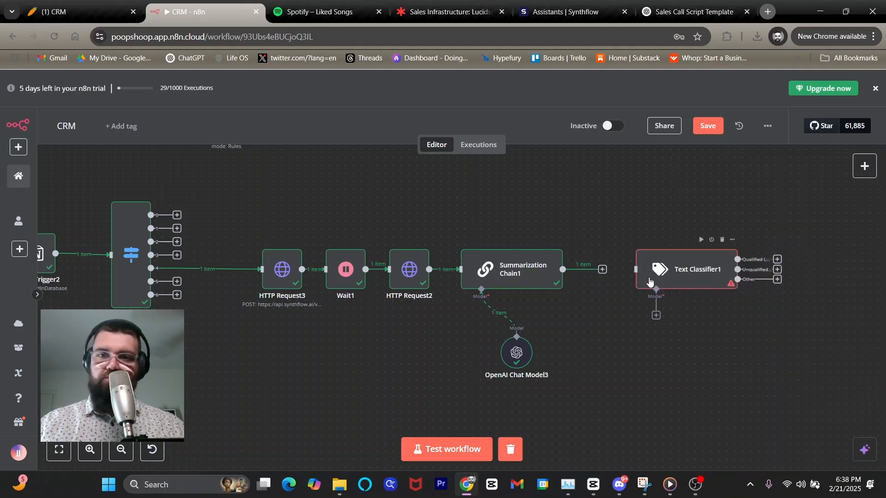
Connect Summarization Chain1 to Text Classifier1, attach an OpenAI Chat Model using gpt-4o-mini to the classifier, and space the classifier along the row
drag(603, 270, 635, 269)
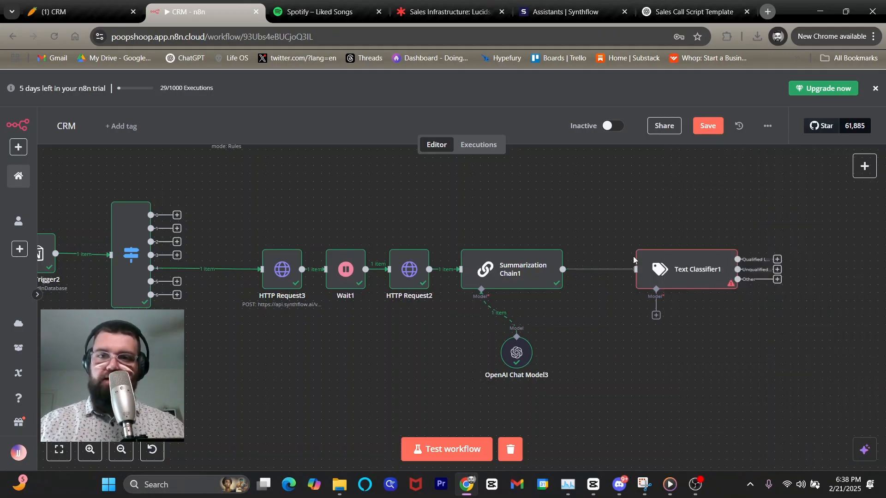
click(656, 315)
scroll(737, 311, down, 2)
click(735, 313)
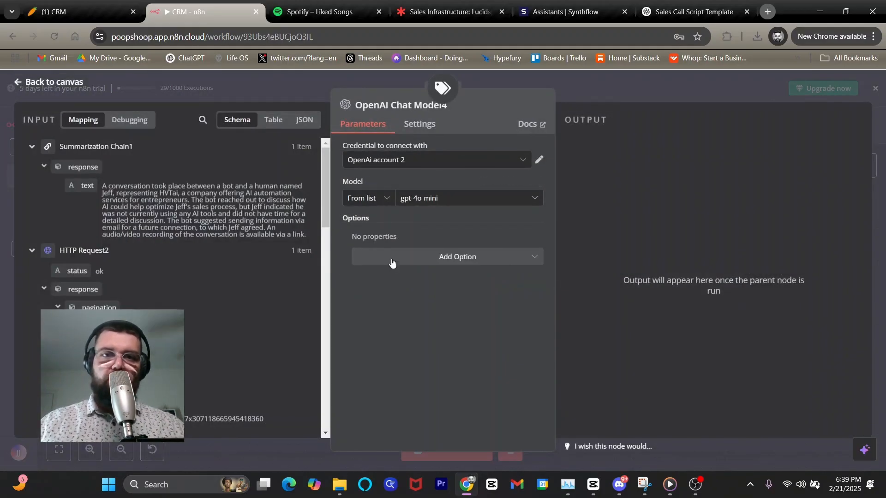
click(49, 82)
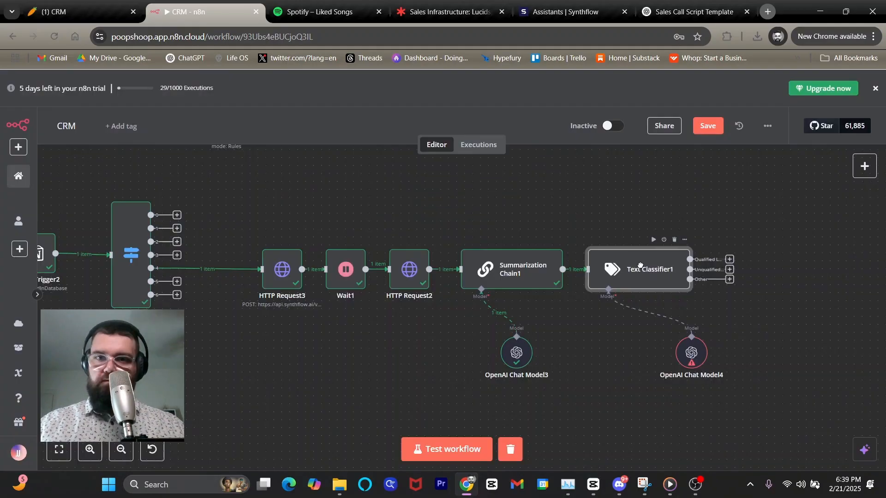
drag(639, 263, 658, 265)
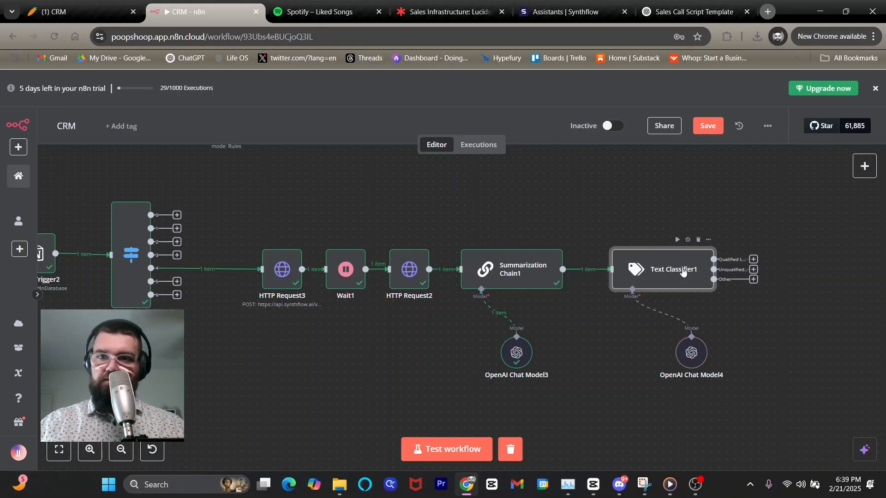
Replace Text Classifier1's text to classify with Summarization Chain1's response text, {{ $json.response.text }}
double_click(669, 282)
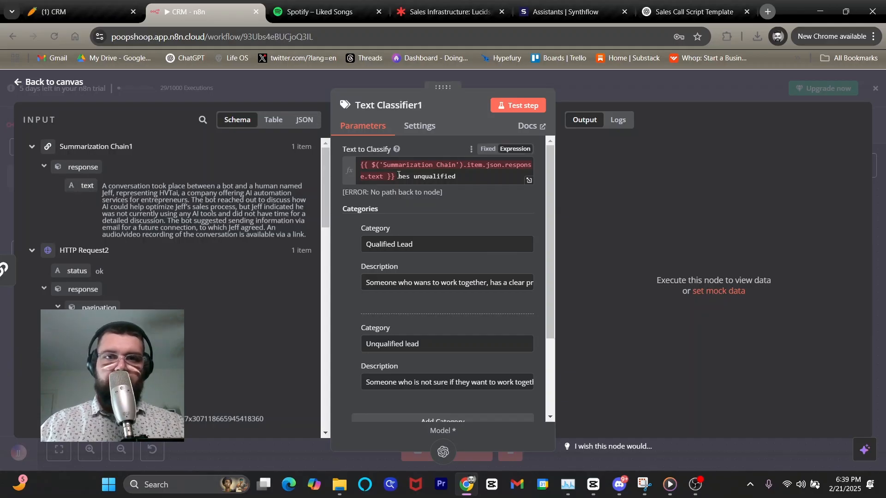
drag(399, 175, 360, 167)
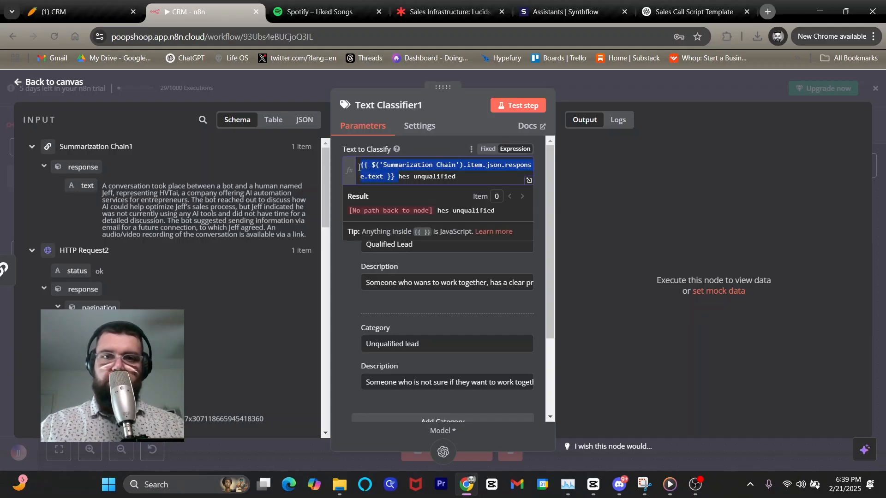
key(BackSpace)
drag(417, 166, 360, 165)
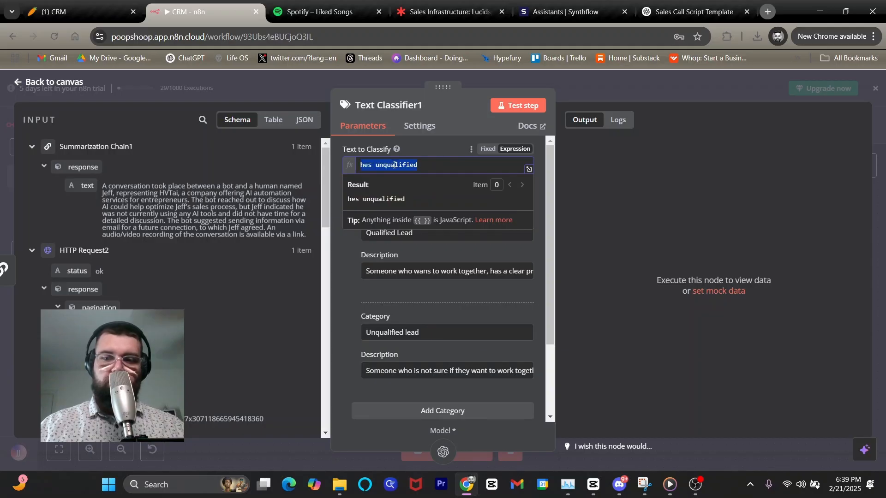
key(BackSpace)
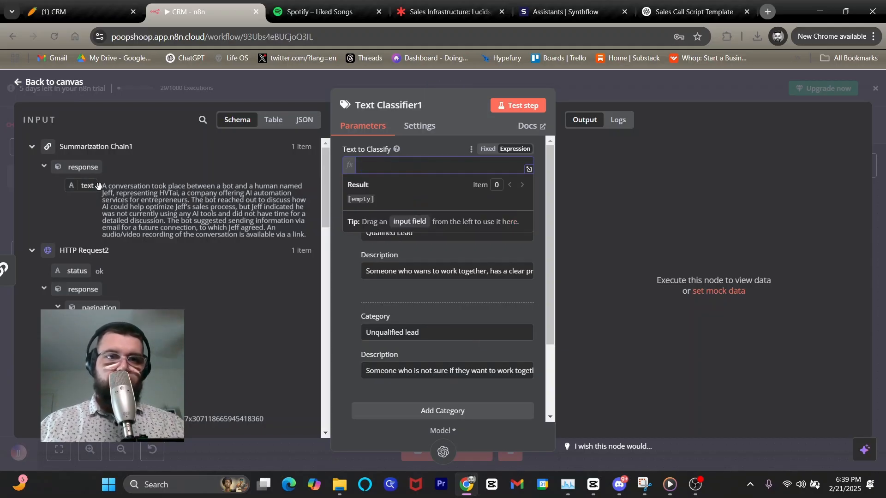
drag(88, 185, 390, 171)
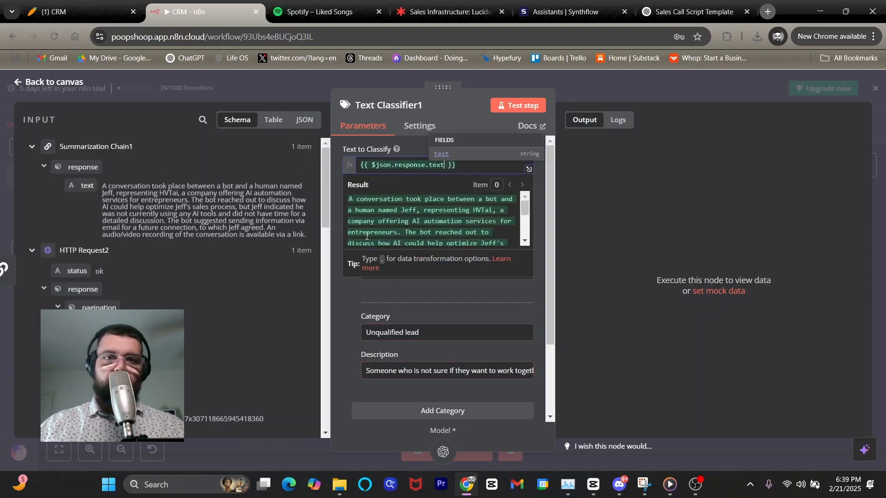
click(337, 243)
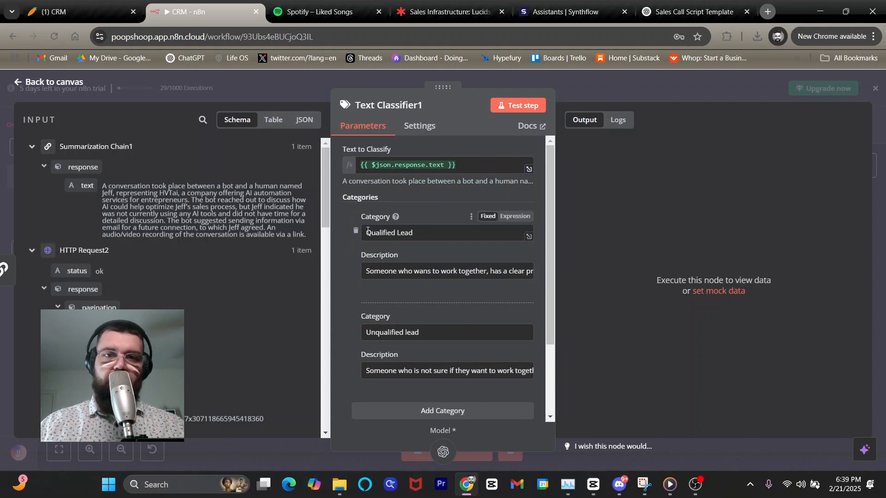
Check Text Classifier1's categories, test the node, view the Unqualified lead Branch output, and return to the canvas
scroll(367, 231, down, 1)
scroll(367, 231, down, 2)
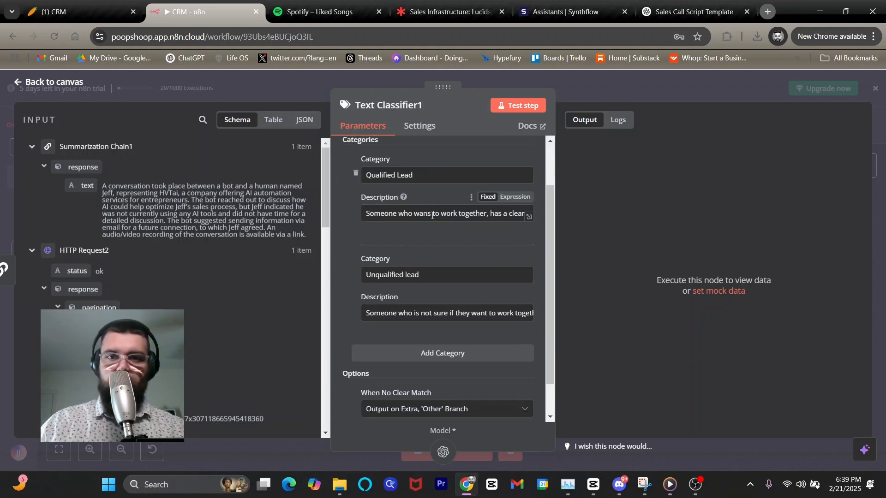
scroll(431, 258, down, 2)
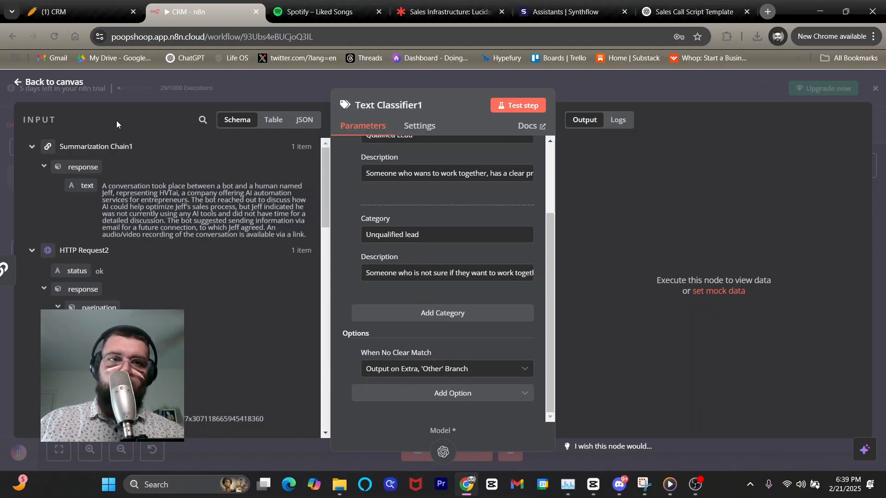
click(516, 106)
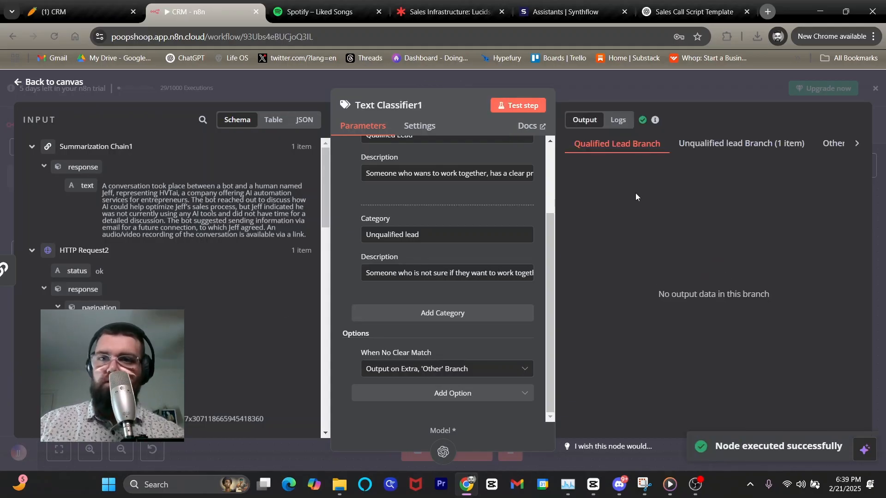
click(713, 146)
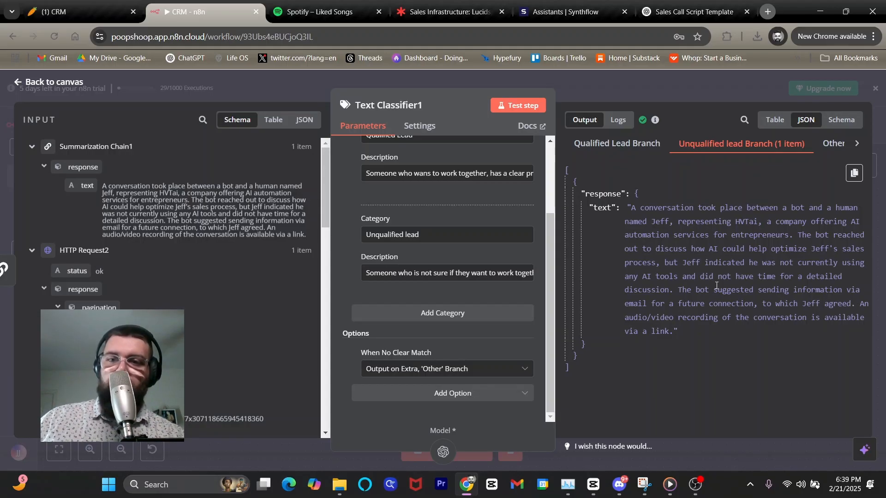
click(48, 82)
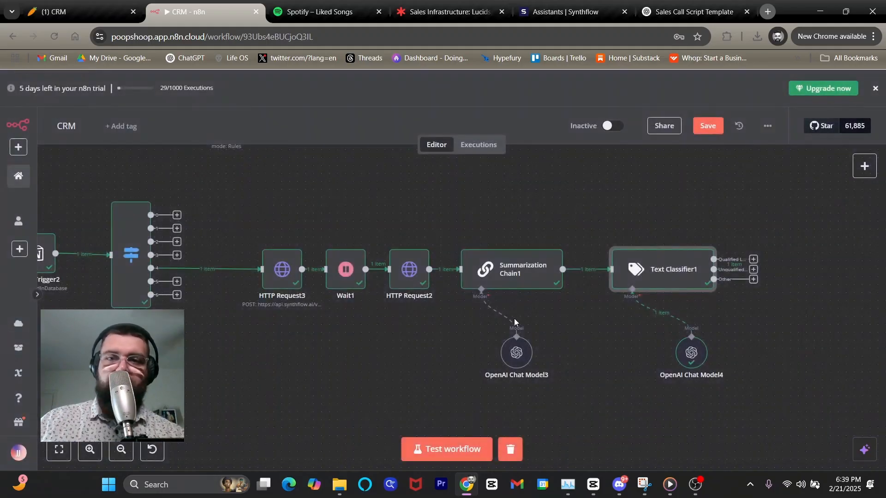
Arrange OpenAI Chat Model3 and OpenAI Chat Model4 directly beneath Summarization Chain1 and Text Classifier1
drag(641, 266, 634, 266)
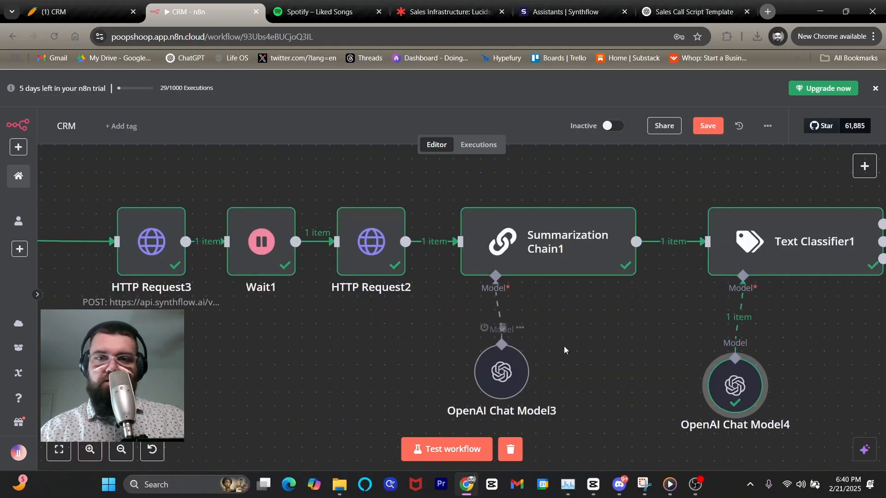
drag(564, 346, 57, 346)
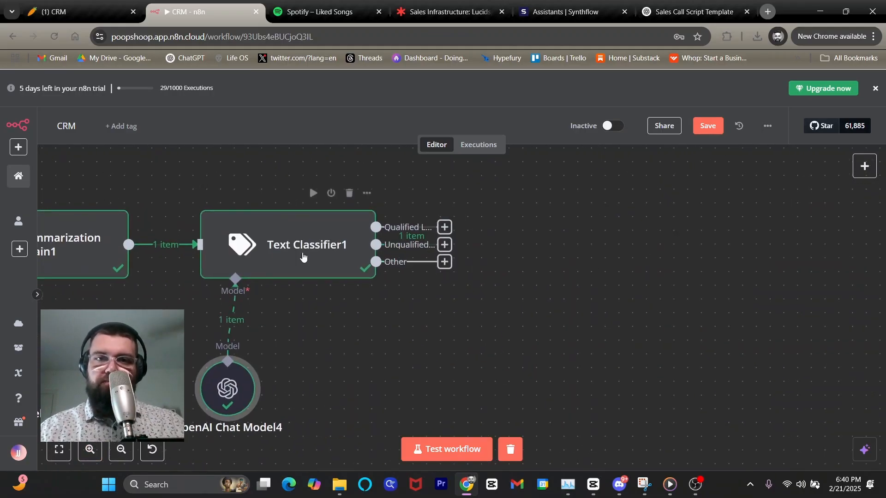
Duplicate a Notion database page update node from the upper workflow and bring the copy down beside the lower workflow
click(121, 450)
click(90, 450)
click(90, 449)
click(90, 450)
click(90, 449)
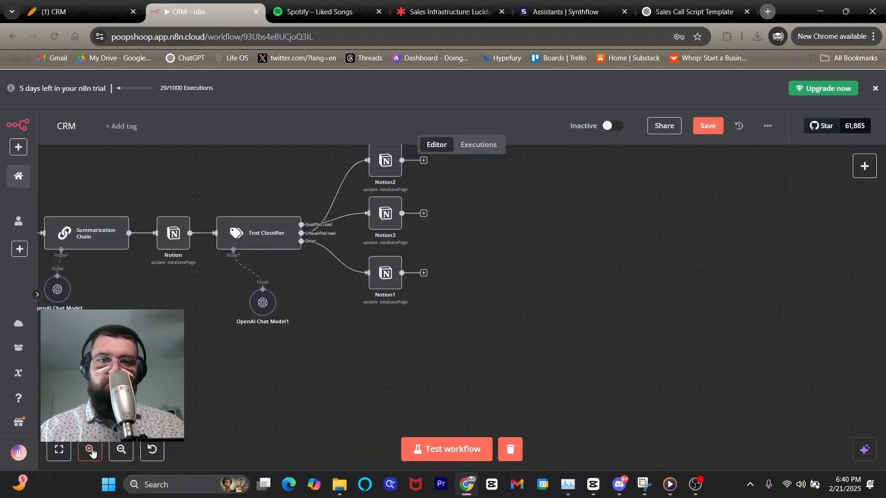
click(90, 449)
click(119, 452)
click(119, 452)
click(119, 454)
click(120, 453)
click(120, 454)
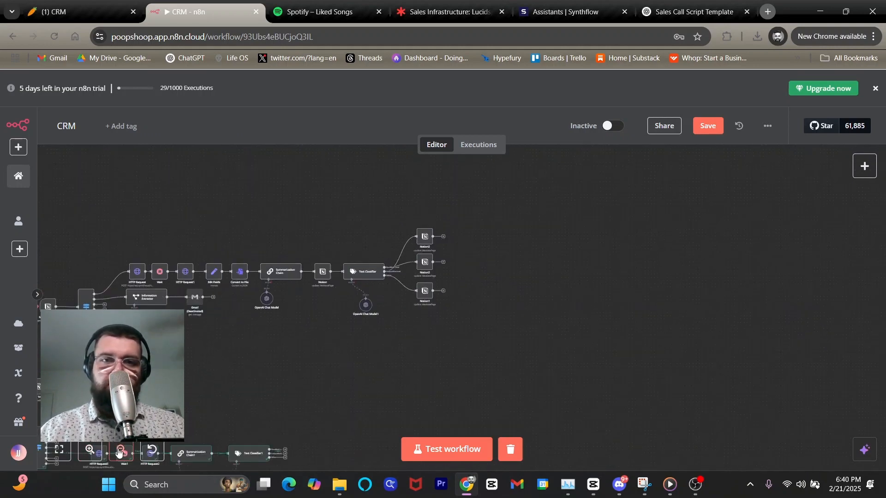
click(119, 453)
click(119, 454)
click(120, 453)
drag(318, 283, 381, 172)
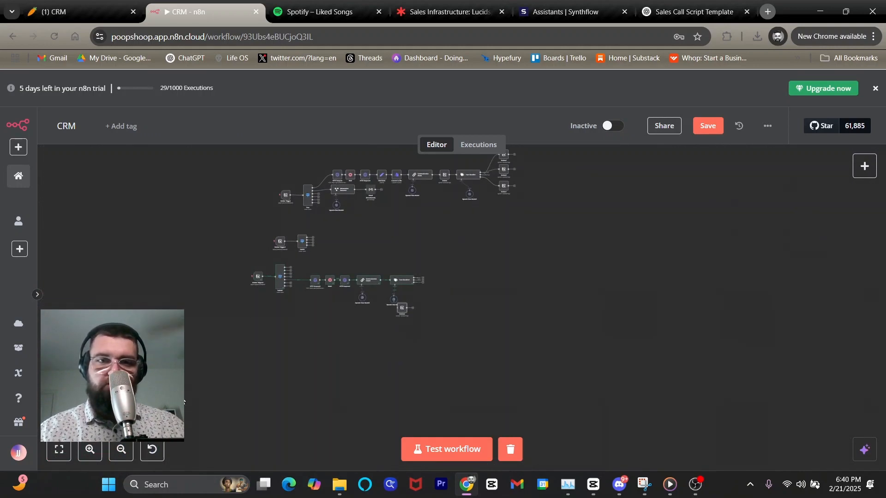
Place the Notion4 node after Text Classifier1 and connect the classifier's Unqualified lead output to it
click(90, 450)
click(90, 449)
click(90, 450)
click(90, 450)
click(90, 449)
click(90, 450)
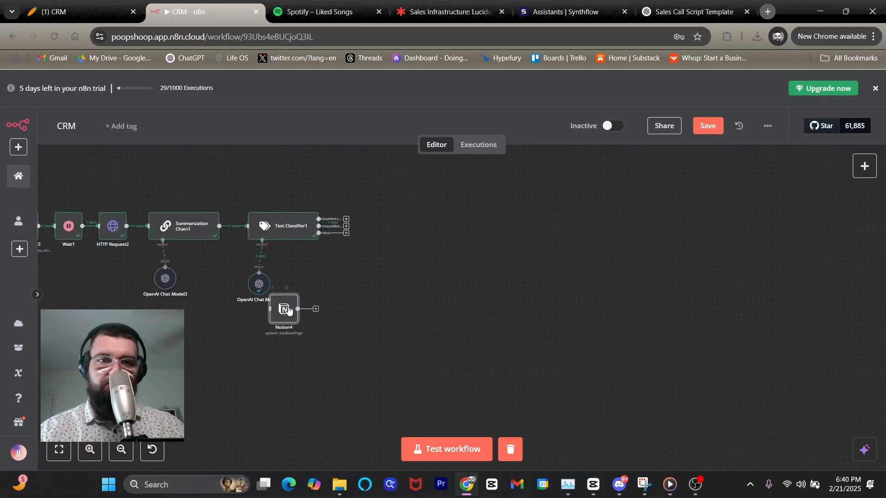
drag(297, 307, 418, 227)
scroll(378, 244, up, 4)
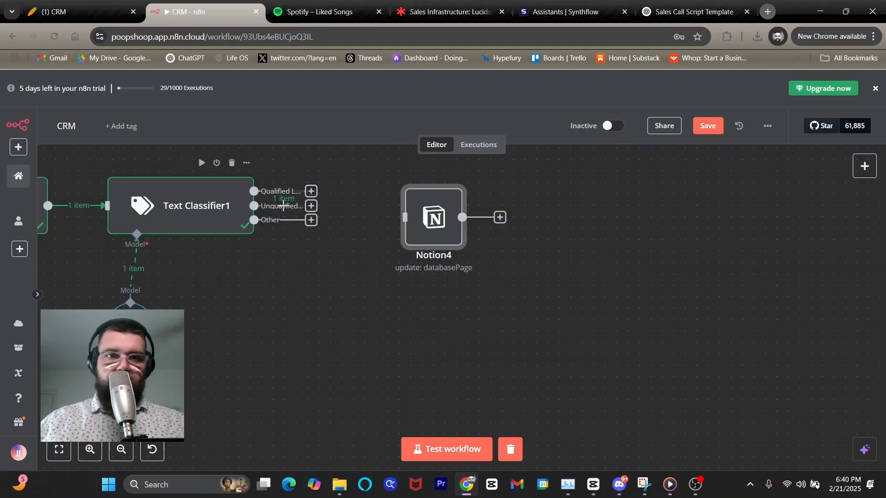
drag(380, 202, 424, 222)
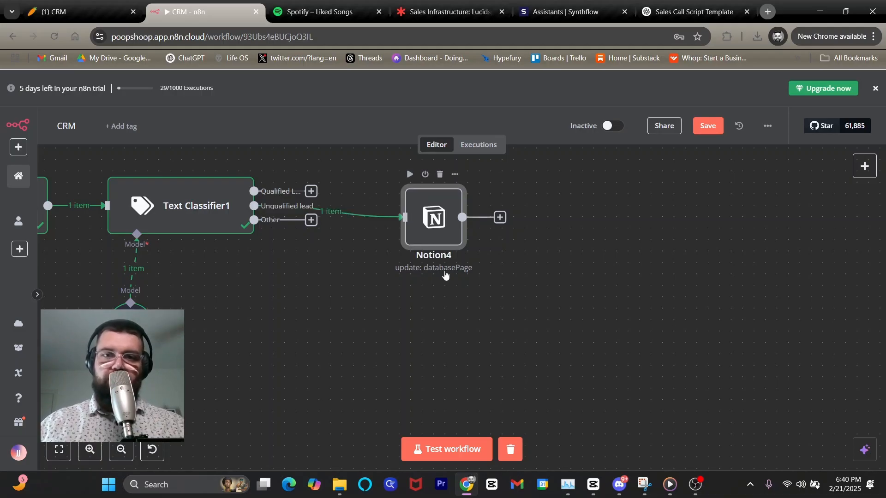
click(865, 166)
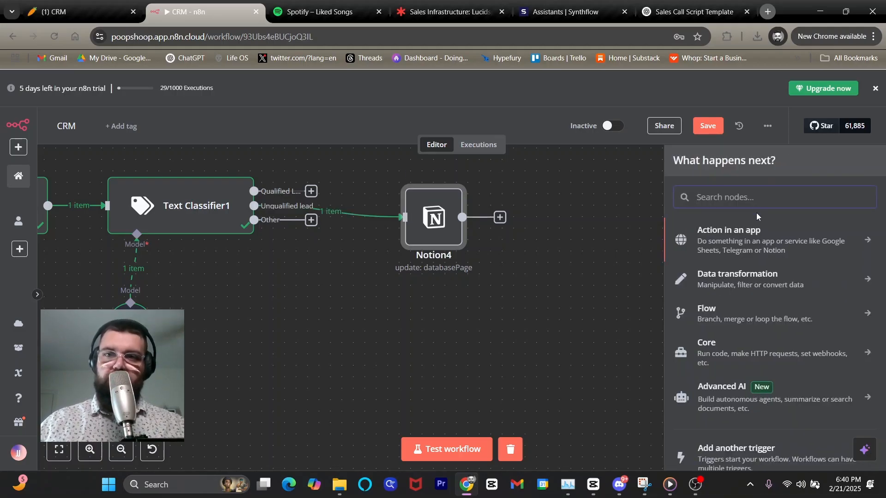
text(no)
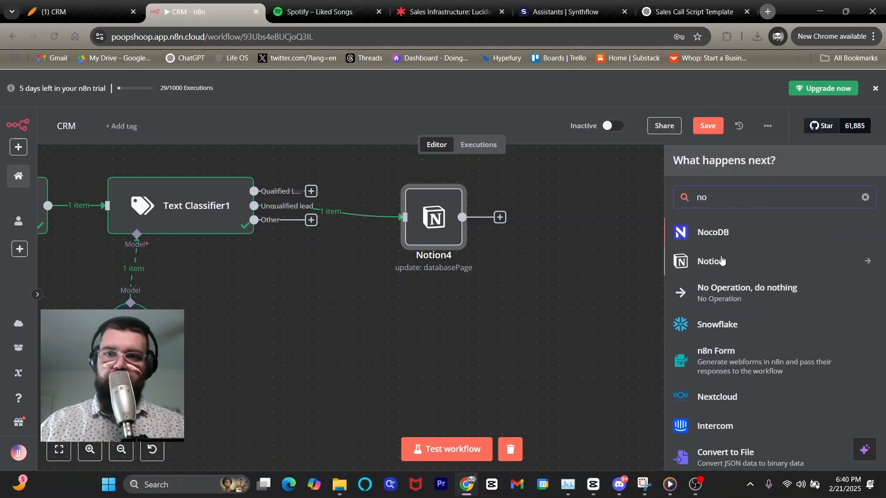
click(724, 259)
scroll(736, 279, down, 4)
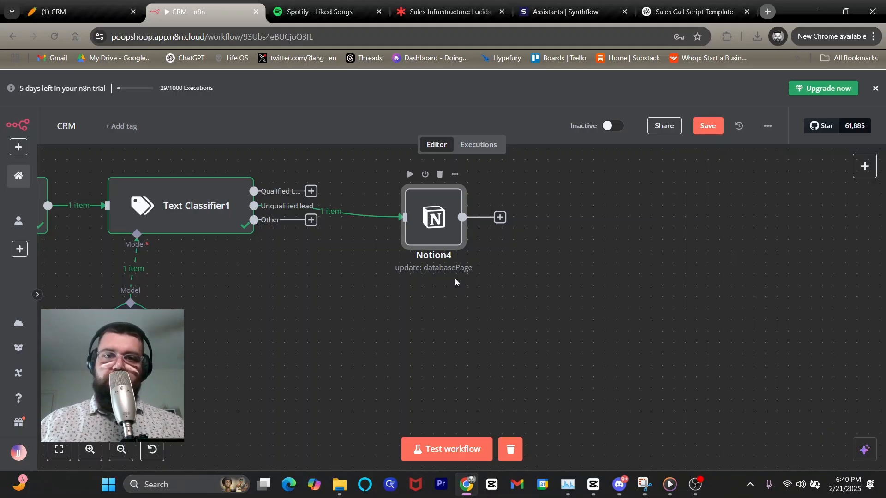
Review Notion4's database page update settings and its property entries, and return to the canvas
double_click(438, 219)
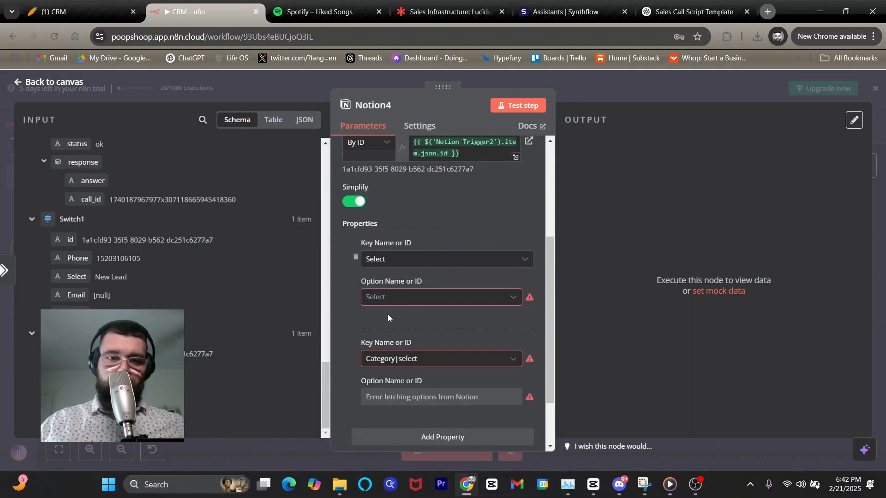
scroll(461, 258, up, 4)
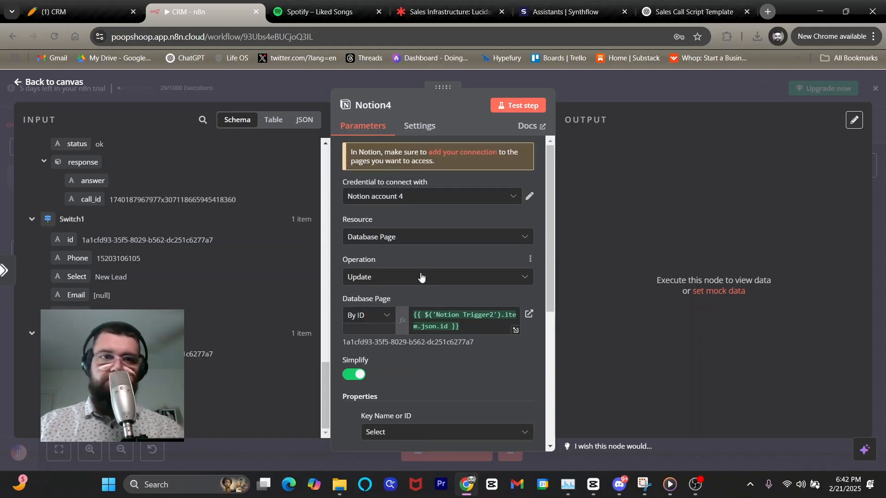
click(67, 87)
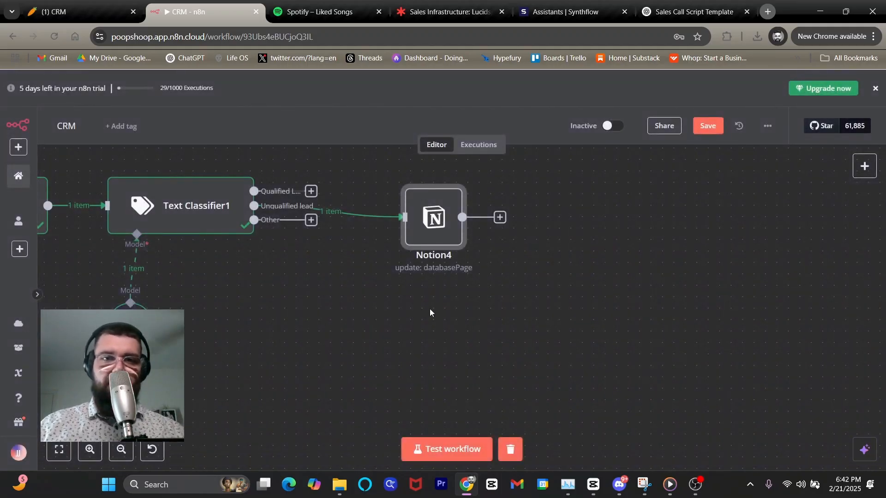
drag(296, 294, 511, 294)
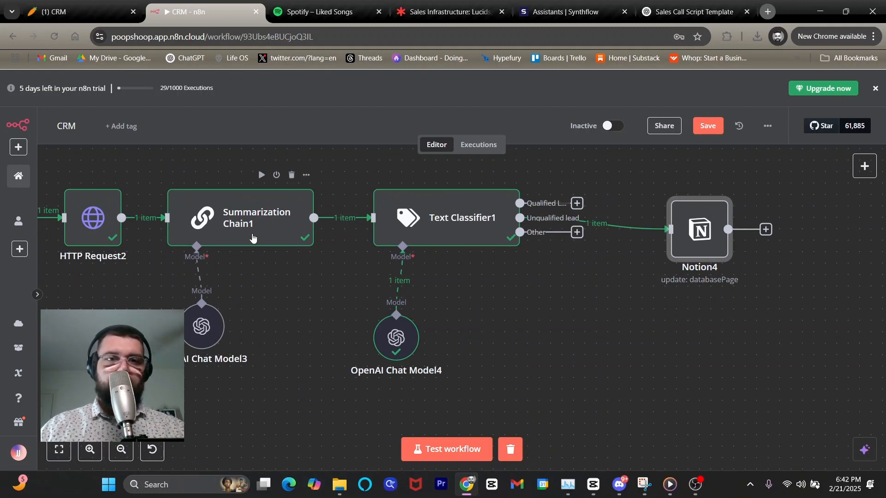
Switch to Notion and add a text property named Call Summary to the lead's page
click(105, 4)
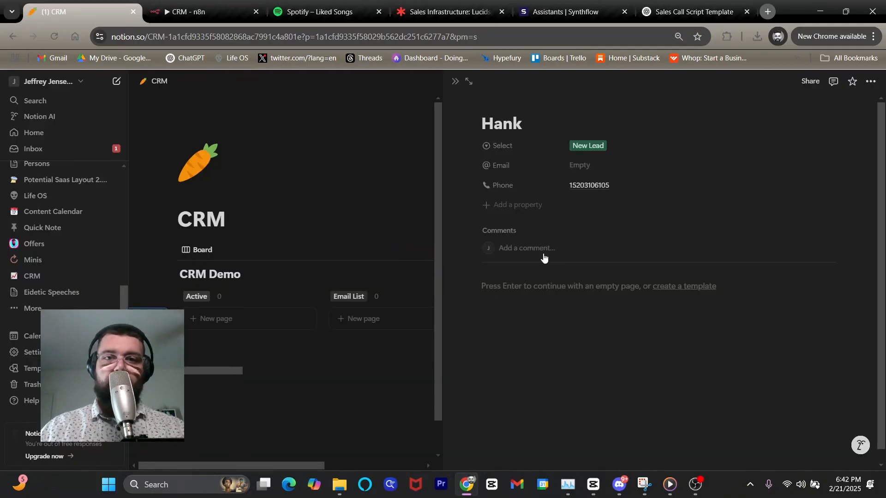
click(511, 206)
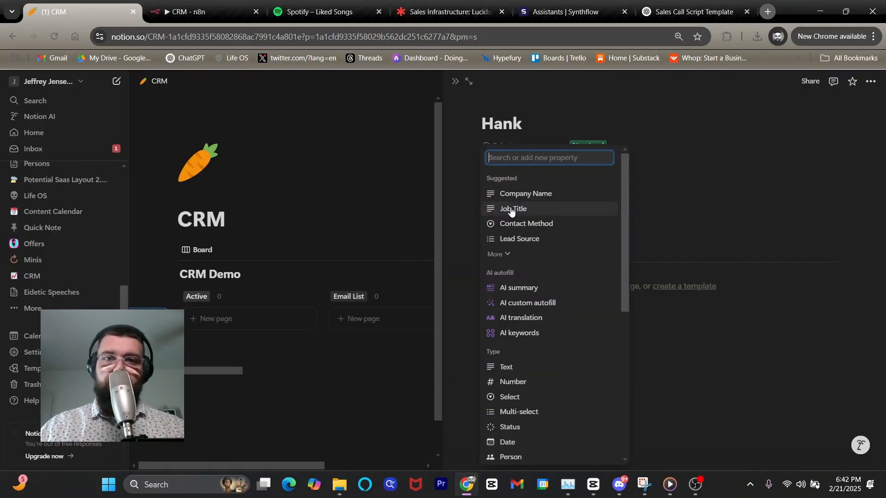
click(508, 367)
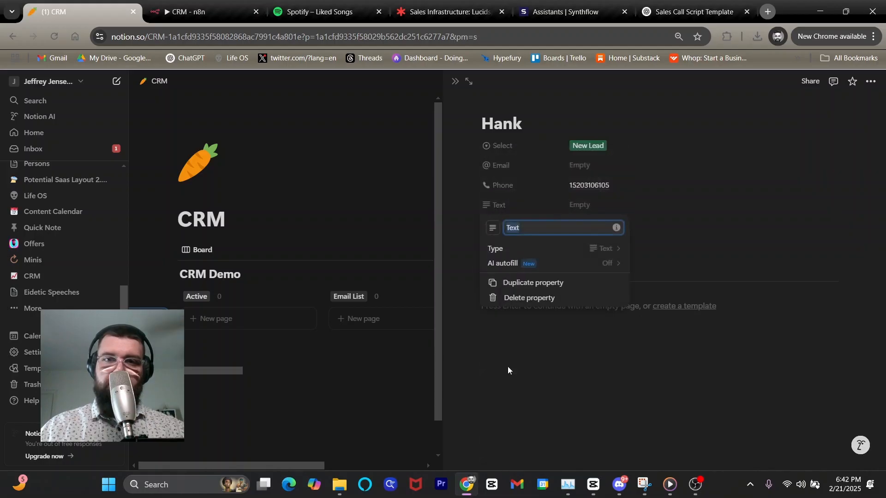
text(Summary)
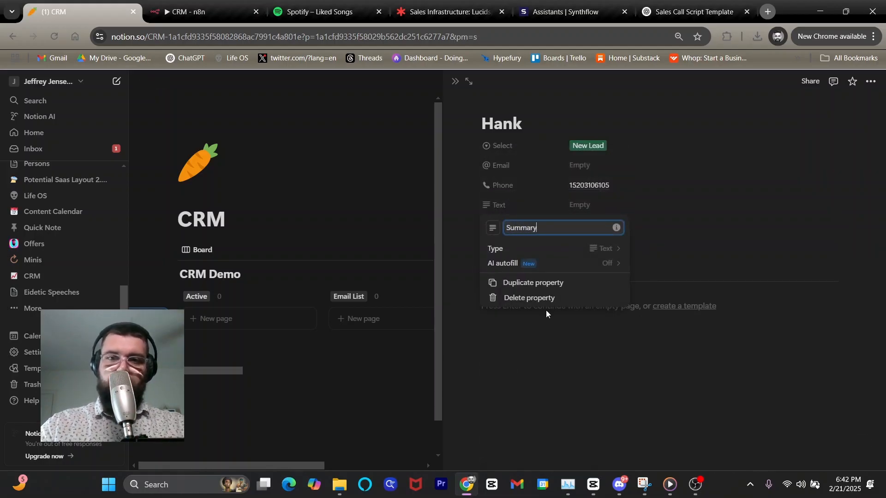
Back in n8n, set Notion4's second property to Call Summary and map its text to Summarization Chain1's response text
key(ctrl+Tab)
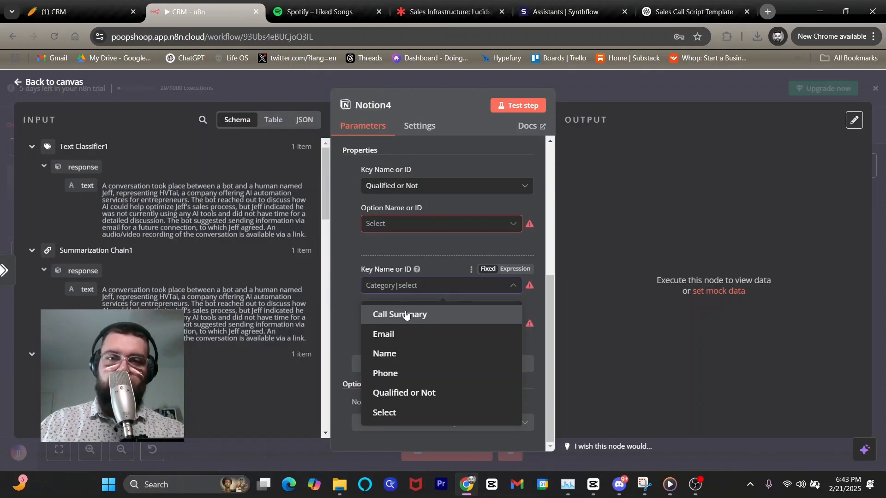
click(405, 311)
click(385, 358)
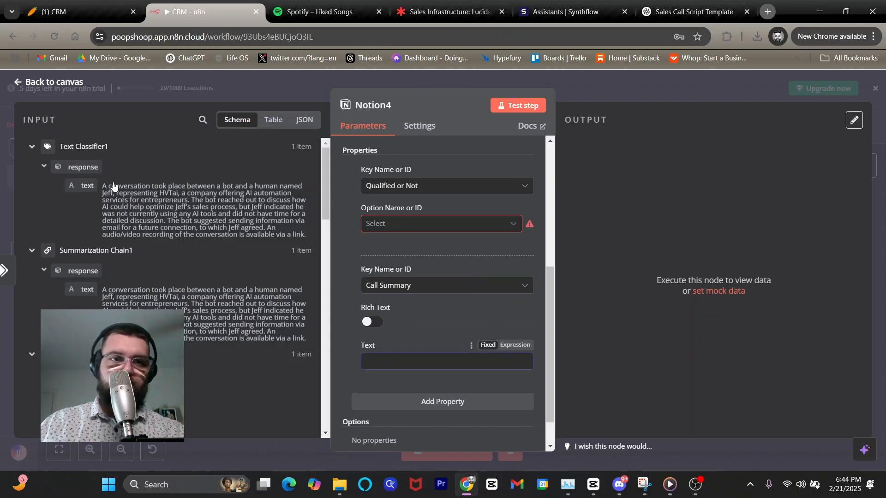
drag(87, 290, 369, 361)
scroll(350, 311, up, 1)
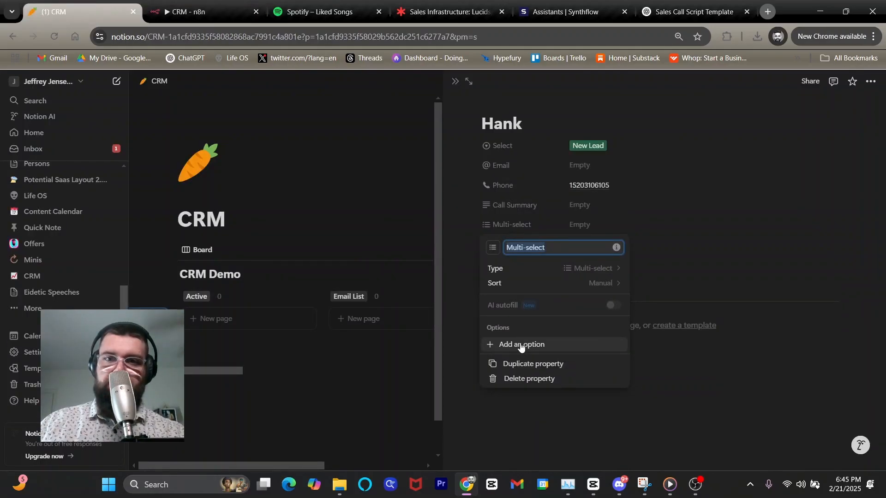
Give the lead page's new multi-select property in Notion the options Qualified, Unqualified and Other, and name it Status
click(521, 346)
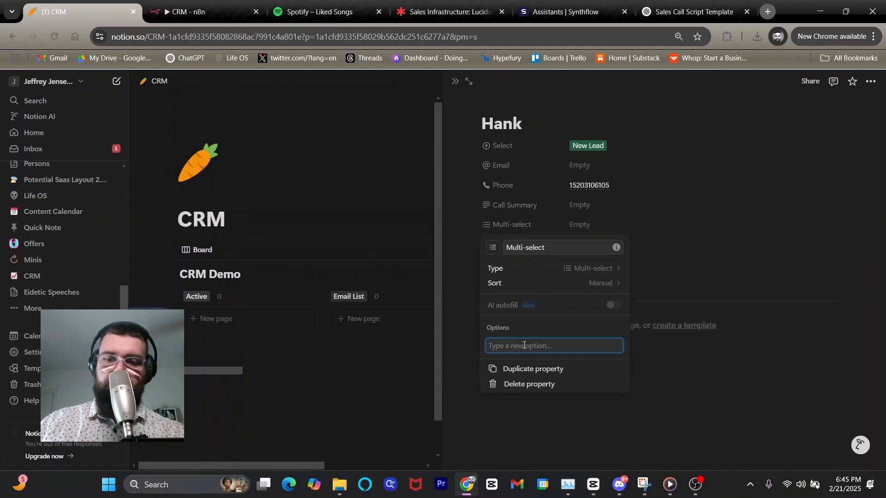
text(Qualified)
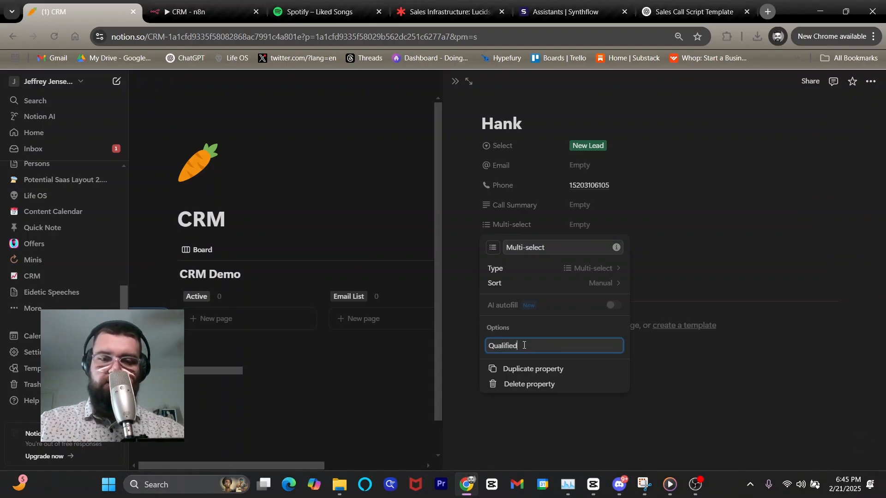
key(Return)
text(Unqualified)
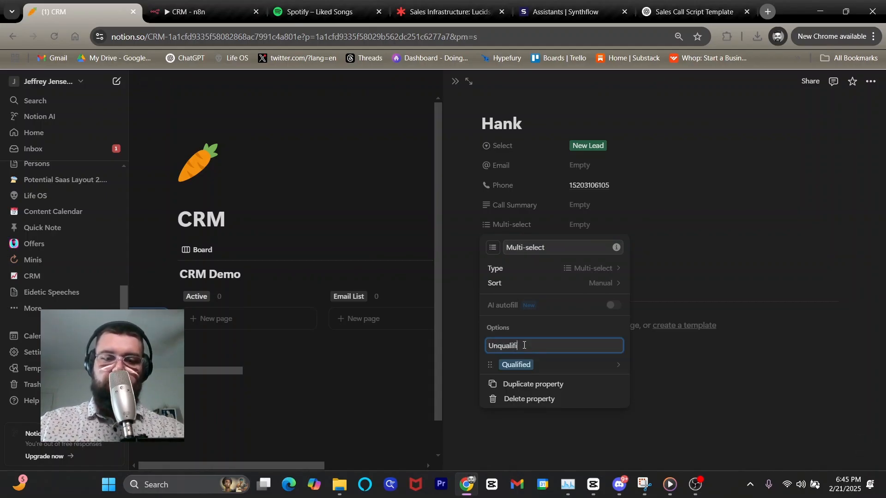
key(Return)
text(Other)
key(Return)
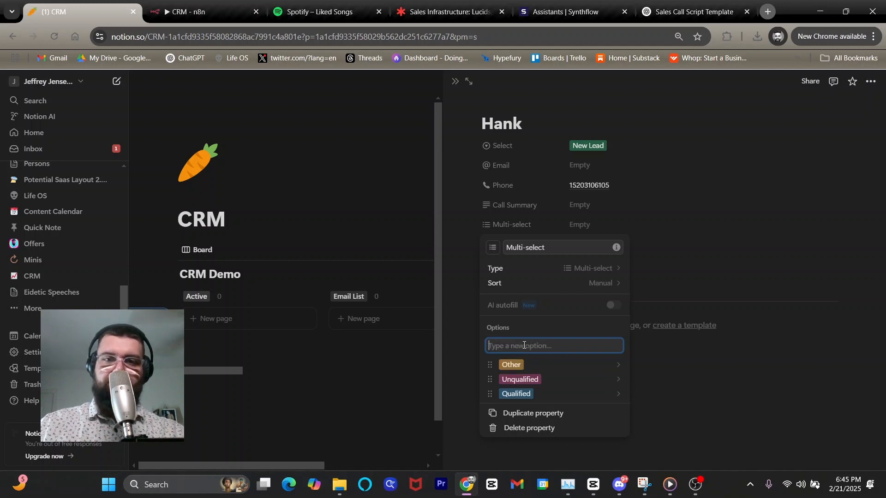
triple_click(553, 247)
text(Status)
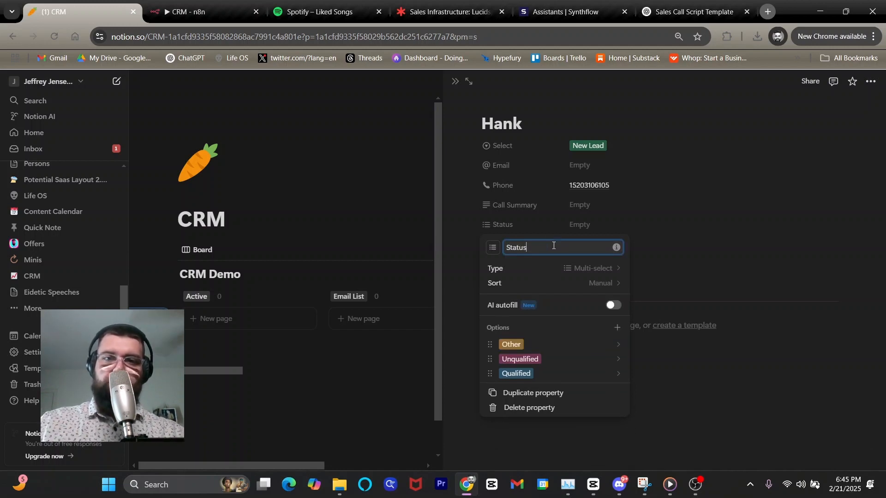
key(Return)
Back in n8n, reopen Notion4 to refresh its properties and set the first one to Status with the option Unqualified
click(170, 9)
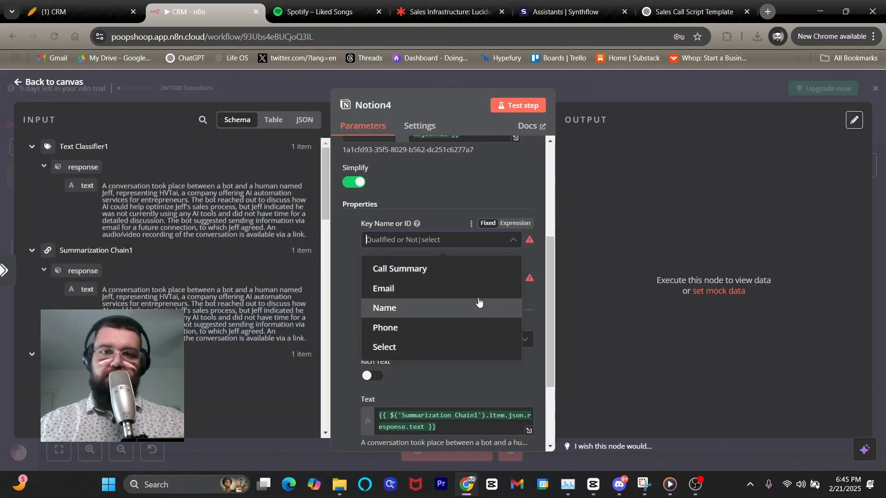
click(470, 267)
key(Escape)
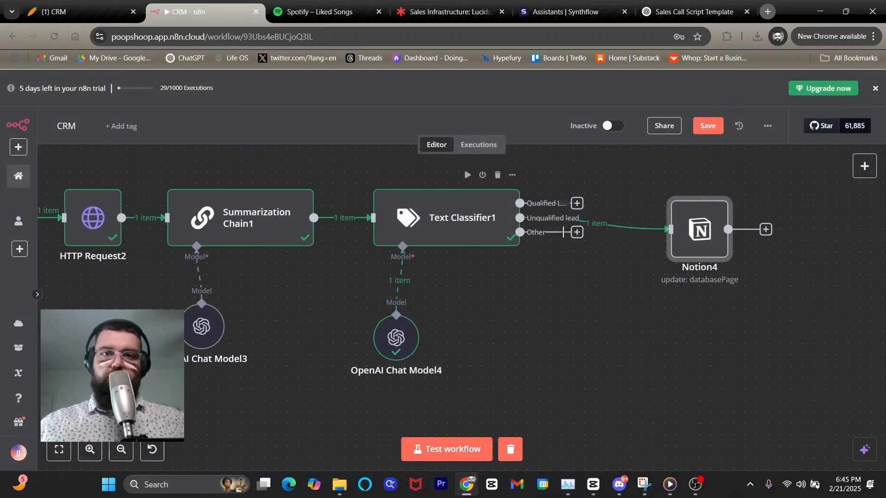
double_click(688, 249)
scroll(397, 340, down, 5)
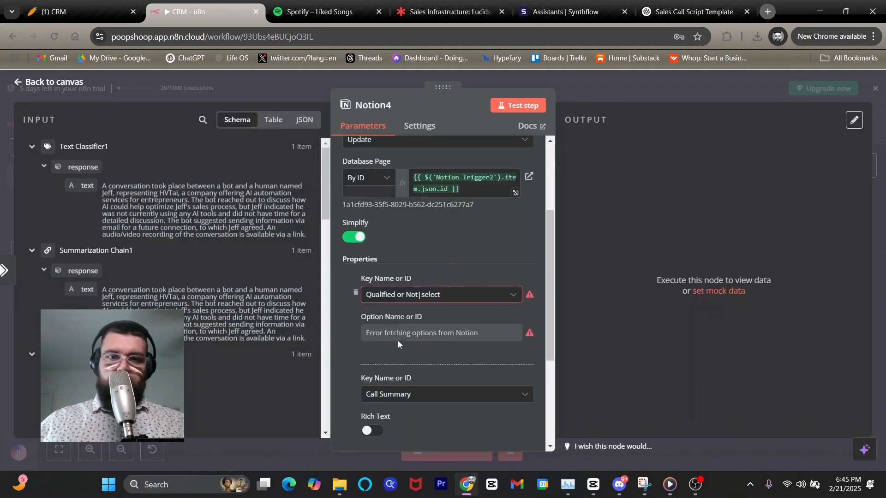
click(417, 295)
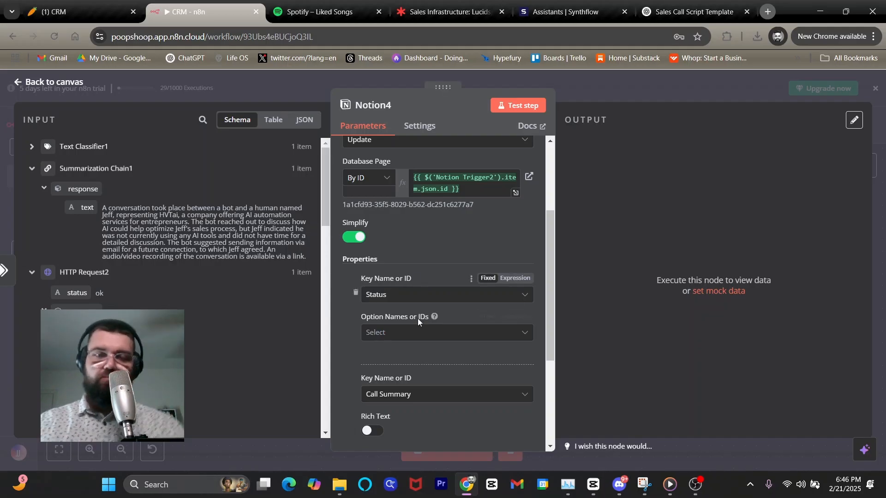
click(417, 332)
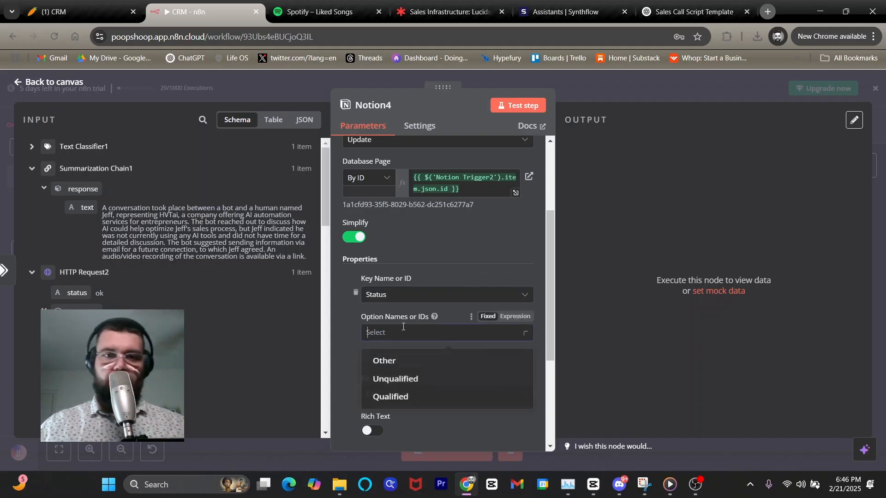
click(390, 379)
click(344, 307)
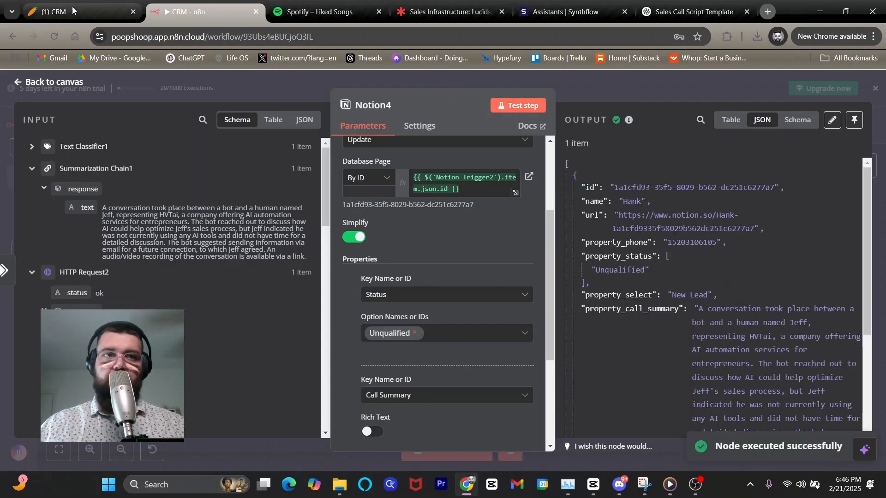
Switch to Notion and add a text property named Call Transcription to the lead's page
key(ctrl+1)
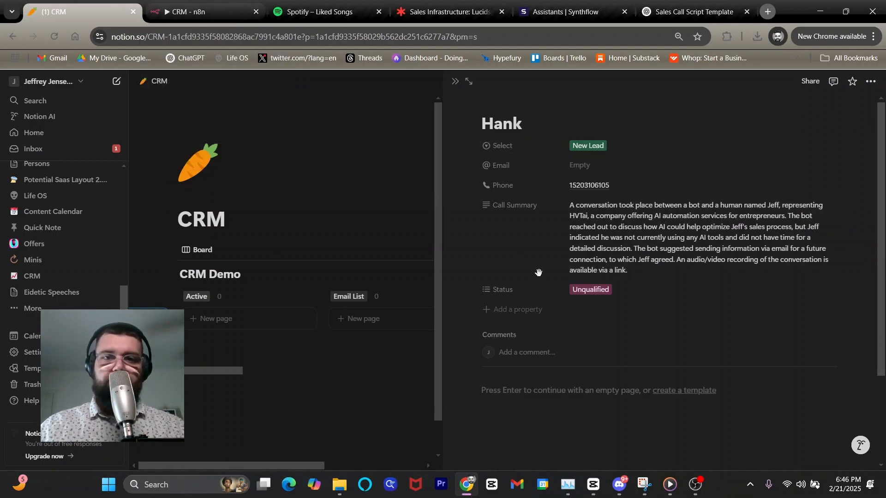
click(508, 315)
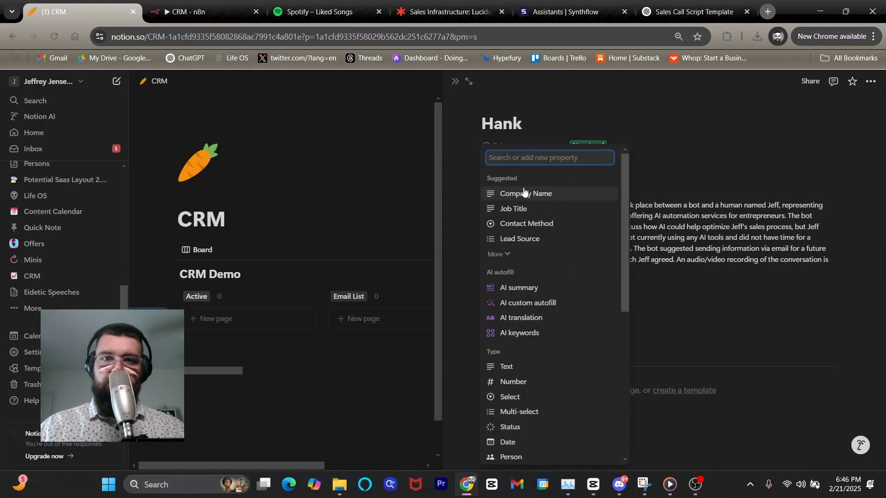
click(515, 367)
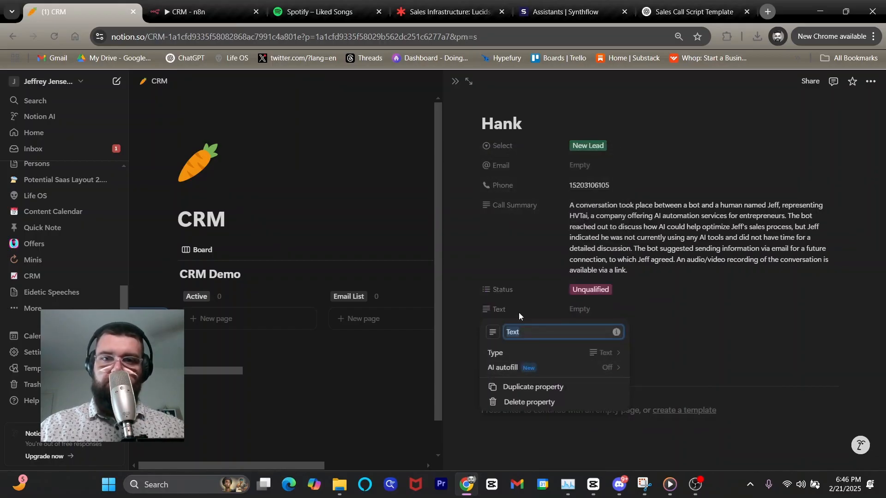
key(BackSpace)
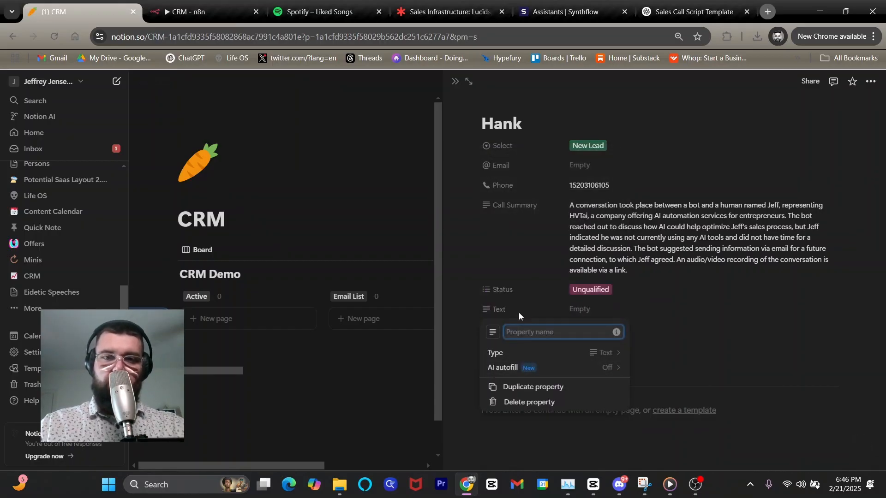
text(Call Transcription)
key(Return)
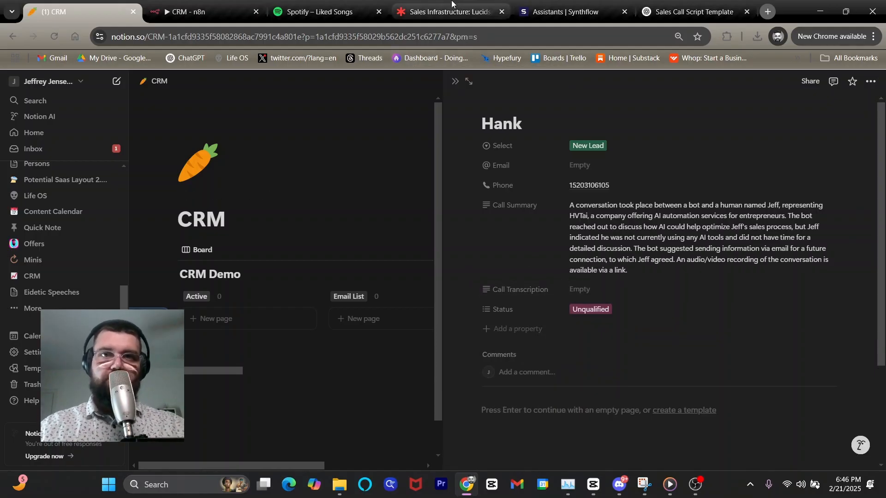
Back in n8n, add a Call Transcription property to Notion4 and map its text to the transcript from HTTP Request2
click(203, 12)
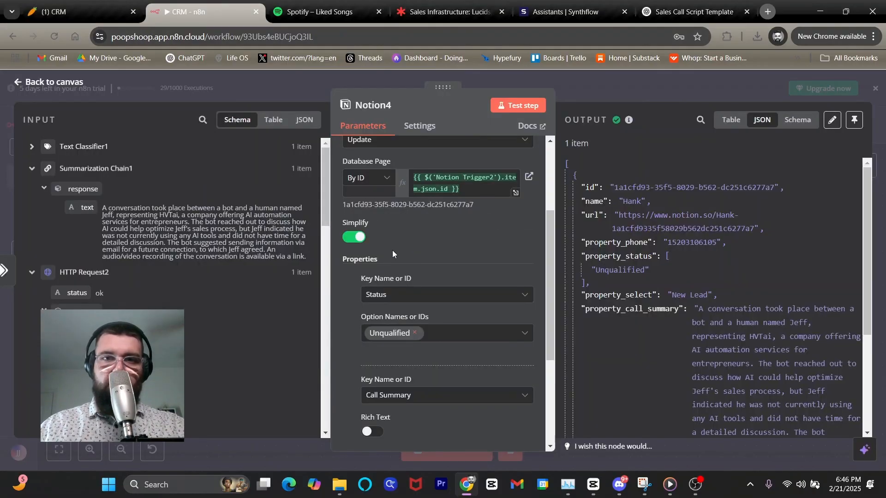
scroll(368, 286, down, 4)
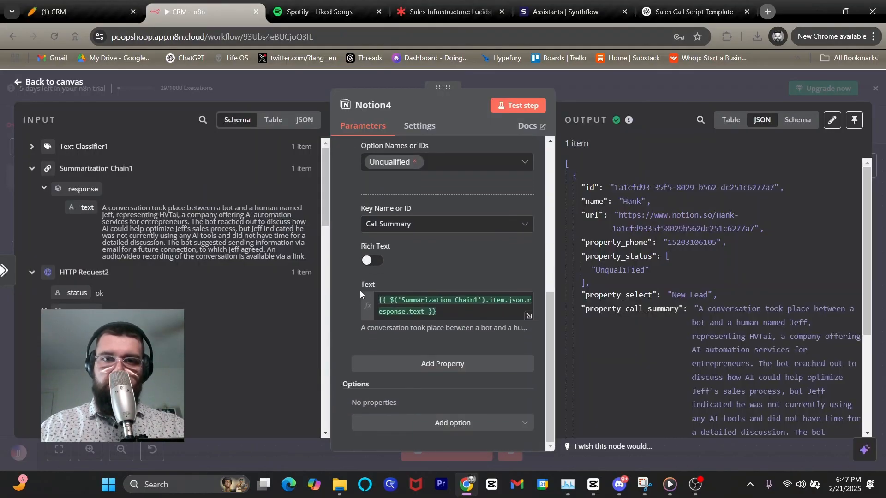
click(432, 364)
scroll(400, 347, down, 1)
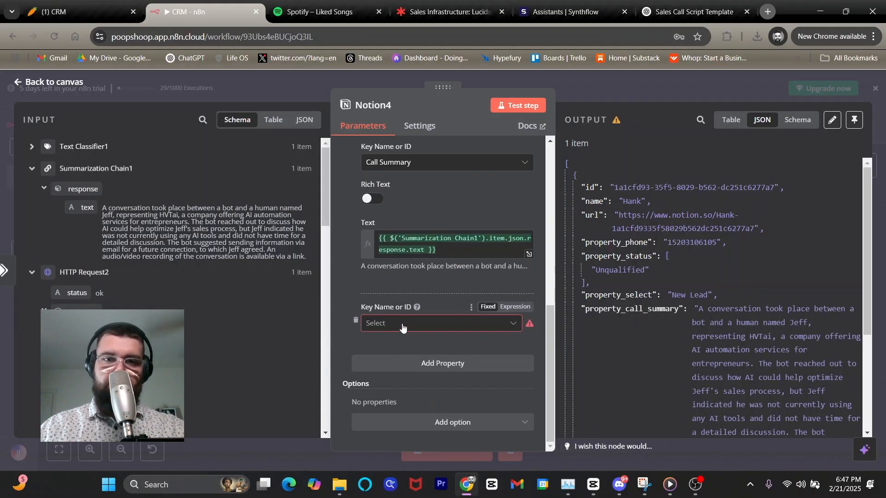
click(402, 324)
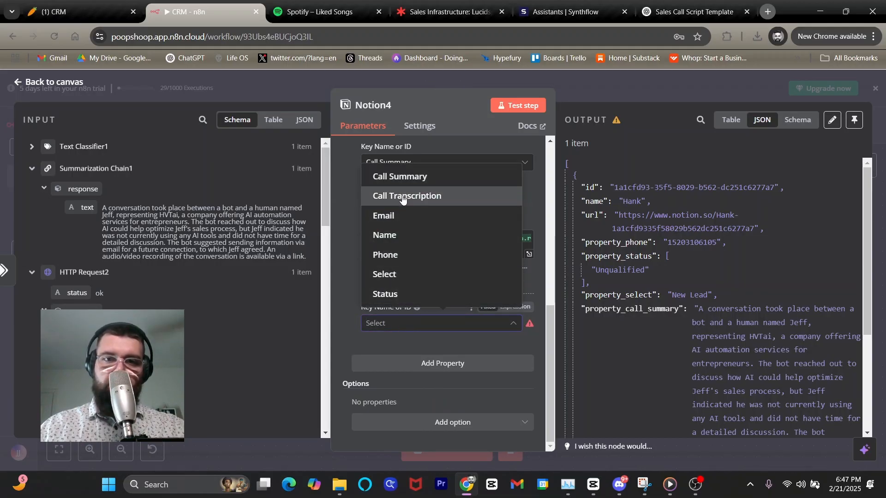
click(402, 197)
scroll(110, 222, down, 15)
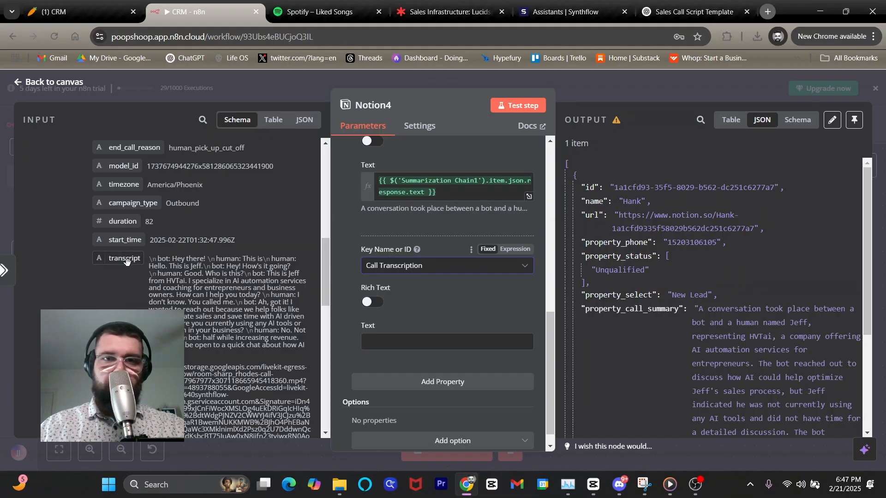
drag(126, 261, 429, 342)
scroll(201, 261, down, 3)
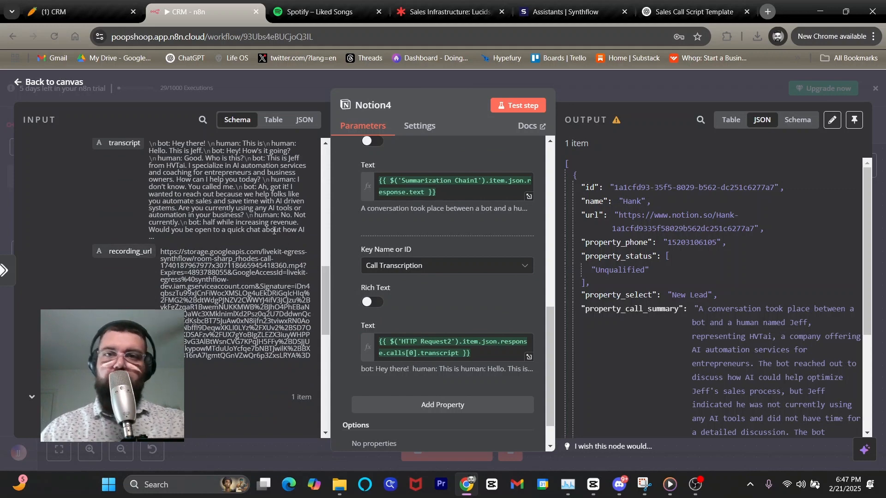
Add a URL property named Call URL to the lead's page in Notion and return to Notion4 in n8n
click(66, 9)
click(506, 330)
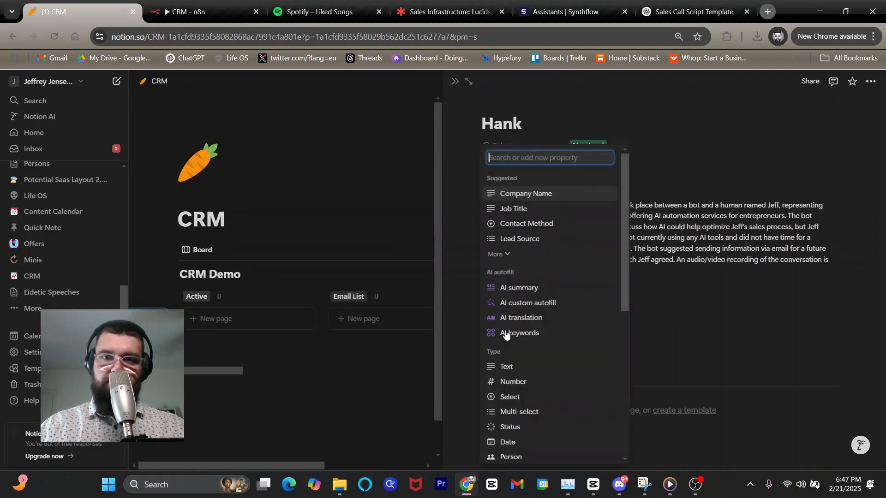
scroll(505, 333, down, 4)
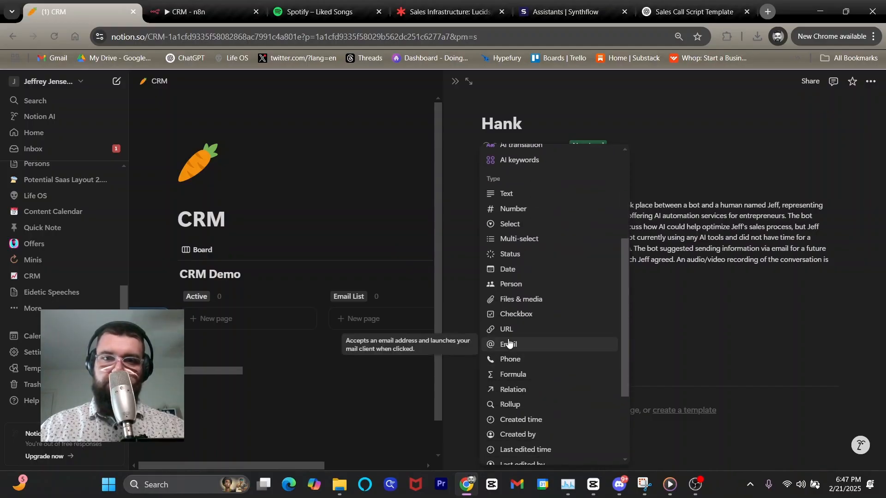
click(507, 329)
text(C)
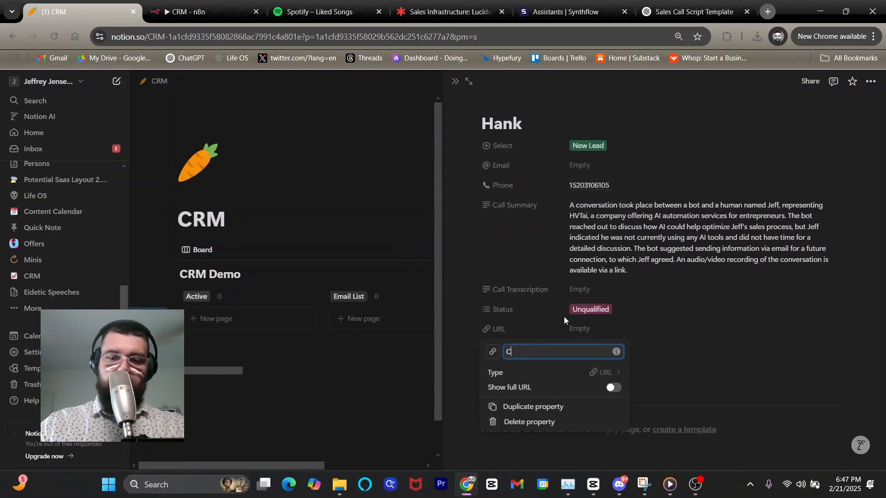
text(all URL)
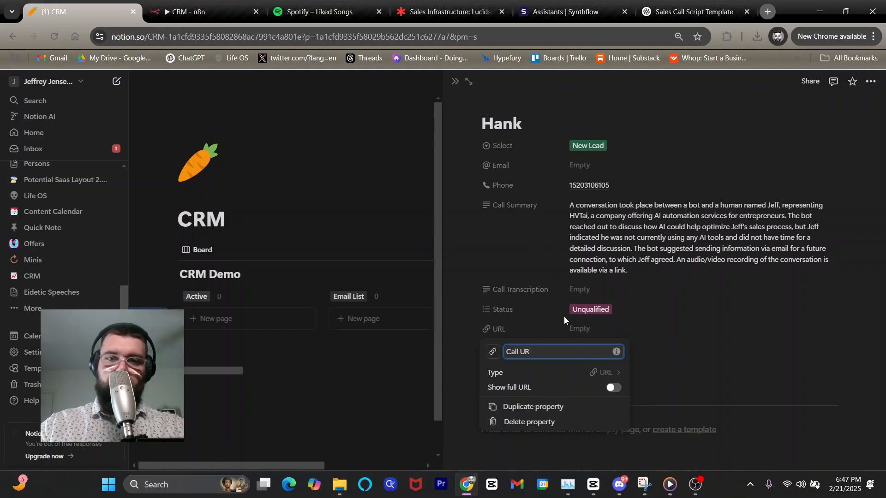
click(463, 302)
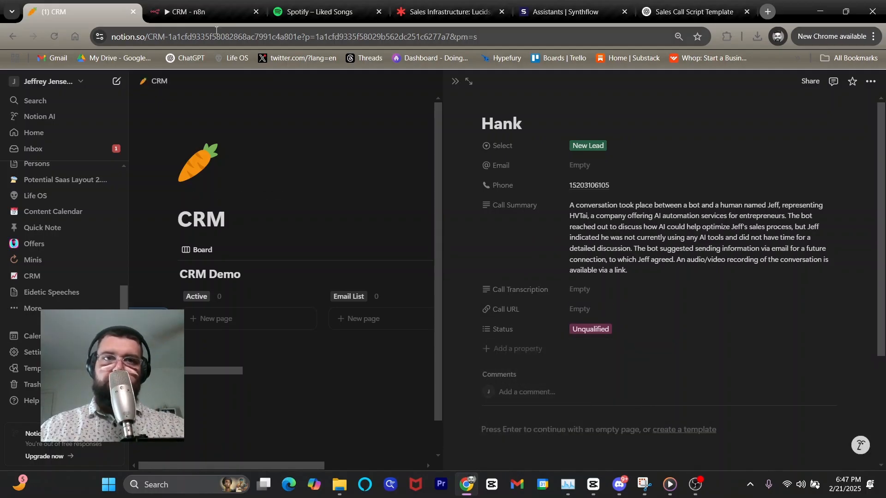
click(198, 12)
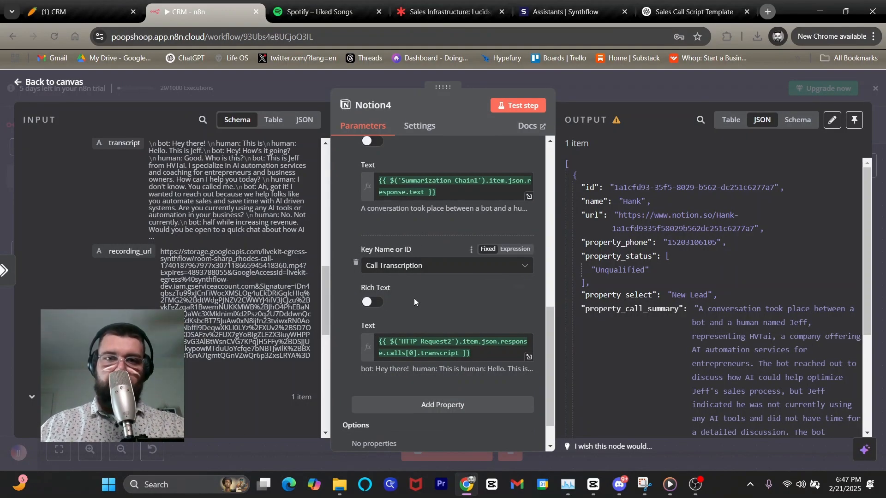
Add a Call URL property to Notion4, map its URL to recording_url from HTTP Request2, and test the node
scroll(414, 302, down, 1)
click(434, 364)
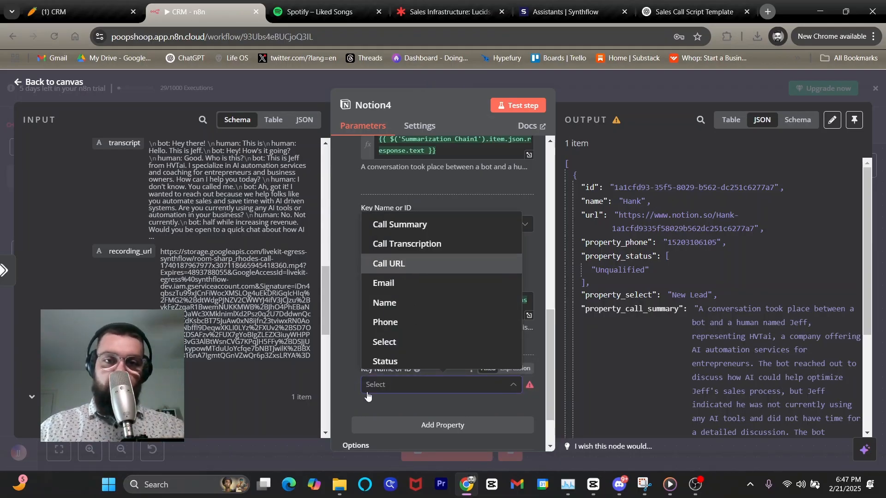
click(388, 263)
scroll(355, 370, down, 2)
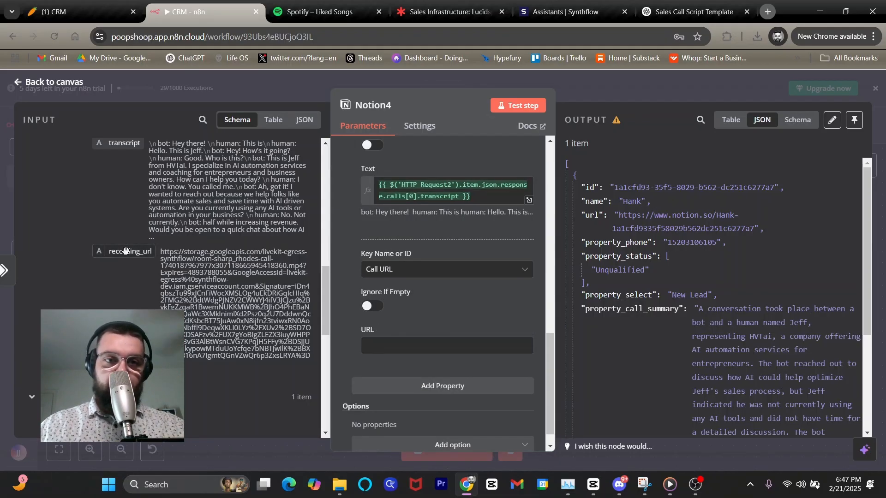
drag(125, 250, 391, 346)
scroll(461, 277, down, 1)
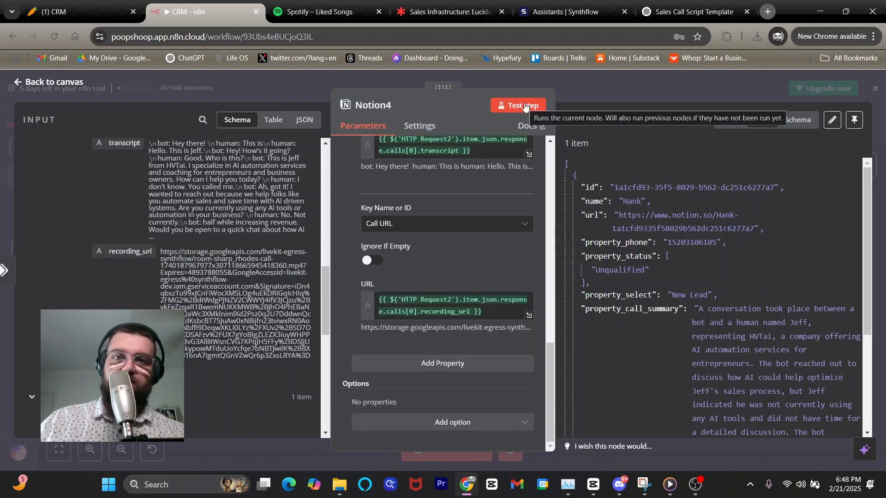
click(524, 106)
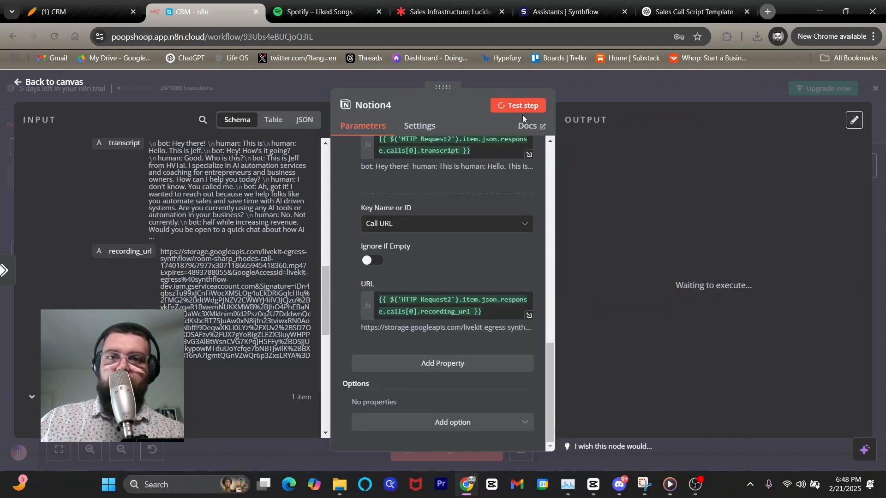
Check the lead's page in Notion for the transcription, status and call URL, open the recording link, and return to close the page
click(90, 3)
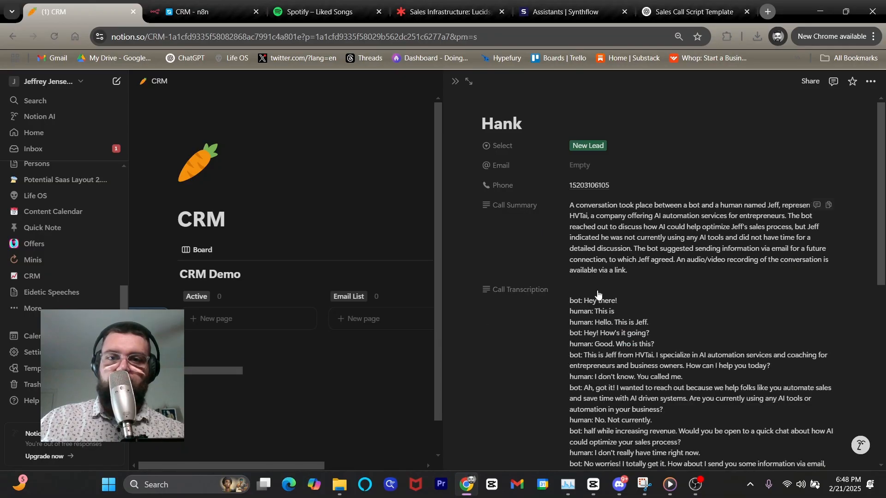
scroll(596, 295, down, 4)
scroll(574, 274, down, 1)
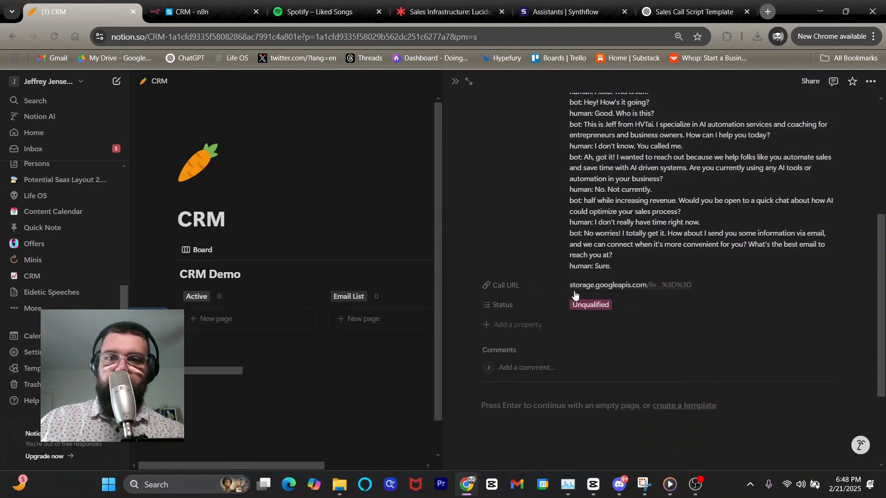
click(609, 285)
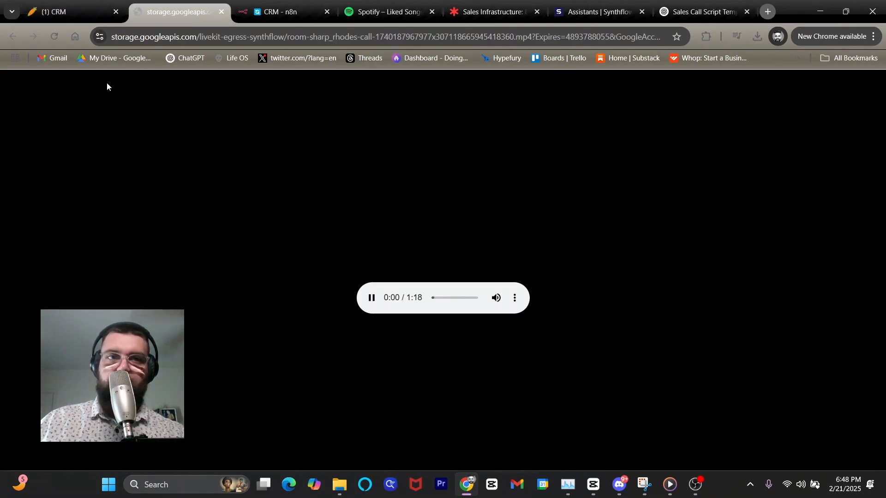
click(83, 12)
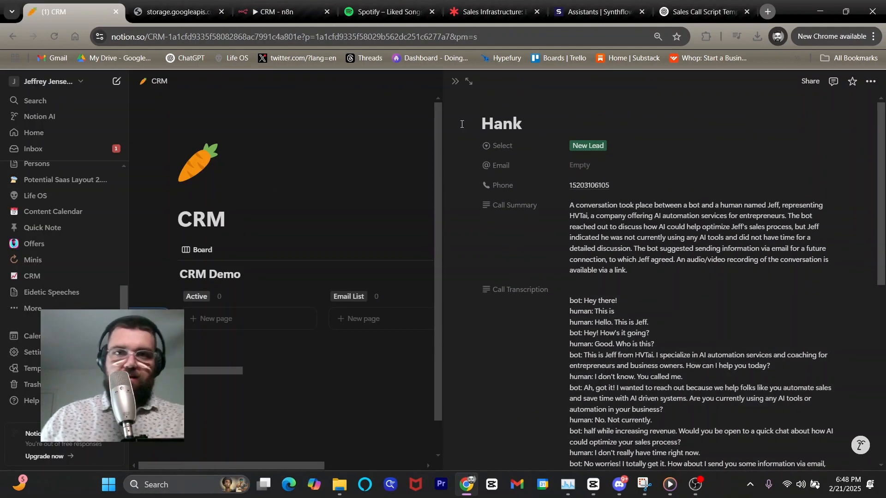
click(458, 81)
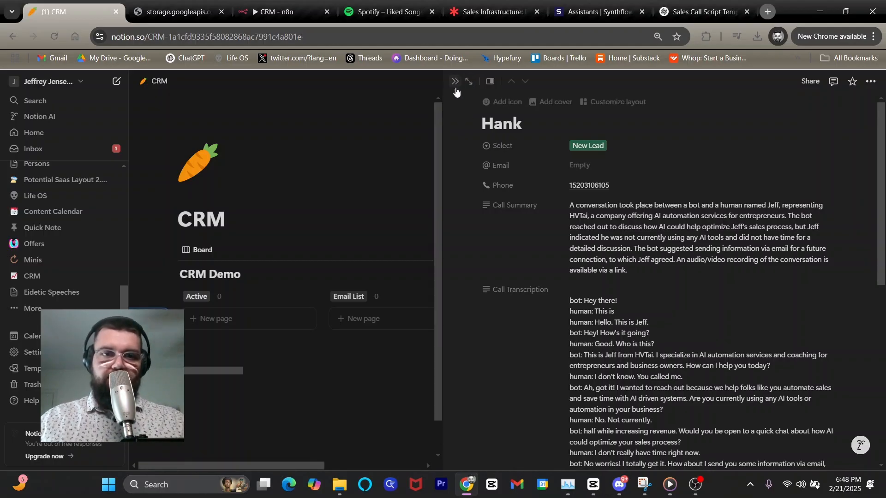
Move the lead's card on the CRM Demo board to the Lost column and return to the n8n workflow
drag(301, 370, 370, 360)
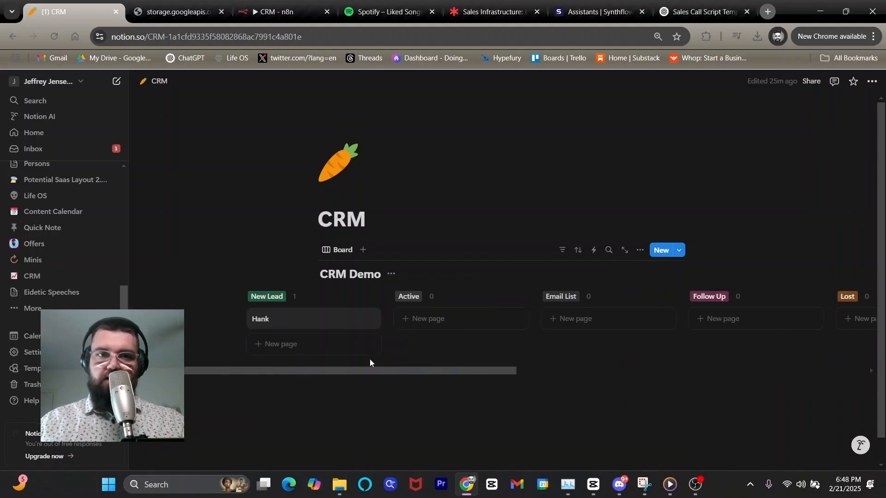
drag(275, 322, 450, 318)
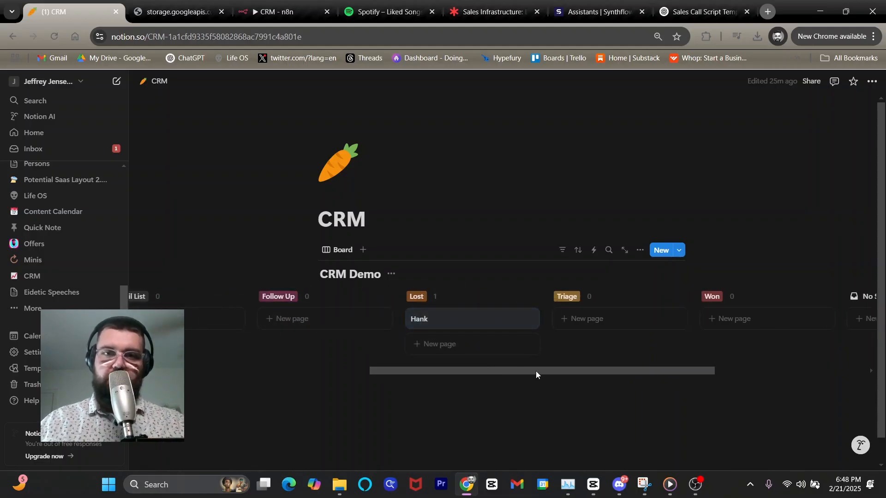
drag(535, 371, 298, 362)
click(276, 12)
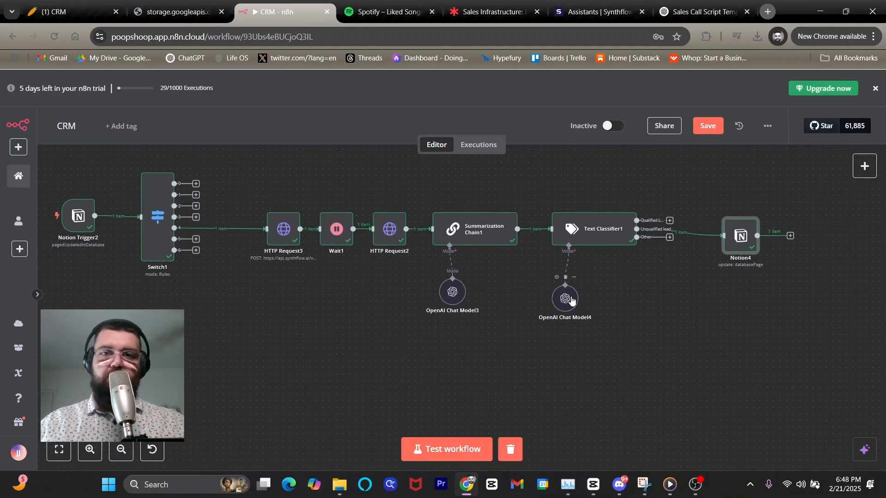
drag(577, 297, 571, 297)
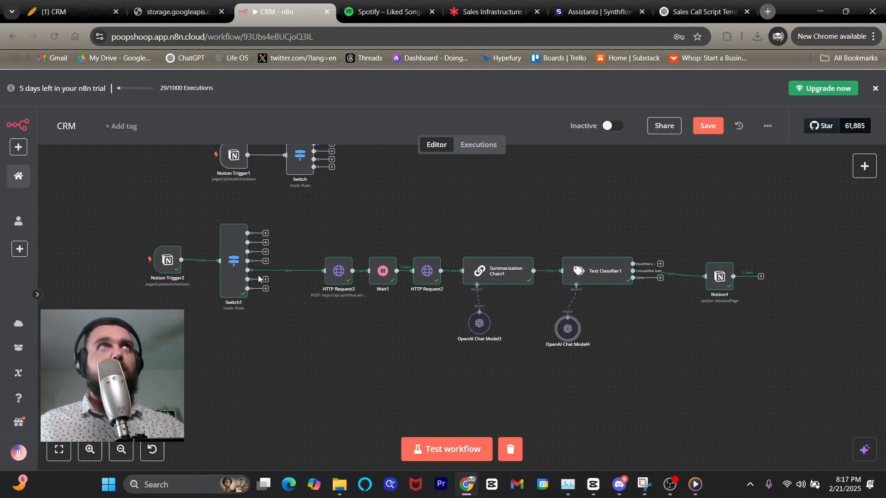
Switch to Notion and move the lead's card on the CRM Demo board to the Follow Up column
click(73, 12)
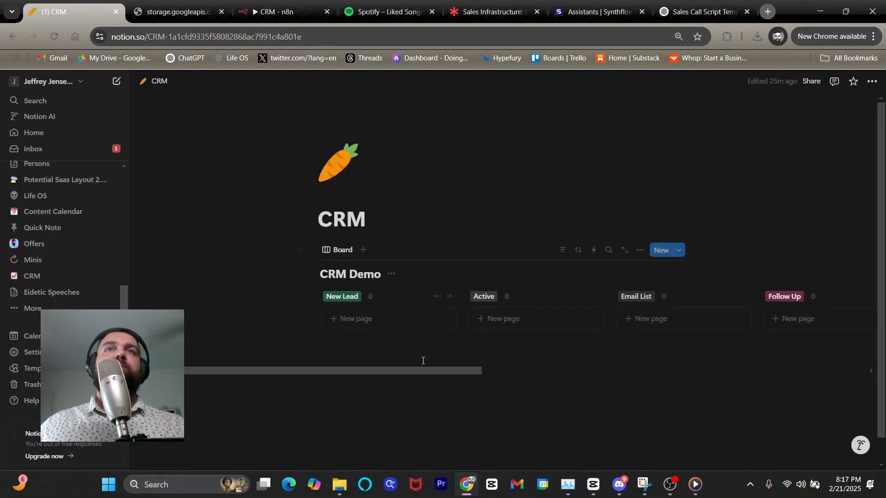
drag(410, 375, 587, 373)
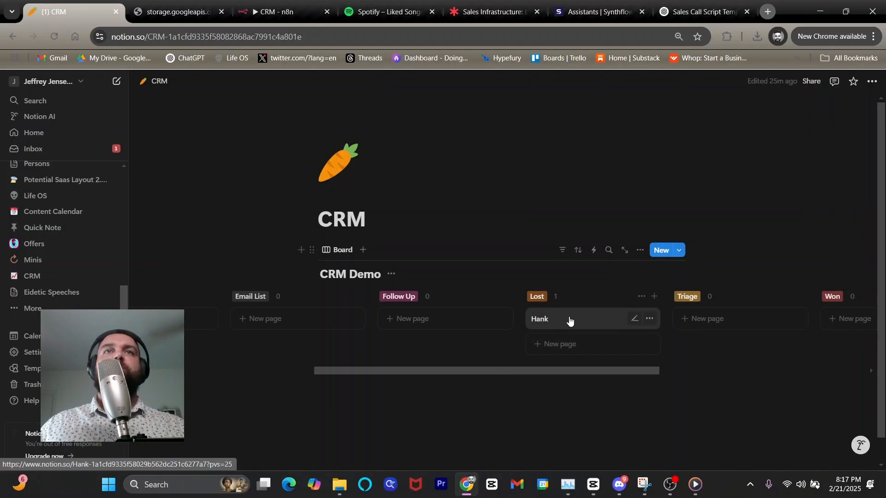
drag(569, 320, 389, 309)
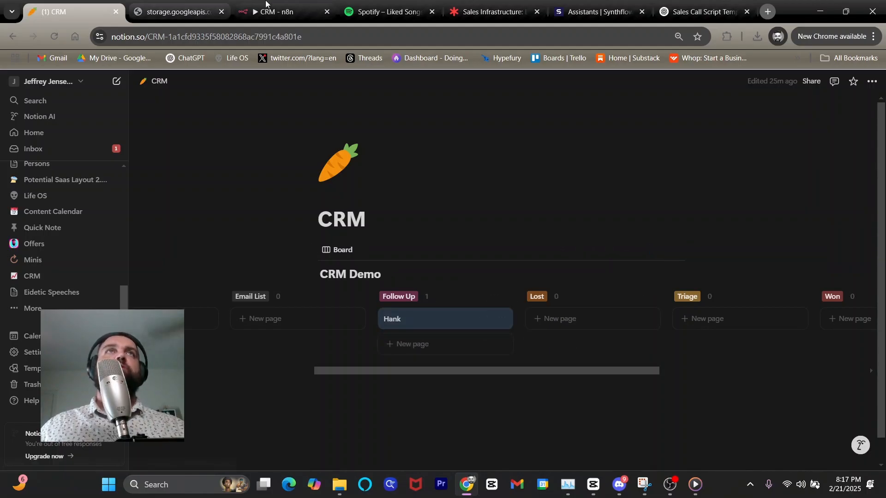
Back in n8n, run Notion Trigger2 and Switch1 to load the updated lead's data
click(277, 11)
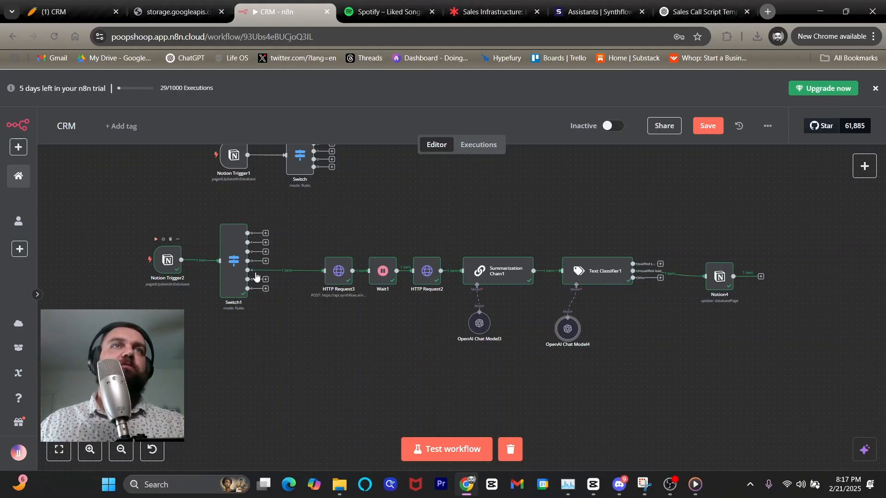
click(156, 239)
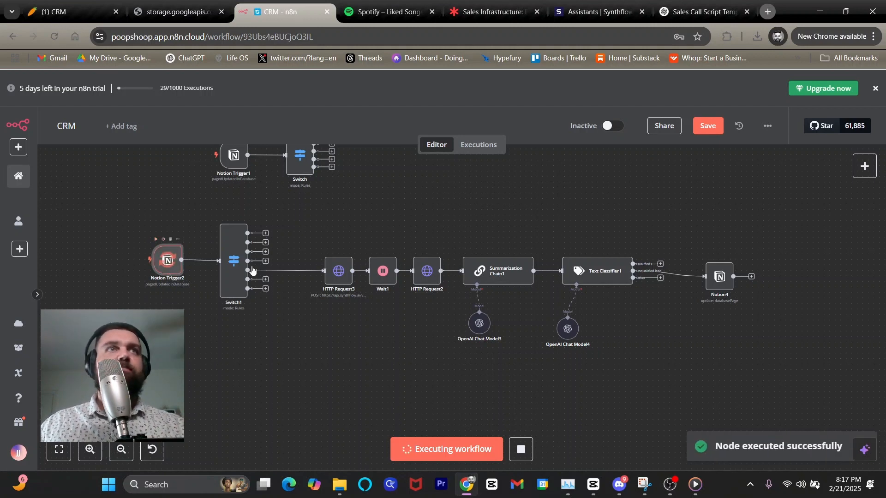
click(224, 218)
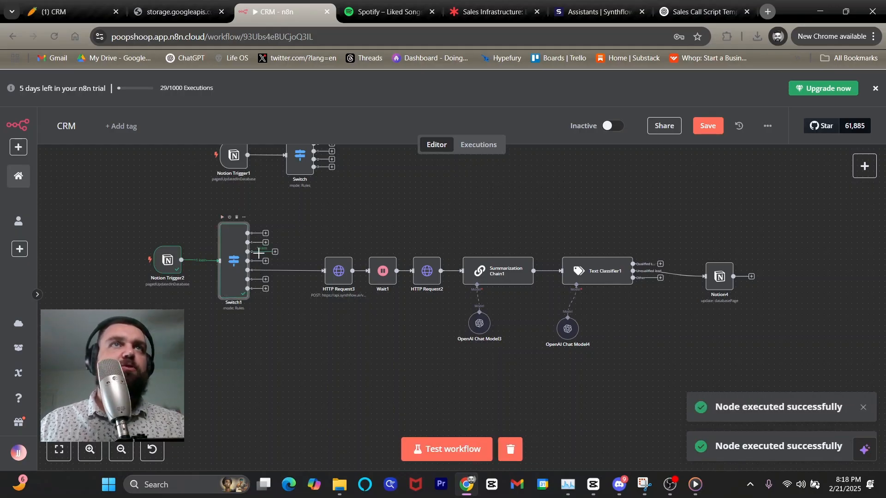
Add an Information Extractor node to Switch1's third output and set its text to the Call Transcription and Call Summary fields
click(275, 253)
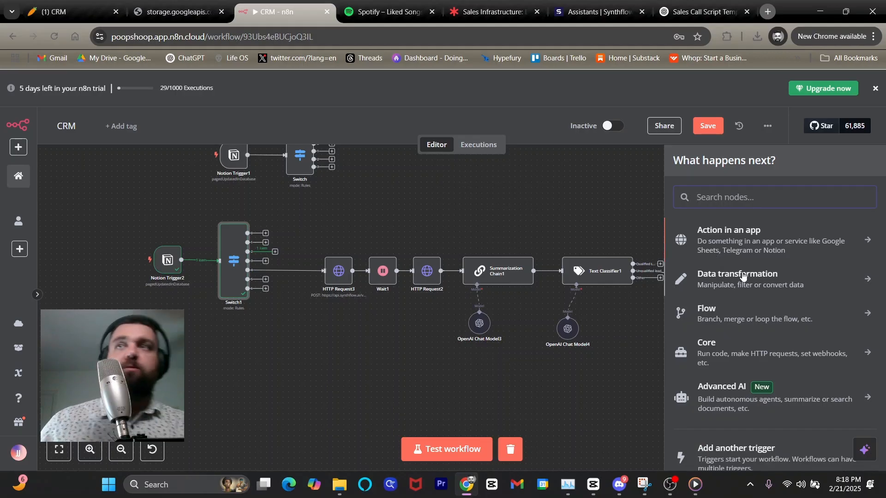
click(800, 408)
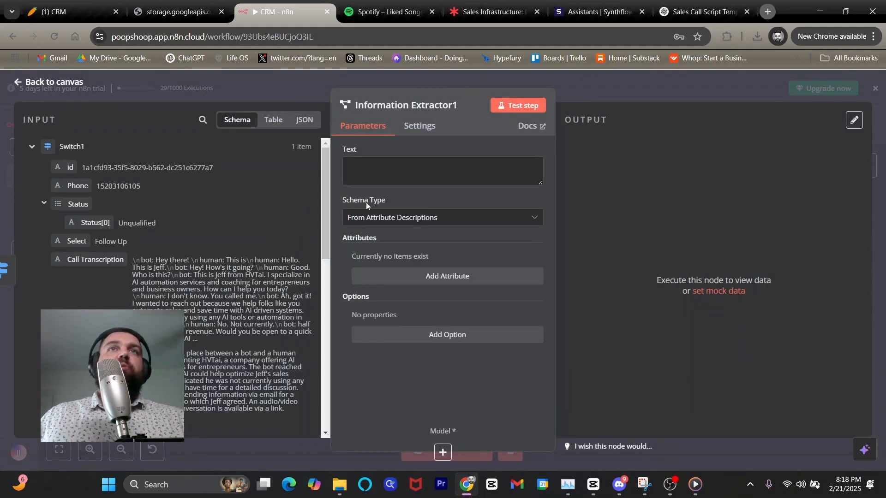
drag(120, 262, 382, 167)
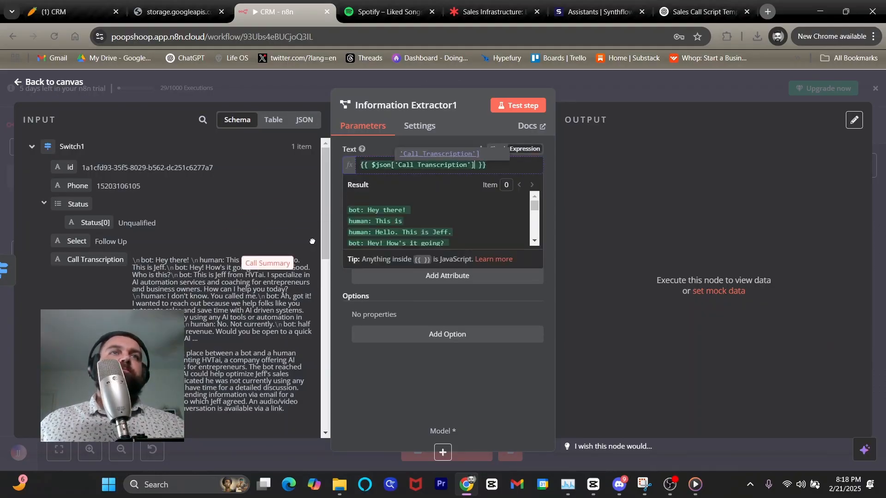
drag(493, 170, 493, 180)
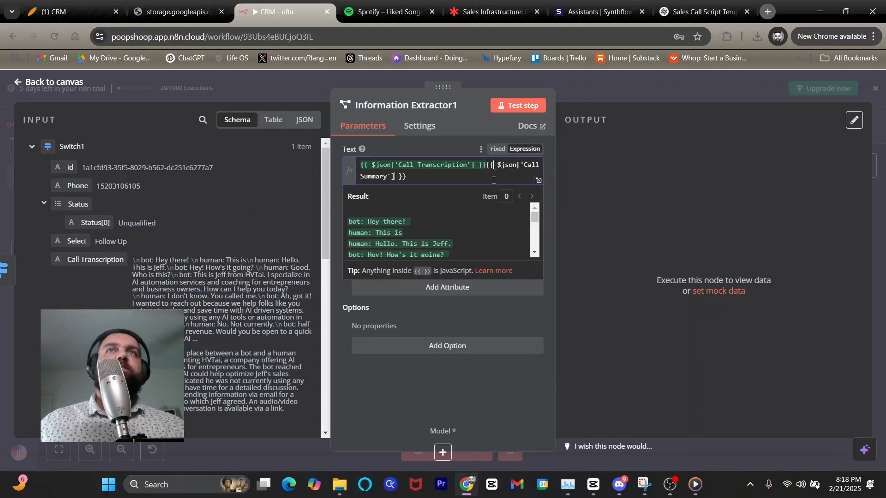
Return to the canvas and reposition the Information Extractor1 node above HTTP Request3
click(60, 82)
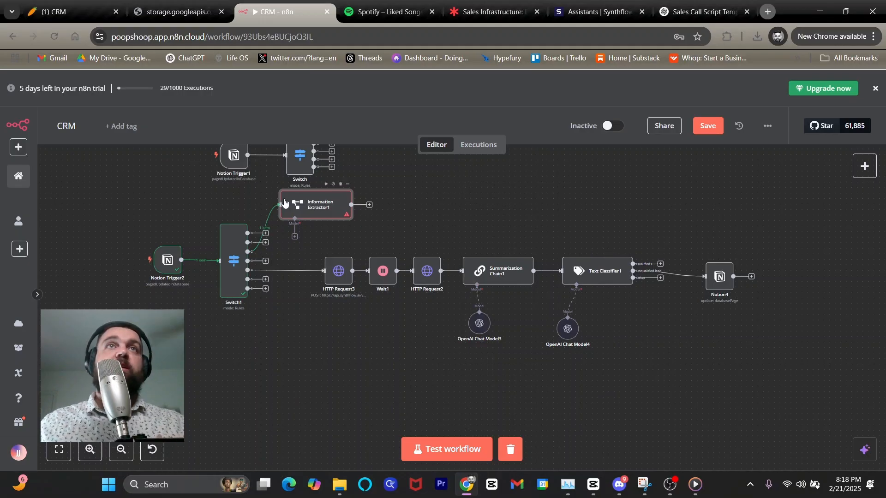
drag(297, 198, 374, 219)
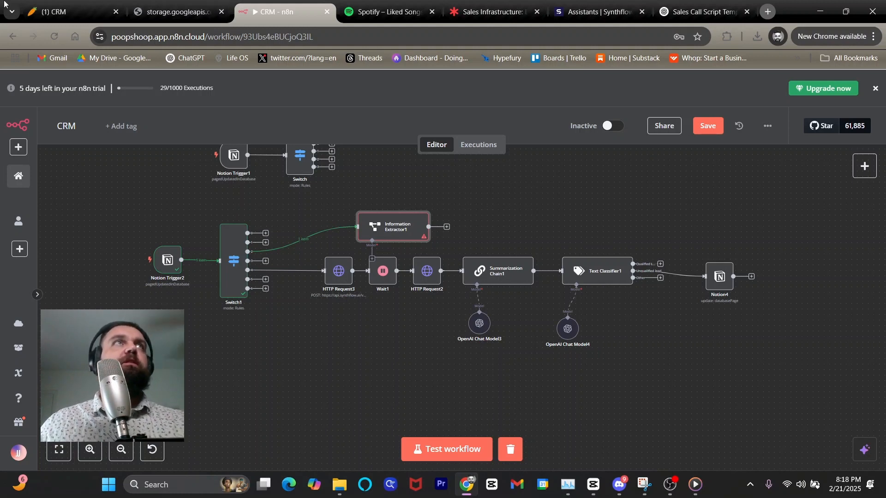
drag(401, 220, 362, 215)
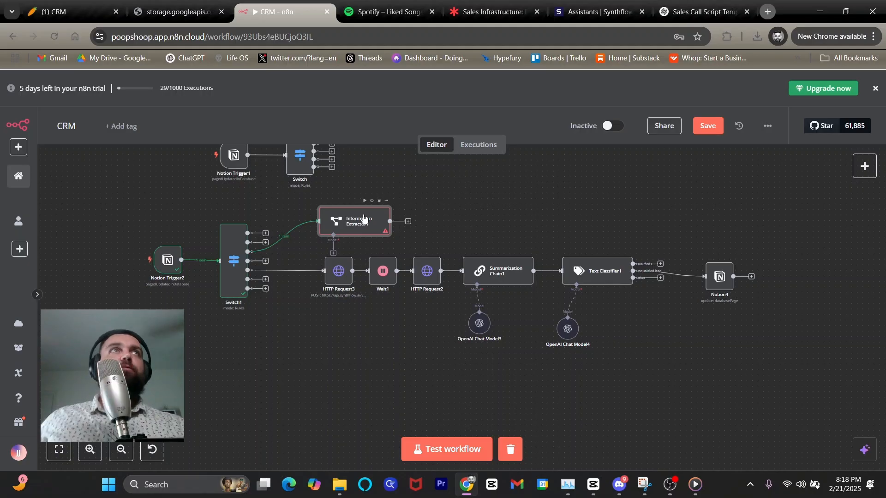
Review the CRM Demo board's columns in Notion alongside the trigger and switch nodes of the n8n workflow
click(45, 5)
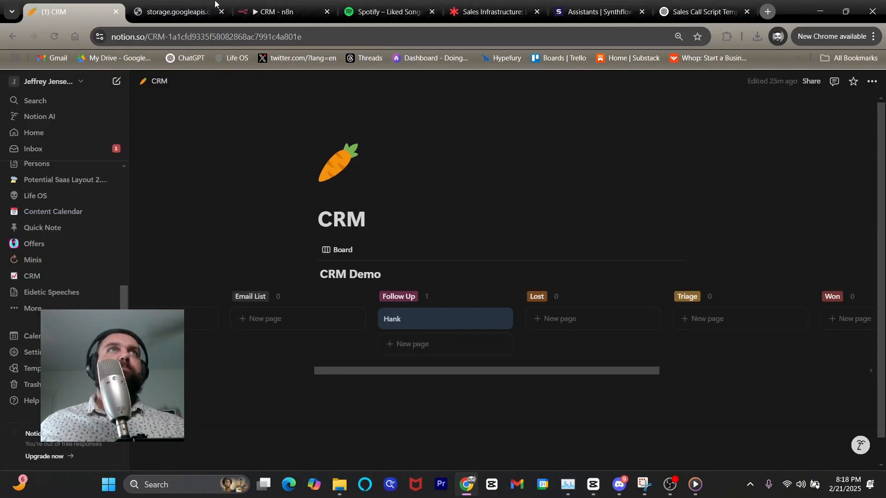
click(272, 11)
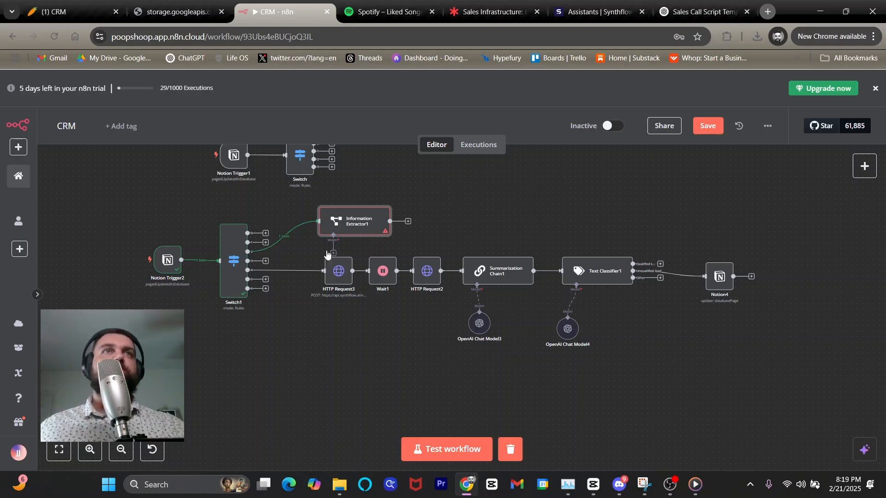
click(64, 12)
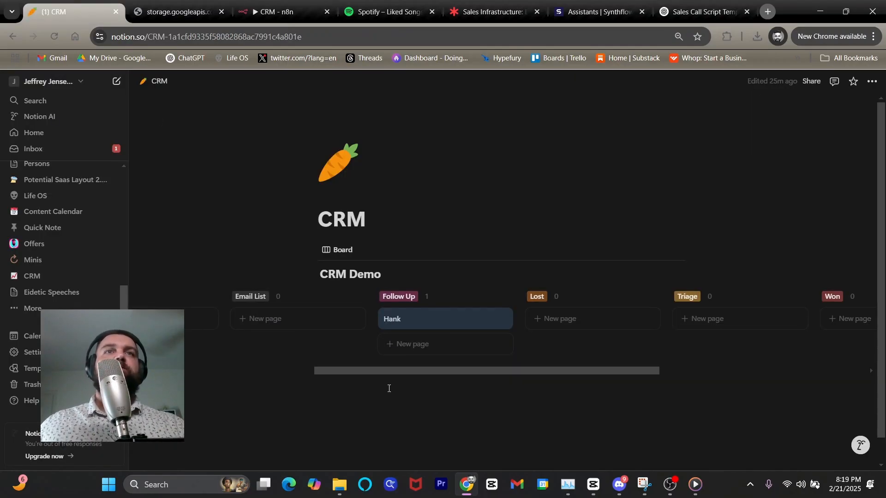
drag(391, 369, 275, 361)
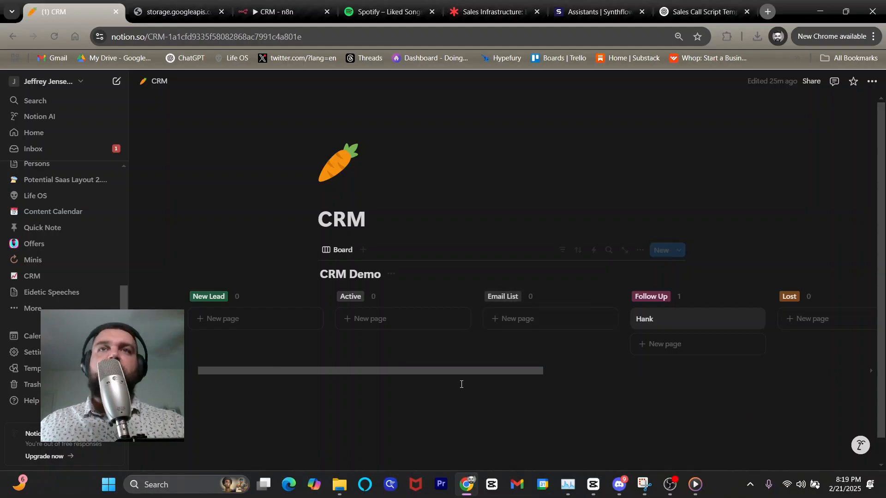
drag(452, 373, 596, 372)
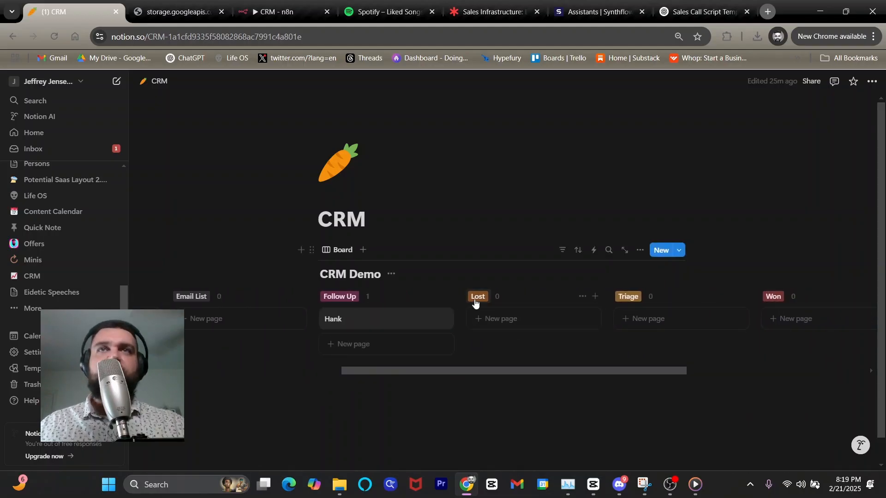
drag(489, 370, 598, 368)
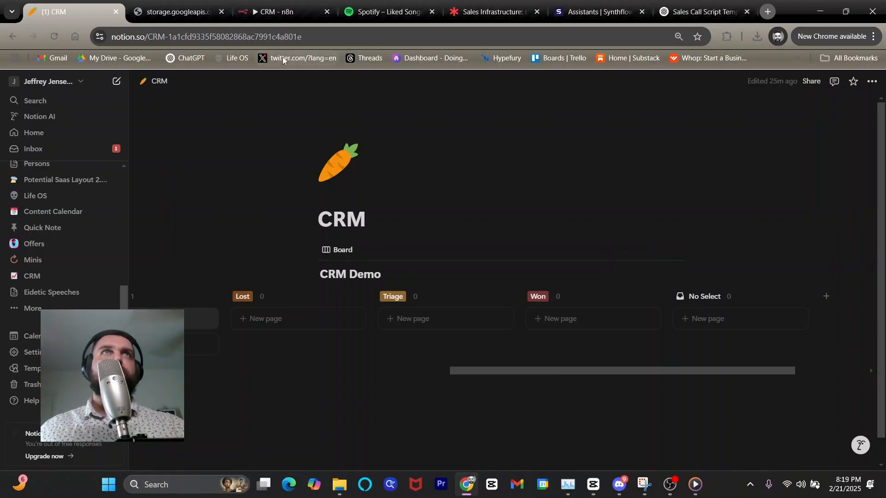
click(281, 11)
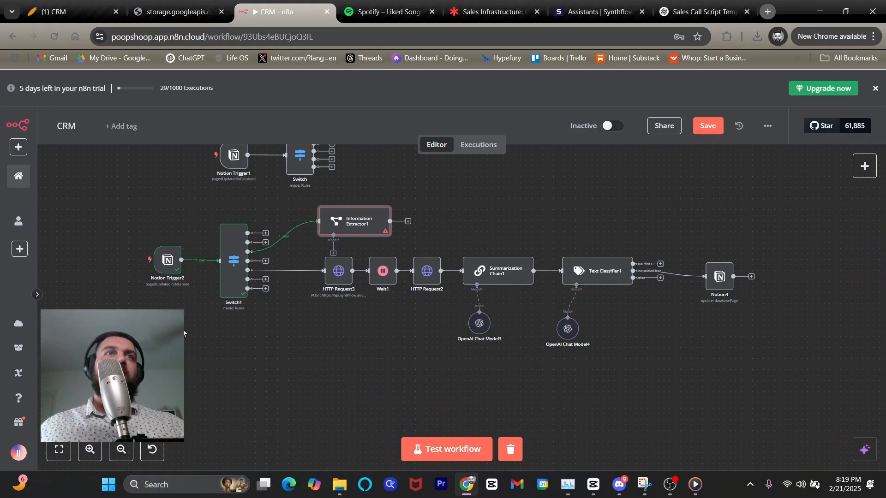
drag(184, 333, 388, 394)
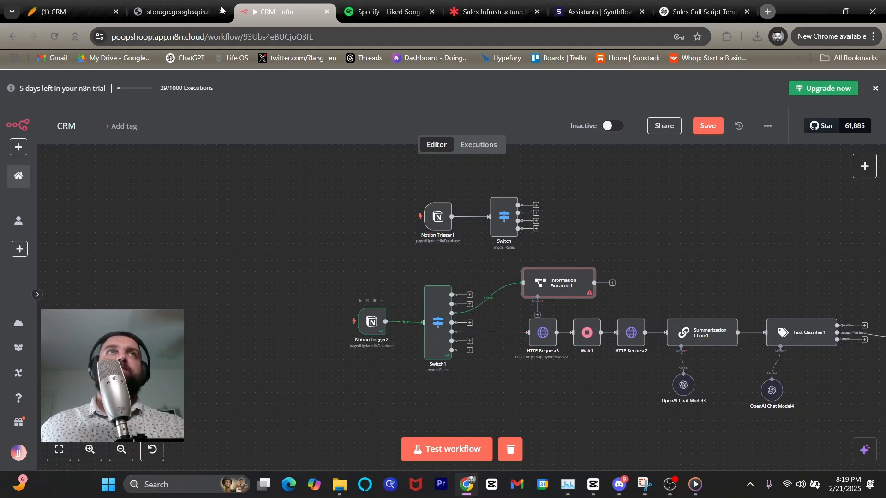
click(69, 11)
click(277, 12)
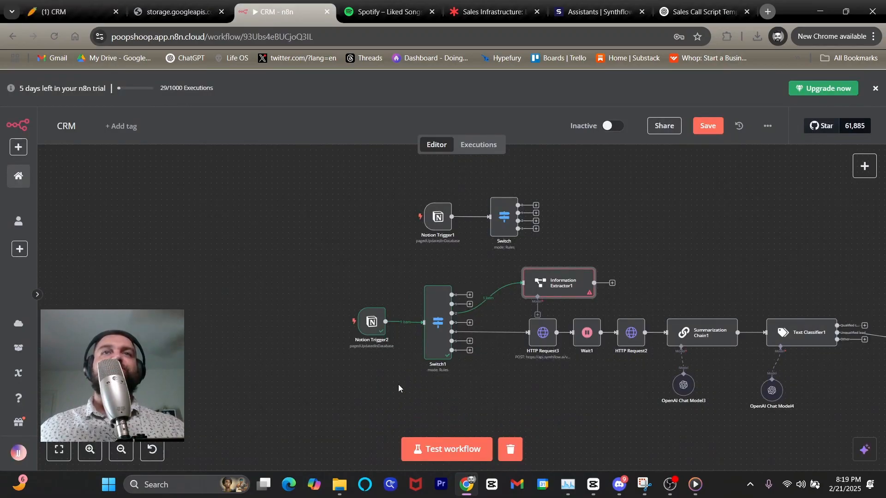